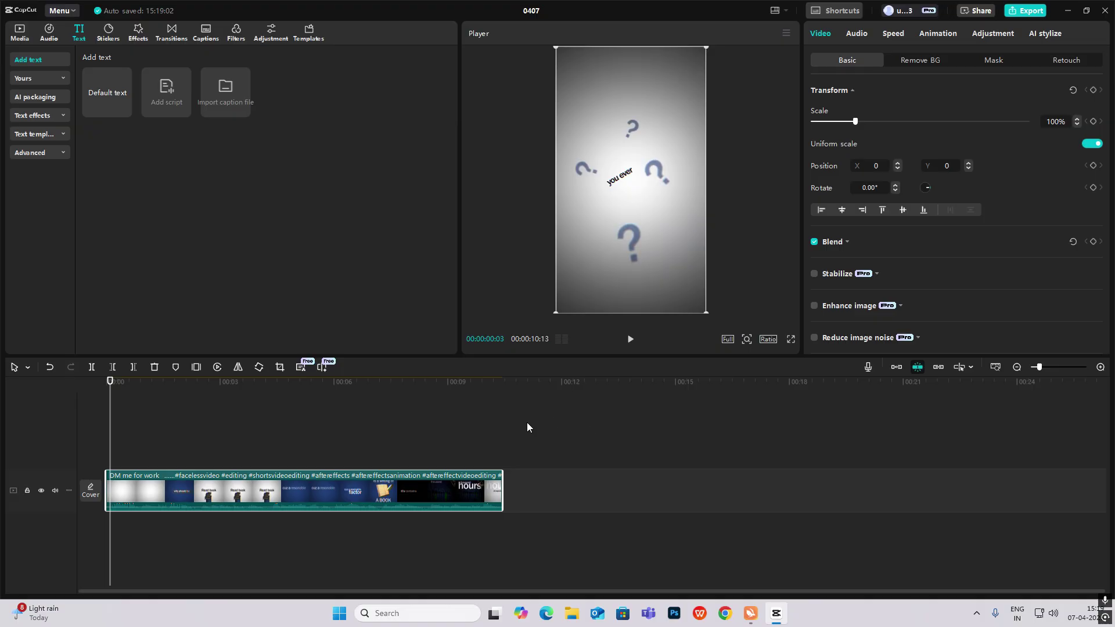
# Move the reference video clip later on the timeline so it starts at about 6 seconds.
pyautogui.click(1017, 367)
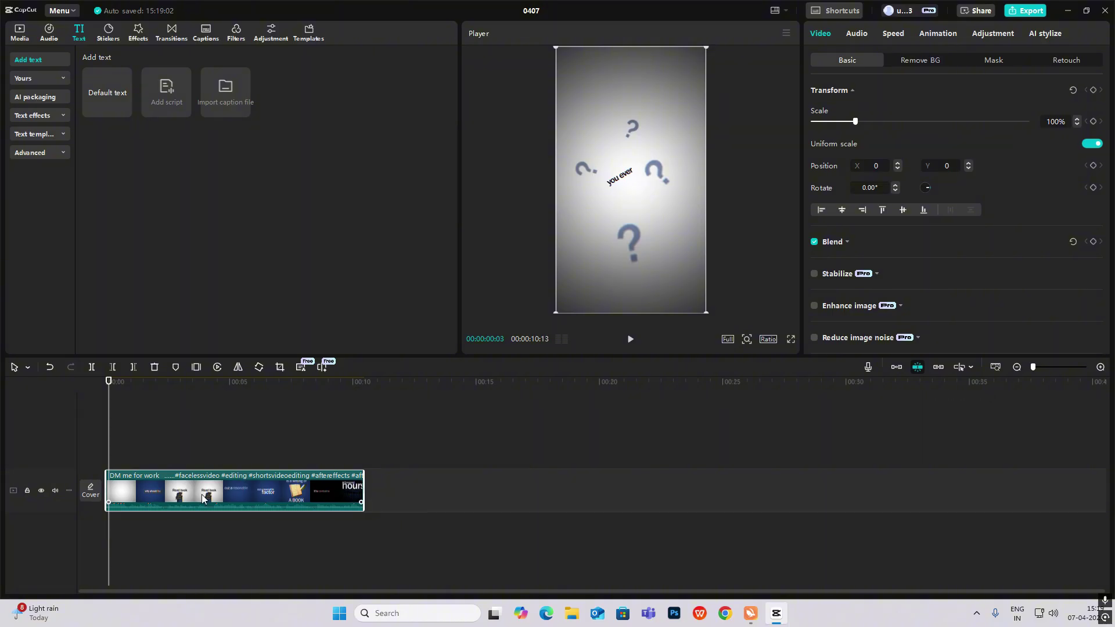
pyautogui.moveTo(204, 498); pyautogui.dragTo(350, 499)
pyautogui.click(263, 417)
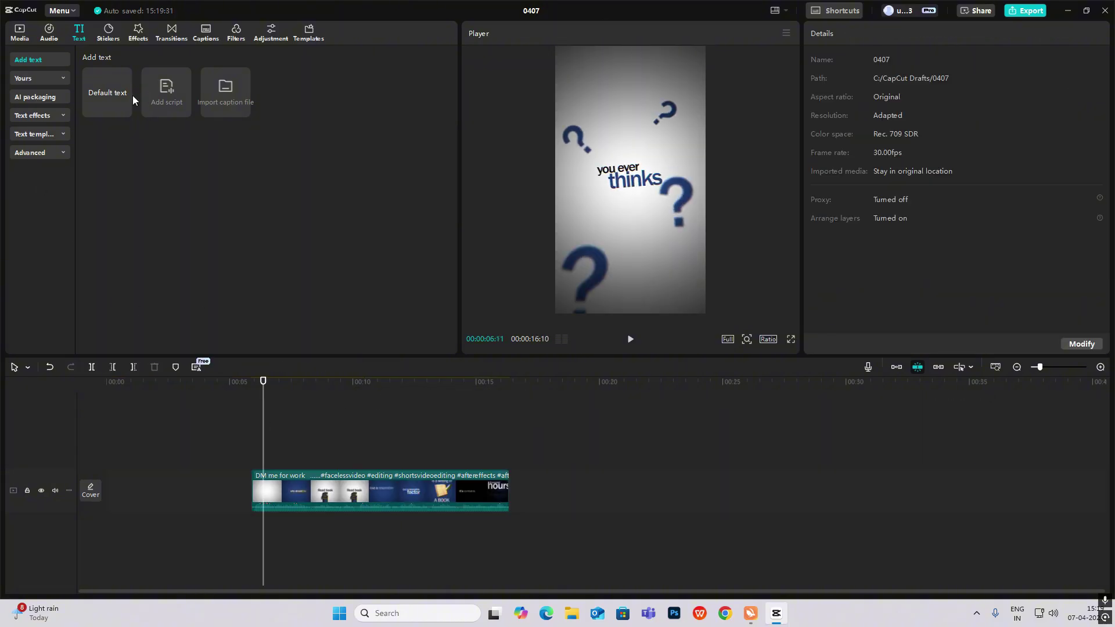
# Add a default text clip near the start of the timeline and replace its text with the ■ symbol.
pyautogui.moveTo(110, 94); pyautogui.dragTo(106, 452)
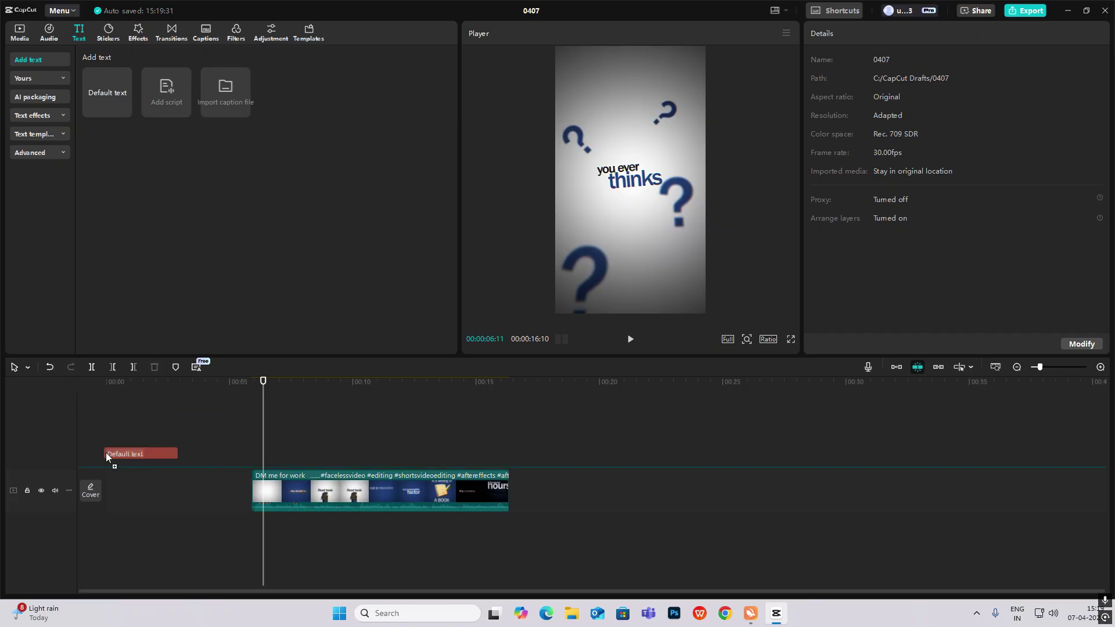
pyautogui.click(129, 423)
pyautogui.click(137, 455)
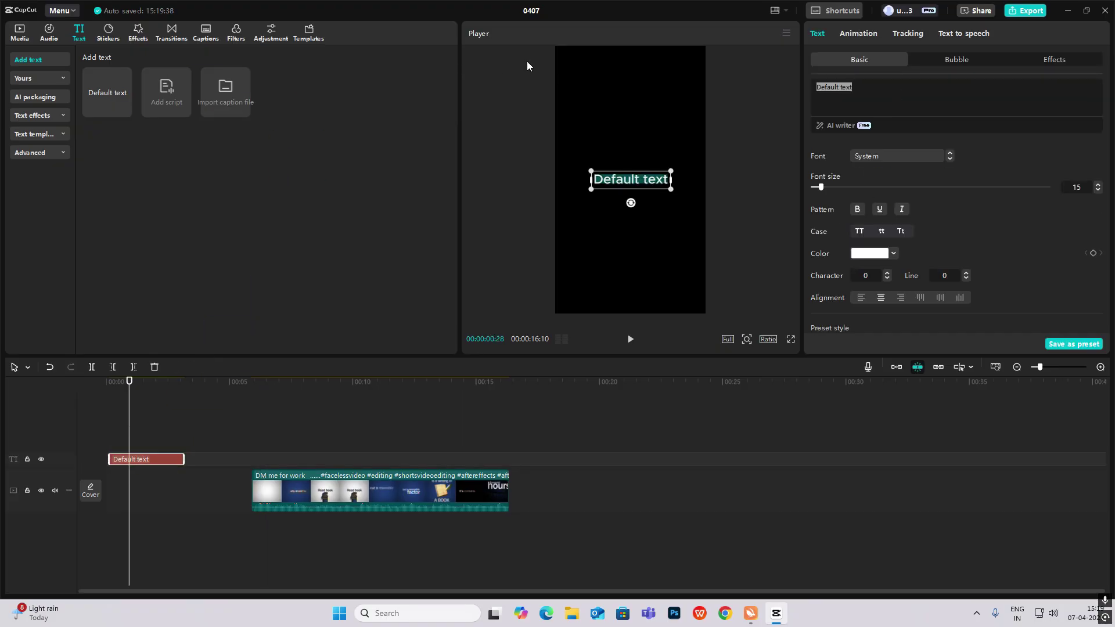
pyautogui.press('super+period')
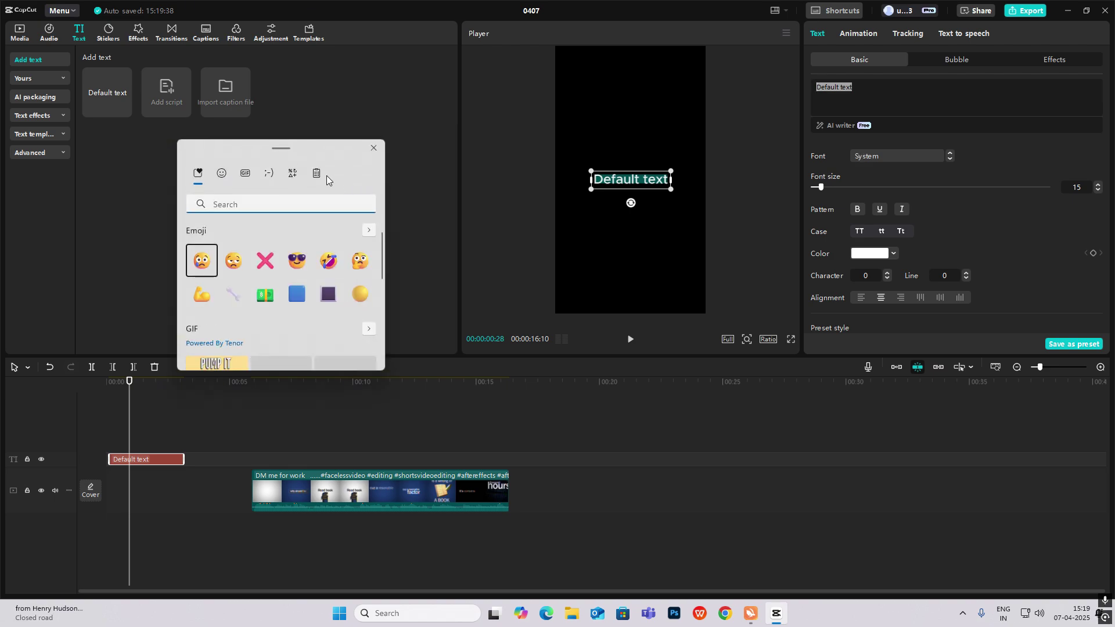
pyautogui.click(292, 173)
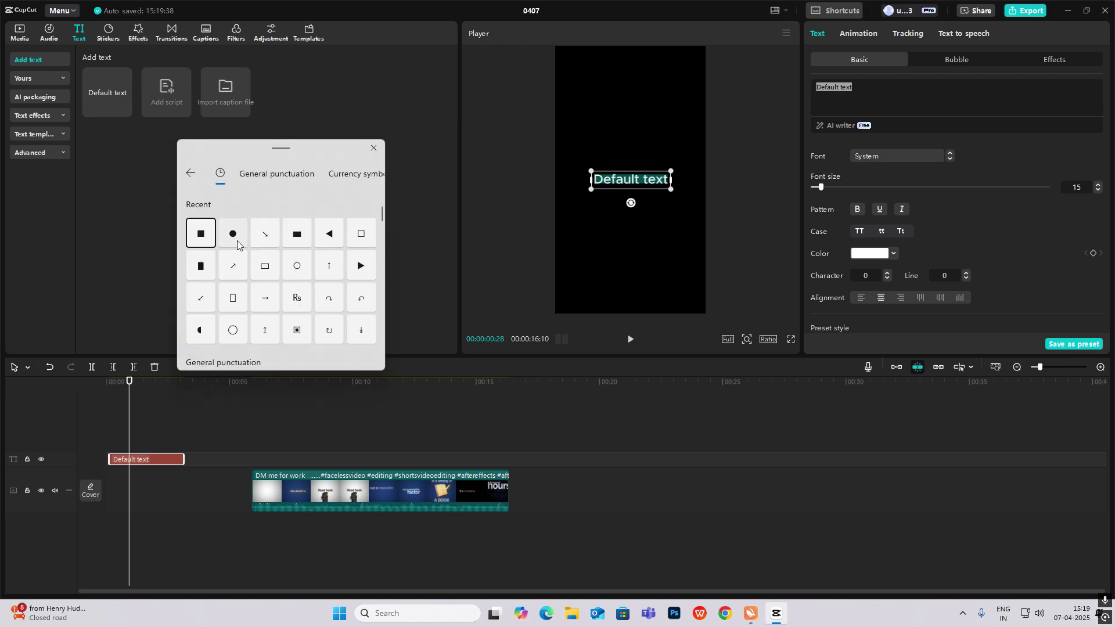
pyautogui.click(201, 233)
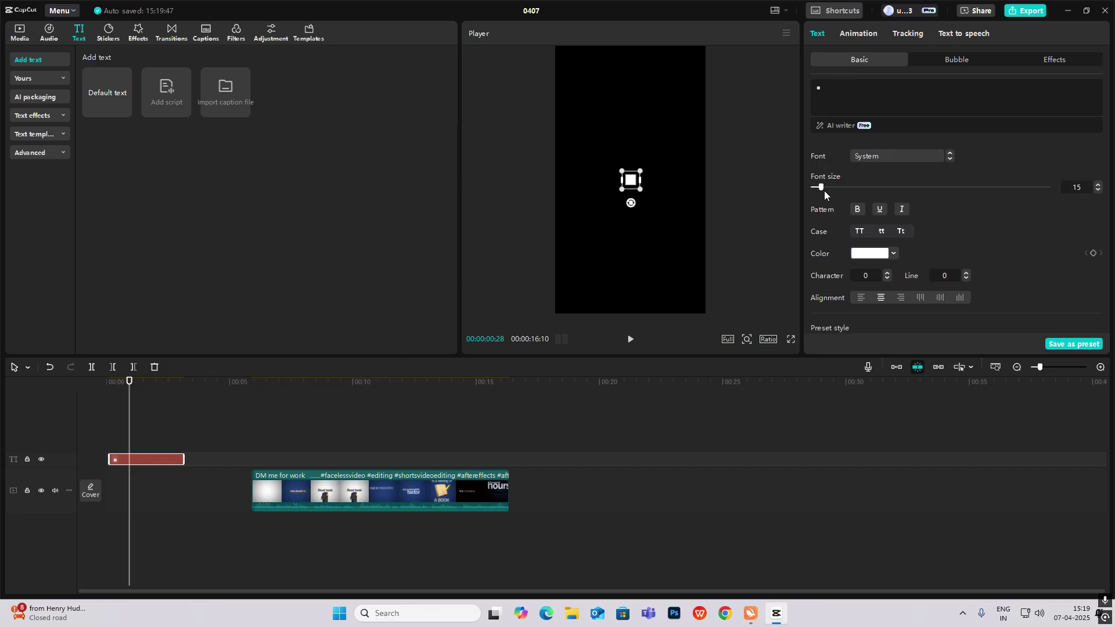
# Set the ■ text's font size to 300 and scale it up until white fills the whole frame.
pyautogui.moveTo(825, 191); pyautogui.dragTo(1054, 191)
pyautogui.scroll(-5, 890, 223)
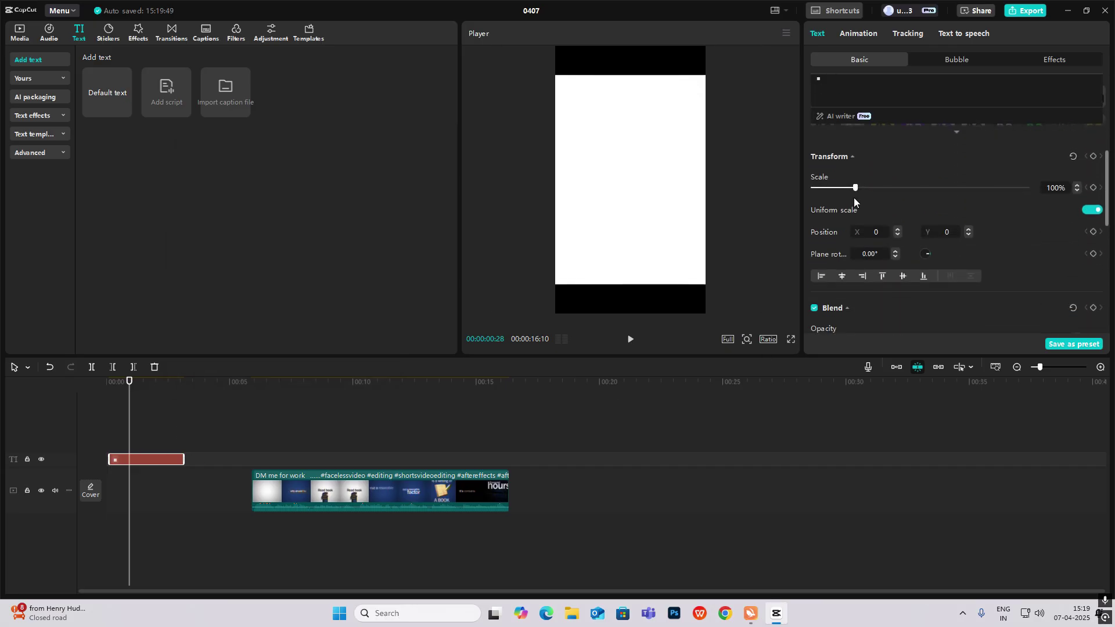
pyautogui.moveTo(855, 187); pyautogui.dragTo(873, 188)
# Check the opening of the reference clip and align the ■ text clip with the very start of the timeline.
pyautogui.click(267, 458)
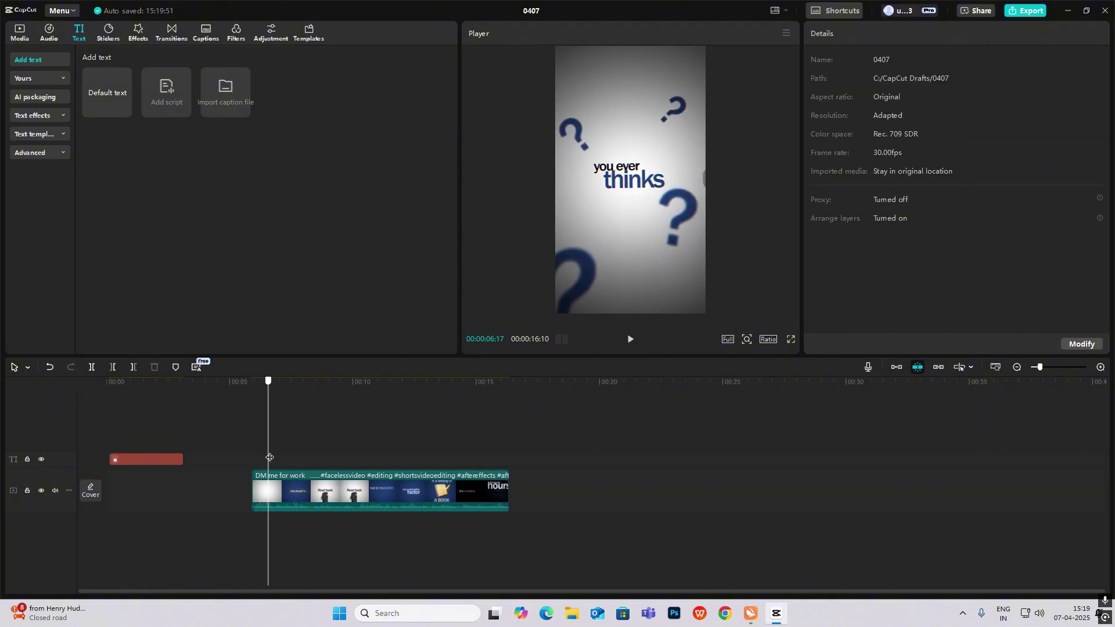
pyautogui.moveTo(268, 459); pyautogui.dragTo(278, 461)
pyautogui.click(267, 466)
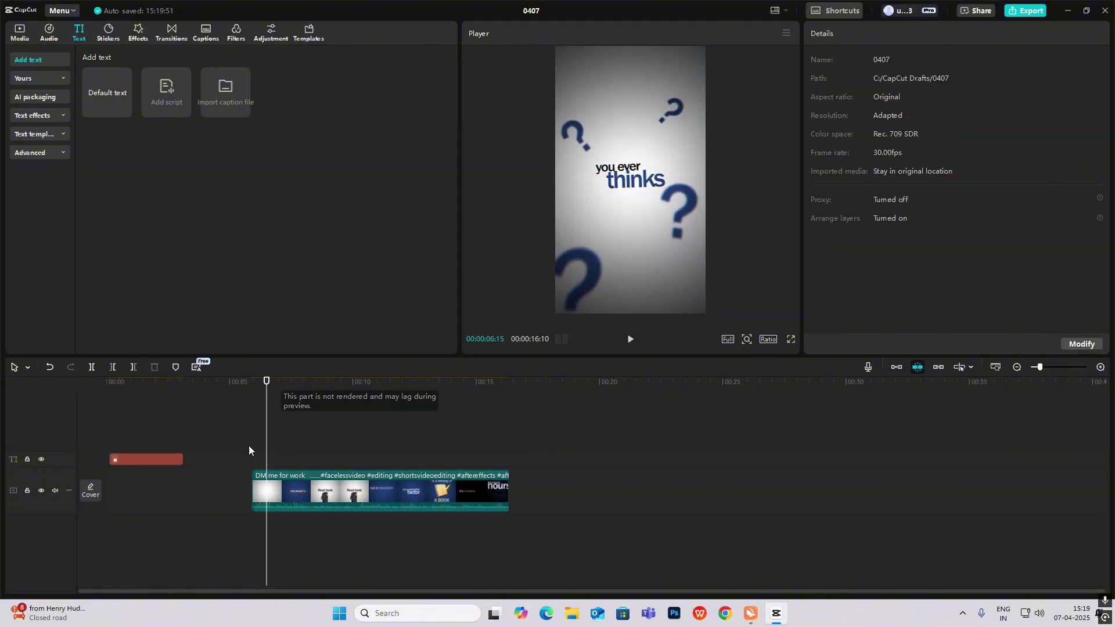
pyautogui.click(117, 419)
pyautogui.moveTo(137, 466); pyautogui.dragTo(134, 467)
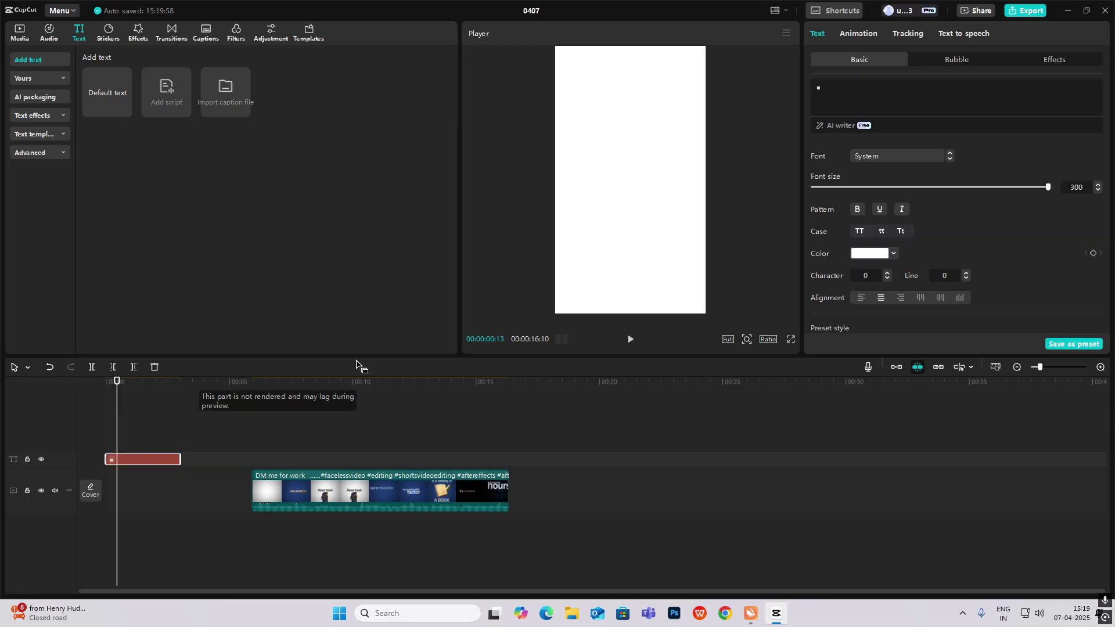
# Add a second text clip above the ■ clip at the timeline start and set its text to "you ever".
pyautogui.click(266, 462)
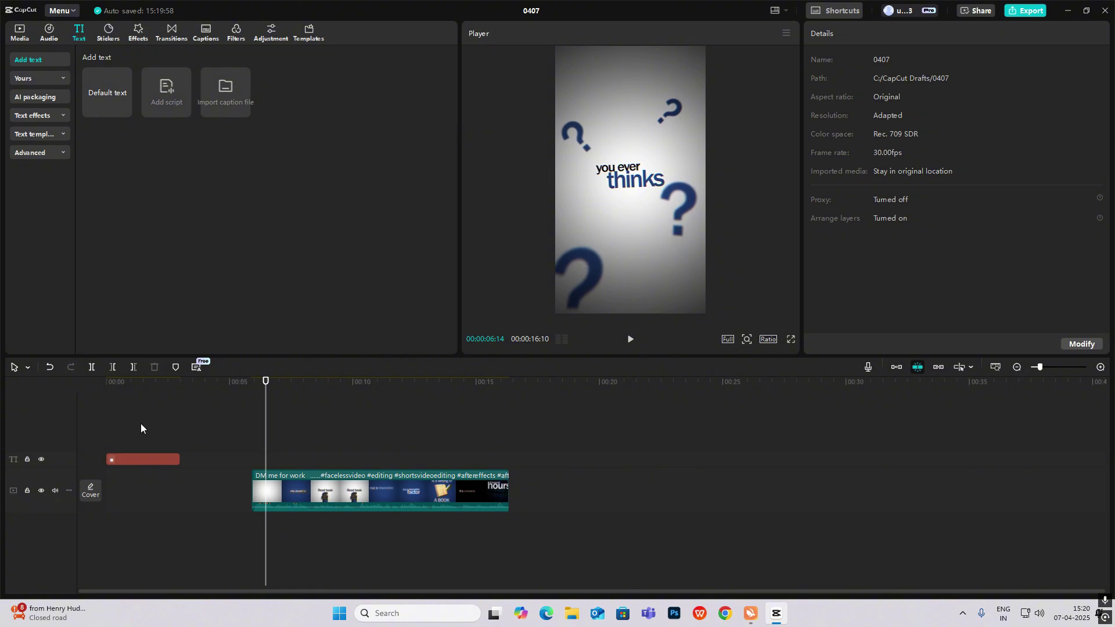
pyautogui.moveTo(140, 429); pyautogui.dragTo(269, 468)
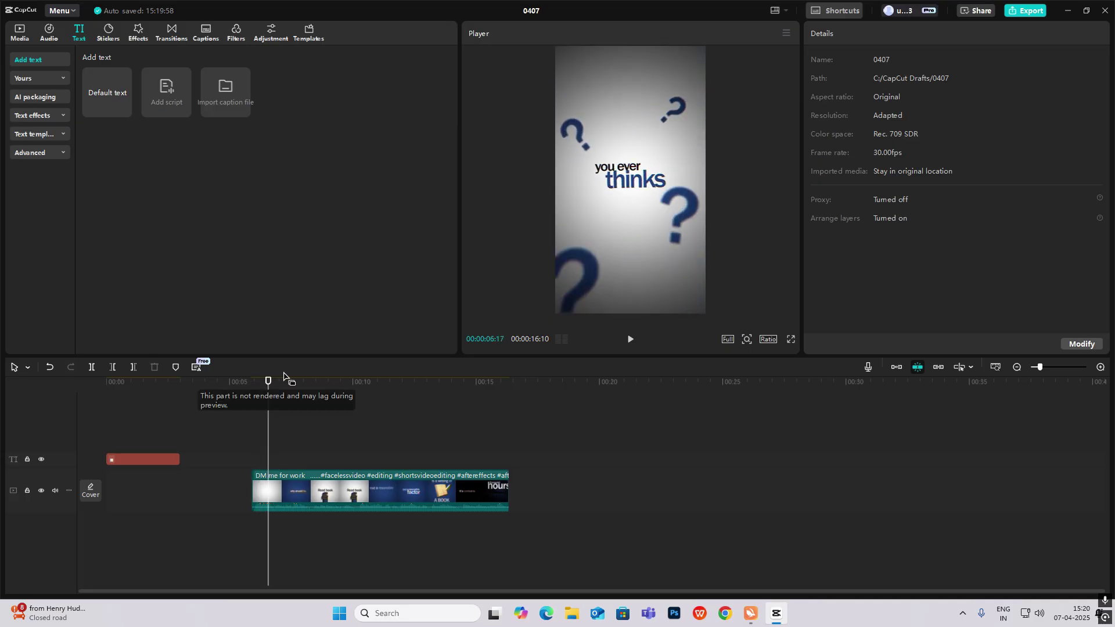
pyautogui.moveTo(101, 97)
pyautogui.moveTo(93, 87); pyautogui.dragTo(123, 444)
pyautogui.click(121, 422)
pyautogui.click(113, 425)
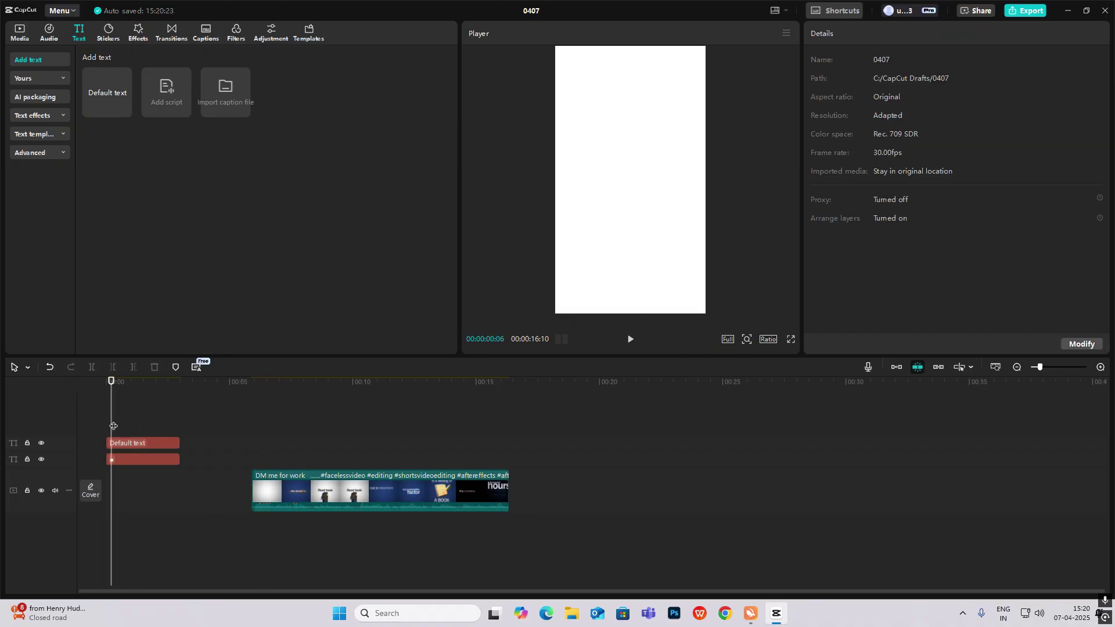
pyautogui.click(151, 445)
pyautogui.write('you ever')
pyautogui.click(109, 444)
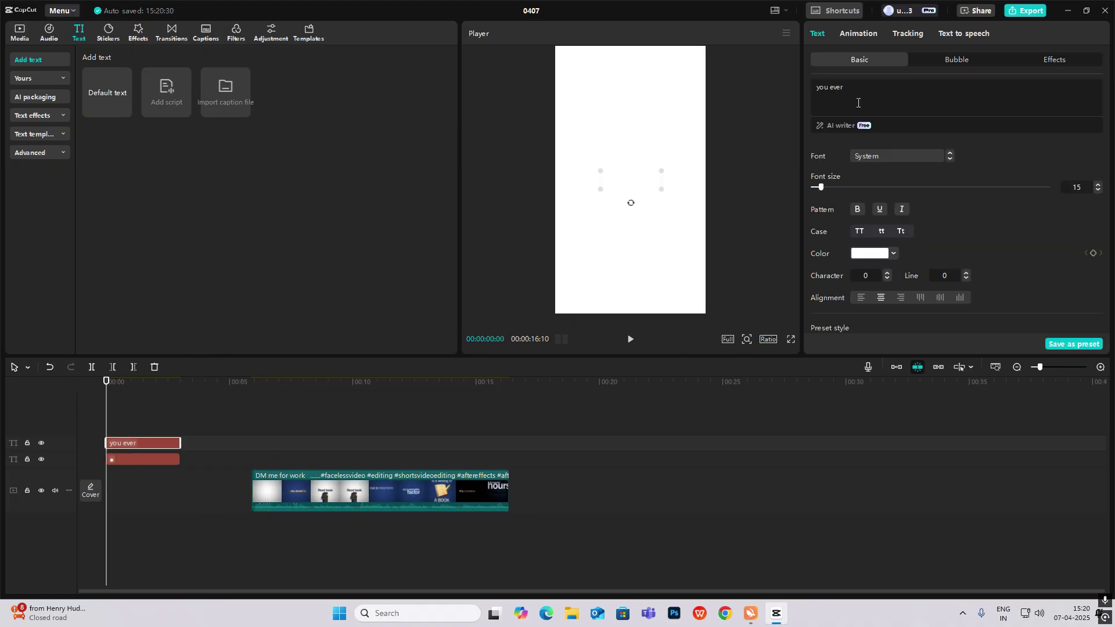
# Duplicate the "you ever" text clip onto a new track and change the copy's text to "think".
pyautogui.hotkey('ctrl', 'c')
pyautogui.hotkey('ctrl', 'v')
pyautogui.moveTo(858, 97); pyautogui.dragTo(571, 77)
pyautogui.write('think')
pyautogui.click(56, 433)
pyautogui.click(134, 428)
# Color the "think" text dark blue (00447D), enlarge it slightly and move it a little above the frame center.
pyautogui.click(888, 256)
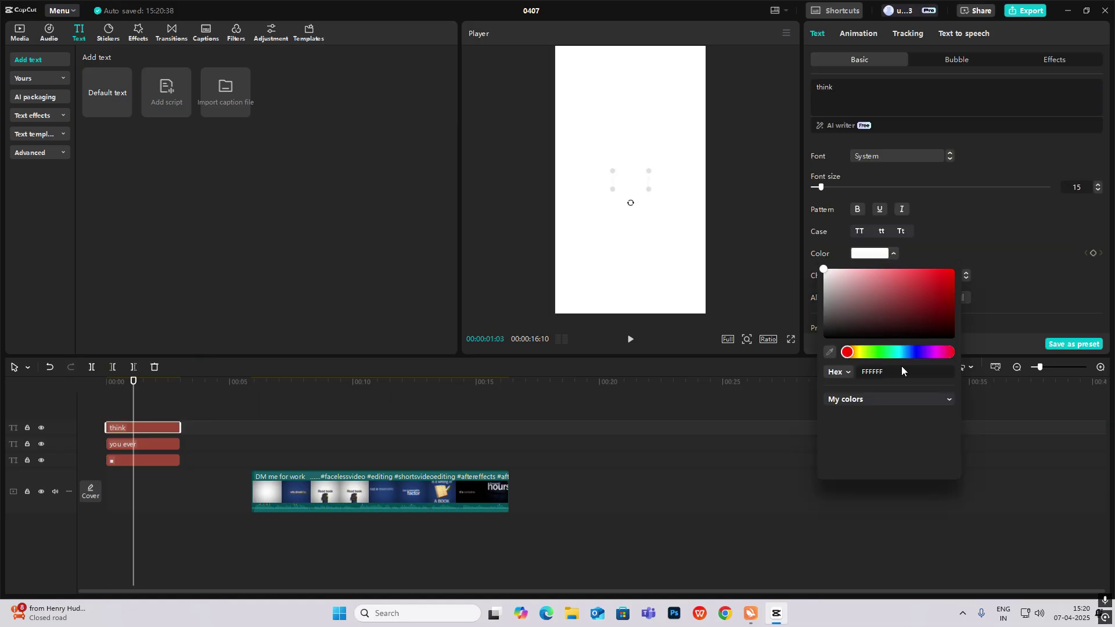
pyautogui.click(917, 354)
pyautogui.click(830, 434)
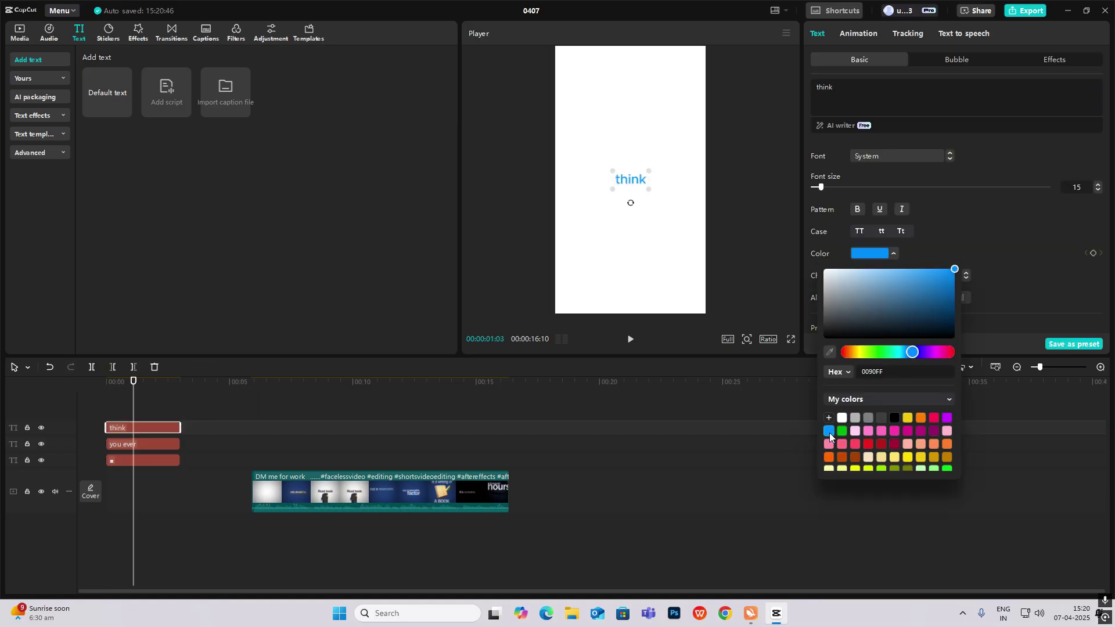
pyautogui.moveTo(947, 286); pyautogui.dragTo(999, 304)
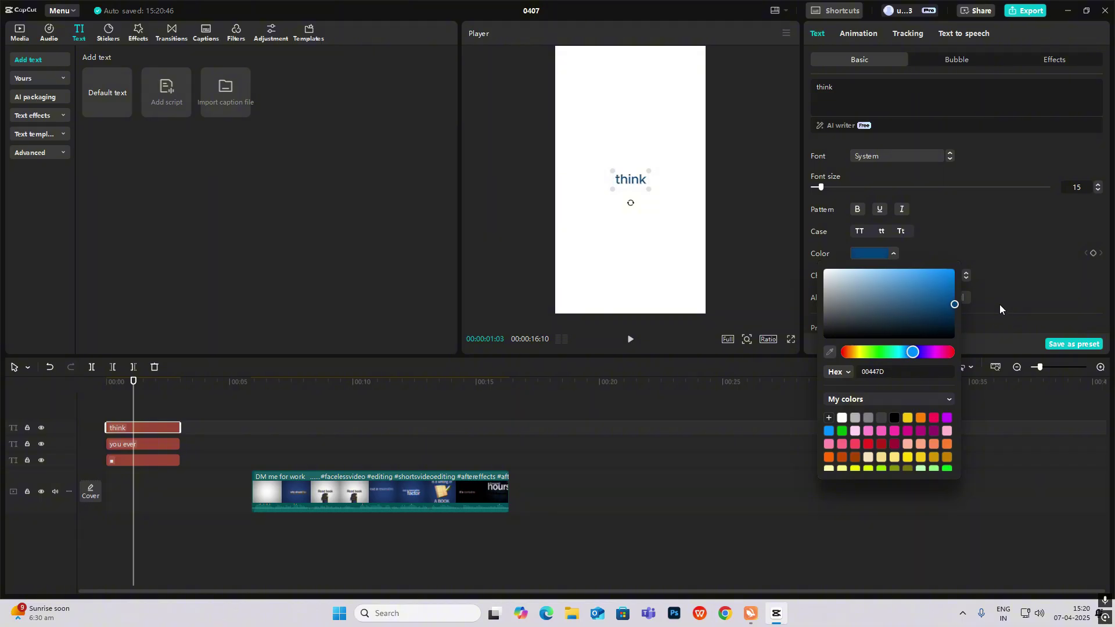
pyautogui.moveTo(621, 168); pyautogui.dragTo(621, 158)
pyautogui.moveTo(649, 180); pyautogui.dragTo(658, 183)
# Color the "you ever" text black and place it just above "think" in the frame.
pyautogui.click(158, 446)
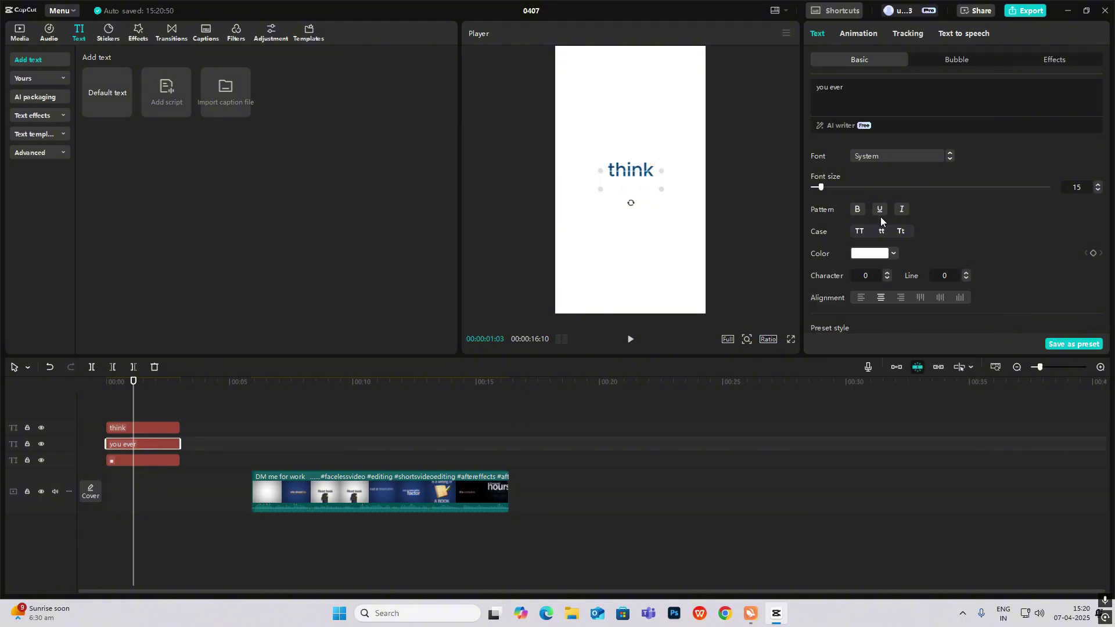
pyautogui.click(887, 254)
pyautogui.click(830, 339)
pyautogui.moveTo(638, 192); pyautogui.dragTo(630, 151)
# Give "think" a bold font, set "you ever" to Rubik-Bold and nudge it close above "think".
pyautogui.click(630, 171)
pyautogui.click(897, 156)
pyautogui.click(898, 254)
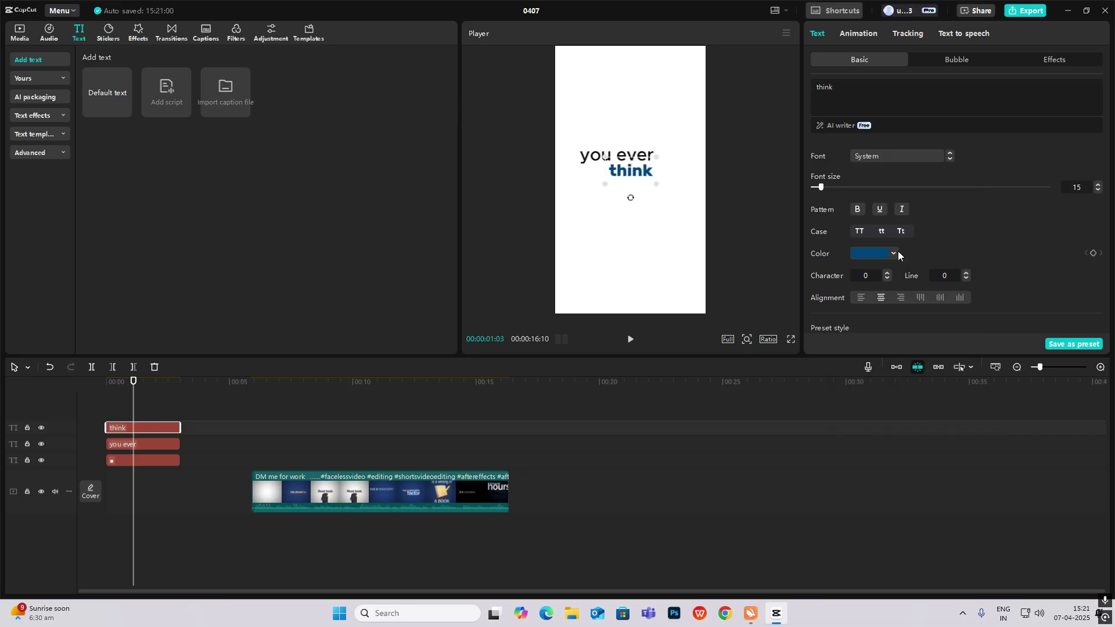
pyautogui.click(151, 444)
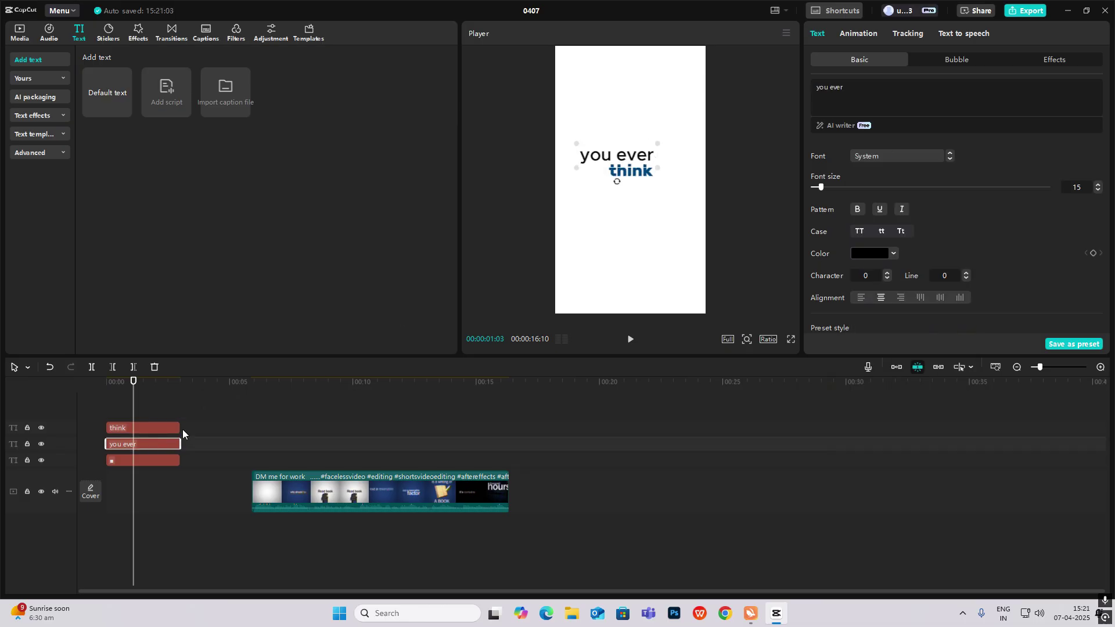
pyautogui.click(895, 158)
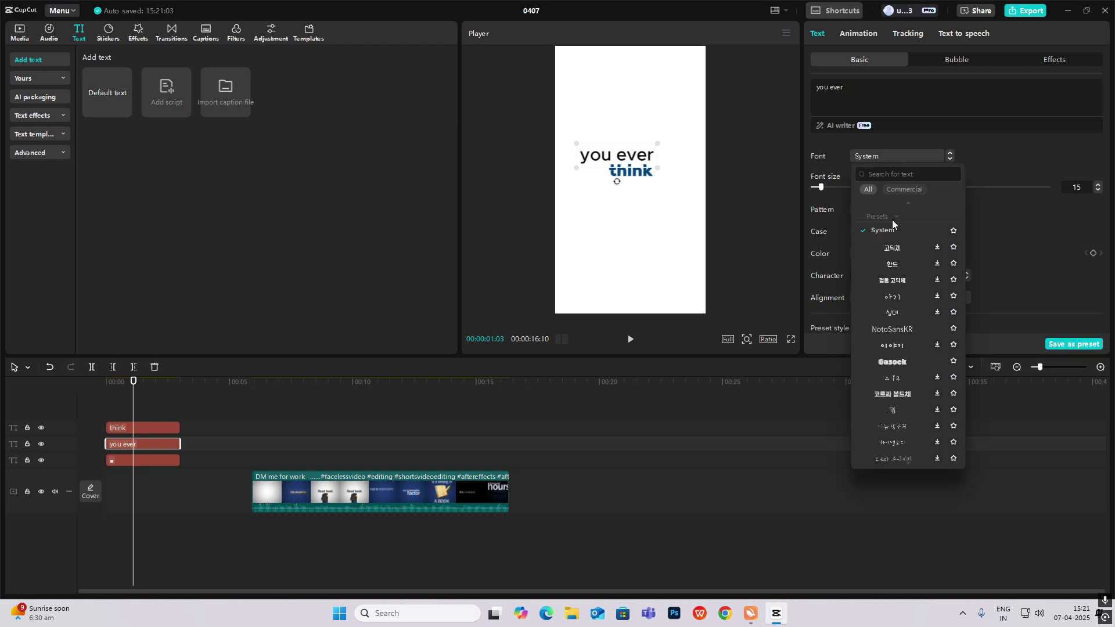
pyautogui.click(898, 226)
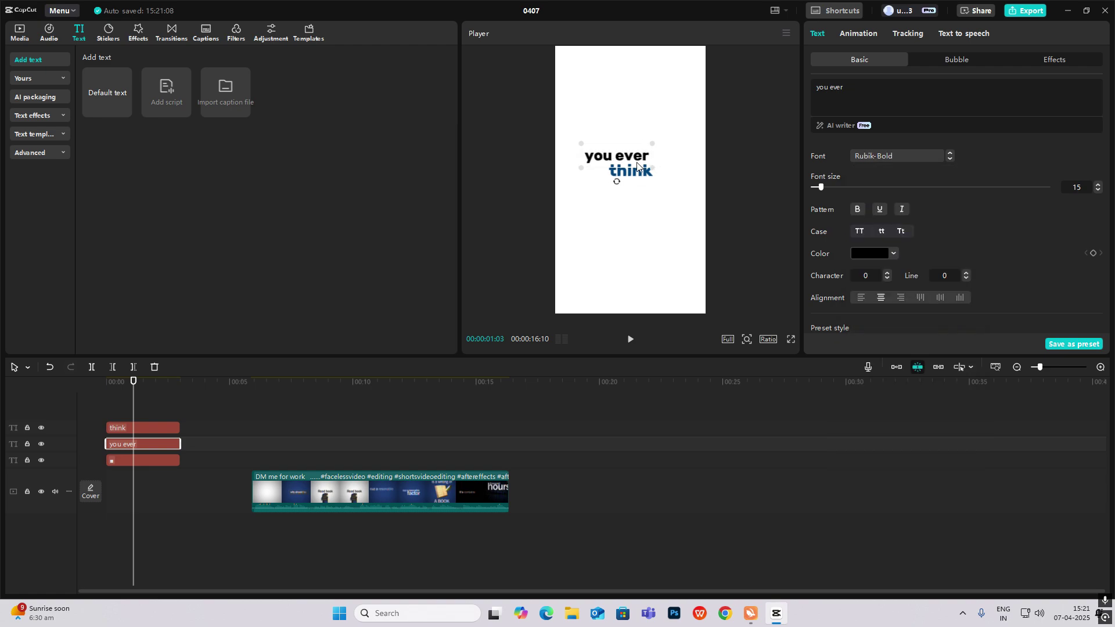
pyautogui.moveTo(637, 168); pyautogui.dragTo(638, 168)
# Apply the Type 1 entrance animation to the "think" text clip.
pyautogui.moveTo(279, 440); pyautogui.dragTo(82, 436)
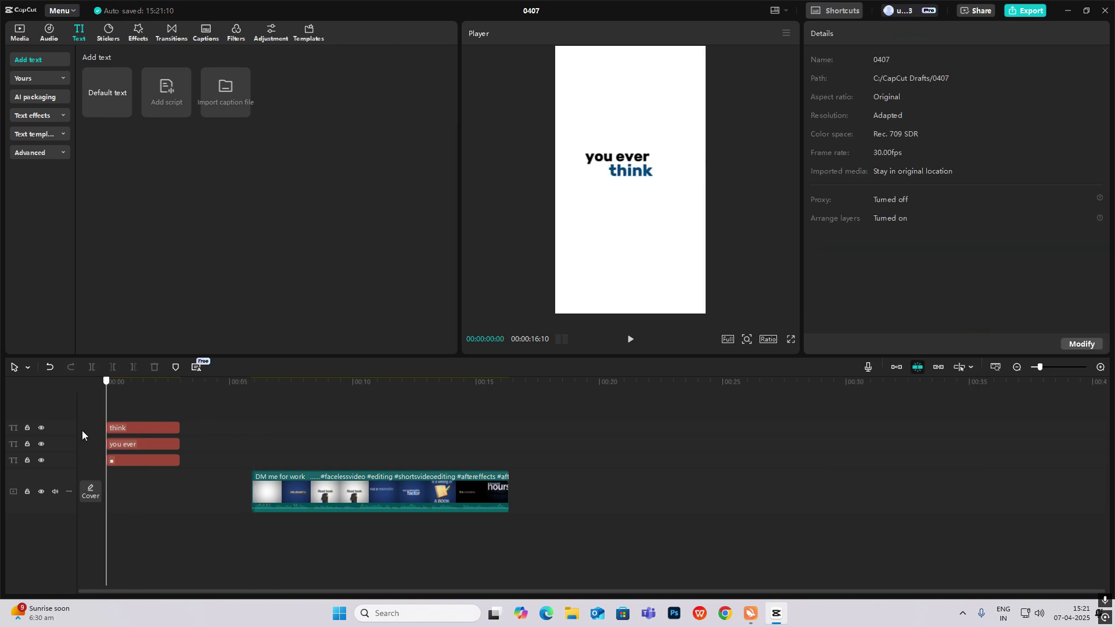
pyautogui.click(138, 428)
pyautogui.click(854, 34)
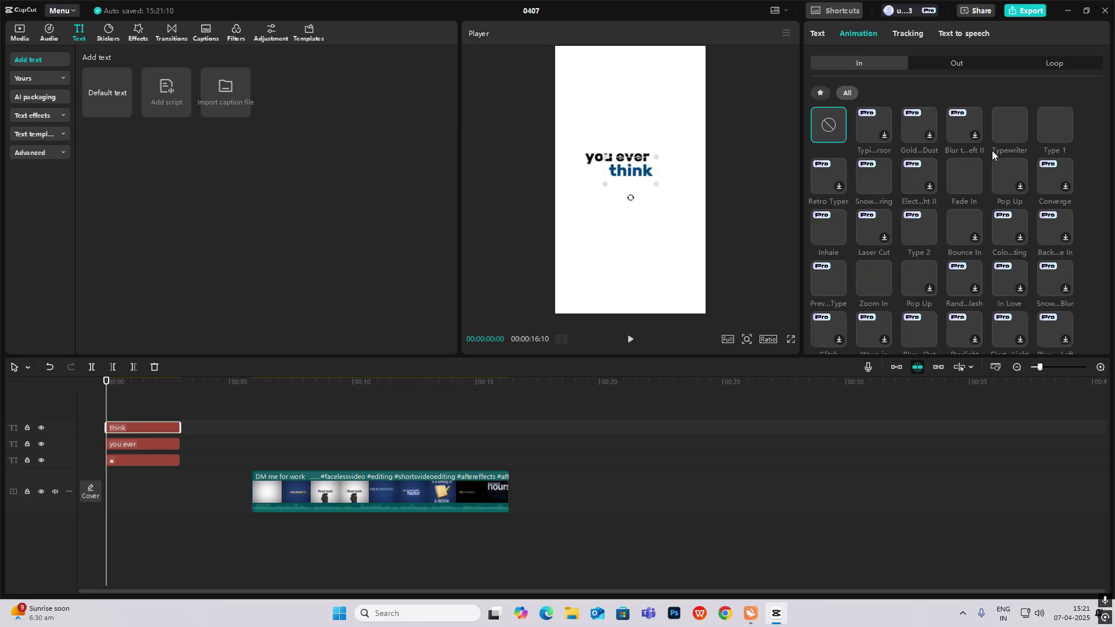
pyautogui.click(1055, 122)
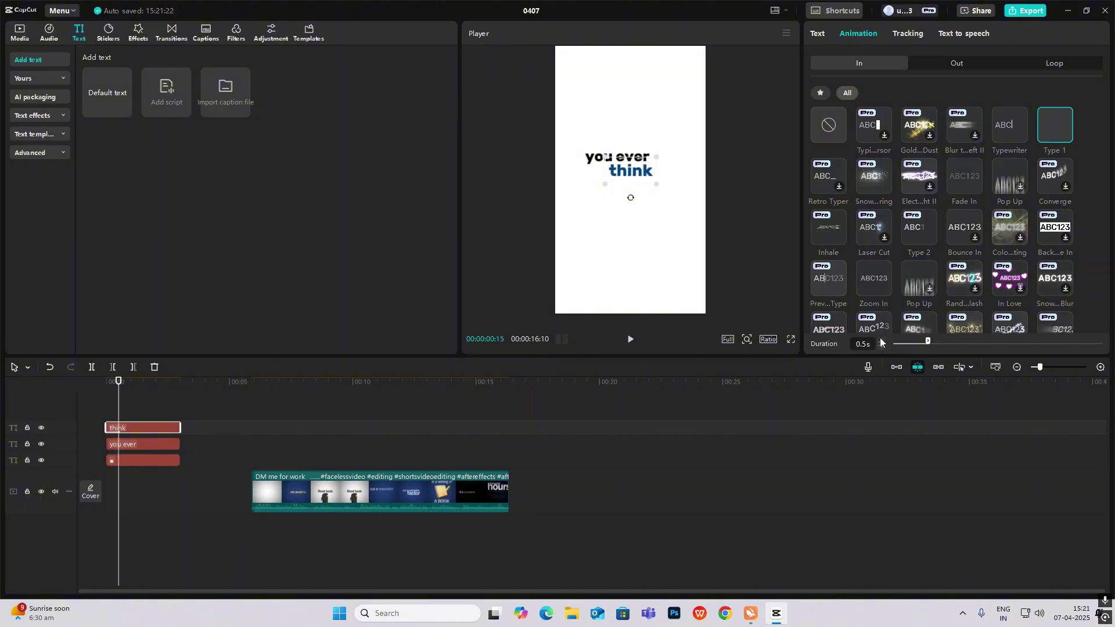
# Add another text clip at the start of the timeline on a new top track and set its text to "?".
pyautogui.click(256, 470)
pyautogui.moveTo(123, 110); pyautogui.dragTo(142, 427)
pyautogui.moveTo(830, 84); pyautogui.dragTo(514, 74)
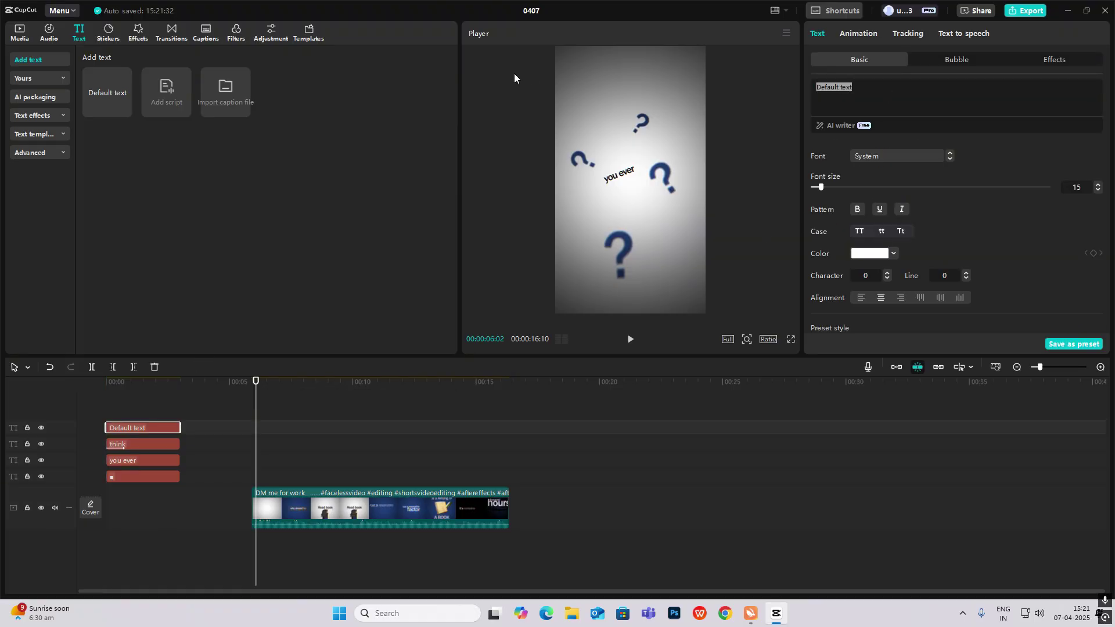
pyautogui.press('BackSpace')
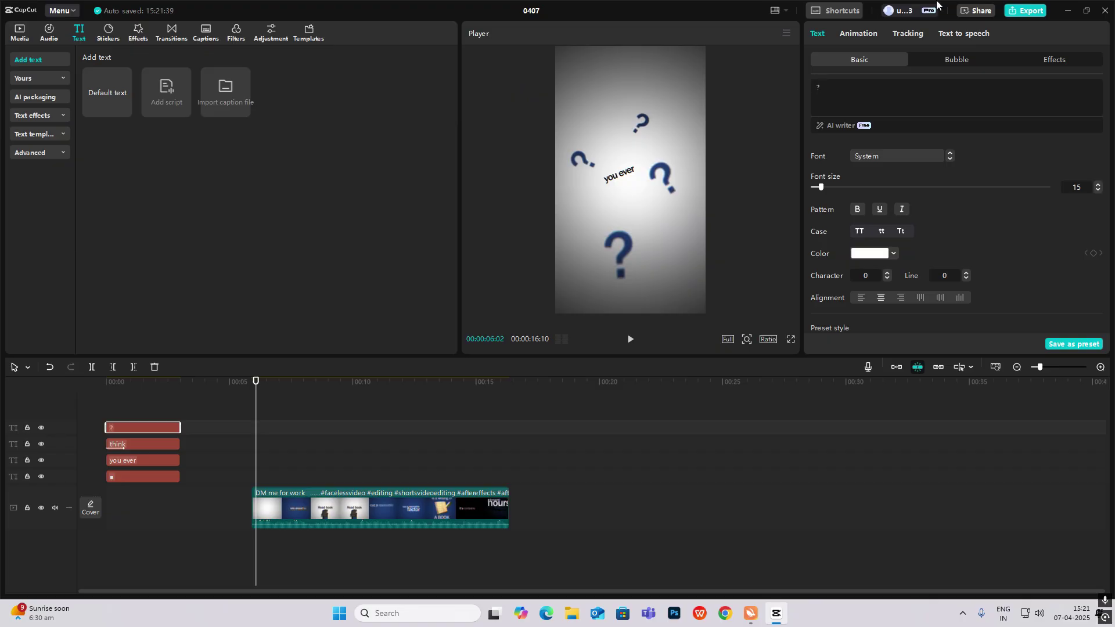
# Color the question mark blue (235E8F) by sampling the color of the word "think".
pyautogui.click(893, 253)
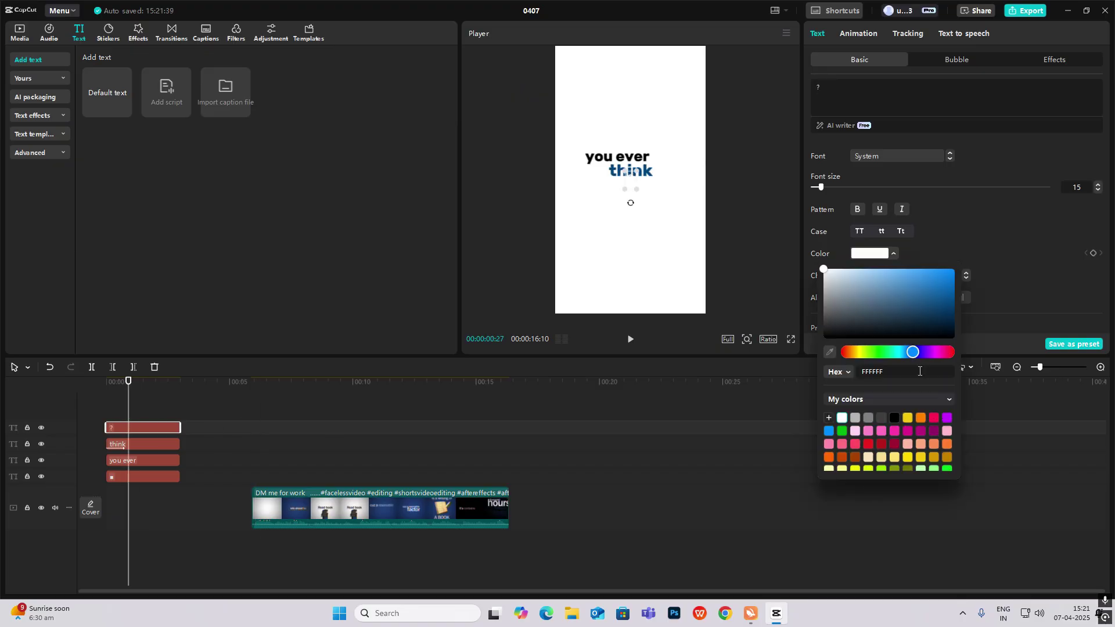
pyautogui.click(829, 353)
pyautogui.click(647, 172)
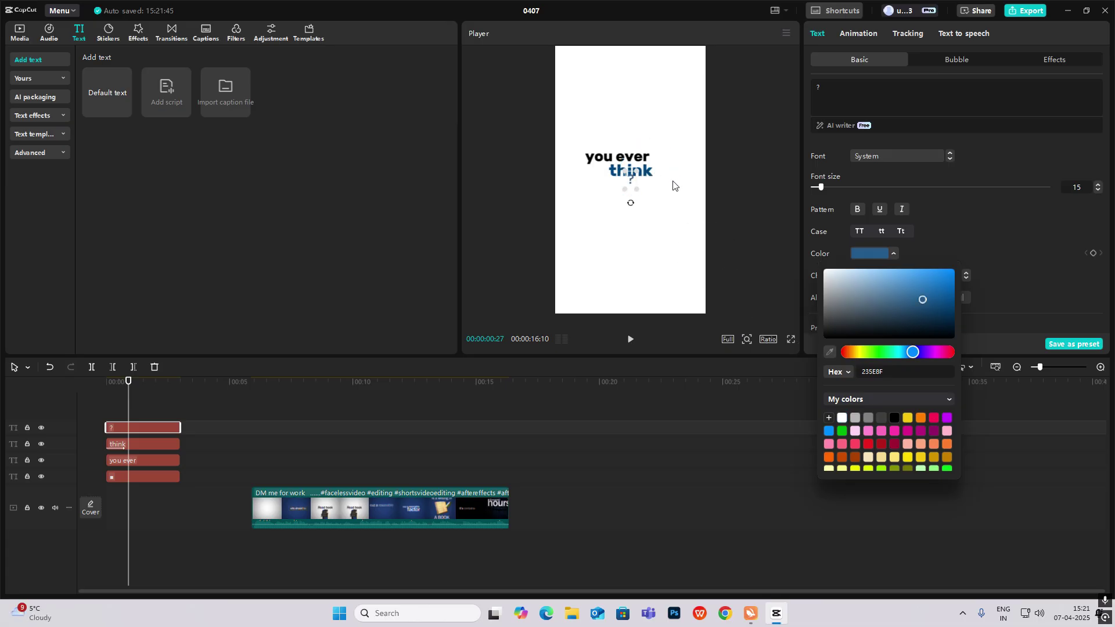
# Set the question mark to bold Rubik-Bold, enlarge it and place it in the lower-left area of the frame.
pyautogui.click(926, 153)
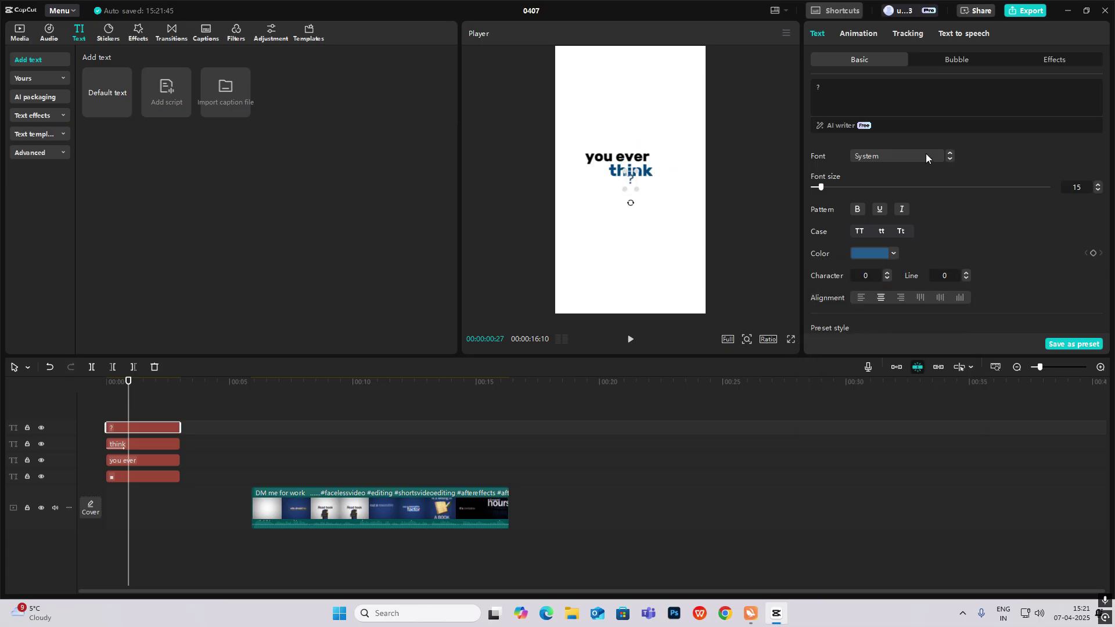
pyautogui.click(926, 153)
pyautogui.click(907, 225)
pyautogui.moveTo(629, 171); pyautogui.dragTo(592, 232)
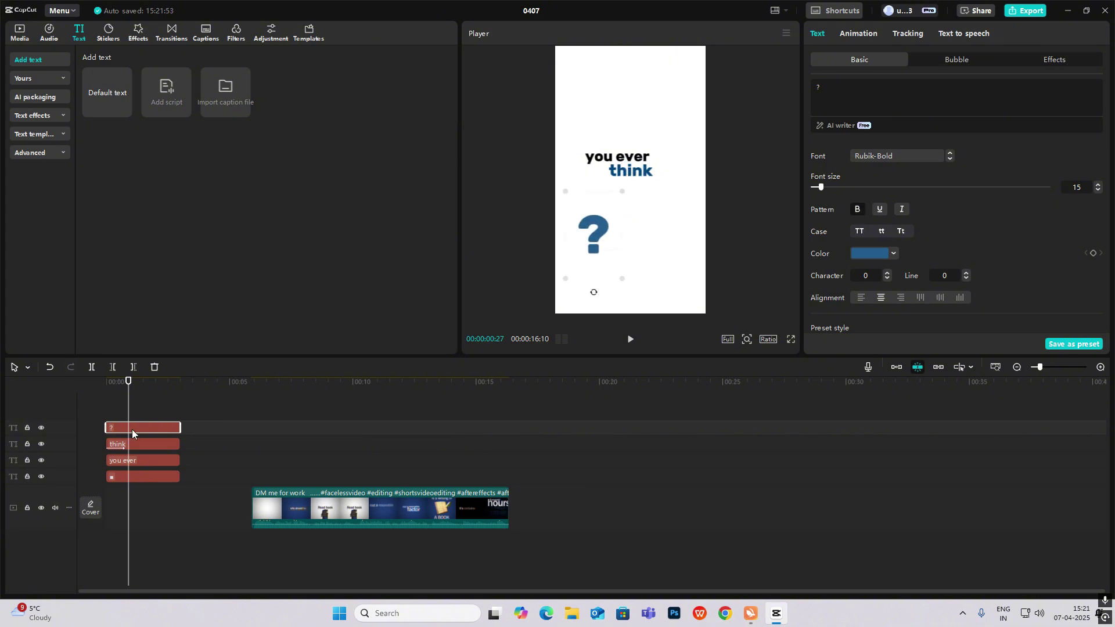
# Make three copies of the question mark text clip on separate tracks at the same start time.
pyautogui.moveTo(133, 431); pyautogui.dragTo(133, 418)
pyautogui.hotkey('ctrl', 'v')
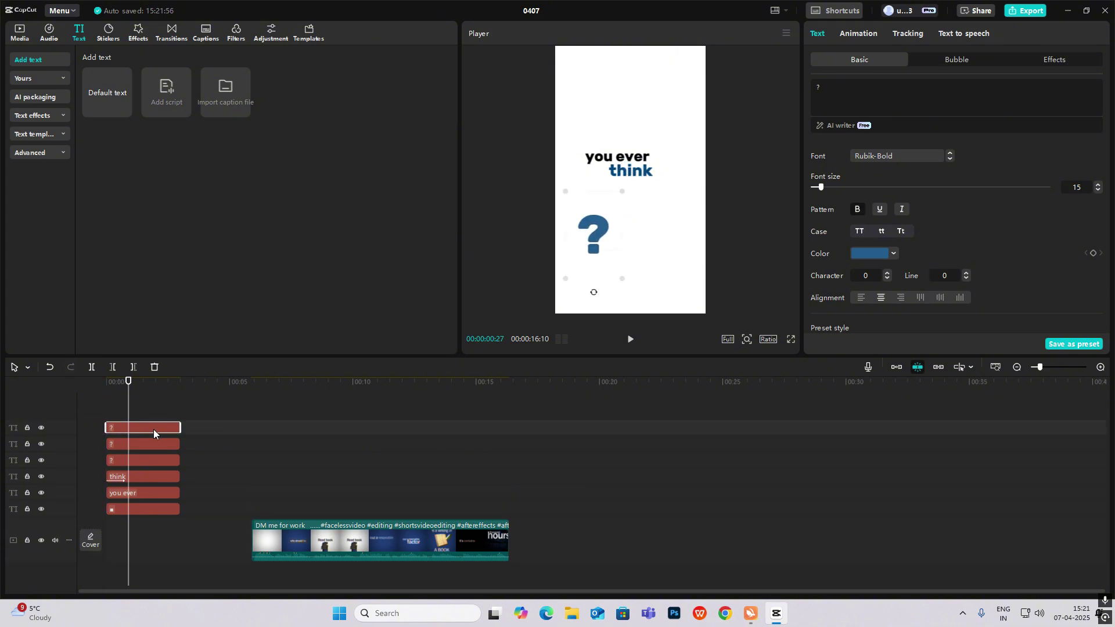
pyautogui.hotkey('ctrl', 'v')
# Place one question mark copy in the frame's upper right and another in its upper left, adjusting their tilt.
pyautogui.moveTo(604, 244); pyautogui.dragTo(683, 105)
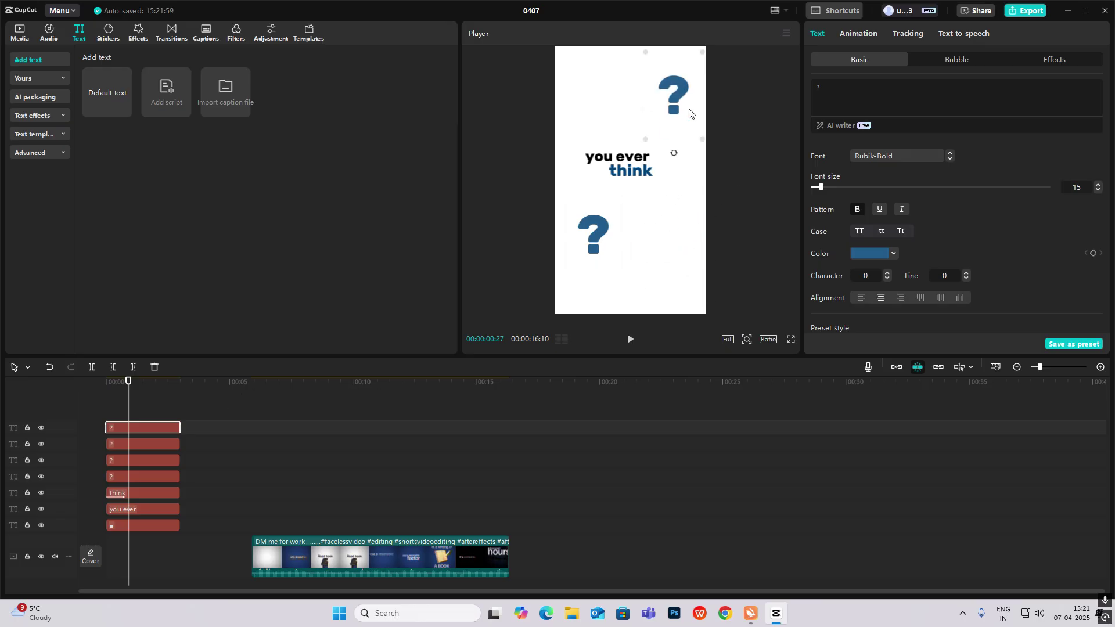
pyautogui.moveTo(672, 152); pyautogui.dragTo(687, 149)
pyautogui.moveTo(598, 239); pyautogui.dragTo(597, 103)
pyautogui.moveTo(591, 156); pyautogui.dragTo(571, 152)
pyautogui.moveTo(601, 152); pyautogui.dragTo(600, 140)
# Place the remaining question mark copy in the frame's lower right, resize it and compare the layout with the reference clip.
pyautogui.click(150, 461)
pyautogui.moveTo(593, 235); pyautogui.dragTo(651, 222)
pyautogui.moveTo(619, 276); pyautogui.dragTo(603, 212)
pyautogui.moveTo(651, 221); pyautogui.dragTo(657, 244)
pyautogui.click(681, 278)
pyautogui.click(280, 524)
pyautogui.moveTo(279, 526); pyautogui.dragTo(26, 505)
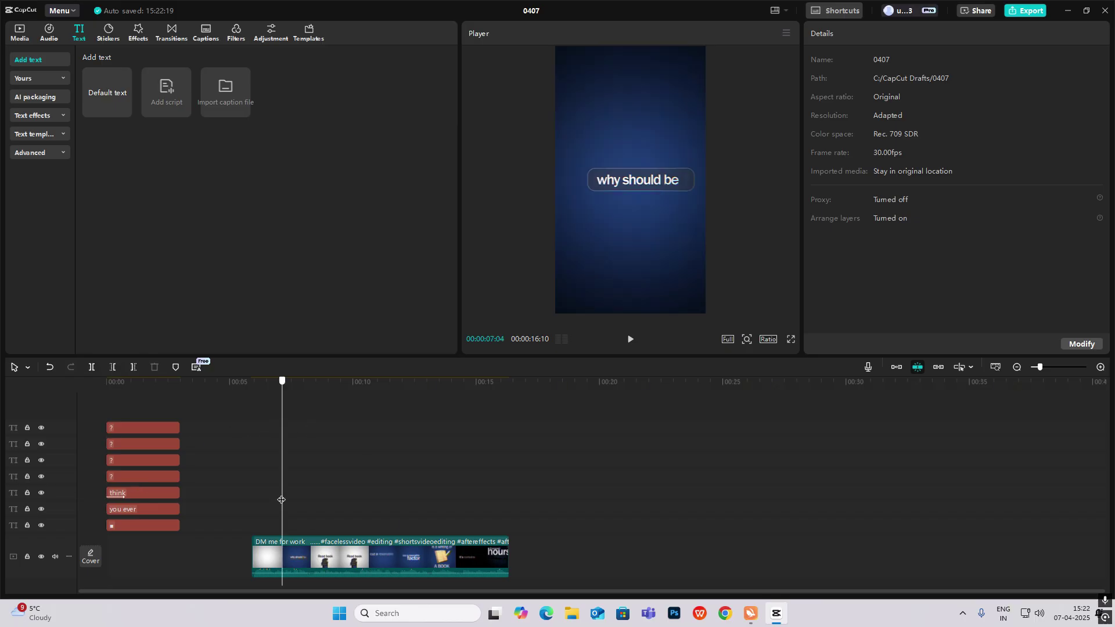
# Combine the two word clips and four question mark clips into a compound clip and add Transform and Blend keyframes at its start.
pyautogui.moveTo(239, 408); pyautogui.dragTo(128, 507)
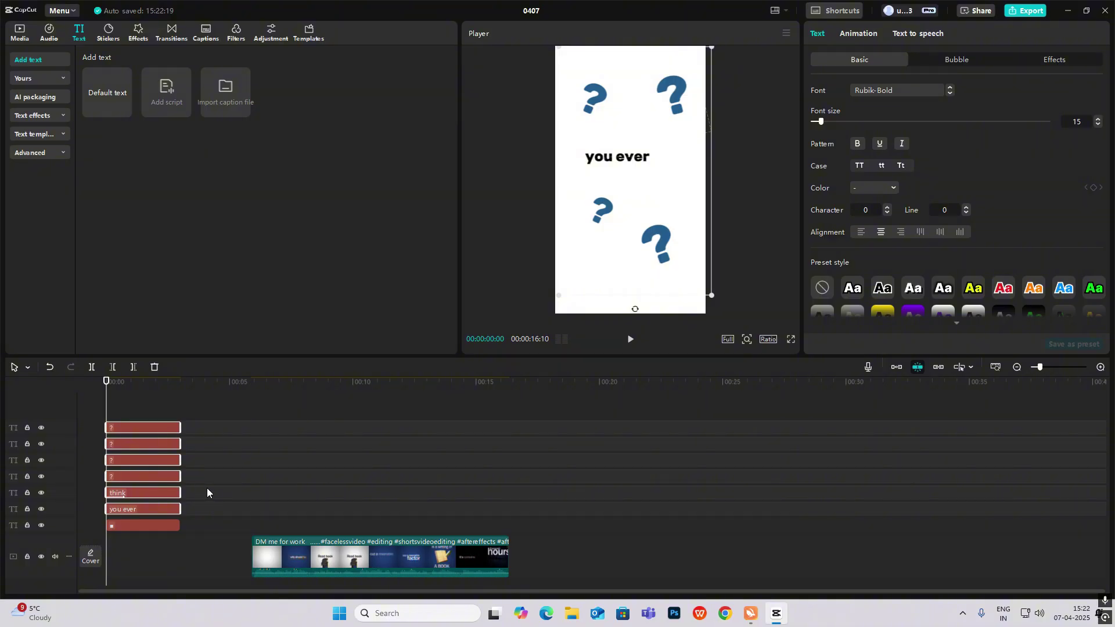
pyautogui.hotkey('alt', 'g')
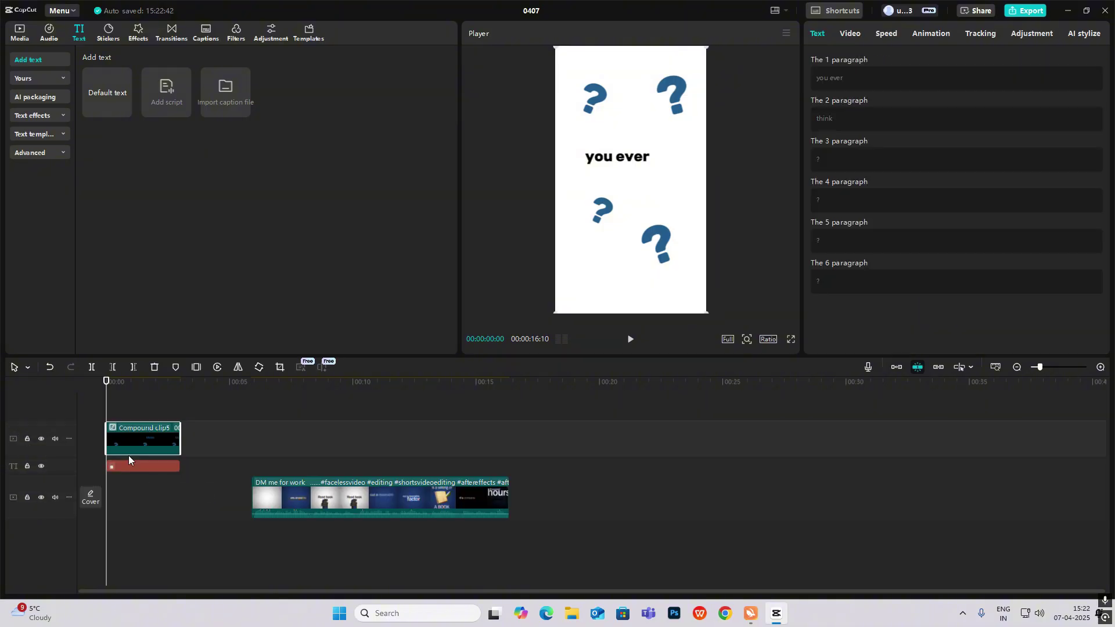
pyautogui.click(852, 34)
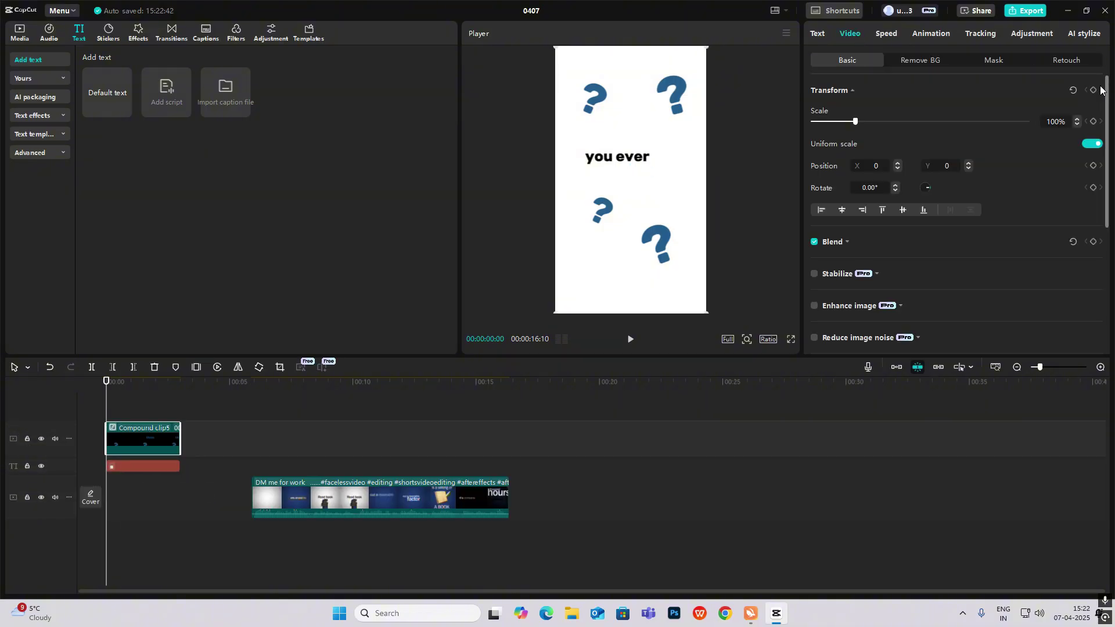
pyautogui.click(1093, 90)
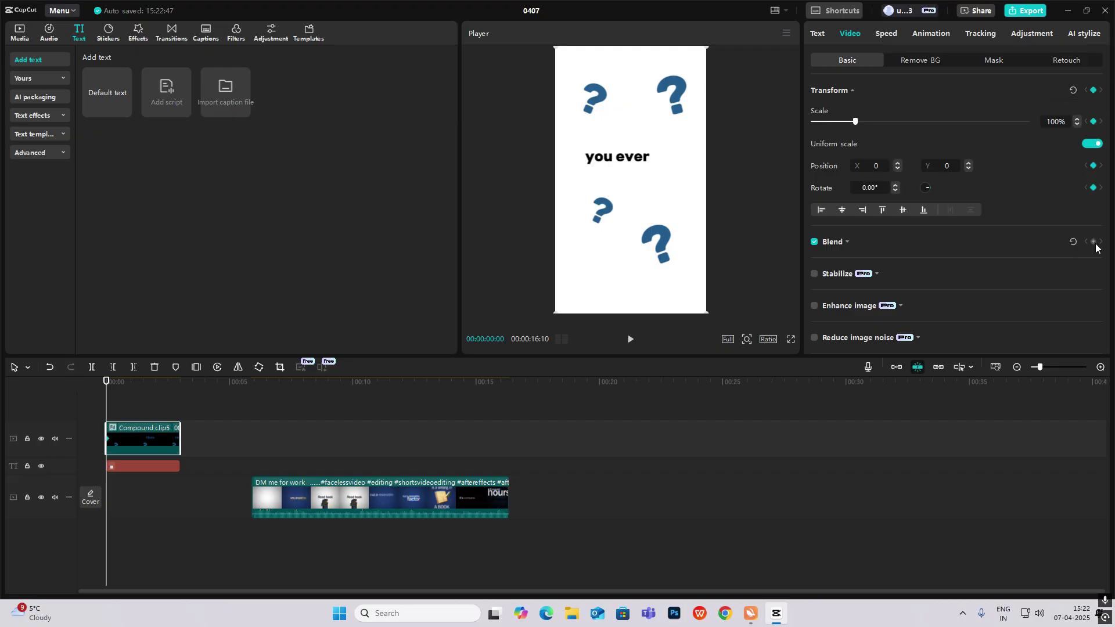
pyautogui.click(1095, 243)
# Add Transform and Blend keyframes to the compound clip at 00:00:01:06.
pyautogui.hotkey('ctrl', '=')
pyautogui.moveTo(107, 383); pyautogui.dragTo(165, 420)
pyautogui.click(1094, 91)
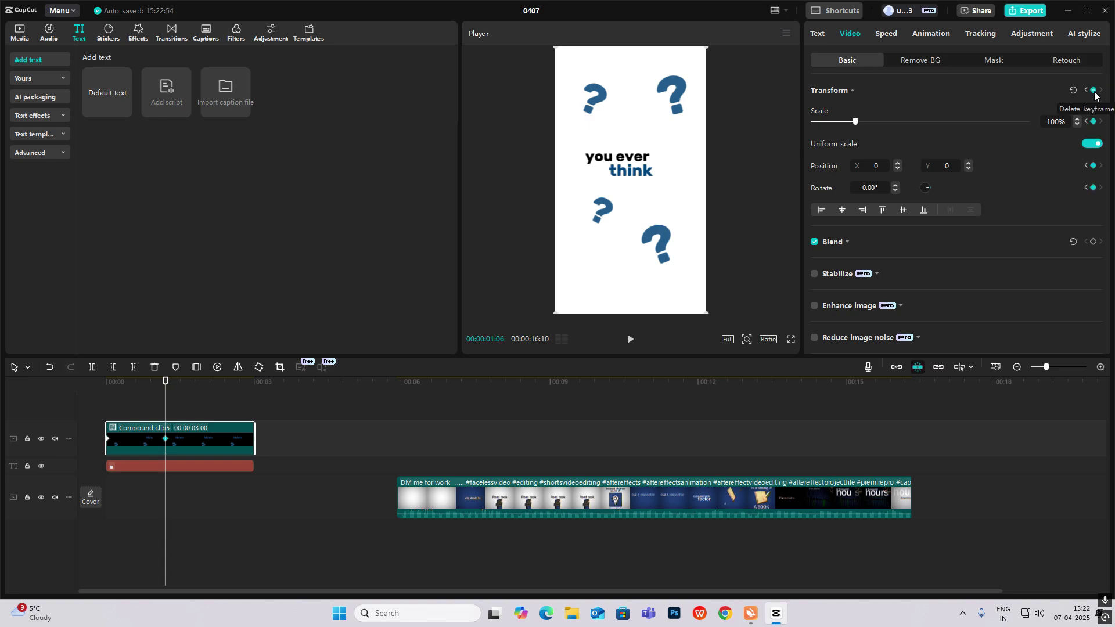
pyautogui.click(1095, 243)
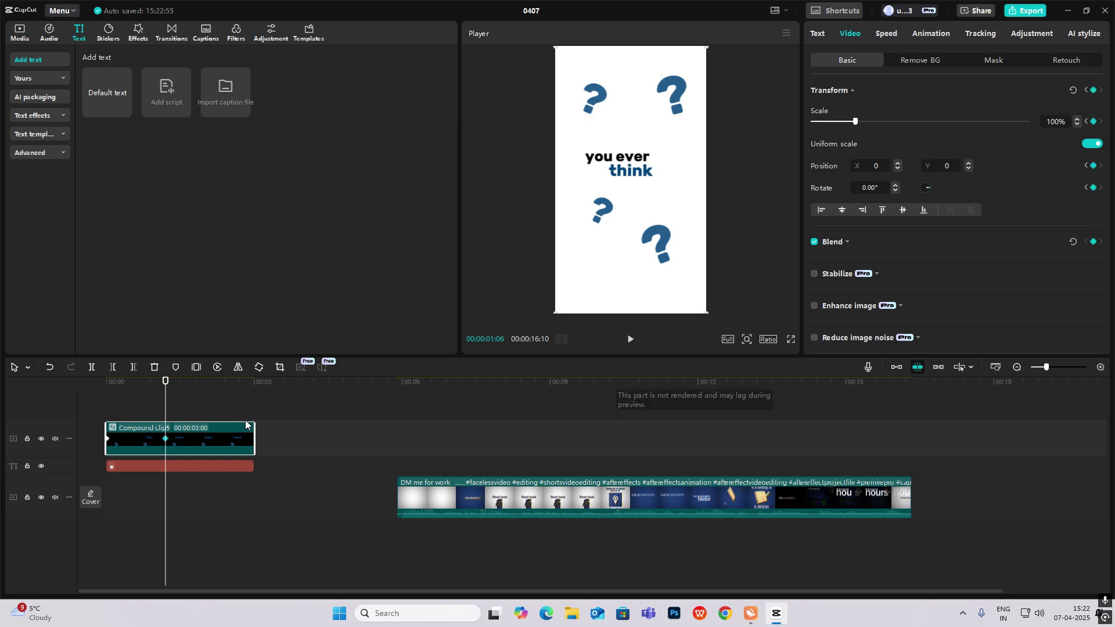
# At the compound clip's first keyframe, rotate it to about 16.57°, scale it to about 78% and set its opacity to 0%.
pyautogui.moveTo(165, 405); pyautogui.dragTo(53, 391)
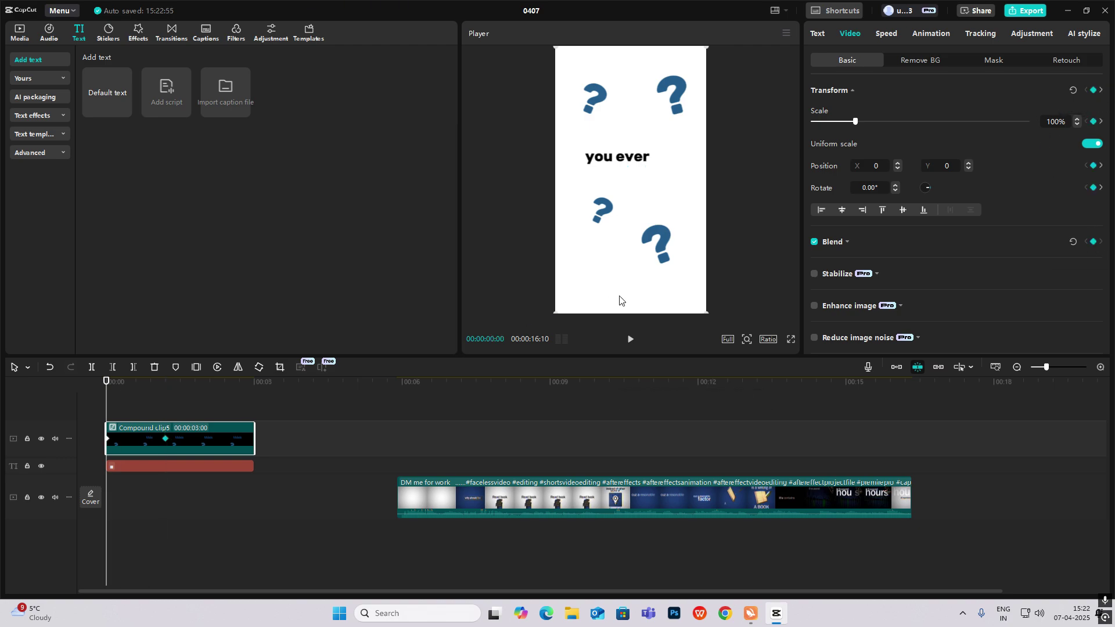
pyautogui.click(747, 341)
pyautogui.moveTo(725, 361); pyautogui.dragTo(695, 354)
pyautogui.moveTo(631, 296); pyautogui.dragTo(594, 295)
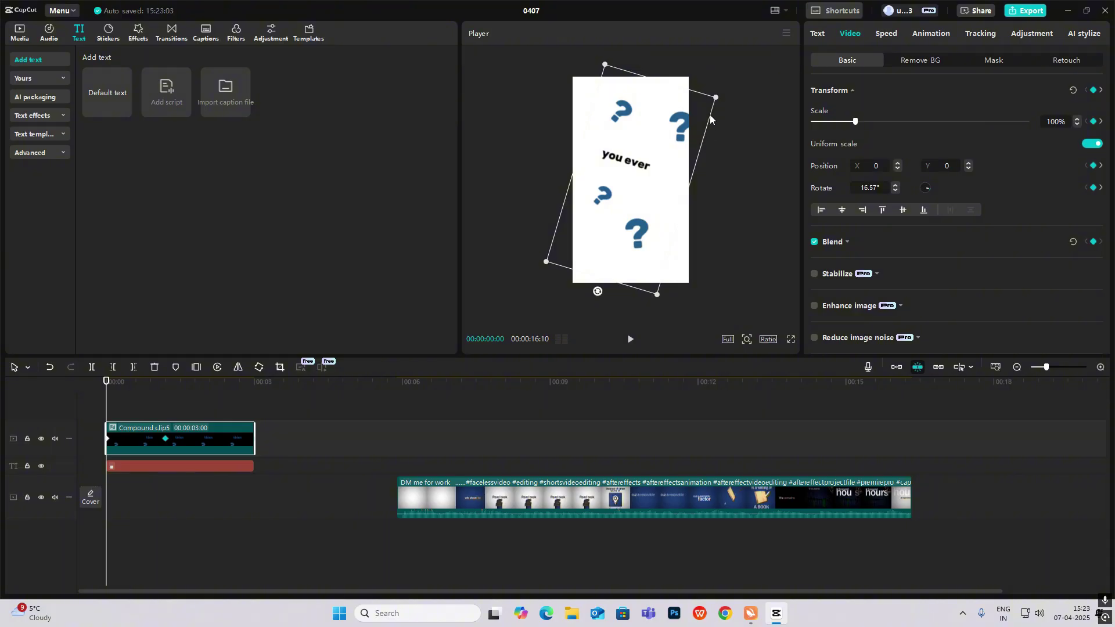
pyautogui.moveTo(716, 101); pyautogui.dragTo(700, 142)
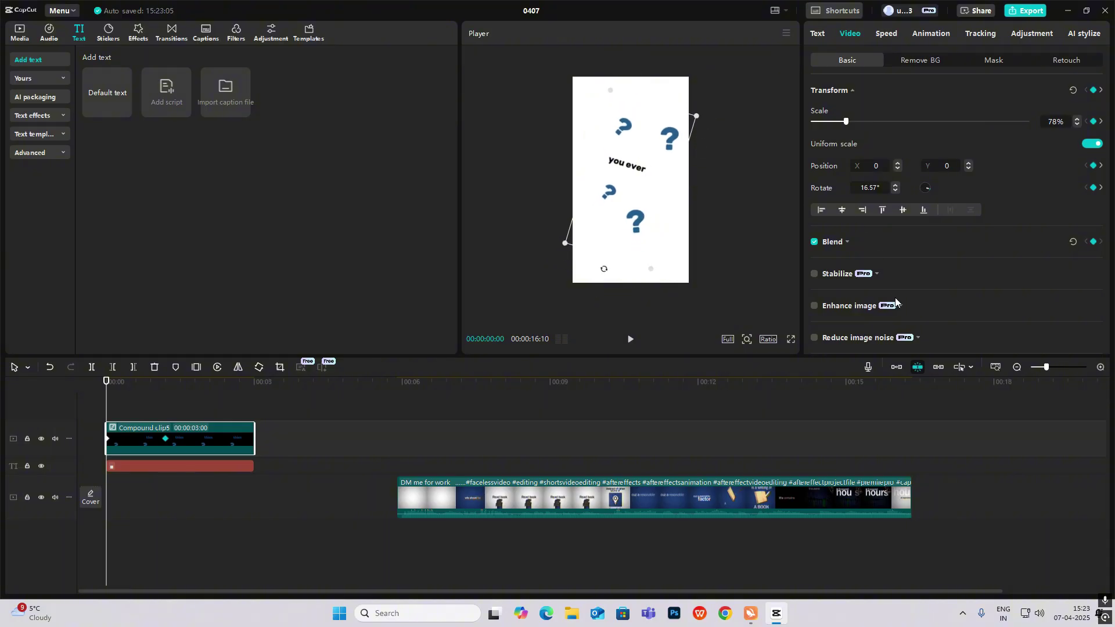
pyautogui.click(845, 244)
pyautogui.moveTo(907, 294); pyautogui.dragTo(714, 317)
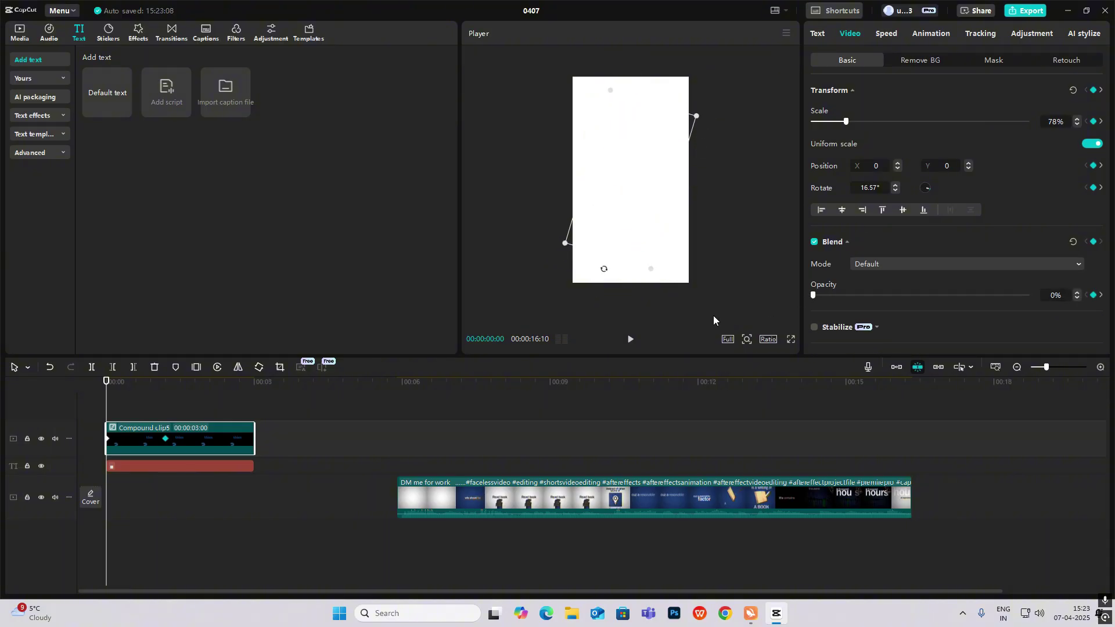
# Show the compound clip's keyframe curves and apply the Quad Ease preset to its Scale animation.
pyautogui.moveTo(111, 399); pyautogui.dragTo(103, 424)
pyautogui.hotkey('alt', 'k')
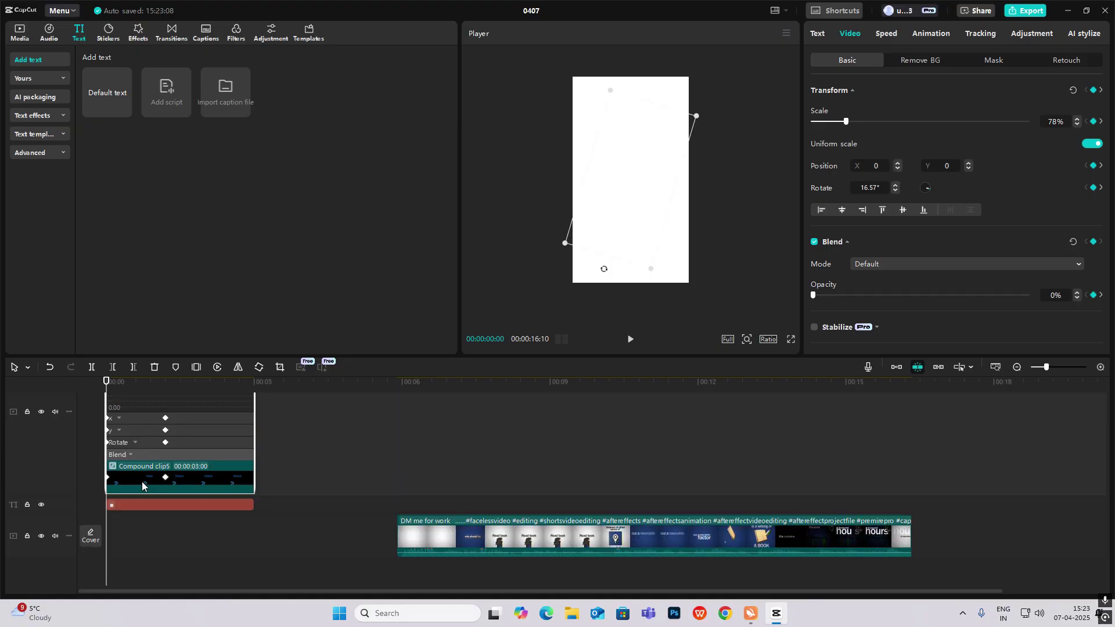
pyautogui.click(183, 404)
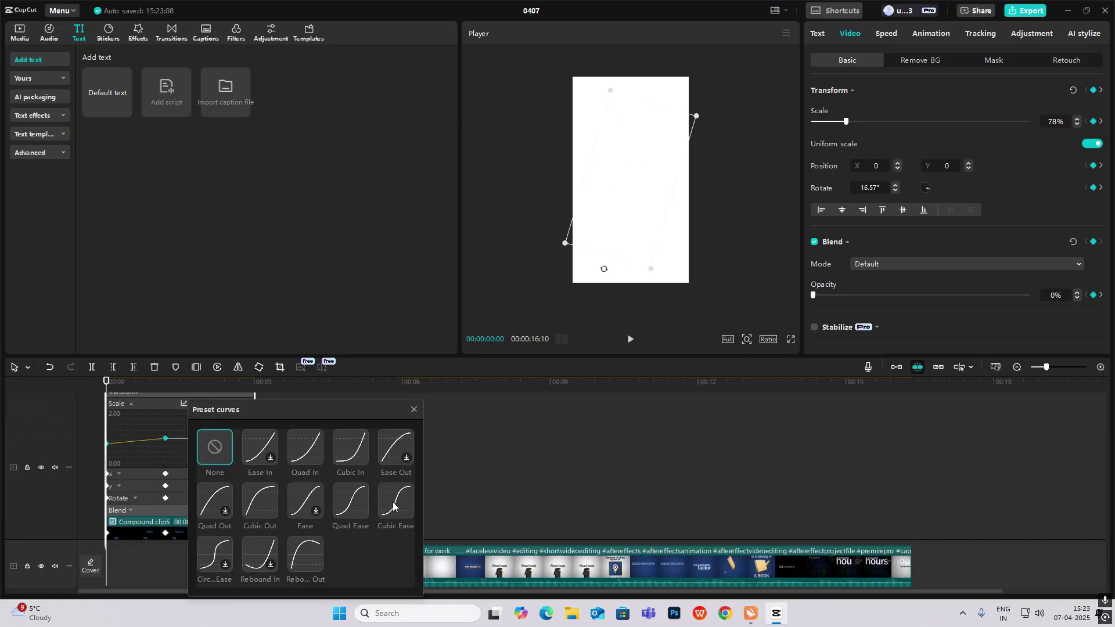
pyautogui.click(352, 501)
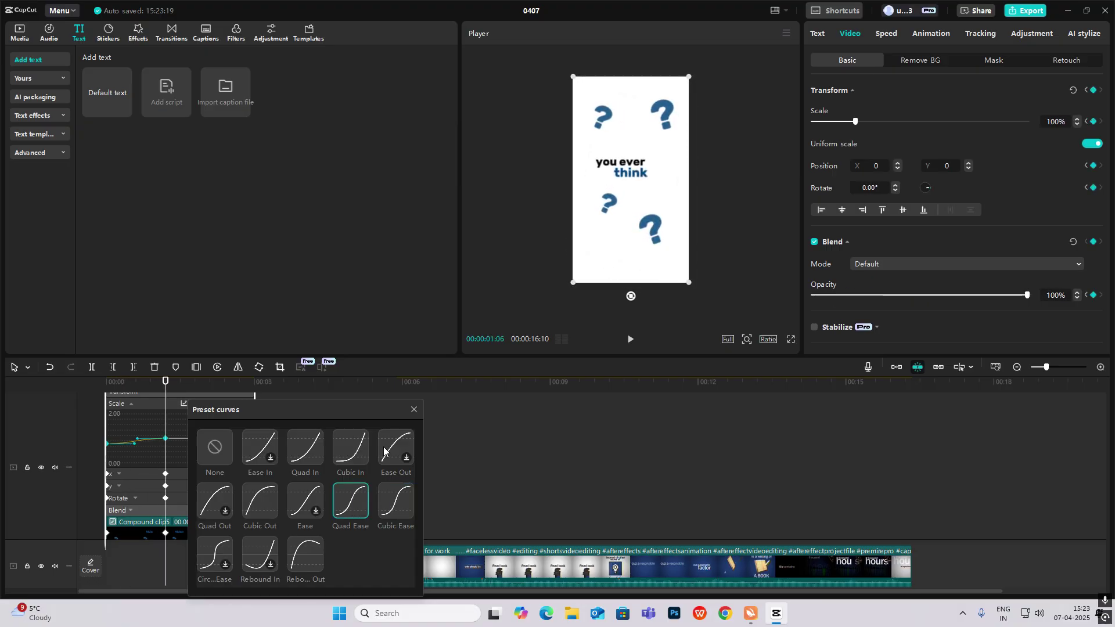
pyautogui.click(414, 409)
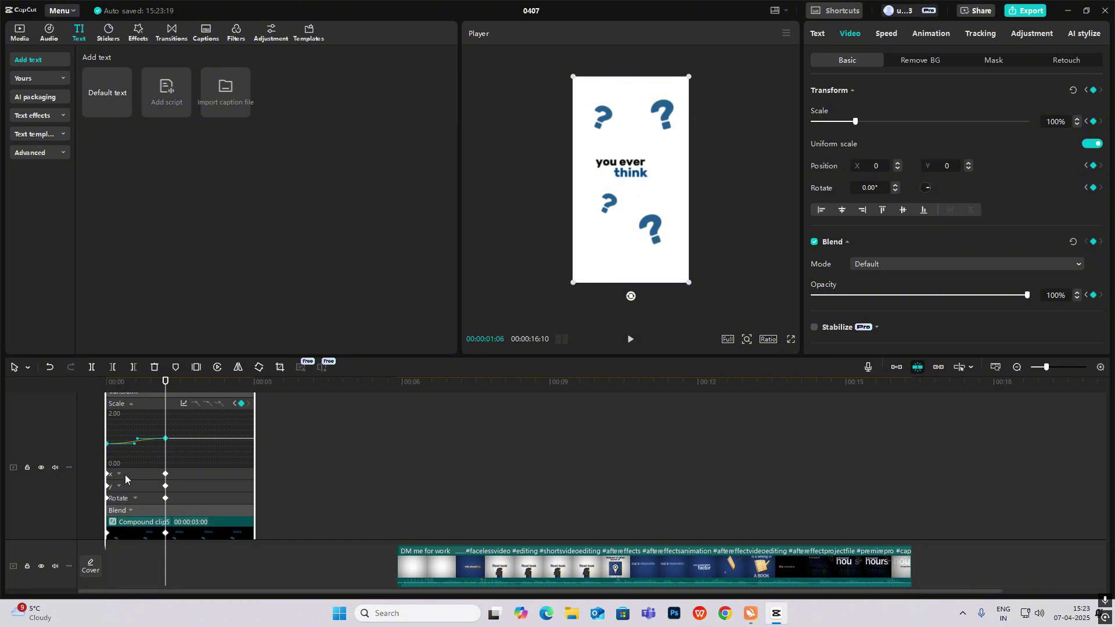
# Expand the position and rotation curves and apply the Quad Ease preset to the Rotate animation.
pyautogui.click(125, 476)
pyautogui.click(141, 486)
pyautogui.click(140, 497)
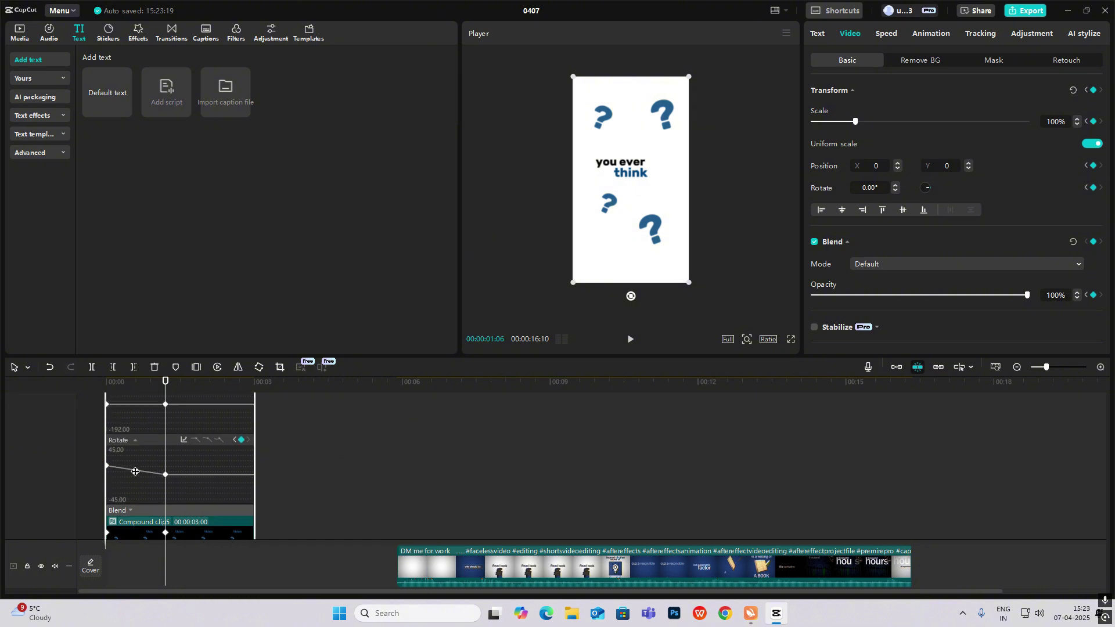
pyautogui.click(134, 472)
pyautogui.click(184, 439)
pyautogui.click(349, 503)
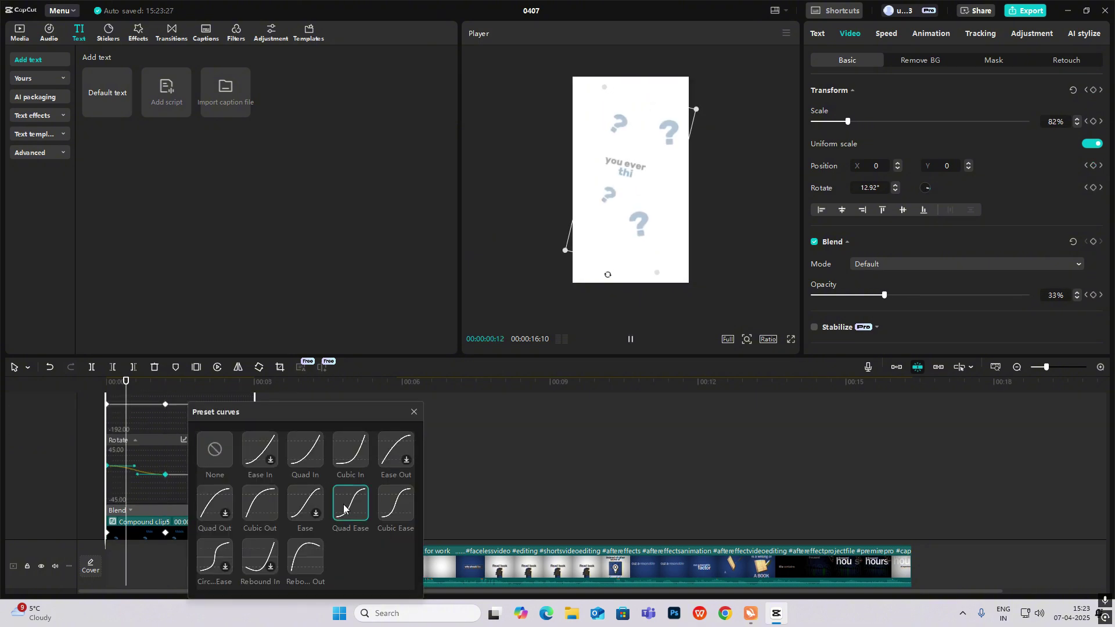
pyautogui.click(414, 411)
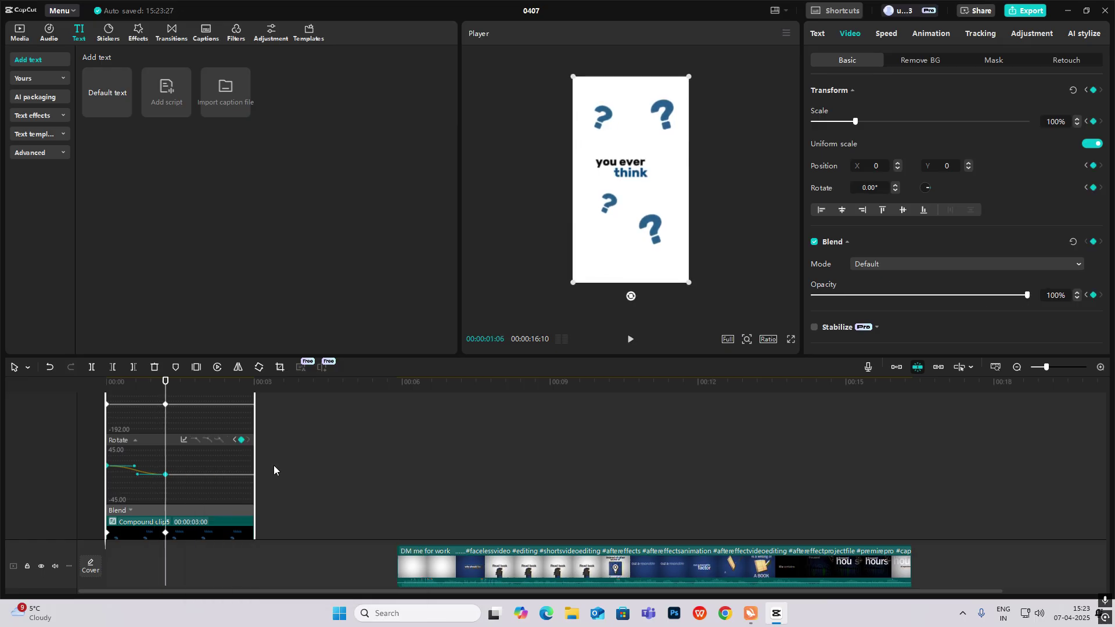
# Apply the Quad Ease preset to the compound clip's Opacity animation and hide the keyframe curves.
pyautogui.click(133, 511)
pyautogui.click(153, 478)
pyautogui.click(184, 452)
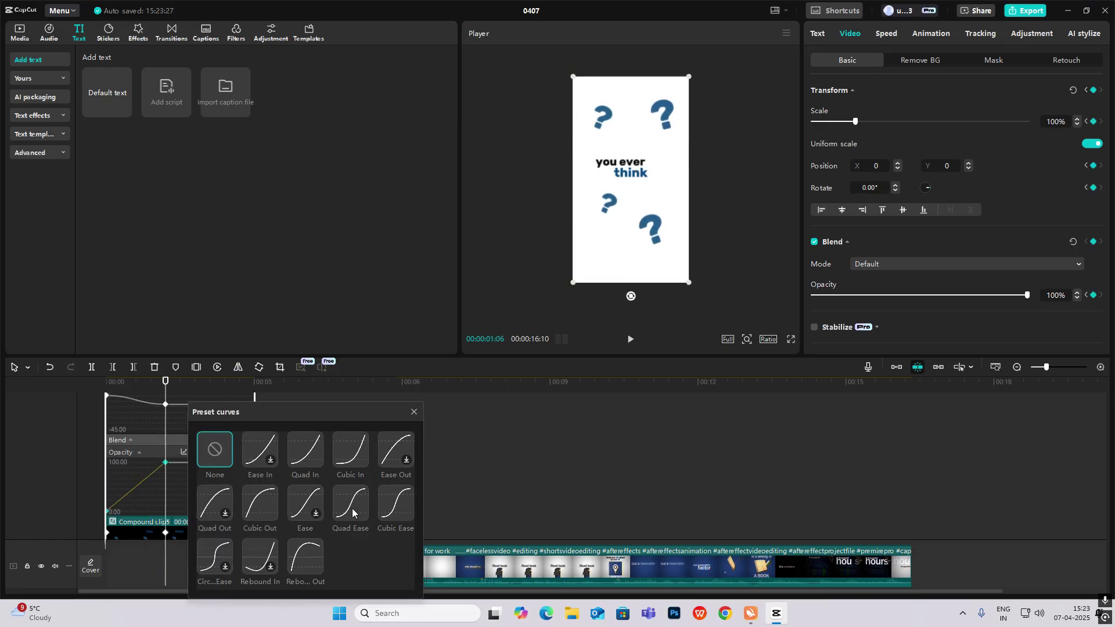
pyautogui.click(351, 503)
pyautogui.click(414, 412)
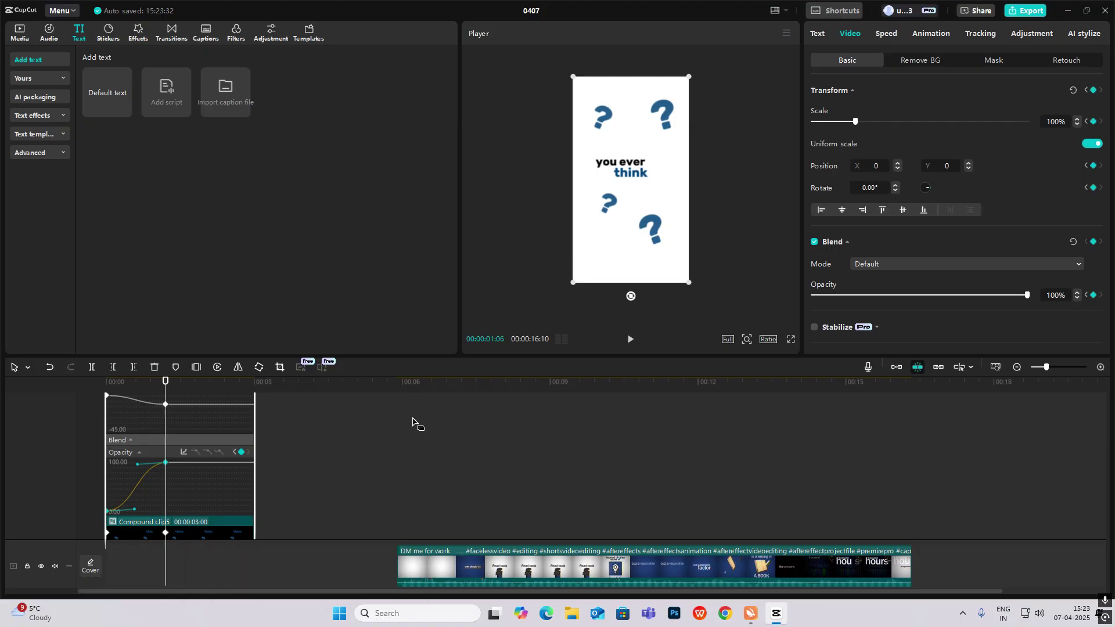
pyautogui.hotkey('alt', 'k')
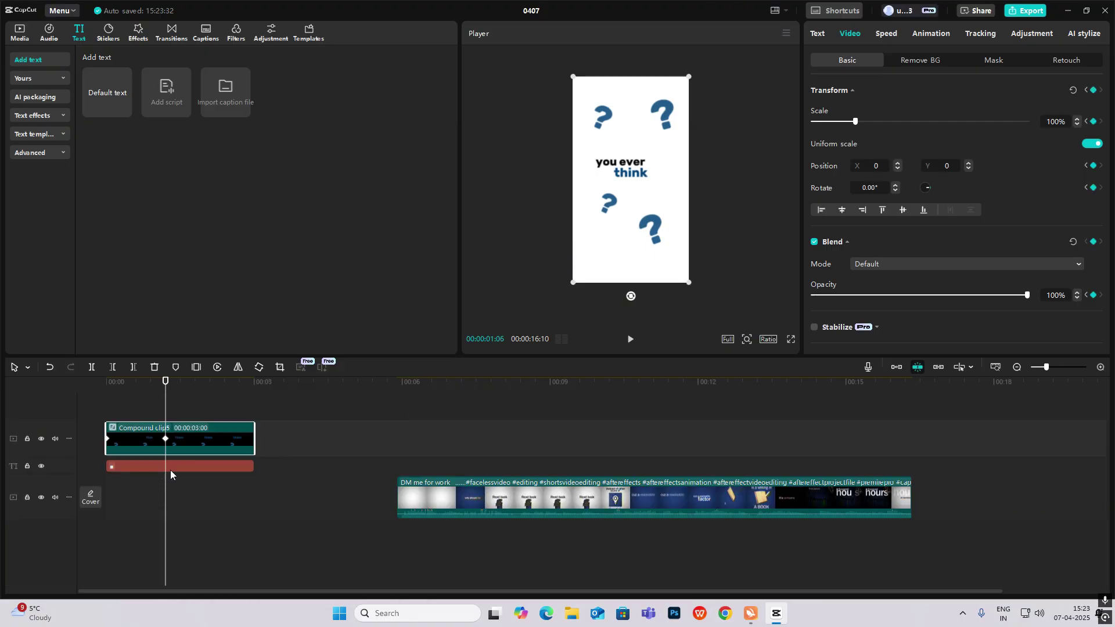
# At the 00:00:01:06 keyframe, tilt the compound clip clockwise, enlarge it slightly and shift it toward the frame's left side.
pyautogui.click(128, 412)
pyautogui.moveTo(128, 413); pyautogui.dragTo(163, 422)
pyautogui.click(141, 438)
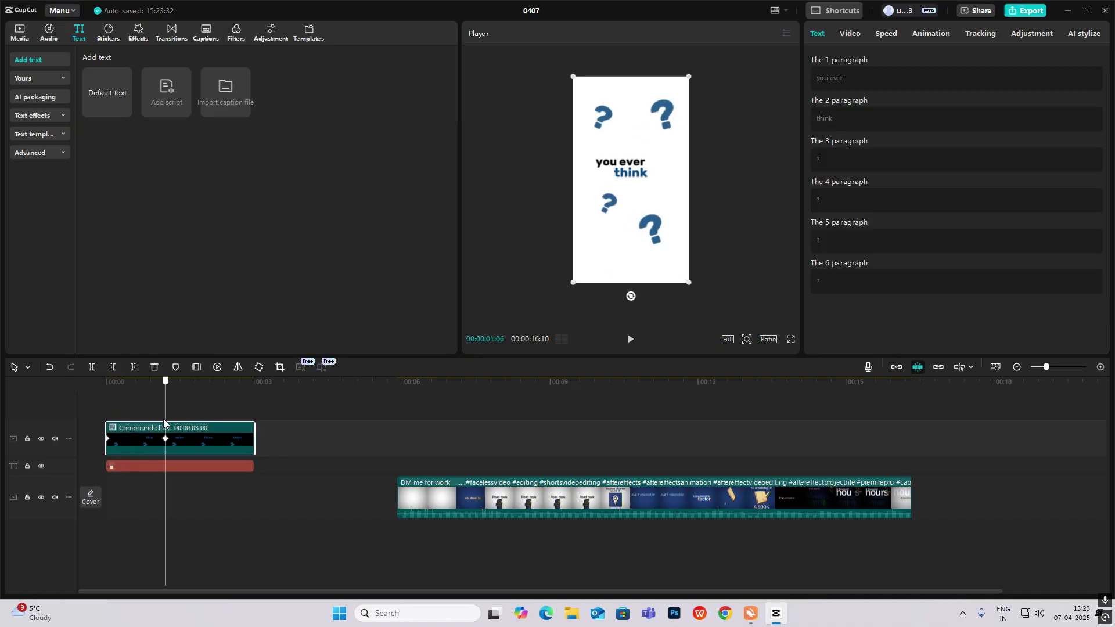
pyautogui.moveTo(631, 296); pyautogui.dragTo(662, 294)
pyautogui.moveTo(648, 281); pyautogui.dragTo(622, 271)
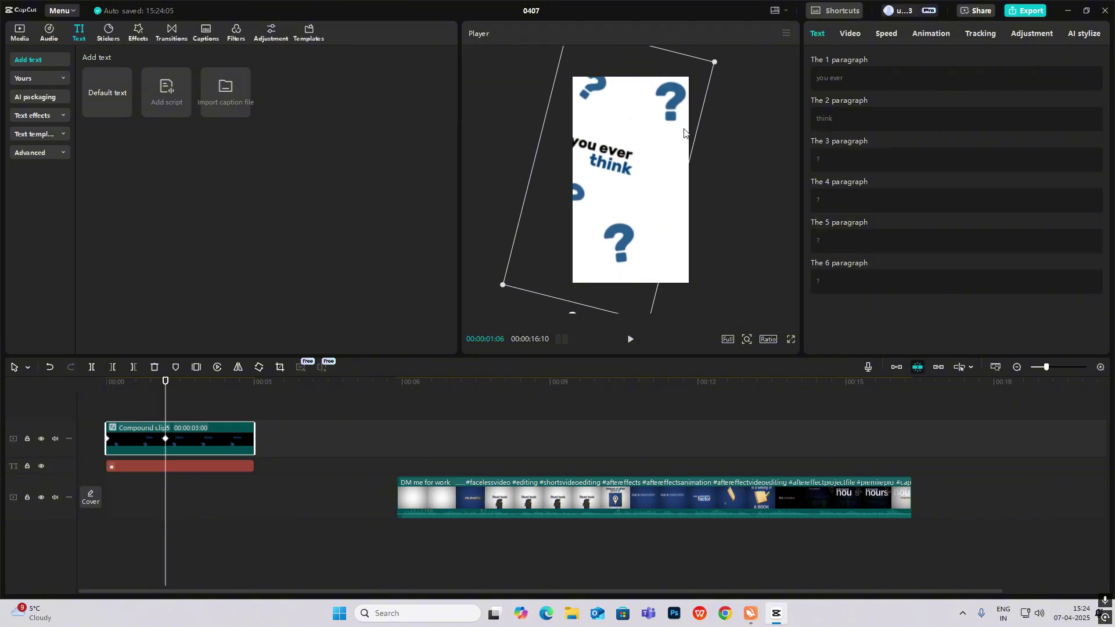
pyautogui.moveTo(715, 64); pyautogui.dragTo(701, 86)
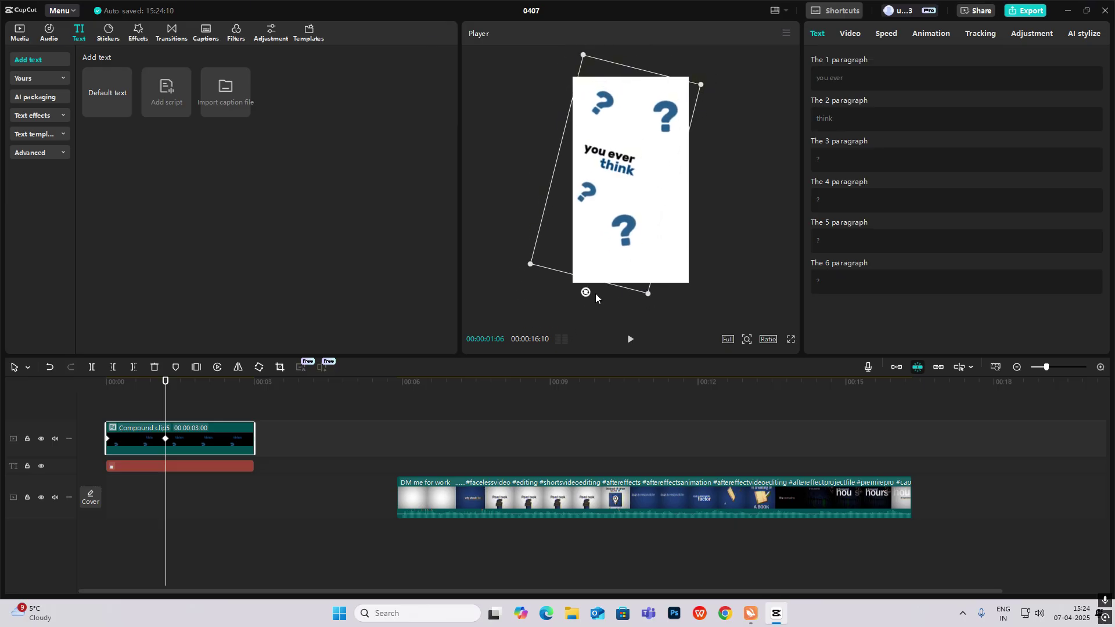
pyautogui.moveTo(586, 292); pyautogui.dragTo(609, 271)
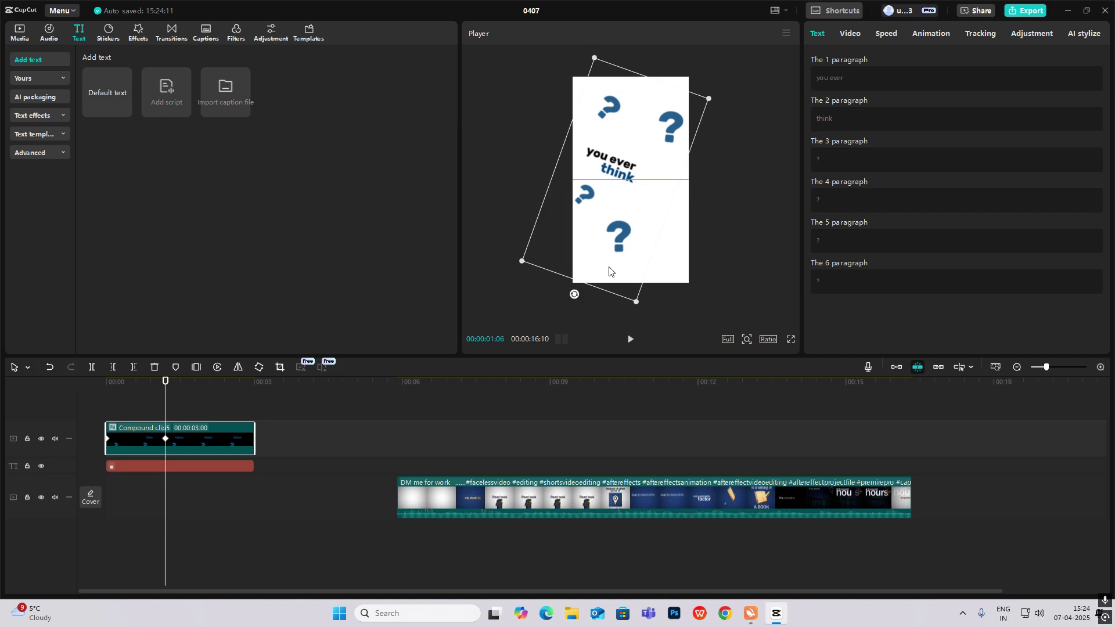
# Apply the Quad Ease preset to the compound clip's horizontal position animation and play the scene from the start.
pyautogui.moveTo(462, 468); pyautogui.dragTo(180, 443)
pyautogui.click(119, 443)
pyautogui.hotkey('alt', 'k')
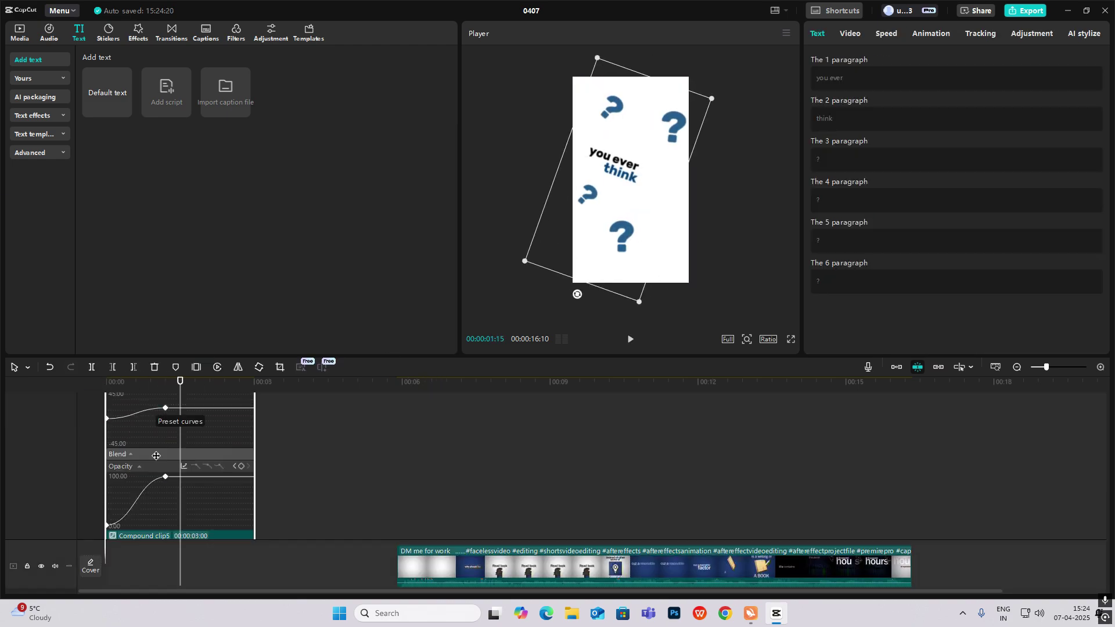
pyautogui.click(156, 456)
pyautogui.click(349, 511)
pyautogui.click(416, 416)
pyautogui.hotkey('alt', 'k')
pyautogui.moveTo(106, 480); pyautogui.dragTo(98, 501)
pyautogui.press('space')
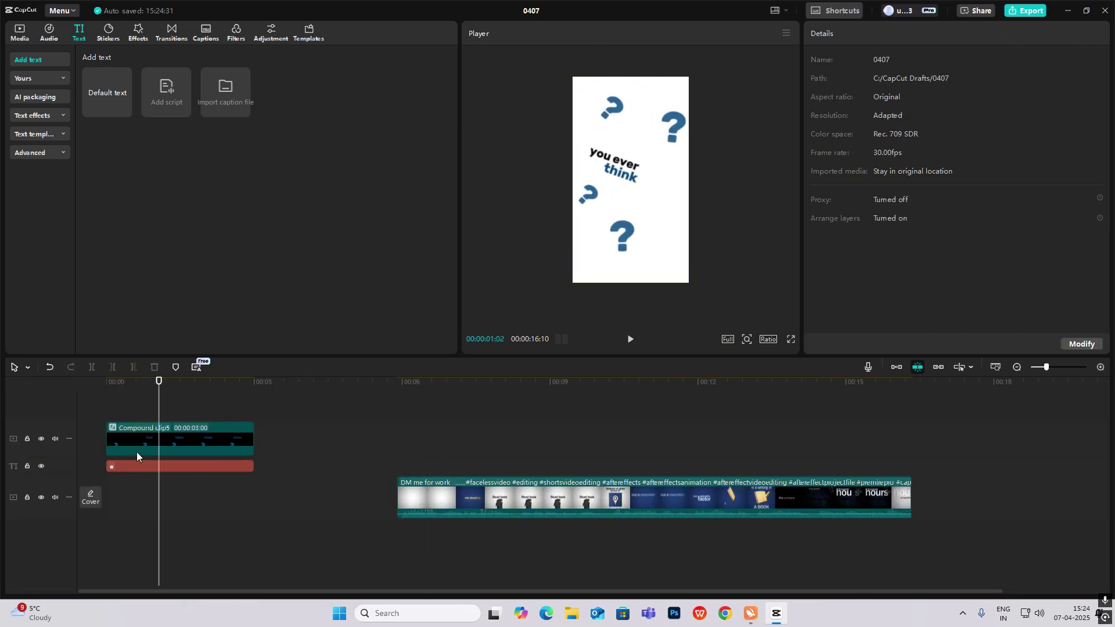
# Enlarge the compound clip further and recentre it at the 00:00:01:06 keyframe, and check its vertical position curve.
pyautogui.click(165, 442)
pyautogui.moveTo(664, 351); pyautogui.dragTo(628, 352)
pyautogui.moveTo(165, 407); pyautogui.dragTo(112, 408)
pyautogui.press('space')
pyautogui.click(165, 439)
pyautogui.hotkey('alt', 'k')
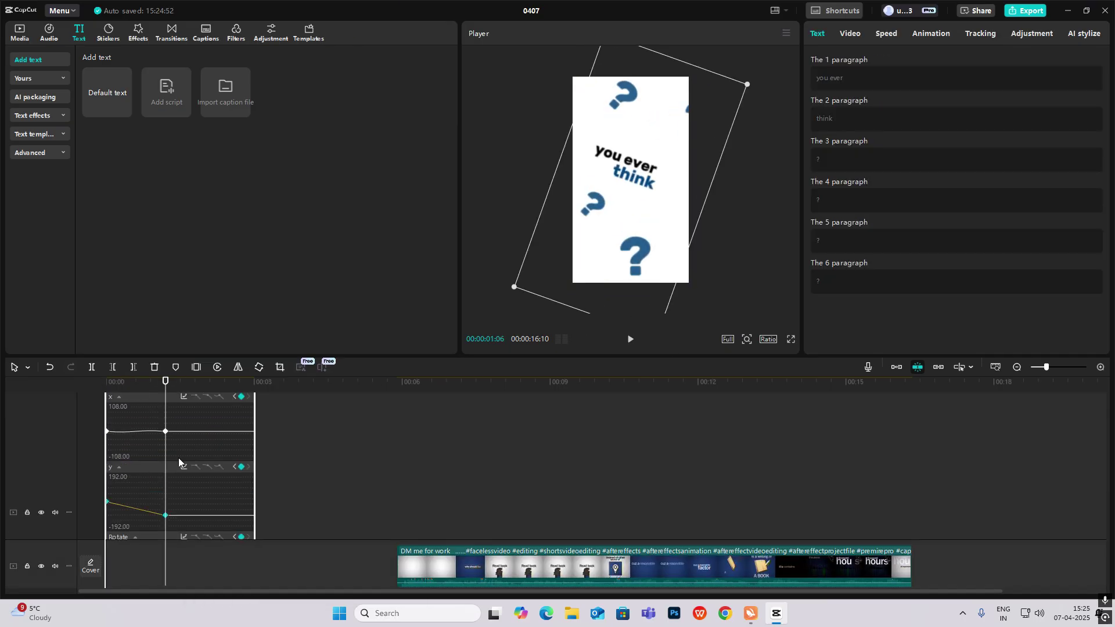
pyautogui.click(179, 456)
pyautogui.hotkey('alt', 'k')
# Increase the compound clip's clockwise rotation at the 00:00:01:06 keyframe and preview the animation from the start.
pyautogui.click(140, 403)
pyautogui.click(165, 439)
pyautogui.click(850, 34)
pyautogui.click(896, 186)
pyautogui.click(116, 412)
pyautogui.press('space')
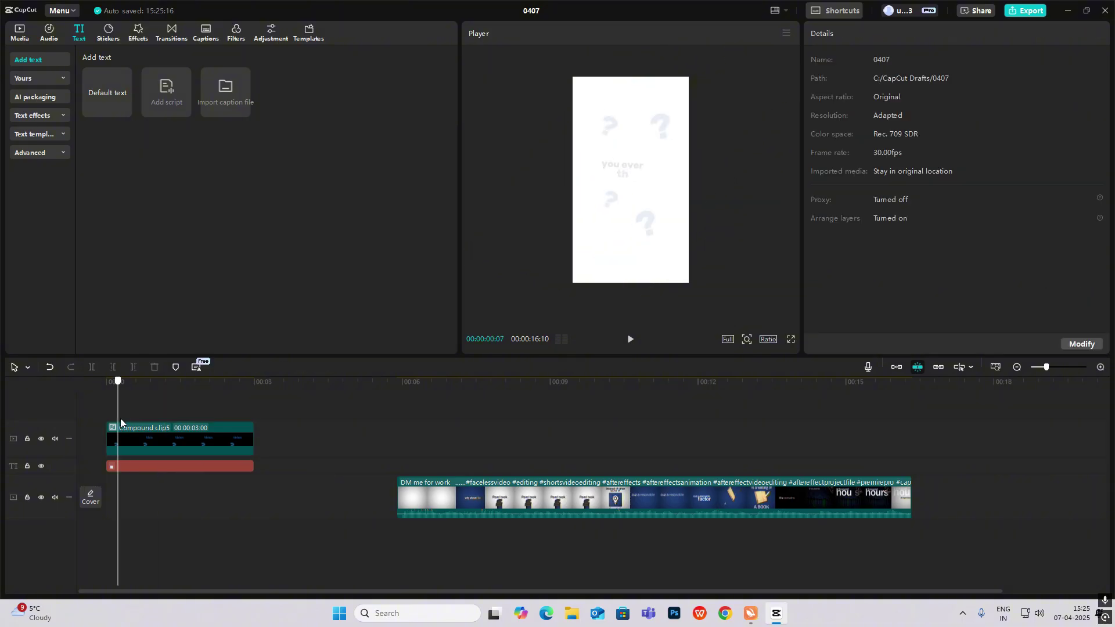
# Review the compound clip's keyframe curves and replay its animation up to the second keyframe.
pyautogui.click(173, 433)
pyautogui.hotkey('alt', 'k')
pyautogui.hotkey('alt', 'k')
pyautogui.click(111, 408)
pyautogui.press('space')
pyautogui.moveTo(117, 408); pyautogui.dragTo(437, 478)
pyautogui.click(111, 409)
pyautogui.click(170, 438)
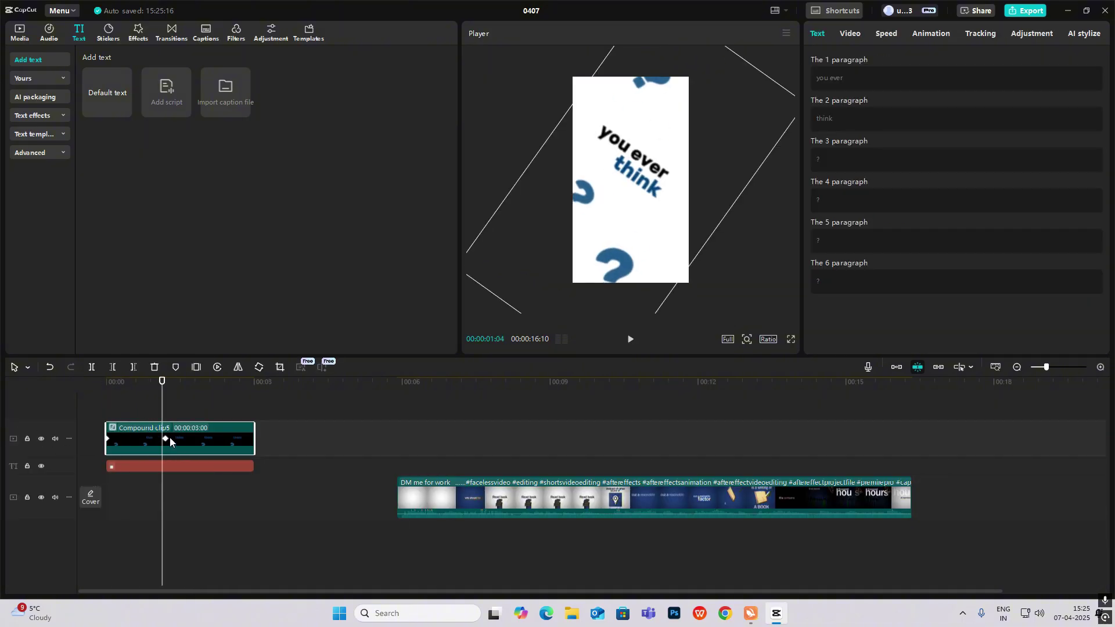
# Nest the animated compound clip inside a new compound clip and check the reference clip's slide transition into the next scene.
pyautogui.click(110, 409)
pyautogui.click(232, 439)
pyautogui.click(111, 409)
pyautogui.click(204, 439)
pyautogui.click(109, 408)
pyautogui.press('space')
pyautogui.click(440, 406)
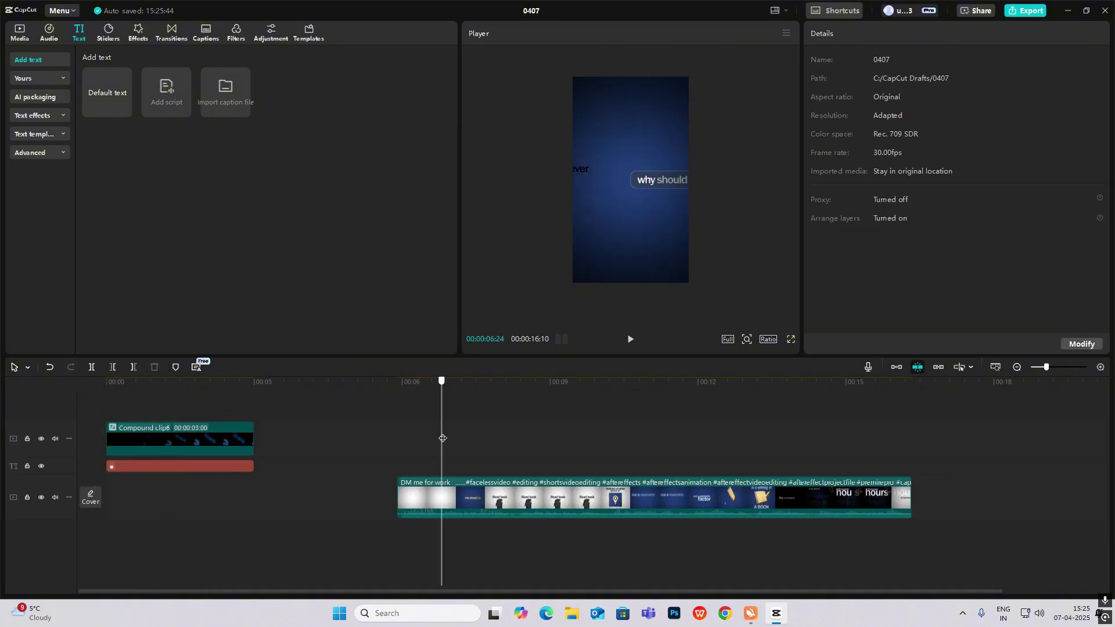
# Add a Transform keyframe to the new compound clip at 00:00:01:06 and move it fully off the frame's left edge at 00:00:01:29.
pyautogui.click(165, 441)
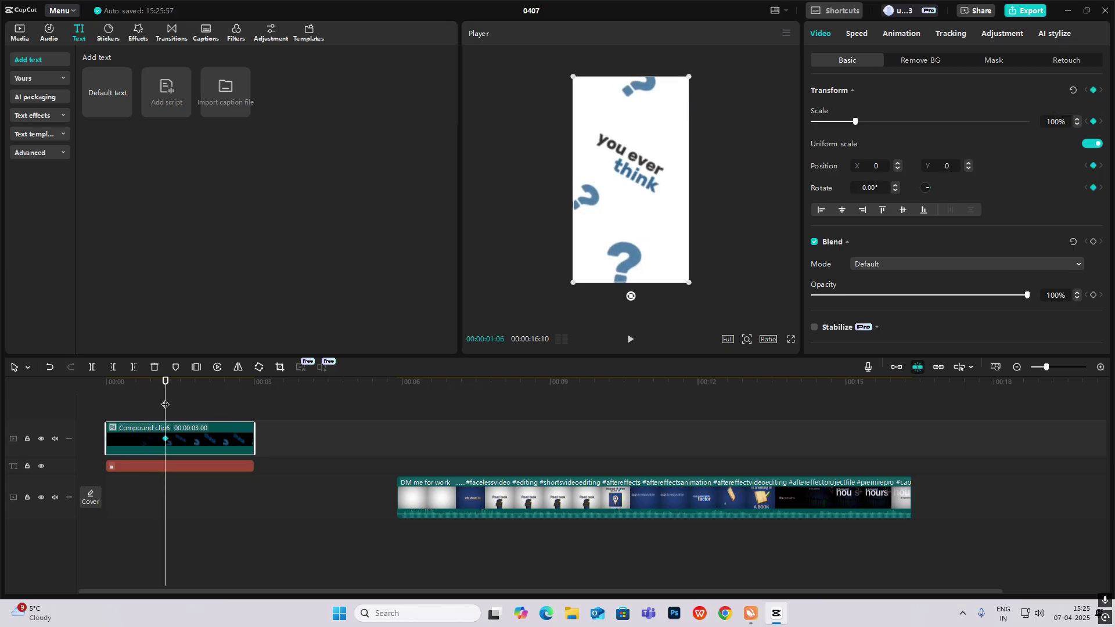
pyautogui.moveTo(165, 404); pyautogui.dragTo(197, 409)
pyautogui.moveTo(634, 212); pyautogui.dragTo(517, 214)
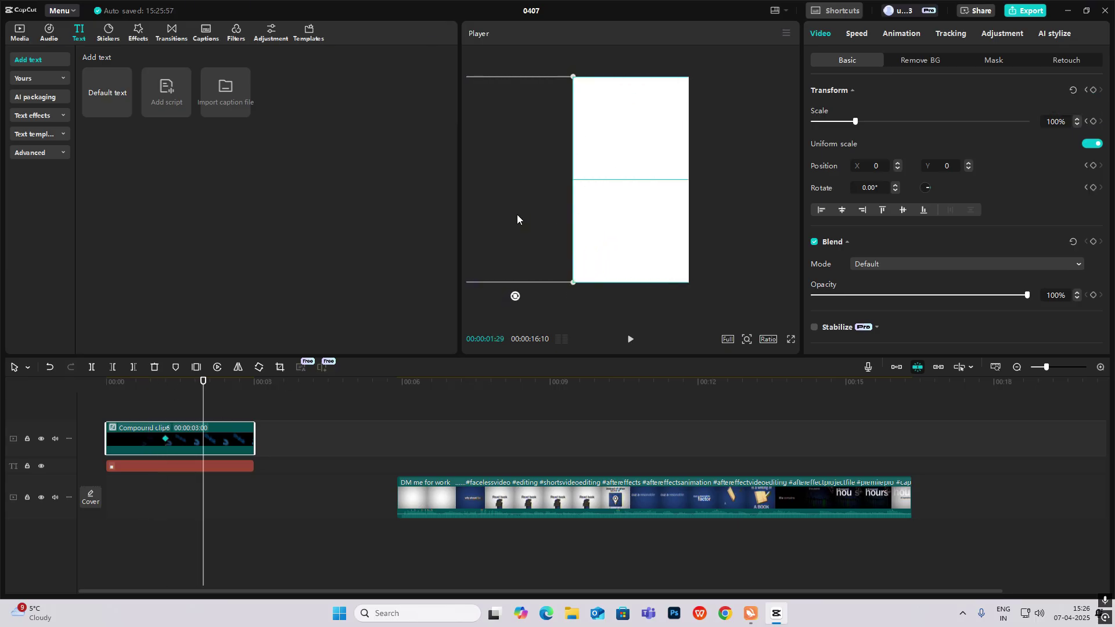
# Apply the Cubic Out preset to the compound clip's horizontal slide-out and play the whole scene from the beginning.
pyautogui.click(173, 397)
pyautogui.click(186, 433)
pyautogui.hotkey('alt', 'k')
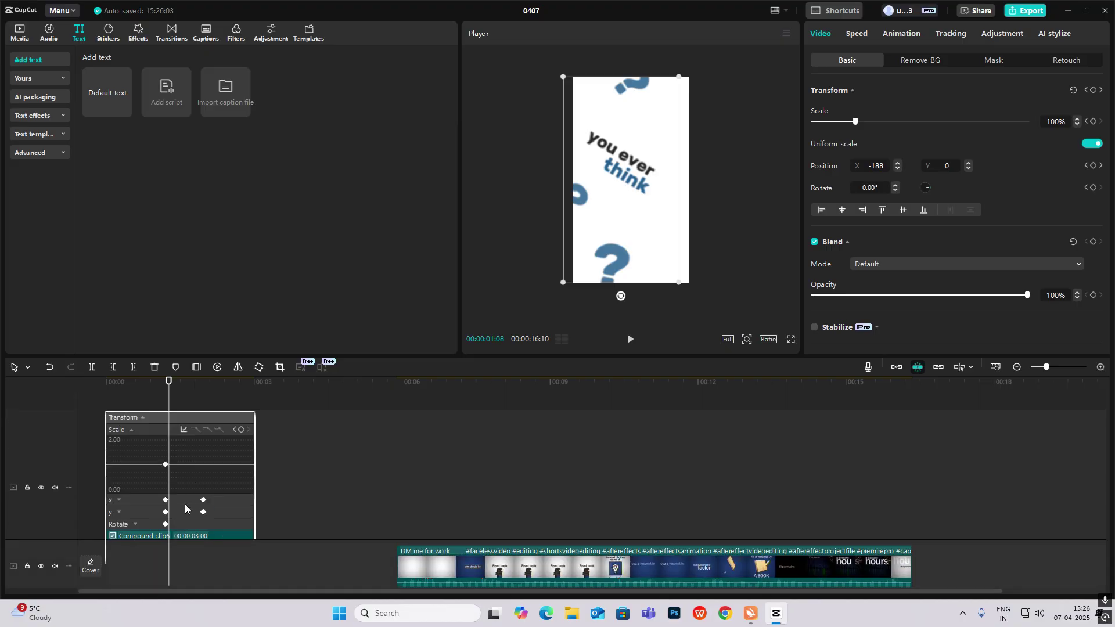
pyautogui.click(184, 503)
pyautogui.click(176, 463)
pyautogui.click(183, 442)
pyautogui.click(264, 500)
pyautogui.click(180, 485)
pyautogui.click(182, 513)
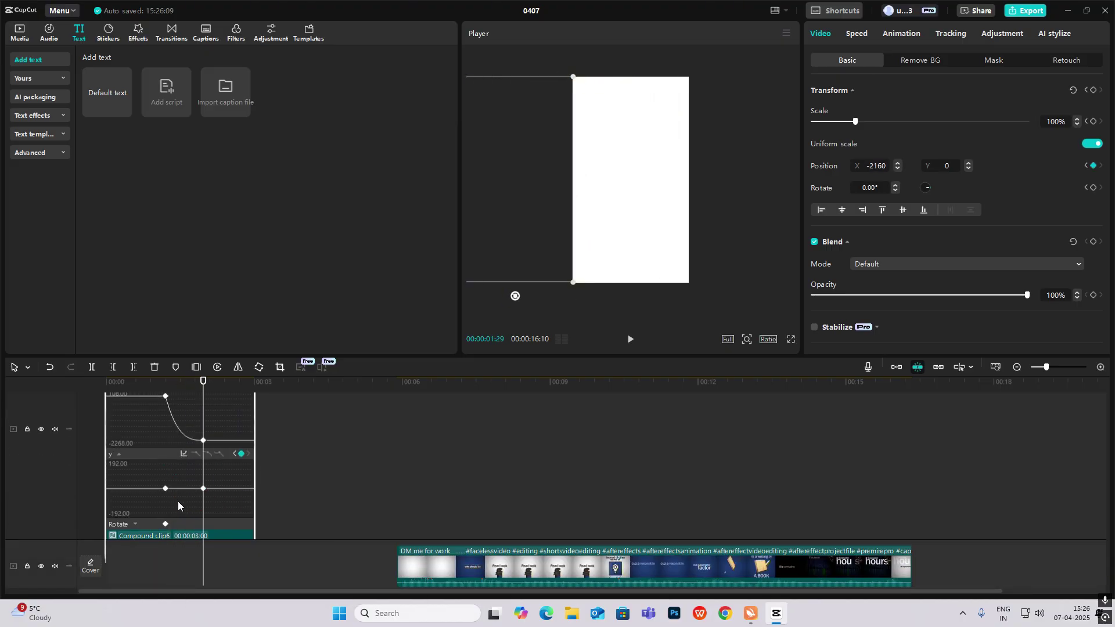
pyautogui.hotkey('alt', 'k')
pyautogui.click(157, 402)
pyautogui.press('space')
pyautogui.click(93, 409)
pyautogui.press('space')
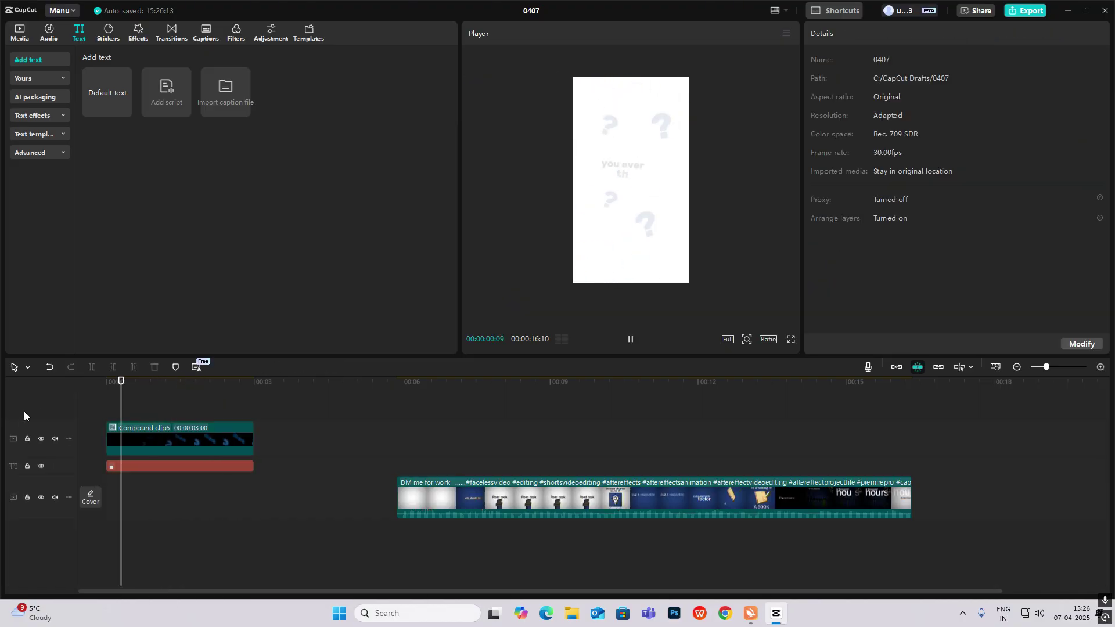
# Add a Blend keyframe to the compound clip at 00:00:01:06 and fade its opacity to 0% at 00:00:02:11.
pyautogui.click(147, 414)
pyautogui.moveTo(148, 415); pyautogui.dragTo(189, 446)
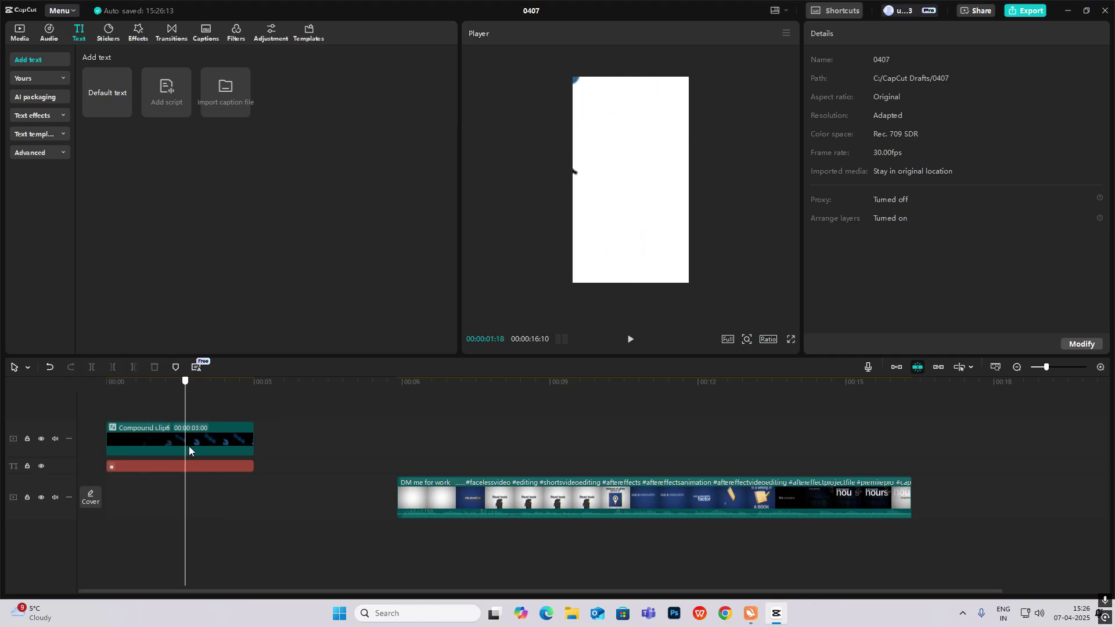
pyautogui.click(165, 441)
pyautogui.click(1094, 243)
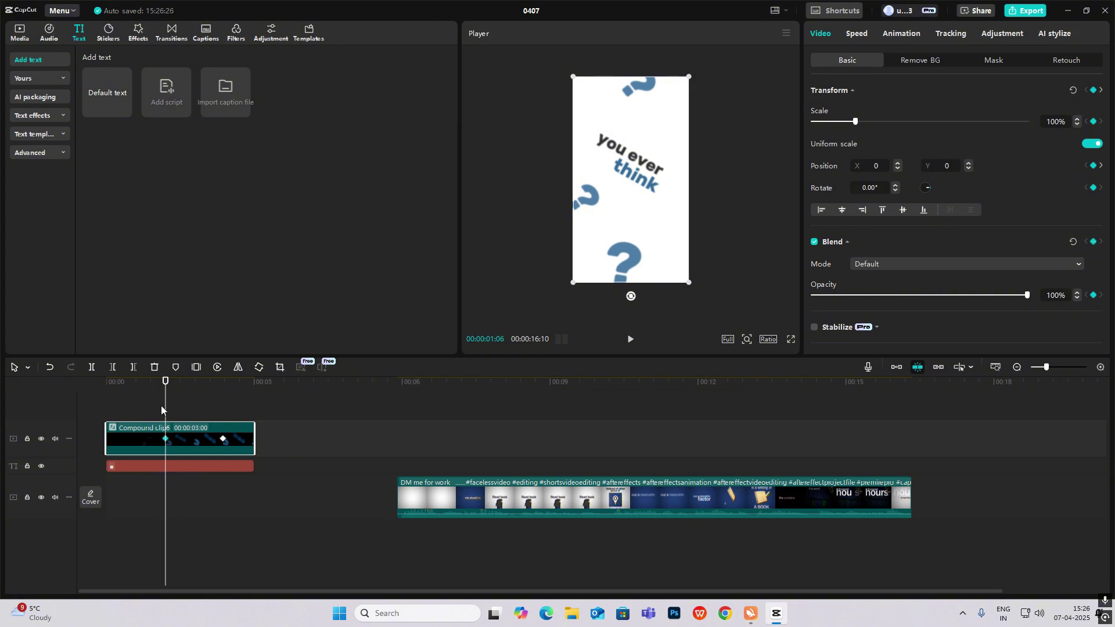
pyautogui.moveTo(164, 410); pyautogui.dragTo(243, 420)
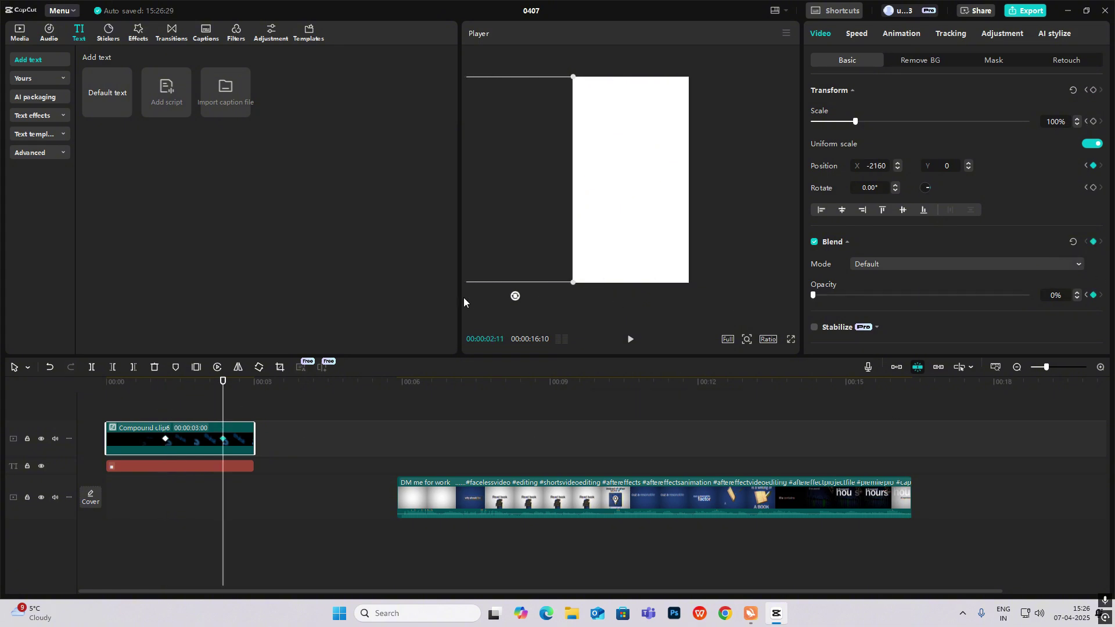
# Apply the Quad Ease preset curve to the compound clip's opacity fade and scrub through the slide-out.
pyautogui.click(262, 427)
pyautogui.click(184, 424)
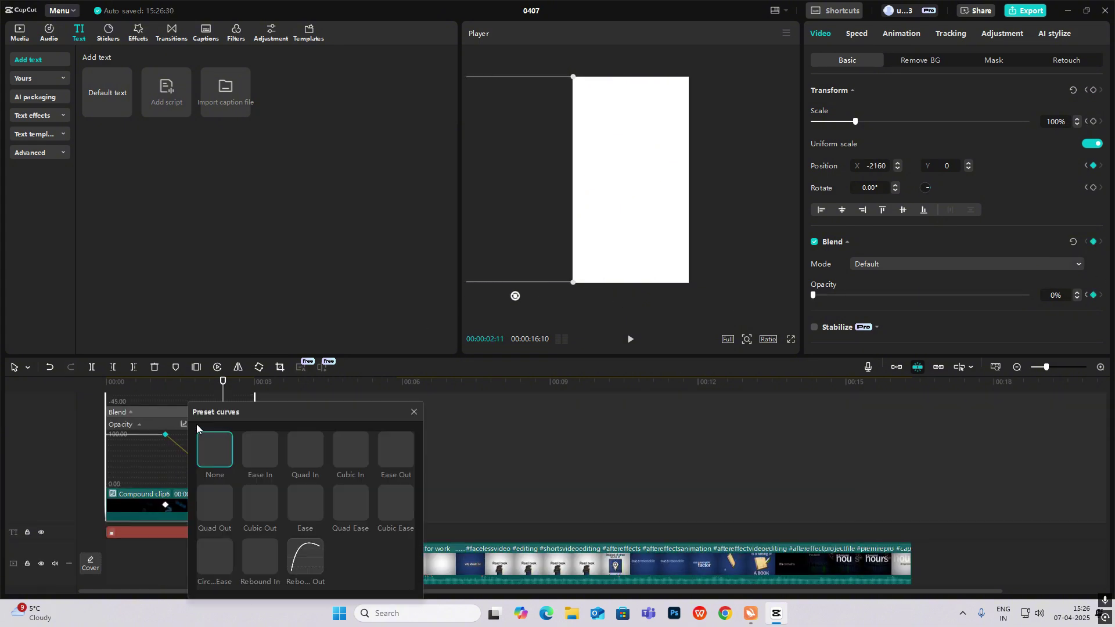
pyautogui.click(348, 504)
pyautogui.hotkey('alt', 'k')
pyautogui.click(159, 412)
pyautogui.moveTo(158, 412); pyautogui.dragTo(216, 441)
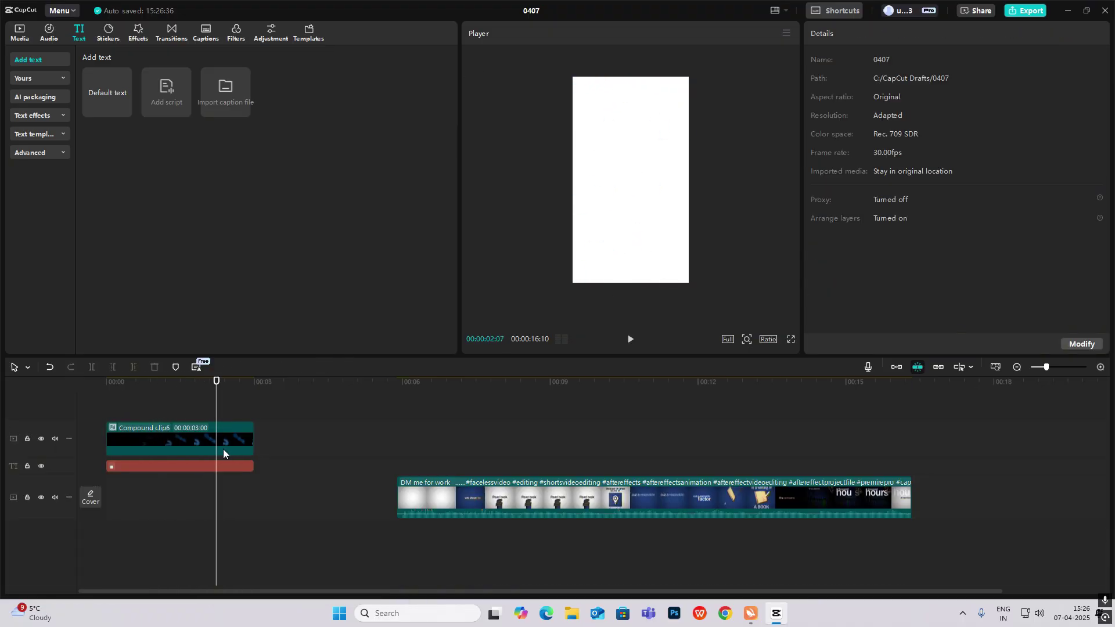
# Change the compound clip's horizontal slide-out curve to the Quad Ease preset and play the result.
pyautogui.click(185, 432)
pyautogui.click(186, 438)
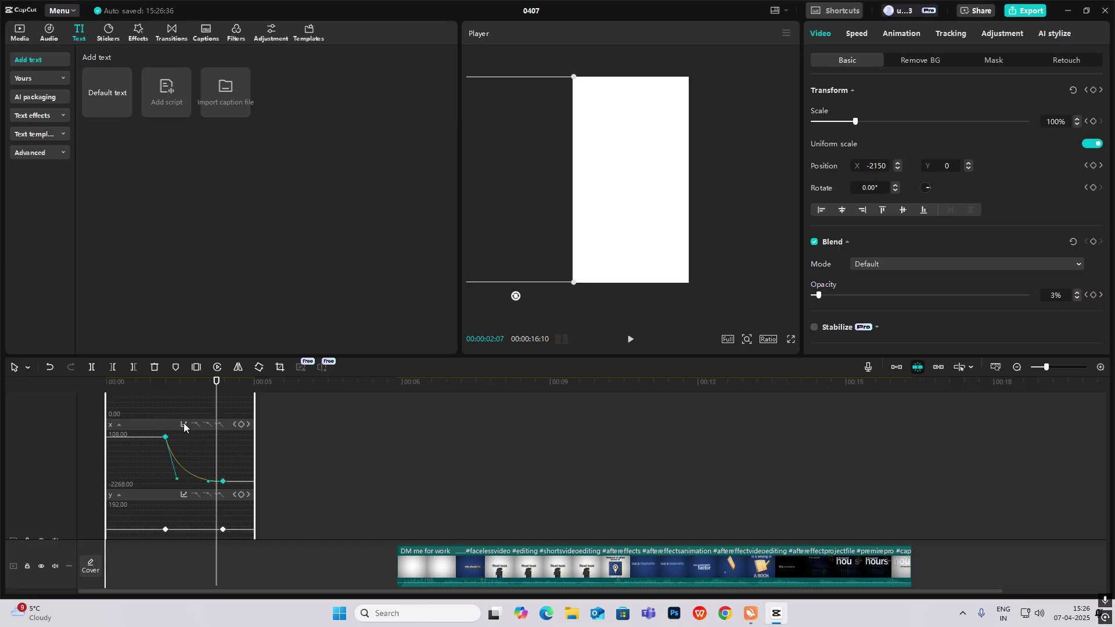
pyautogui.click(183, 424)
pyautogui.click(344, 508)
pyautogui.click(413, 410)
pyautogui.hotkey('alt', 'k')
pyautogui.moveTo(181, 386); pyautogui.dragTo(148, 399)
pyautogui.press('space')
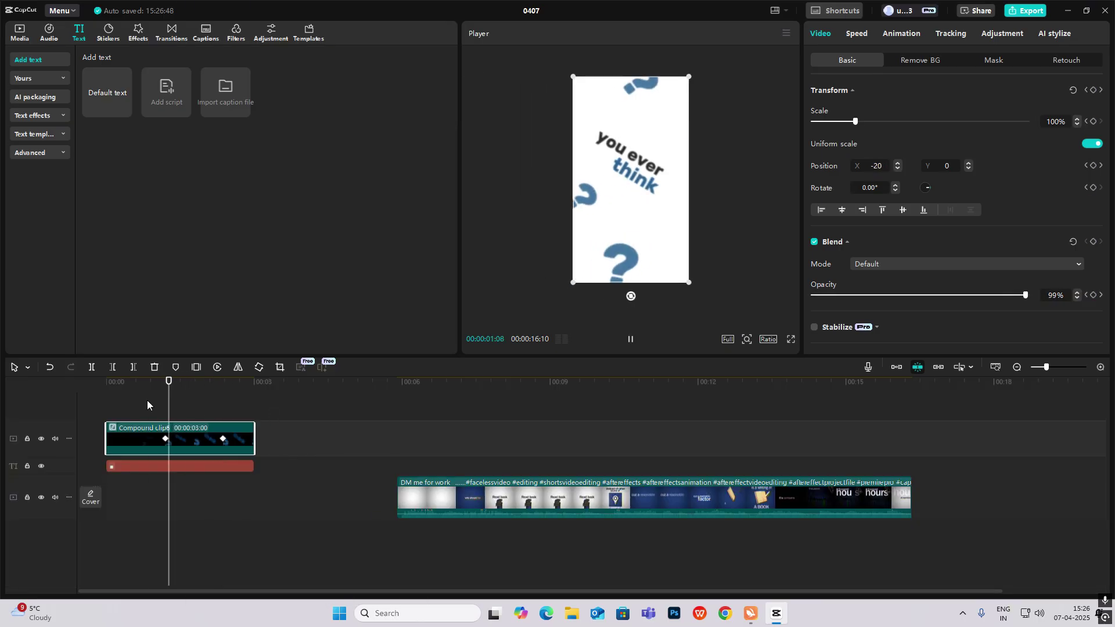
# Move the compound clip's ending keyframe earlier to 00:00:02:07.
pyautogui.click(148, 400)
pyautogui.click(196, 439)
pyautogui.click(168, 418)
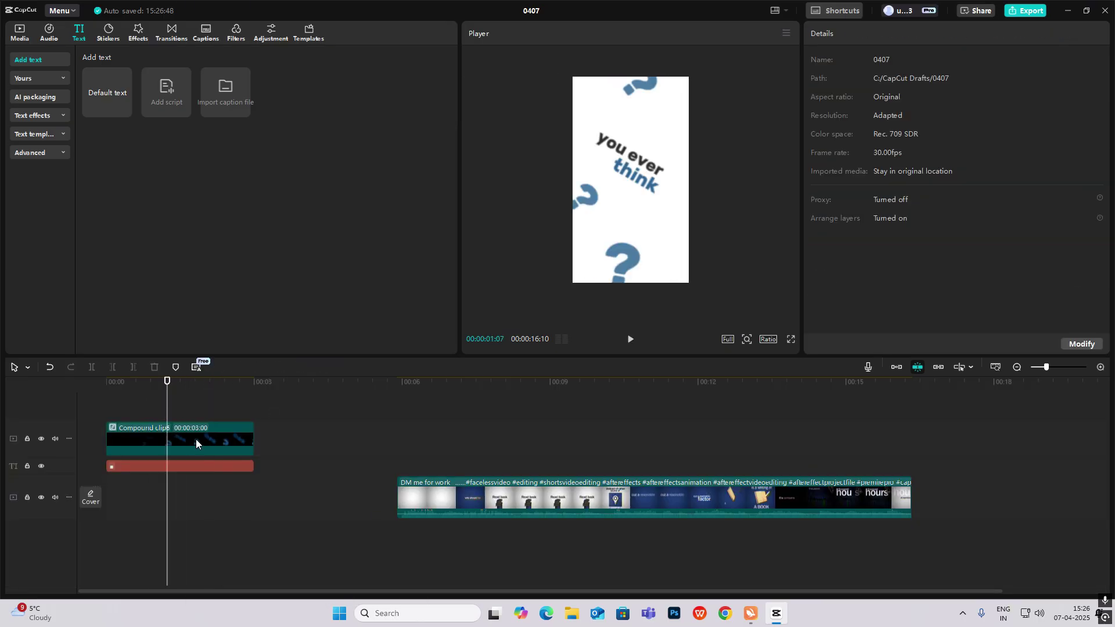
pyautogui.click(197, 439)
pyautogui.click(224, 441)
# Play the whole scene from the beginning to check the retimed slide-out.
pyautogui.click(156, 411)
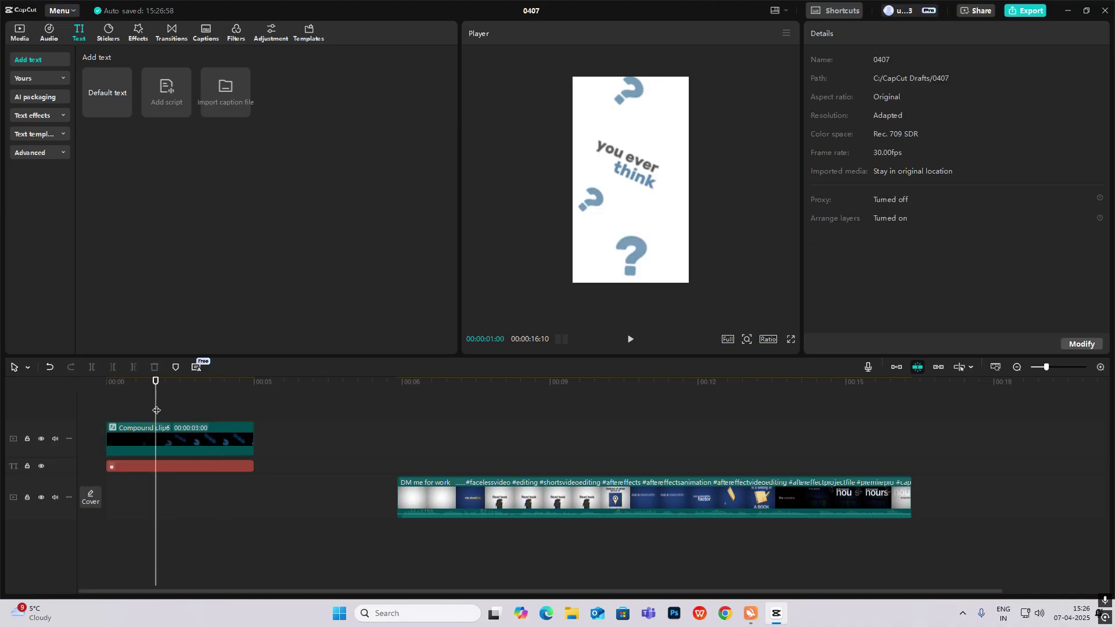
pyautogui.moveTo(157, 411); pyautogui.dragTo(1, 427)
pyautogui.press('space')
pyautogui.click(166, 418)
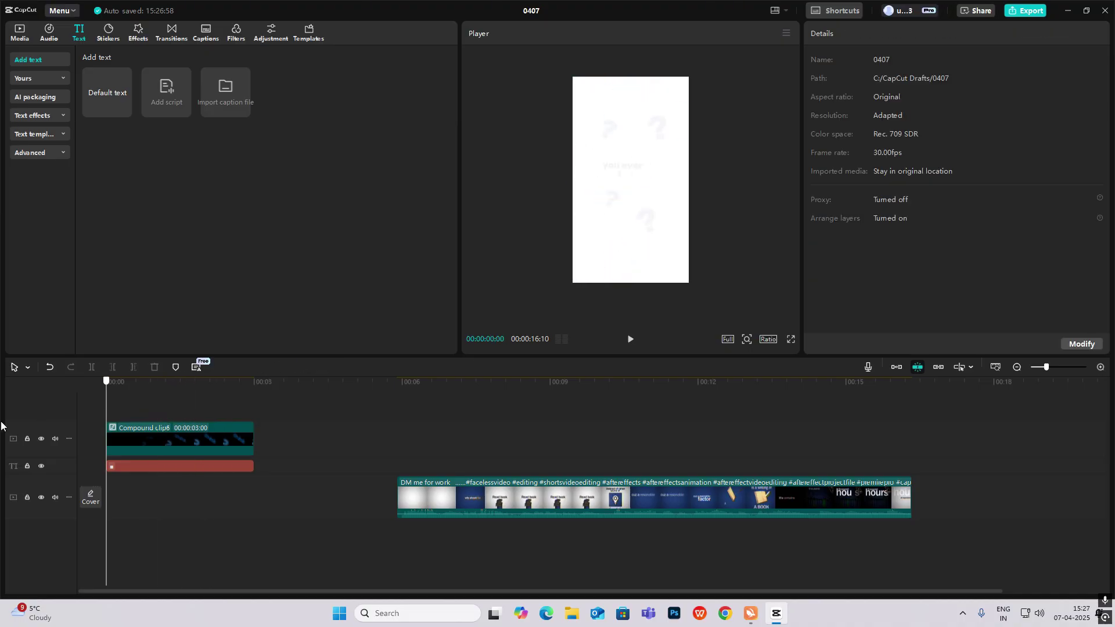
pyautogui.press('space')
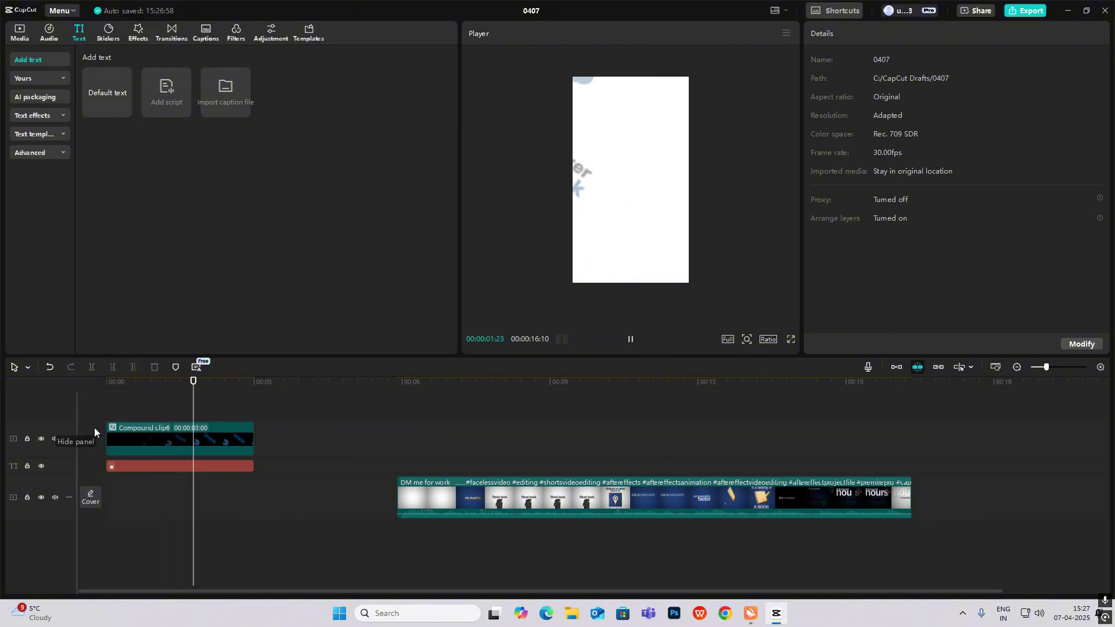
pyautogui.press('space')
pyautogui.click(154, 420)
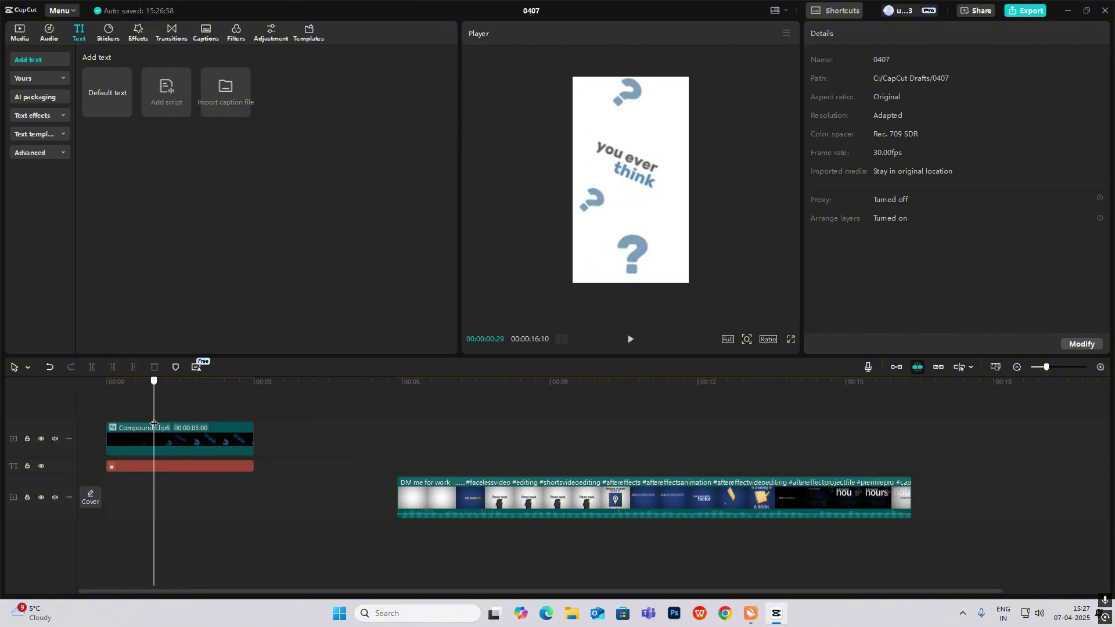
# Try adding a Transform keyframe to the white background text clip at 00:00:01:06.
pyautogui.moveTo(452, 455); pyautogui.dragTo(449, 483)
pyautogui.click(162, 465)
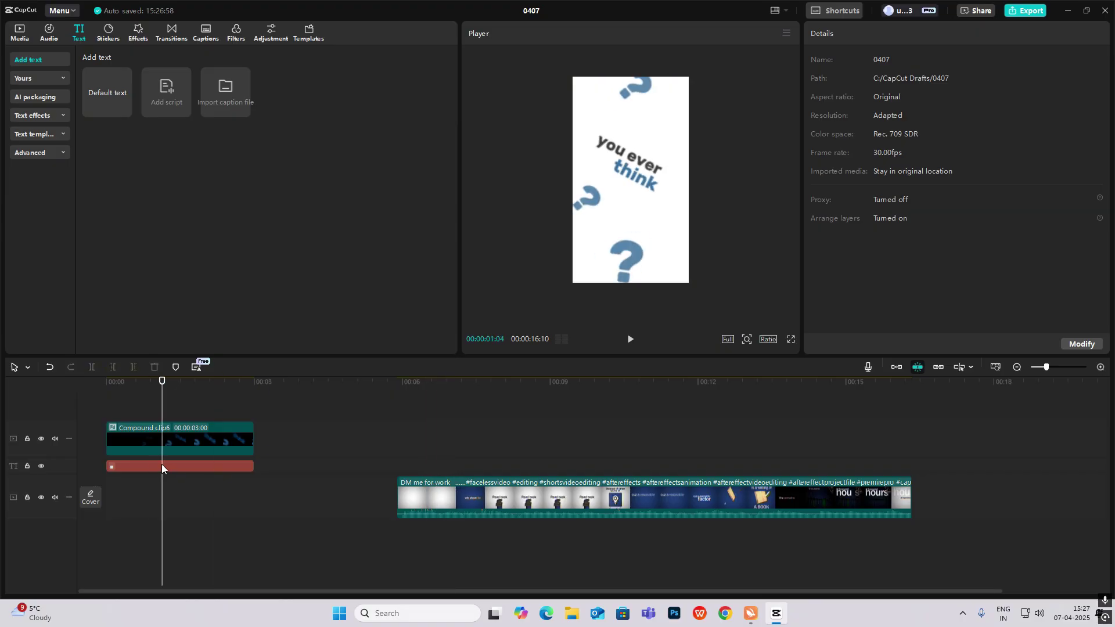
pyautogui.click(161, 439)
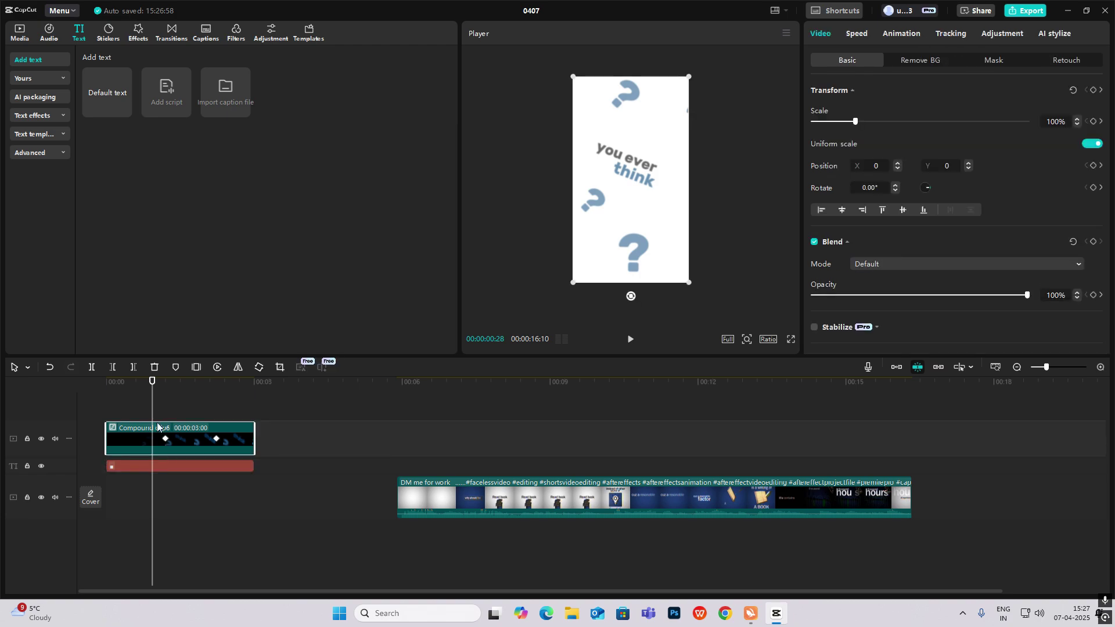
pyautogui.click(170, 468)
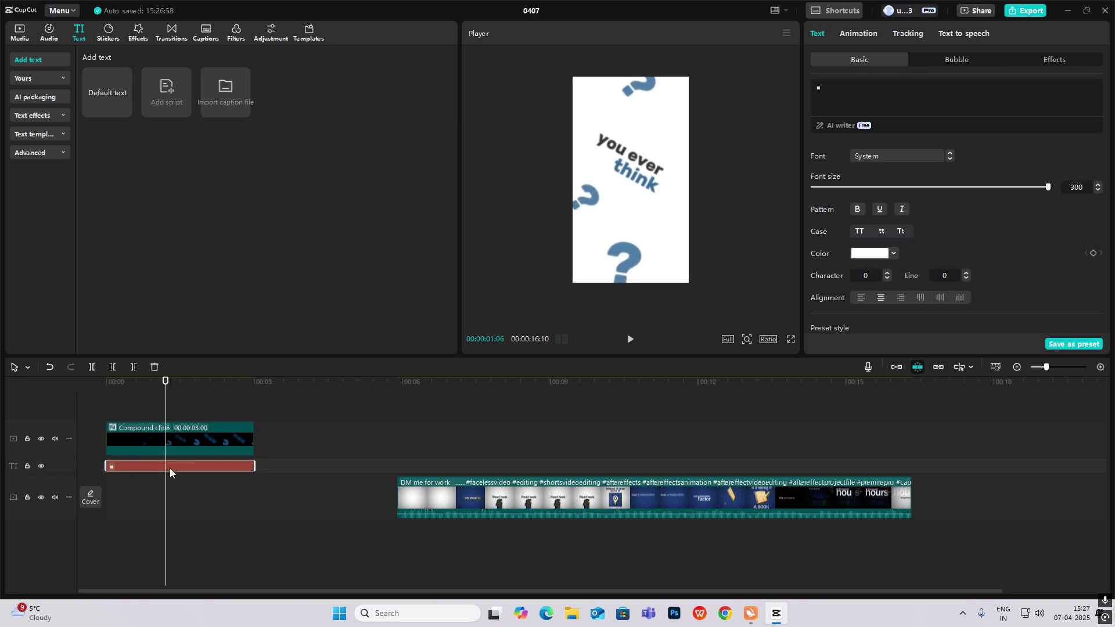
pyautogui.click(859, 33)
pyautogui.click(817, 35)
pyautogui.scroll(-4, 1082, 205)
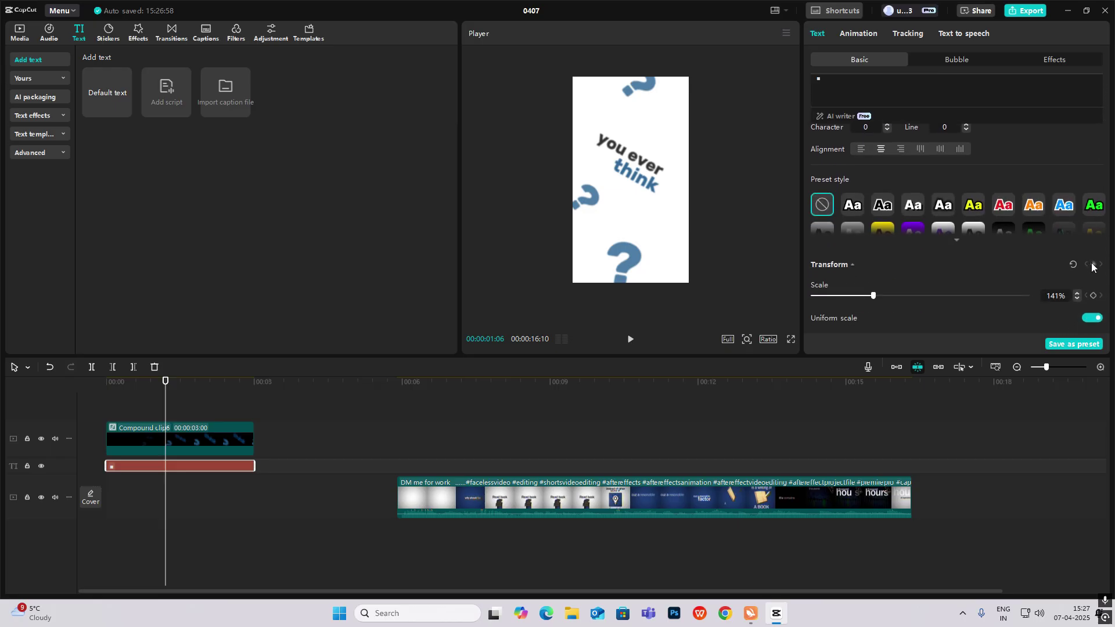
pyautogui.moveTo(168, 411); pyautogui.dragTo(203, 424)
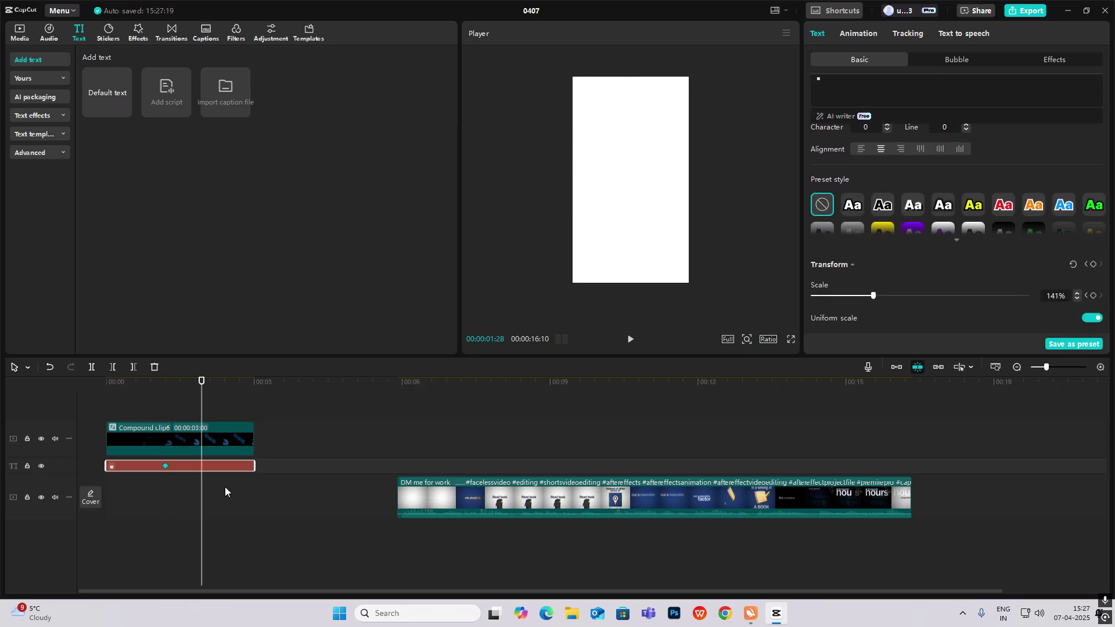
# Add Color keyframes to the background text clip at 00:00:01:06 and 00:00:02:07.
pyautogui.click(222, 452)
pyautogui.click(223, 465)
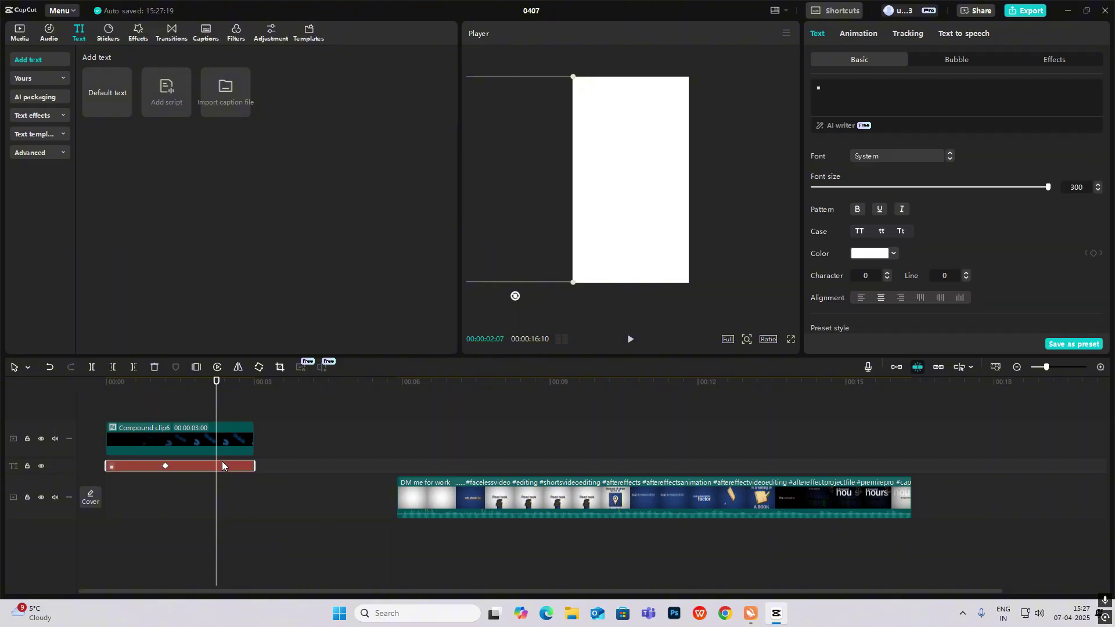
pyautogui.scroll(-1, 1068, 204)
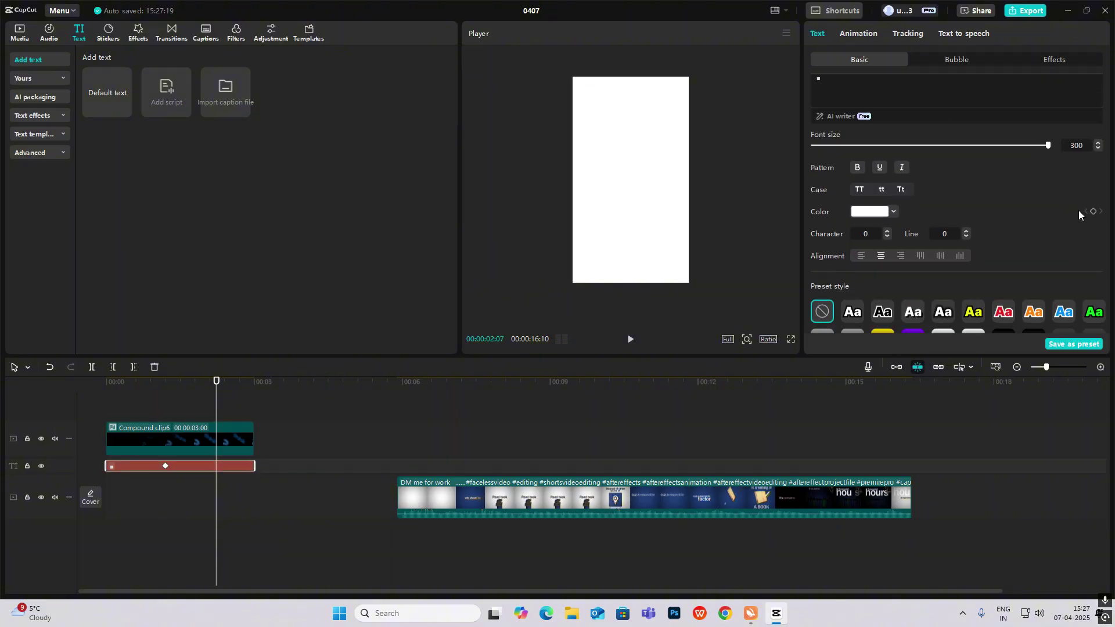
pyautogui.click(165, 467)
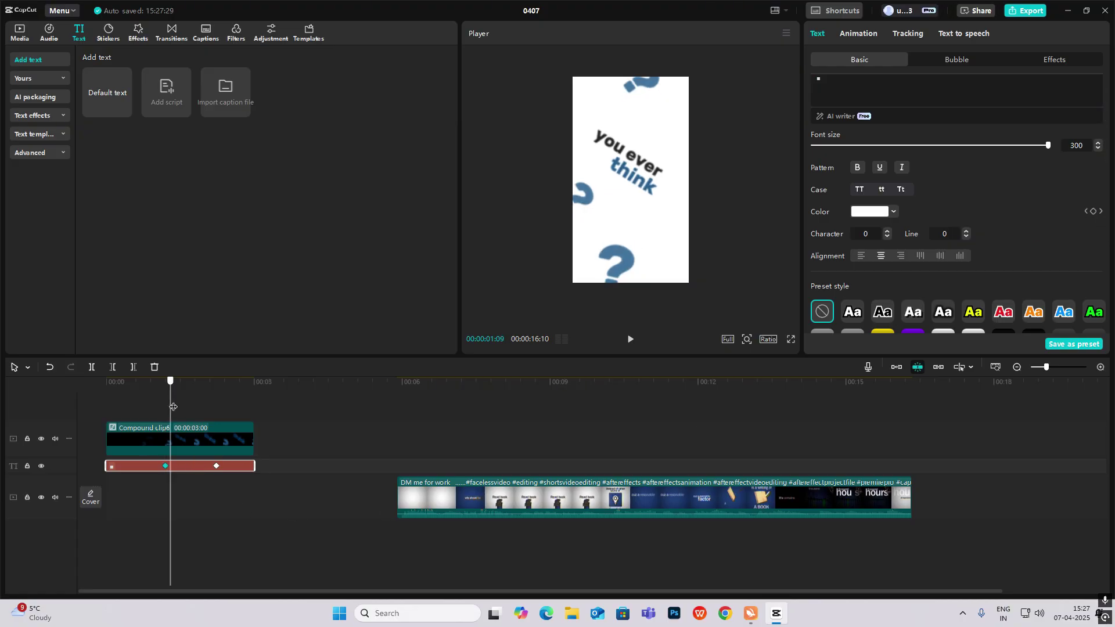
# Set the background text clip's color to blue 03549F at the 00:00:02:07 keyframe.
pyautogui.click(218, 420)
pyautogui.click(870, 212)
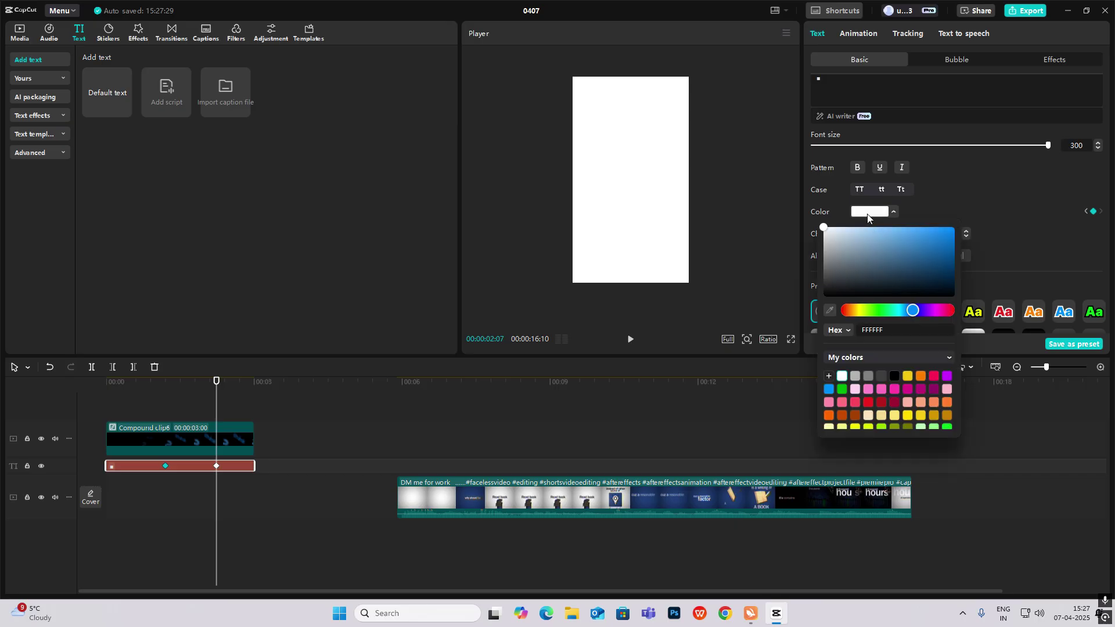
pyautogui.click(929, 232)
pyautogui.moveTo(930, 232); pyautogui.dragTo(953, 253)
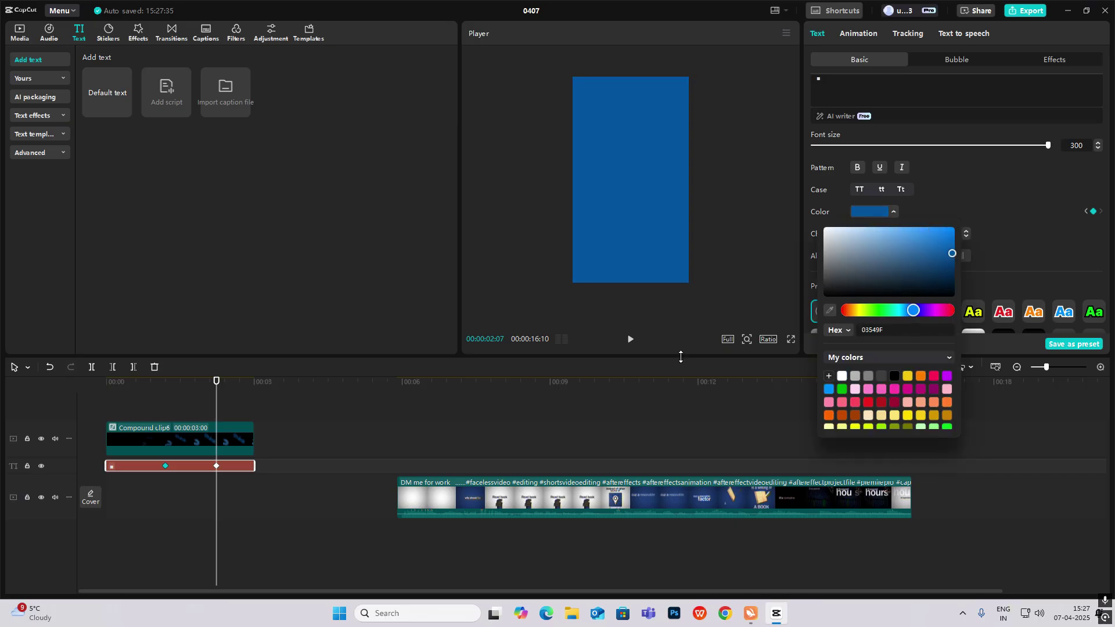
# Scrub through the background's color transition, inspect its Color keyframes and replay the scene.
pyautogui.click(160, 412)
pyautogui.moveTo(159, 412); pyautogui.dragTo(176, 447)
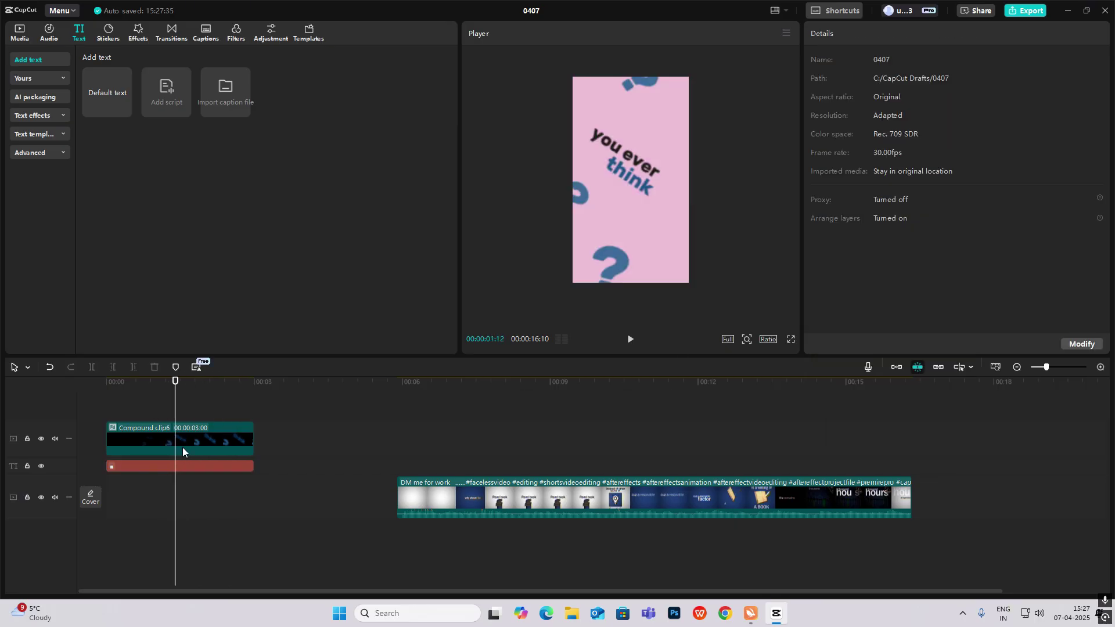
pyautogui.click(202, 469)
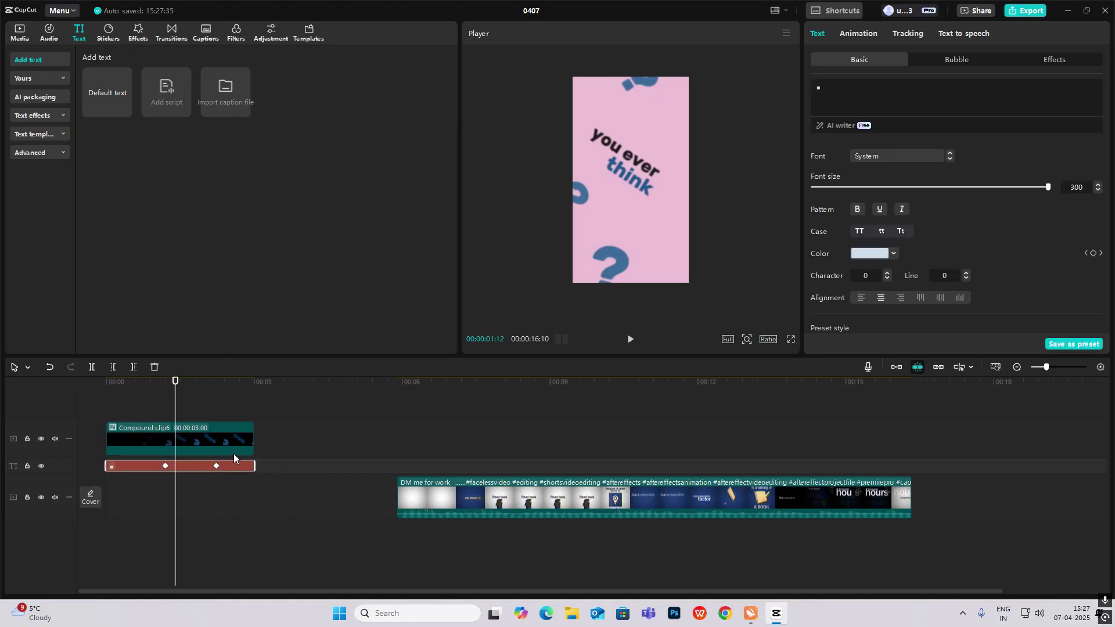
pyautogui.click(233, 458)
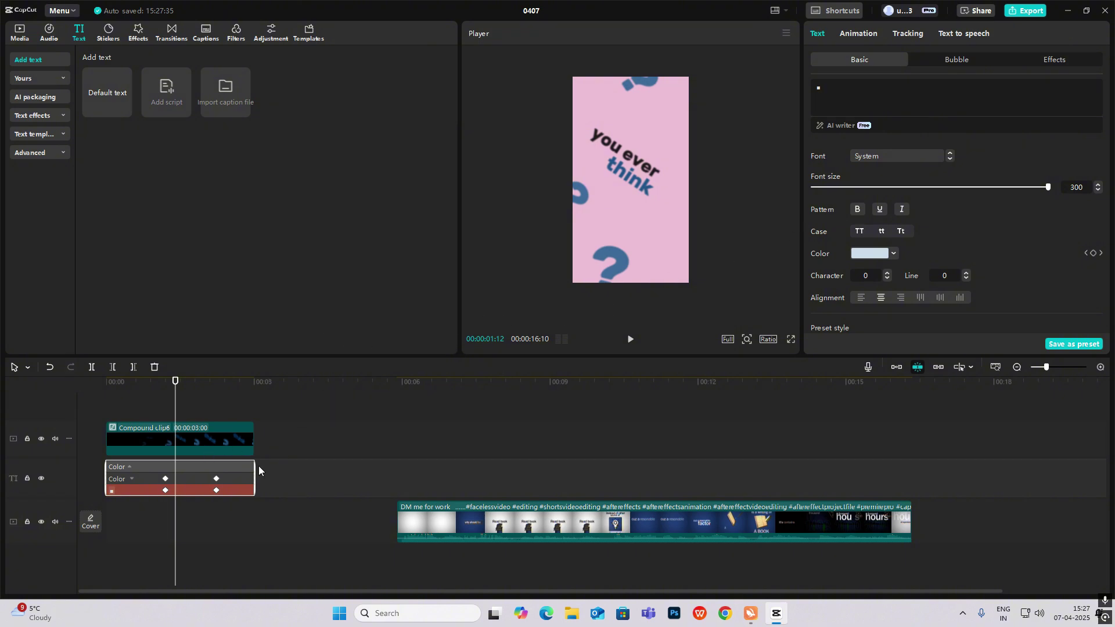
pyautogui.hotkey('alt', 'k')
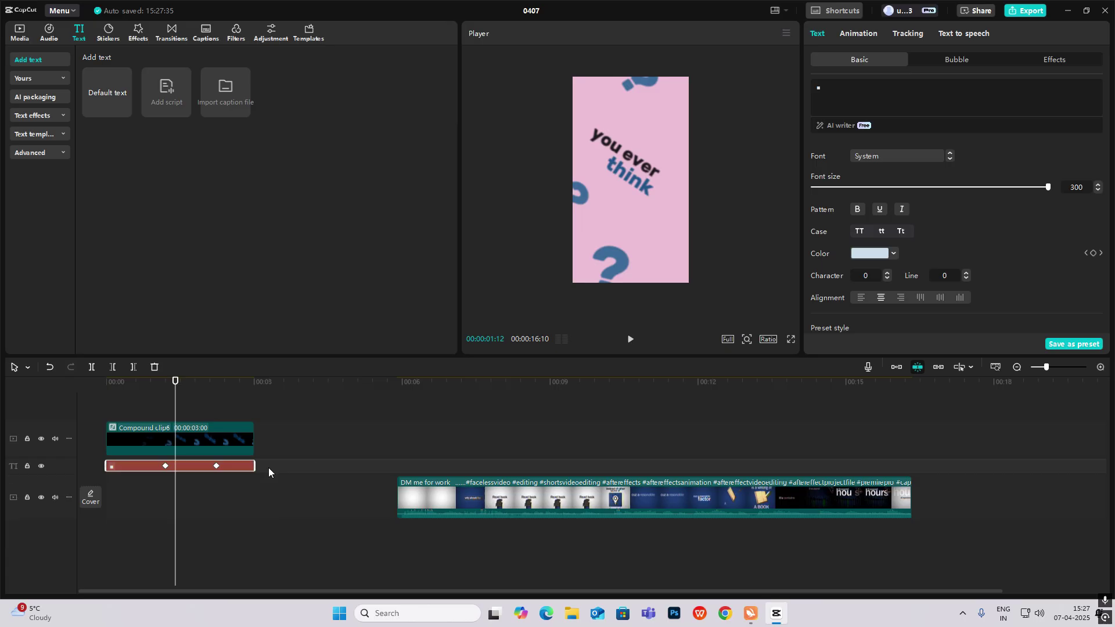
pyautogui.click(88, 411)
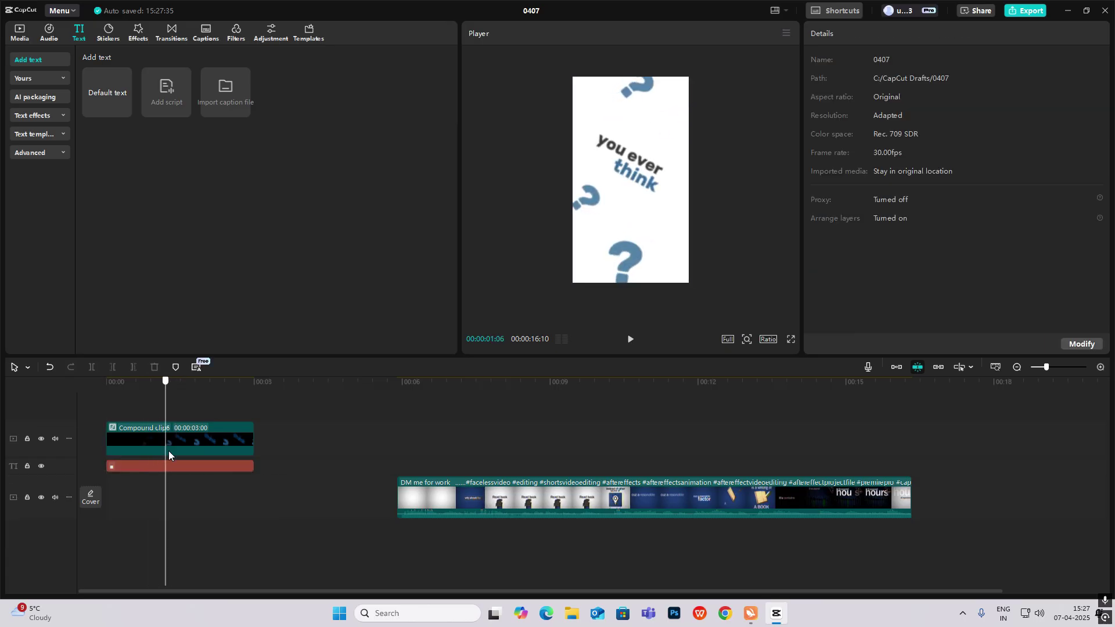
pyautogui.press('space')
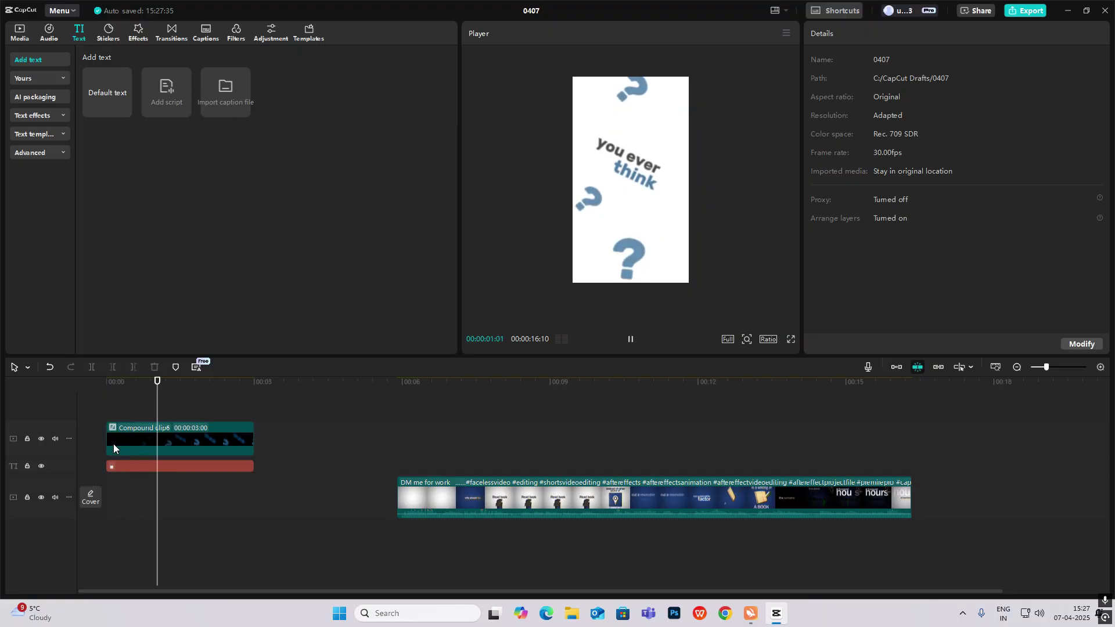
pyautogui.press('space')
# Place box.png above the compound clip for the reference's "why should be?" scene and trim its end to match the compound clip's end.
pyautogui.click(440, 444)
pyautogui.moveTo(440, 445)
pyautogui.mouseDown()
pyautogui.moveTo(413, 453)
pyautogui.moveTo(443, 465)
pyautogui.moveTo(426, 470)
pyautogui.moveTo(479, 442)
pyautogui.moveTo(461, 446)
pyautogui.mouseUp()
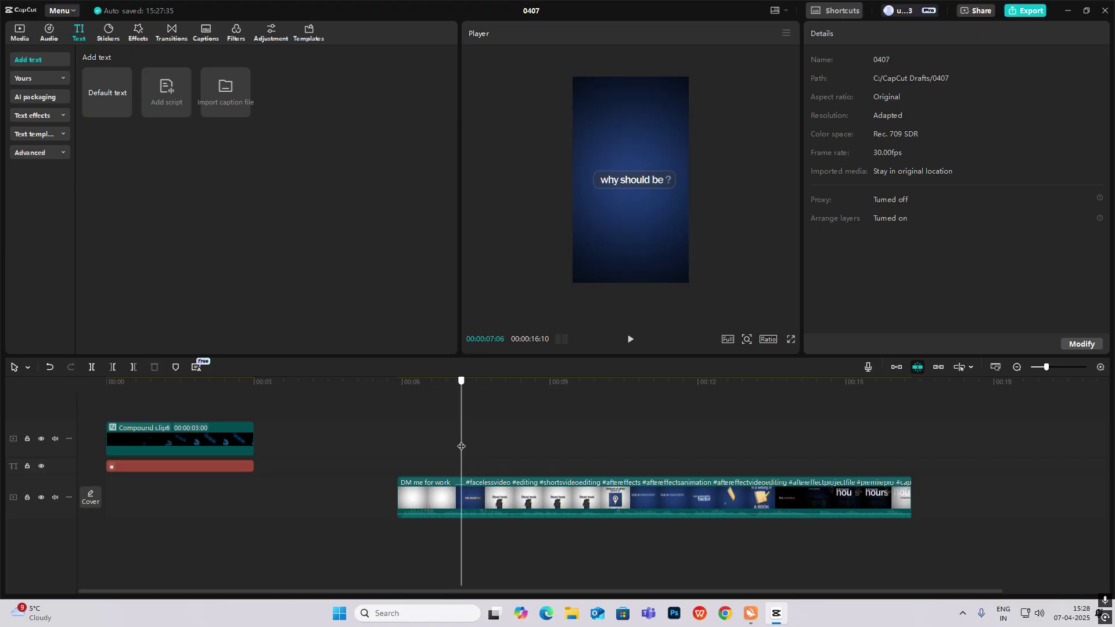
pyautogui.moveTo(100, 83); pyautogui.dragTo(33, 30)
pyautogui.click(33, 29)
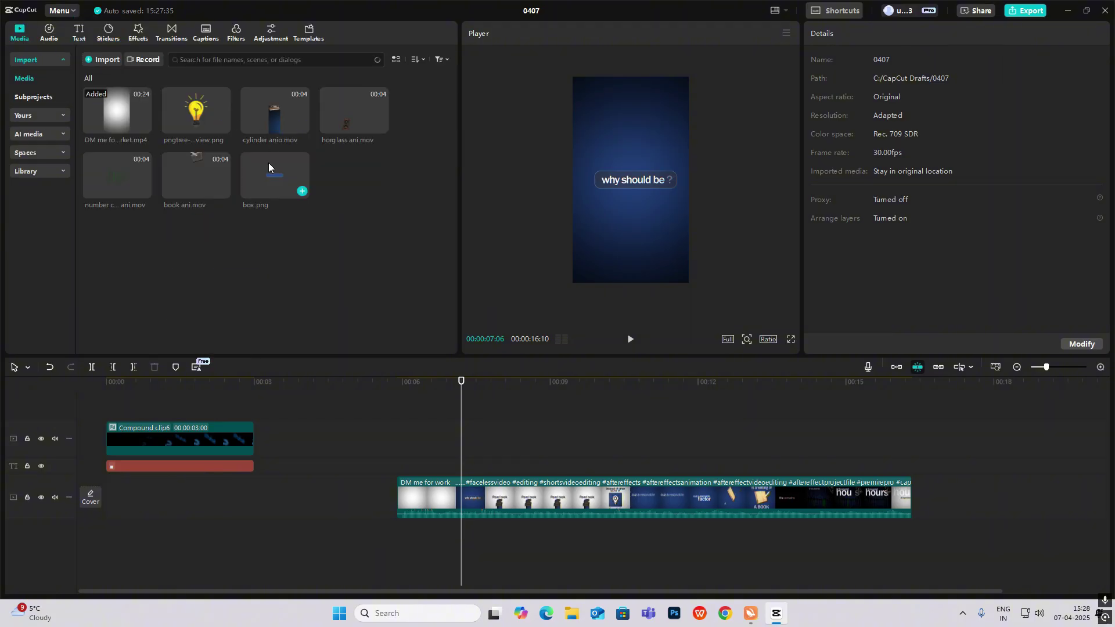
pyautogui.moveTo(269, 164); pyautogui.dragTo(207, 414)
pyautogui.click(234, 430)
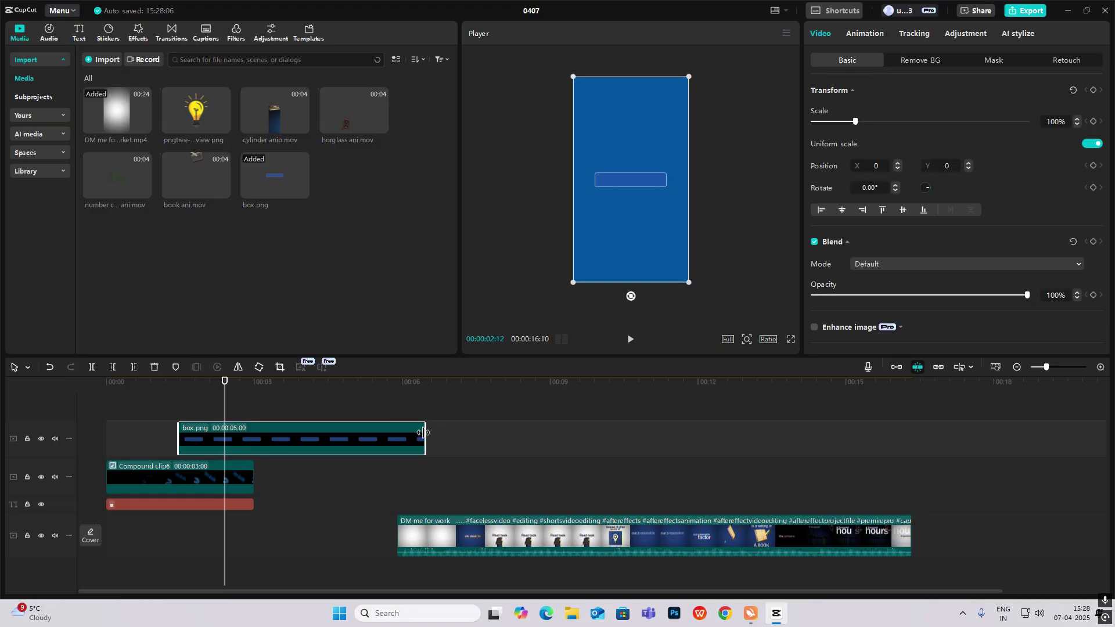
pyautogui.moveTo(423, 433); pyautogui.dragTo(254, 432)
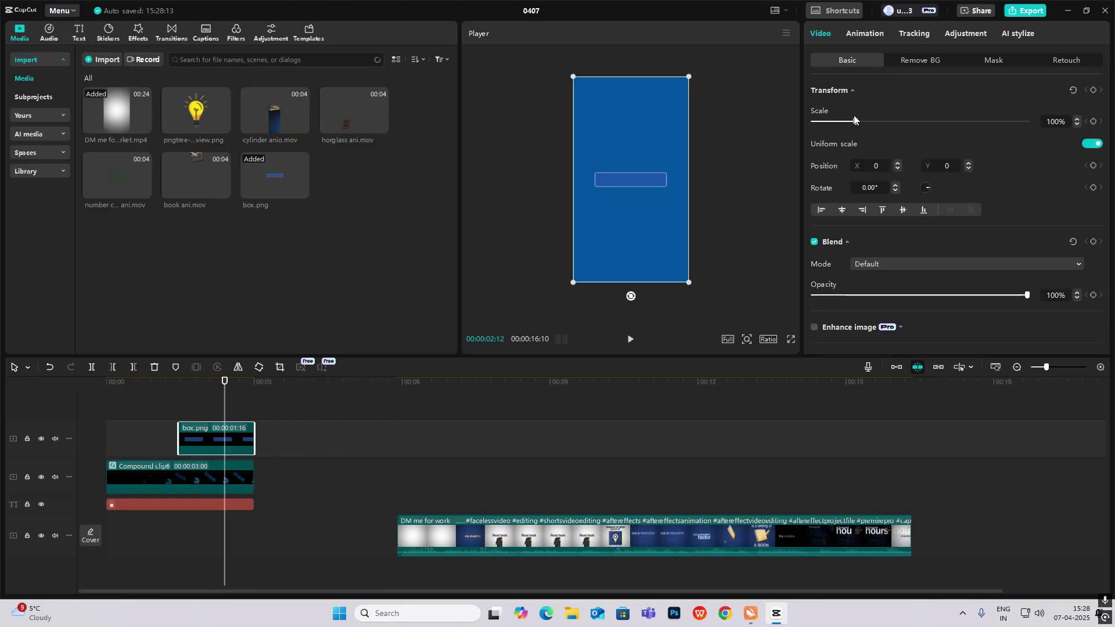
pyautogui.click(863, 35)
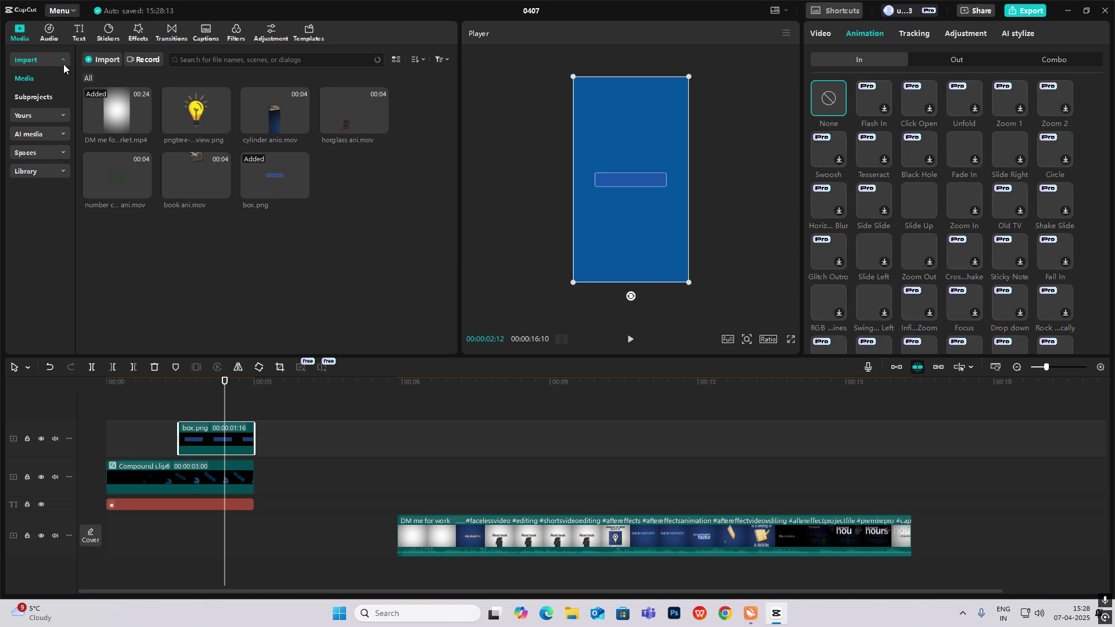
# Add a default text clip above box.png reading "why should be?" and set its font to Rubik-Bold.
pyautogui.click(79, 33)
pyautogui.moveTo(195, 399); pyautogui.dragTo(180, 418)
pyautogui.click(485, 513)
pyautogui.moveTo(486, 515); pyautogui.dragTo(458, 513)
pyautogui.doubleClick(221, 428)
pyautogui.write('why shpuld be?')
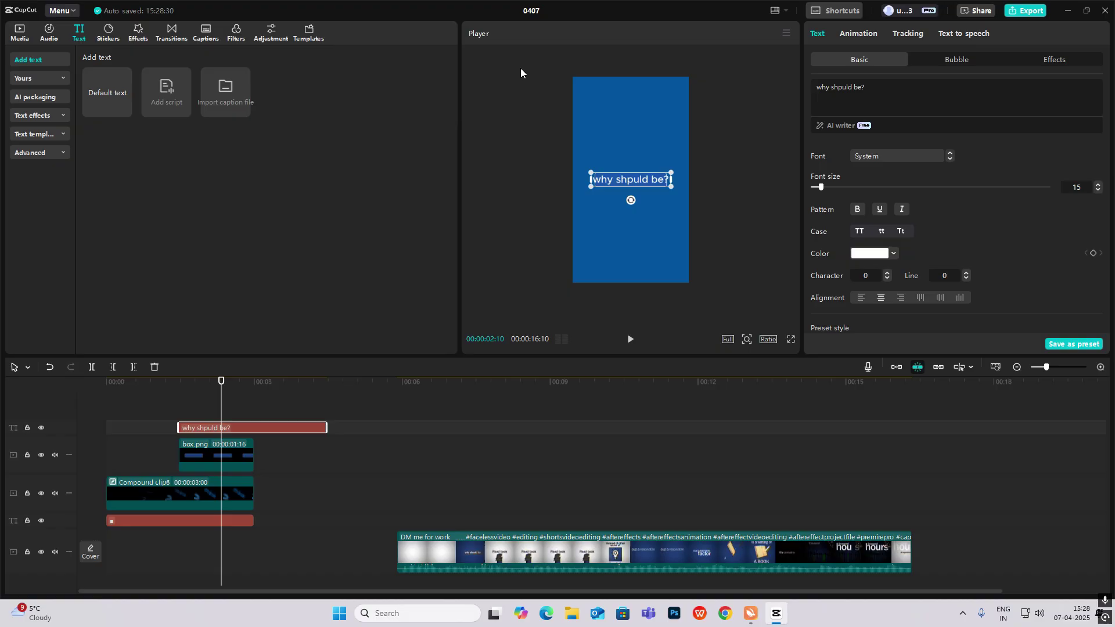
pyautogui.click(897, 156)
pyautogui.click(889, 239)
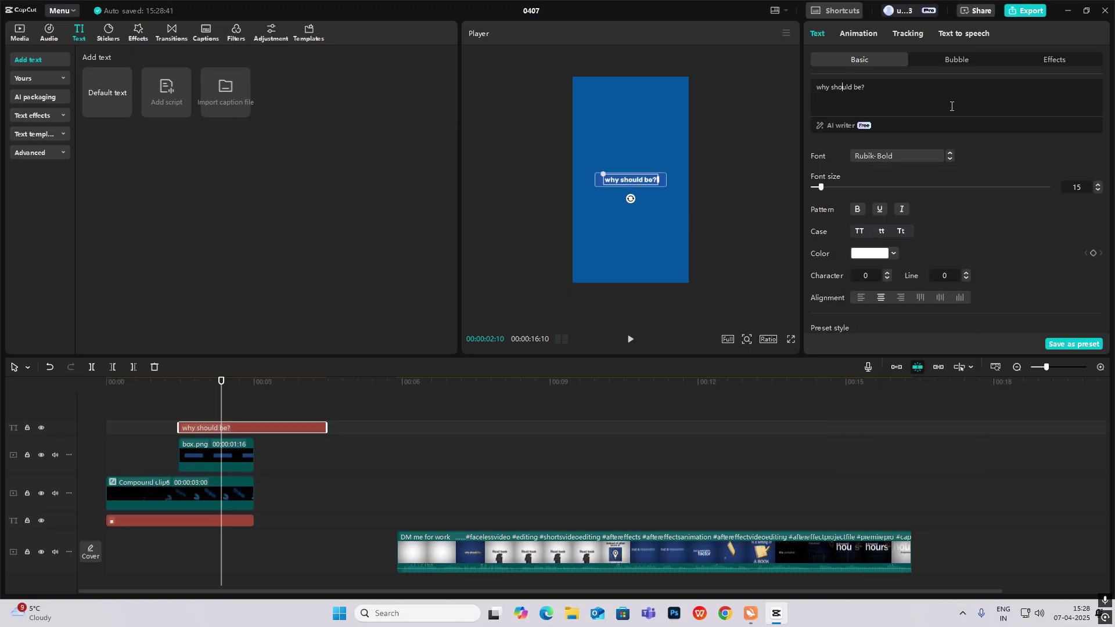
# Split the "why should be?" text where the box.png clip ends and delete the excess part.
pyautogui.click(223, 446)
pyautogui.click(255, 408)
pyautogui.click(261, 427)
pyautogui.hotkey('ctrl', 'b')
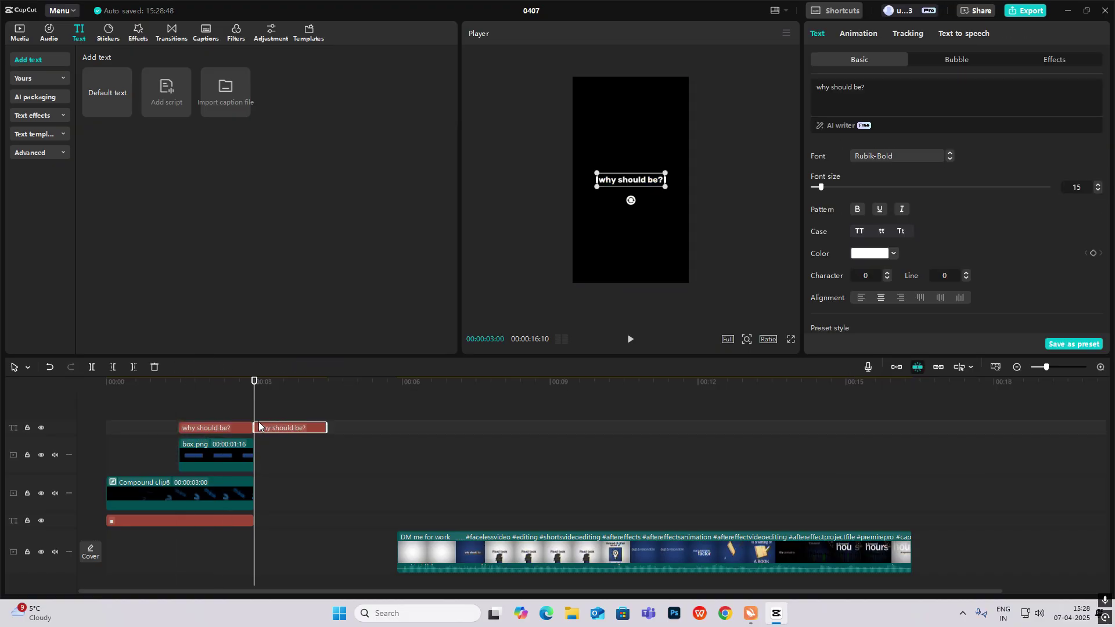
pyautogui.press('Delete')
# Apply the Type 1 intro animation to the "why should be?" text clip.
pyautogui.click(198, 399)
pyautogui.moveTo(198, 400); pyautogui.dragTo(181, 453)
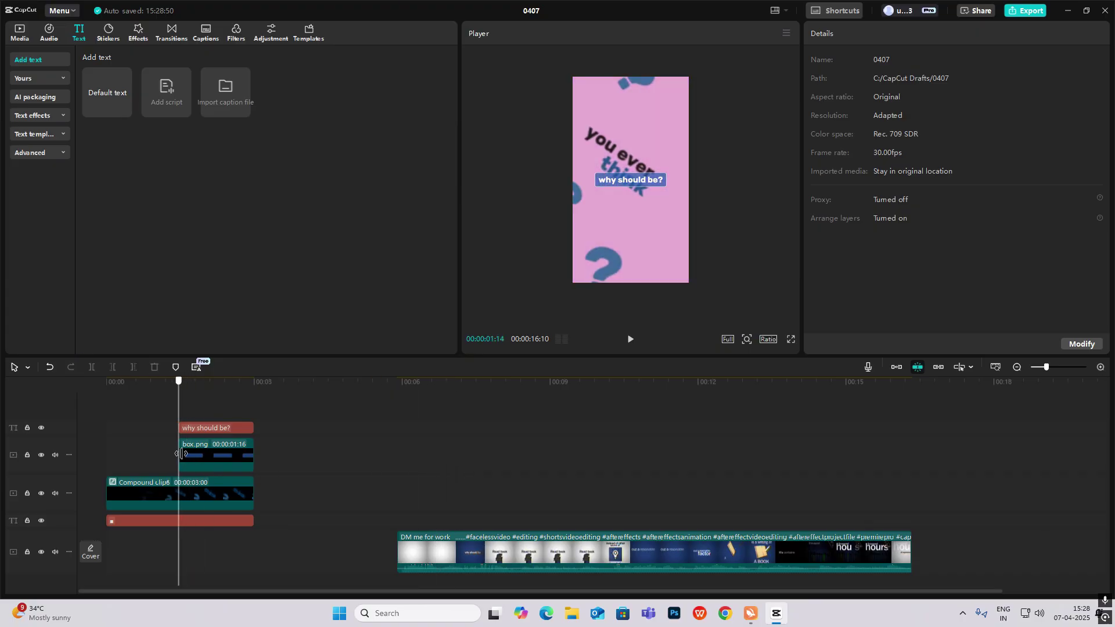
pyautogui.click(221, 427)
pyautogui.click(856, 34)
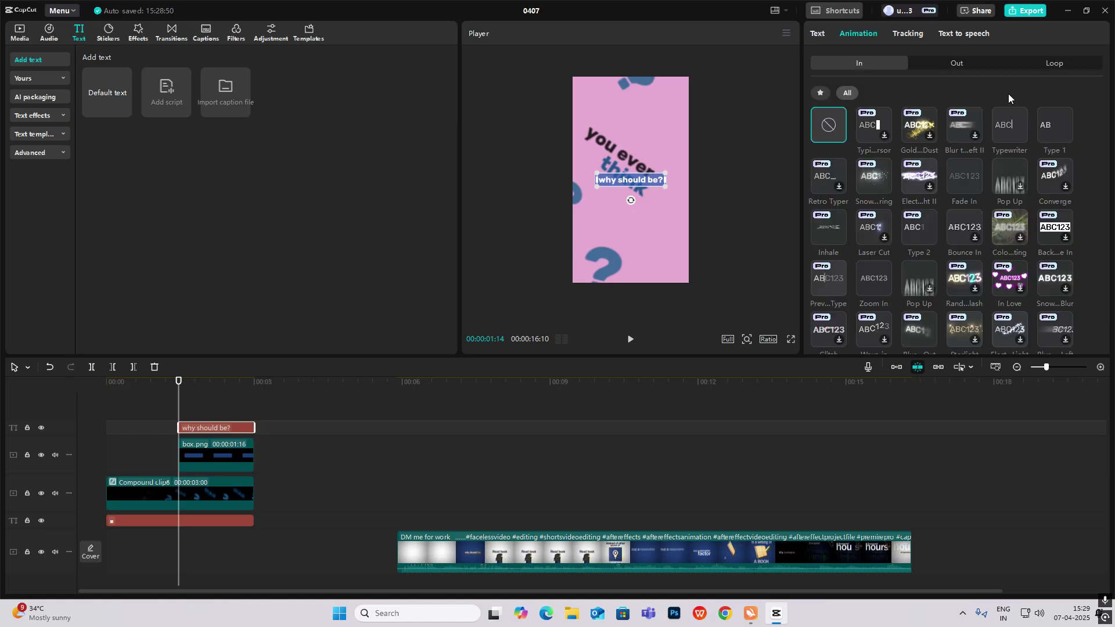
pyautogui.click(1055, 117)
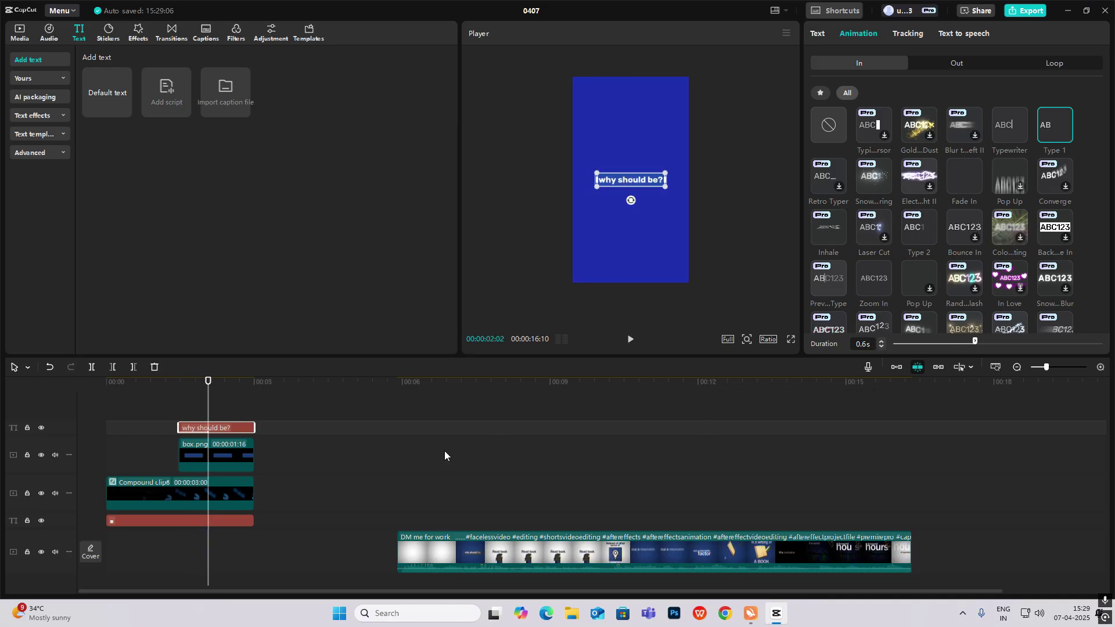
# Extend the "why should be?" text and box.png together to a duration of 00:00:05:07 and combine them into a compound clip.
pyautogui.click(230, 460)
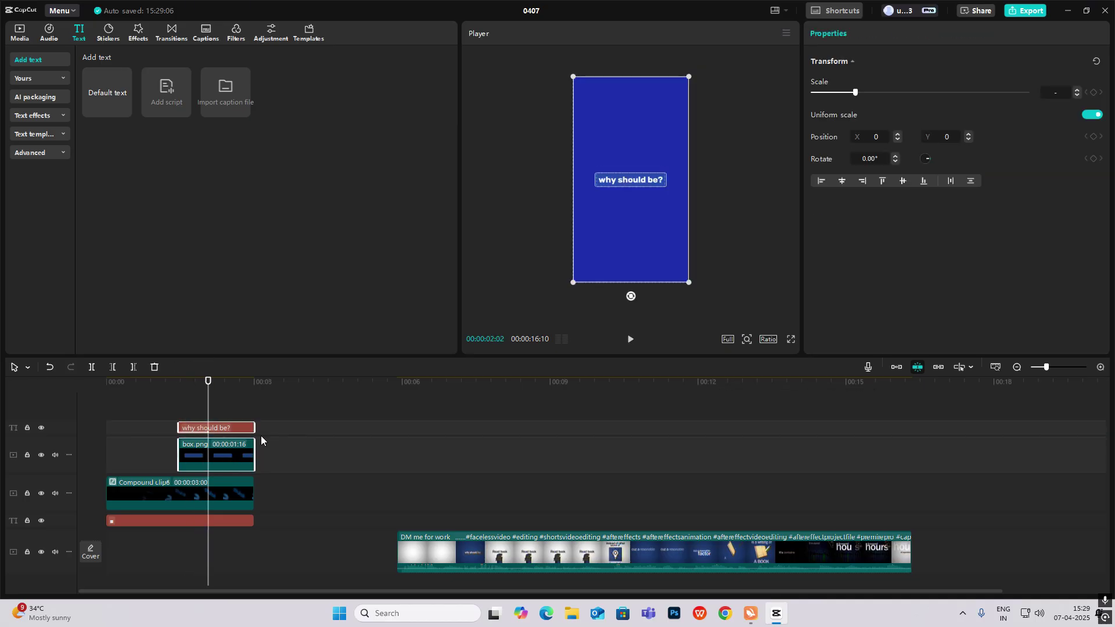
pyautogui.moveTo(255, 441); pyautogui.dragTo(436, 446)
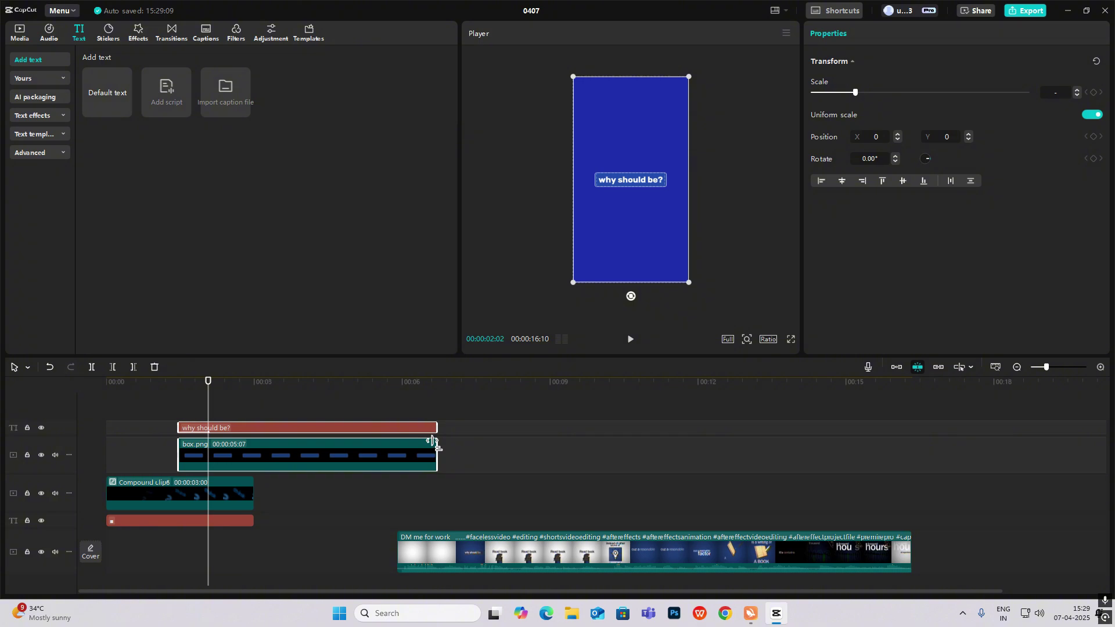
pyautogui.hotkey('alt', 'g')
# Add Transform keyframes to the "why should be?" compound clip at 00:00:01:14 and 00:00:02:12, shifting it off-frame to about X 1783 at the first.
pyautogui.click(173, 410)
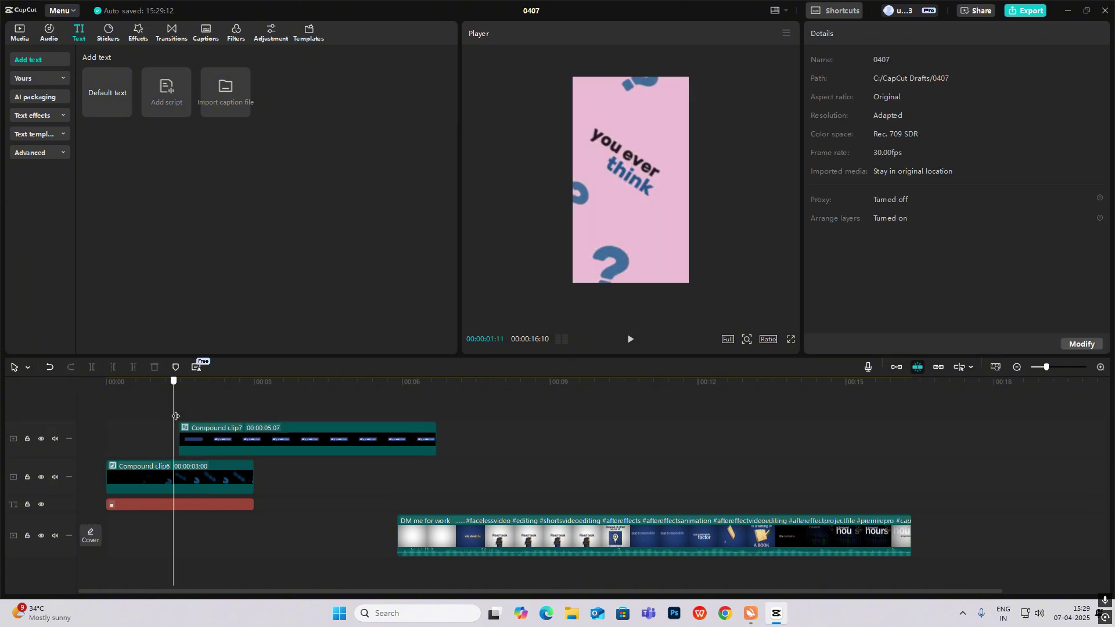
pyautogui.moveTo(173, 412)
pyautogui.mouseDown()
pyautogui.moveTo(190, 417)
pyautogui.moveTo(178, 420)
pyautogui.mouseUp()
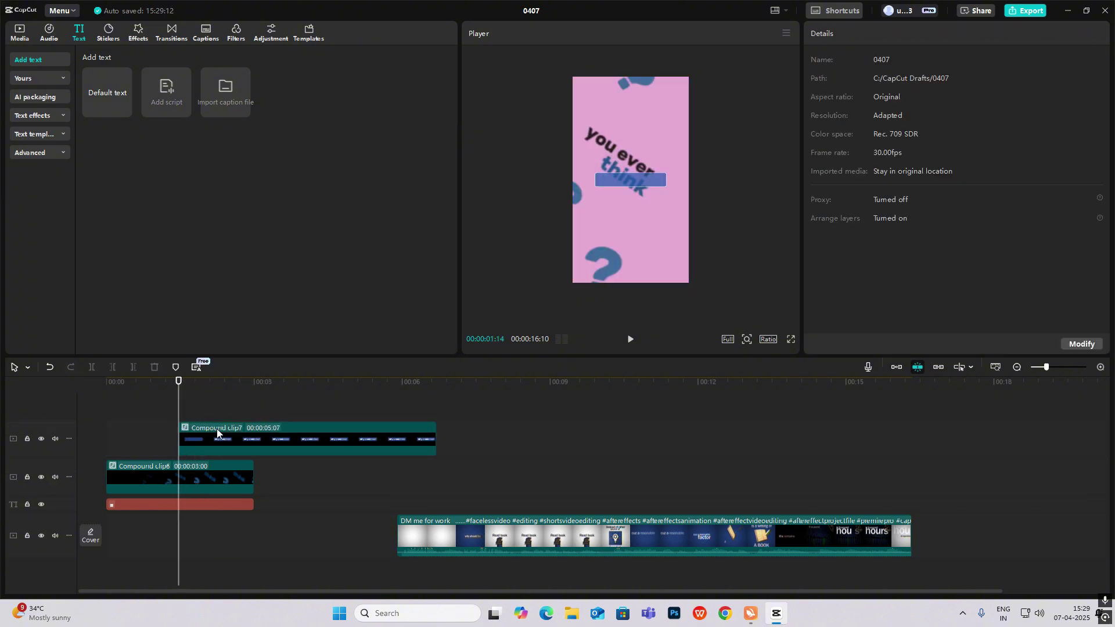
pyautogui.click(217, 429)
pyautogui.click(852, 35)
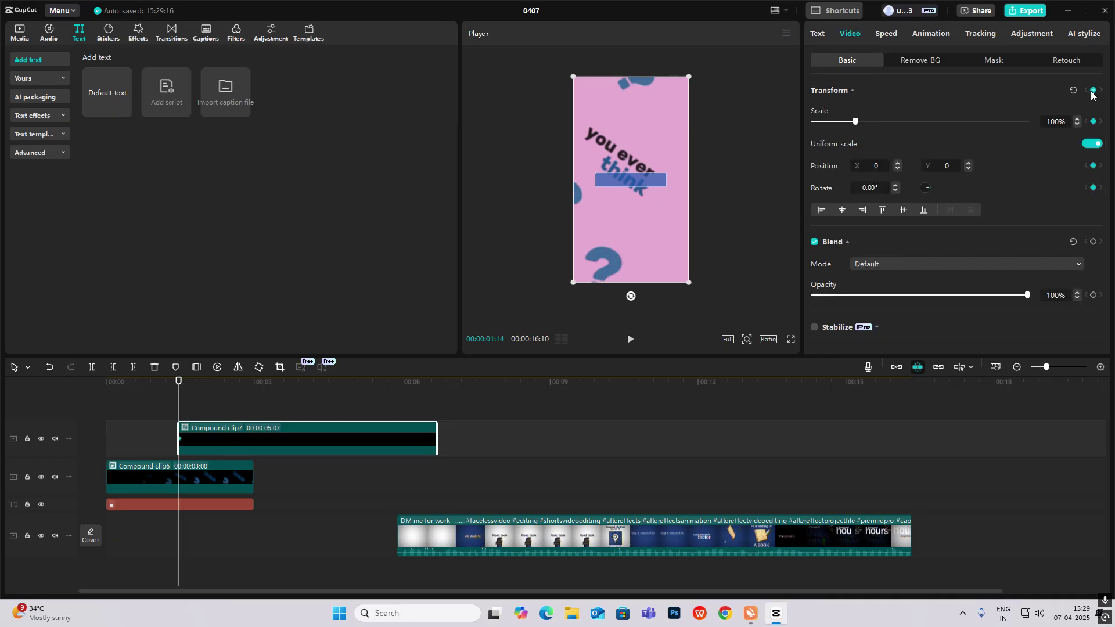
pyautogui.moveTo(183, 398); pyautogui.dragTo(179, 423)
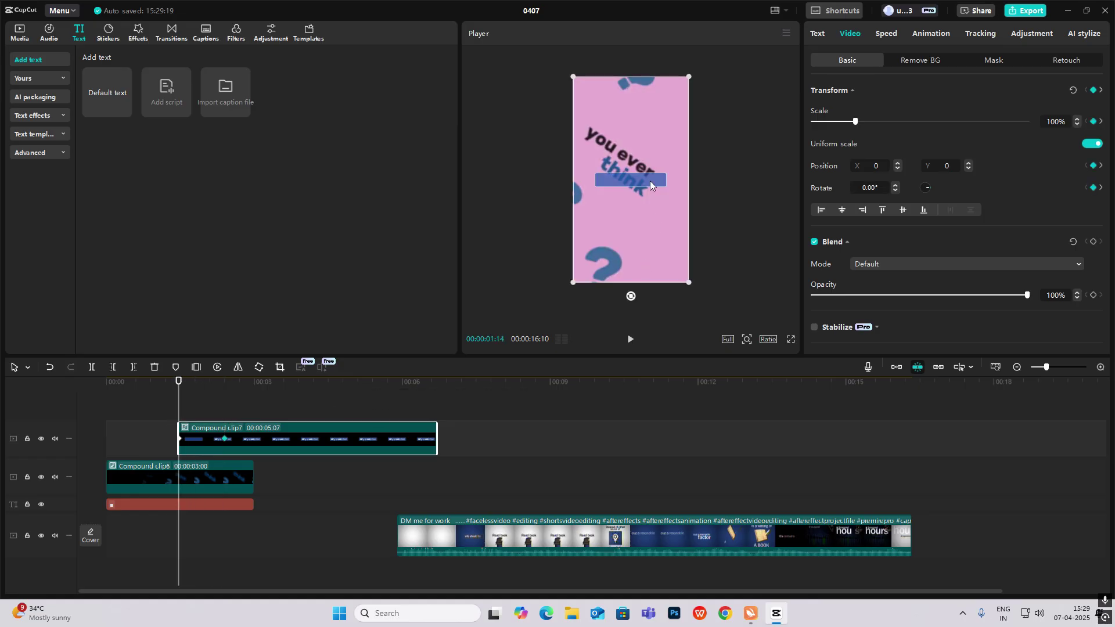
pyautogui.moveTo(651, 180); pyautogui.dragTo(746, 190)
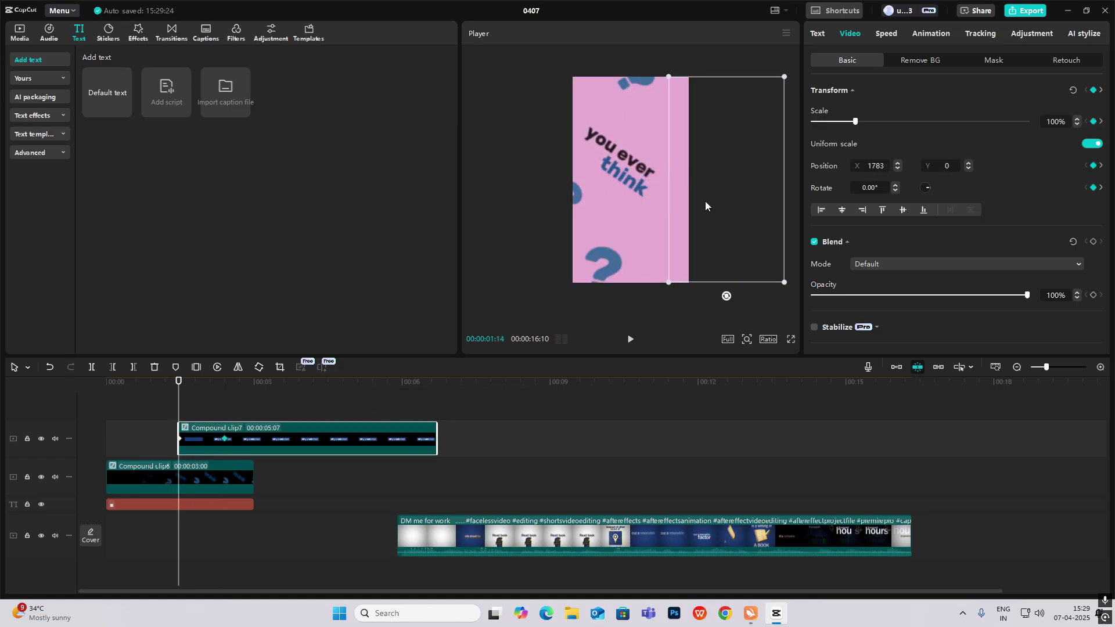
# Apply the Quad Ease preset curve to the X position keyframes of the "why should be?" compound clip.
pyautogui.click(219, 416)
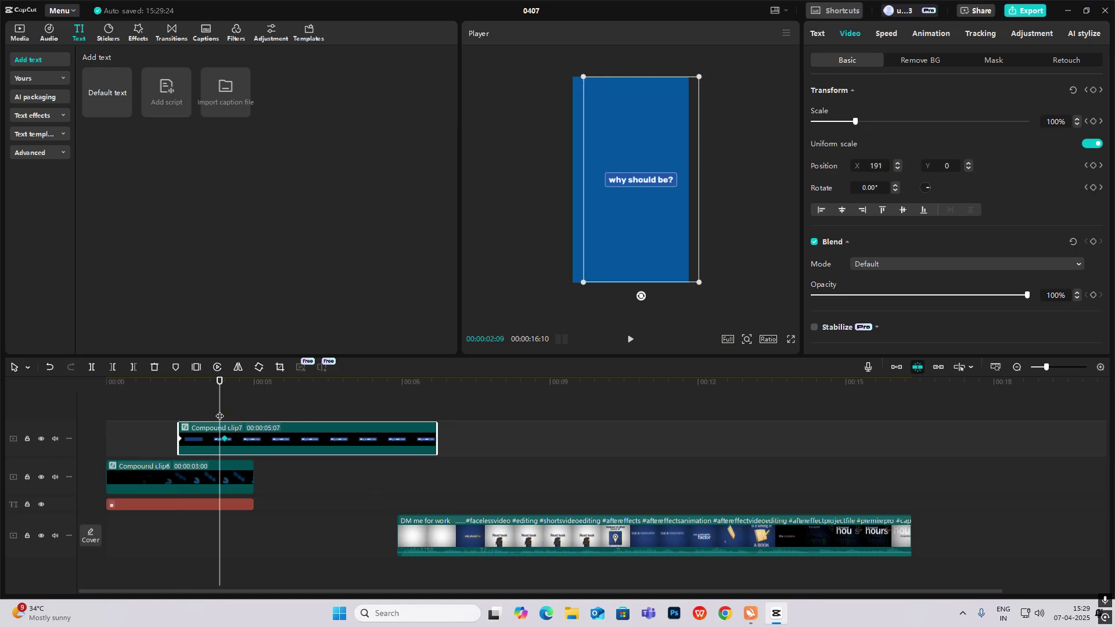
pyautogui.hotkey('alt', 'k')
pyautogui.scroll(2, 248, 458)
pyautogui.click(206, 476)
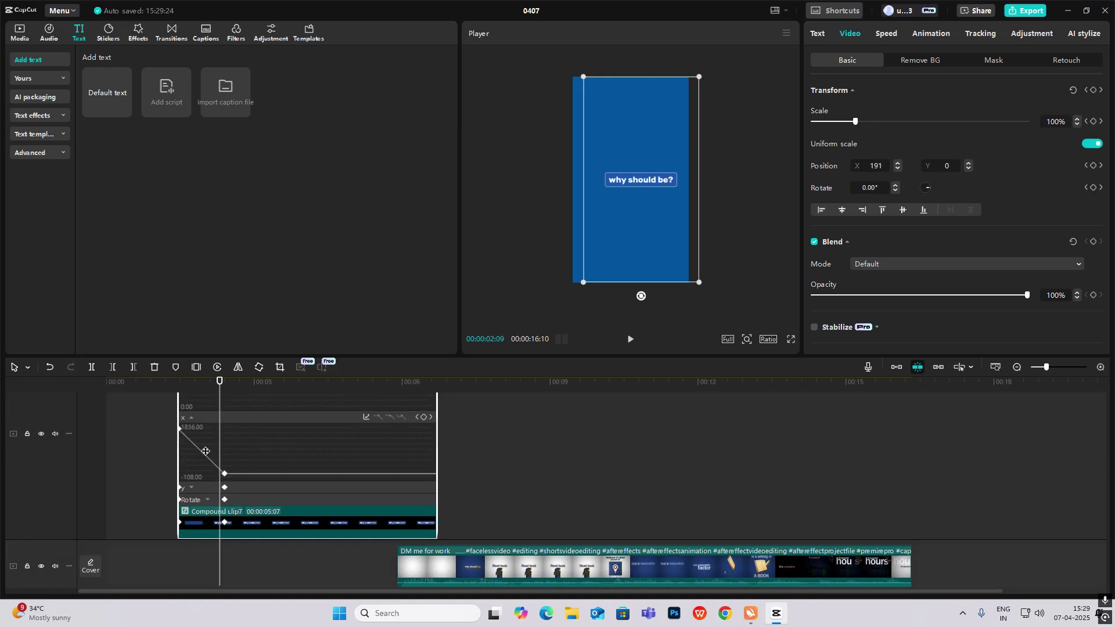
pyautogui.click(366, 418)
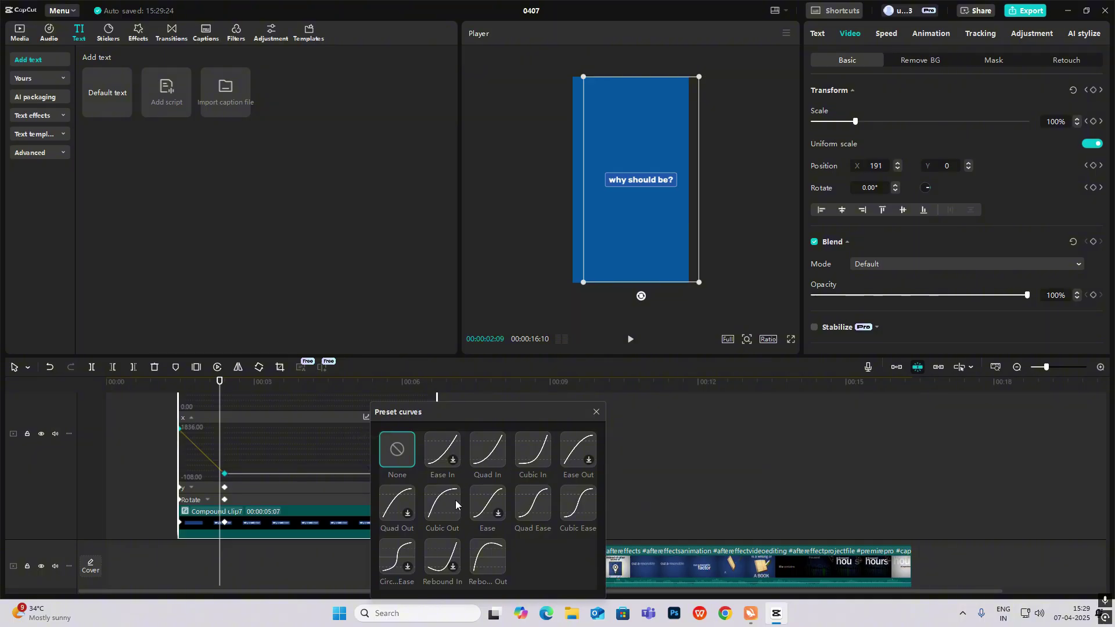
pyautogui.click(535, 503)
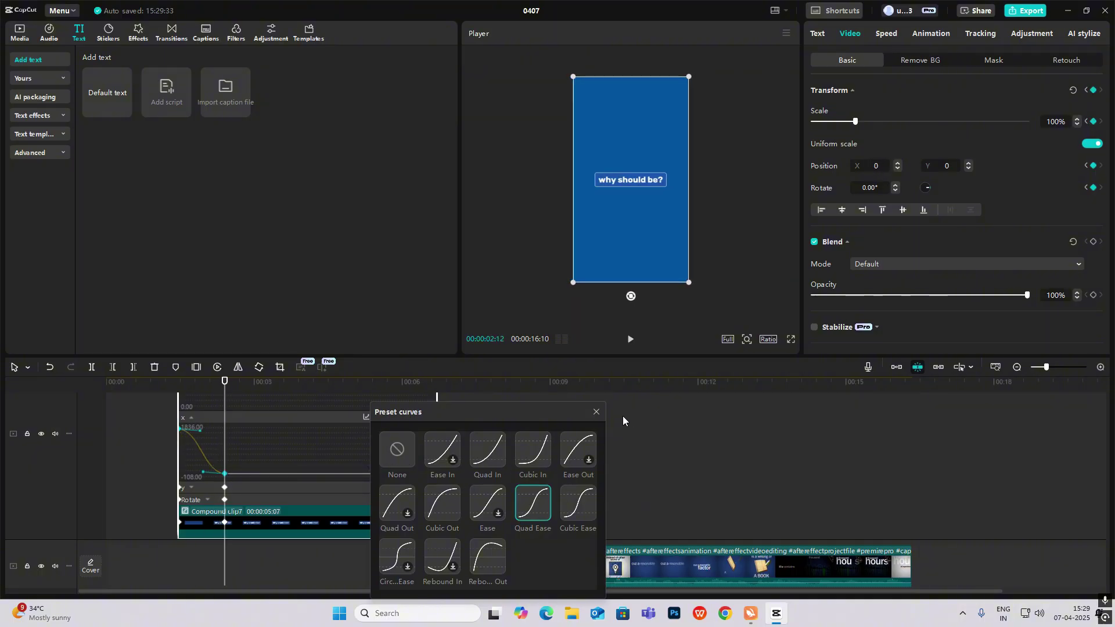
pyautogui.click(591, 413)
pyautogui.click(191, 488)
pyautogui.click(208, 499)
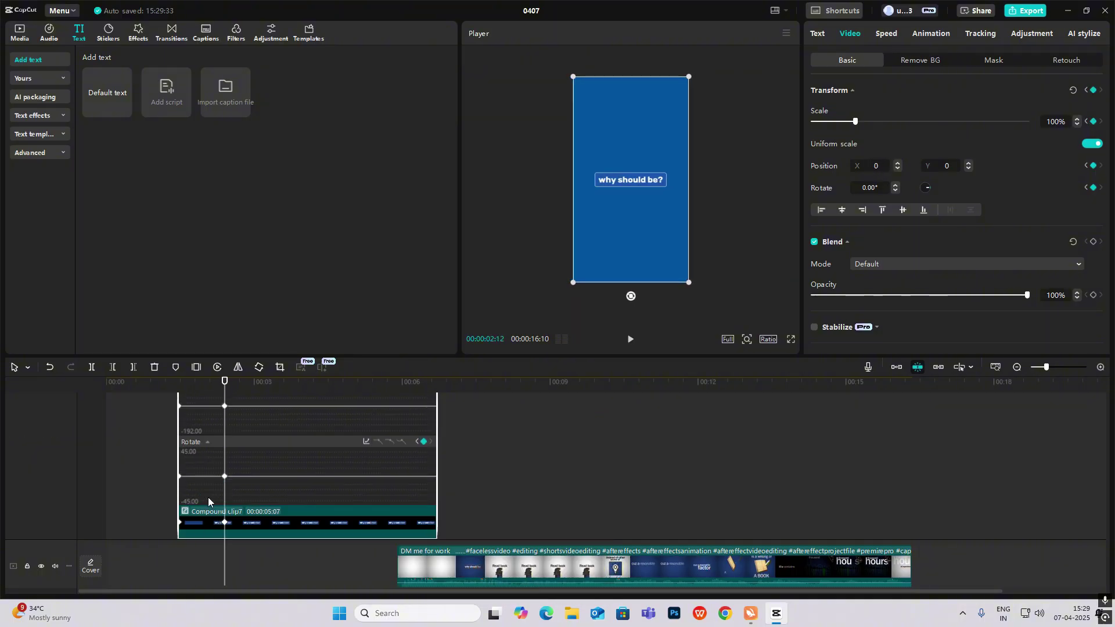
pyautogui.scroll(2, 226, 496)
pyautogui.scroll(3, 225, 496)
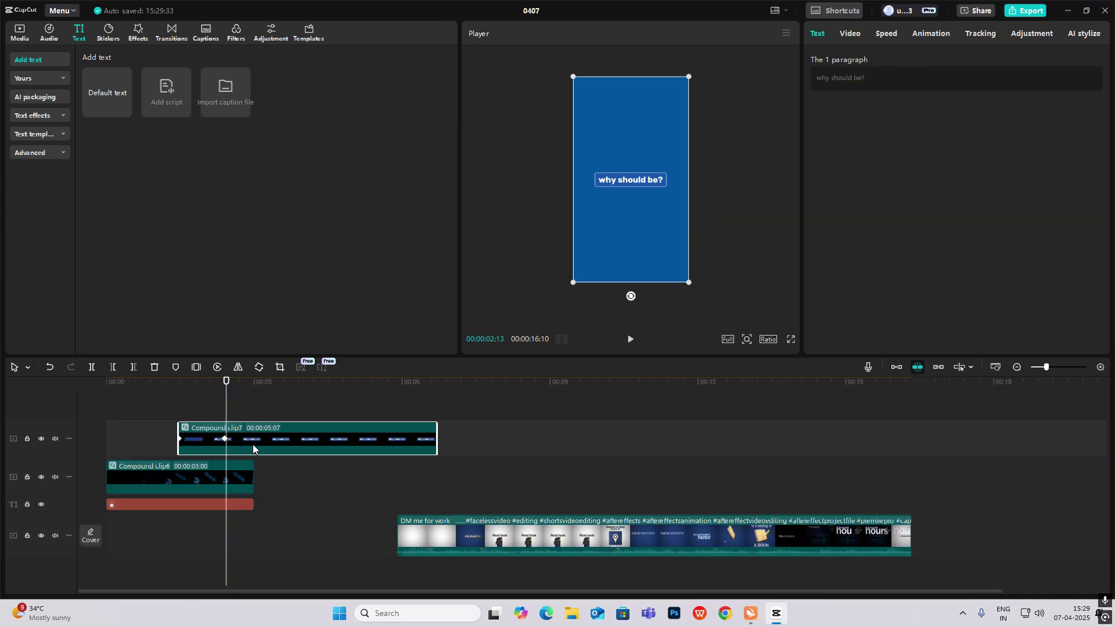
# Move the "why should be?" compound clip earlier to start at about 00:00:01:08 and replay the sequence from the beginning.
pyautogui.moveTo(273, 447); pyautogui.dragTo(264, 447)
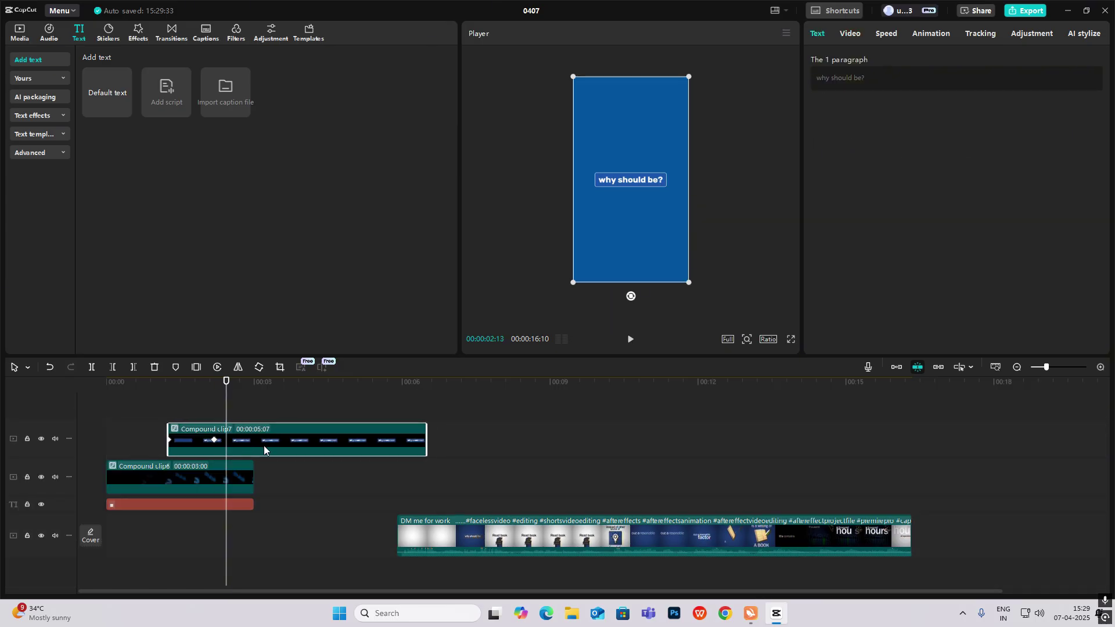
pyautogui.click(163, 406)
pyautogui.press('space')
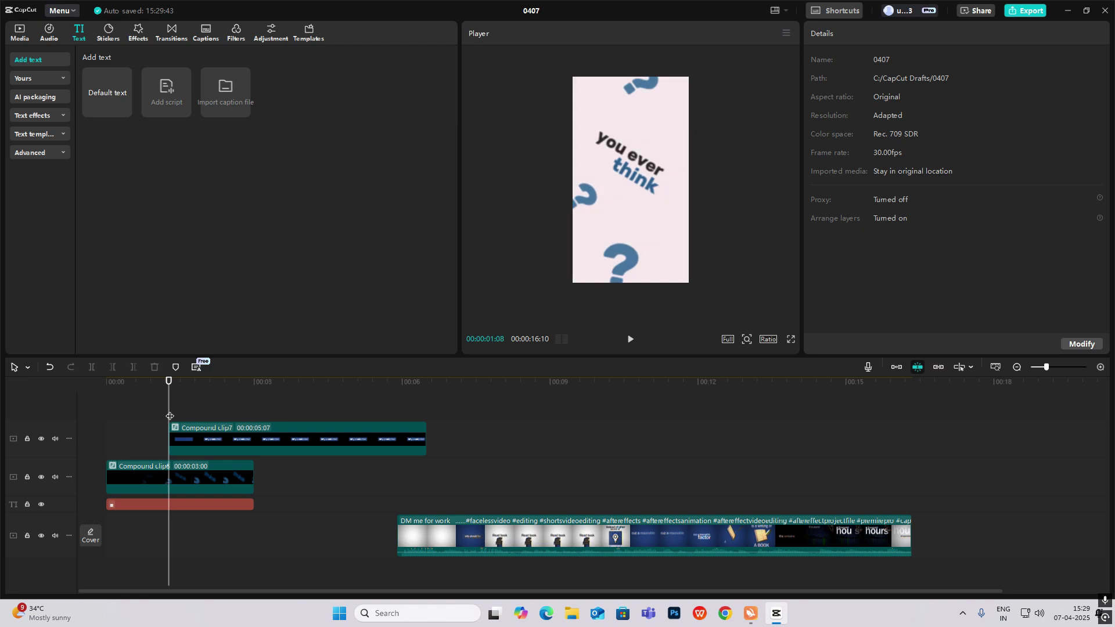
pyautogui.click(170, 410)
pyautogui.click(93, 415)
pyautogui.press('space')
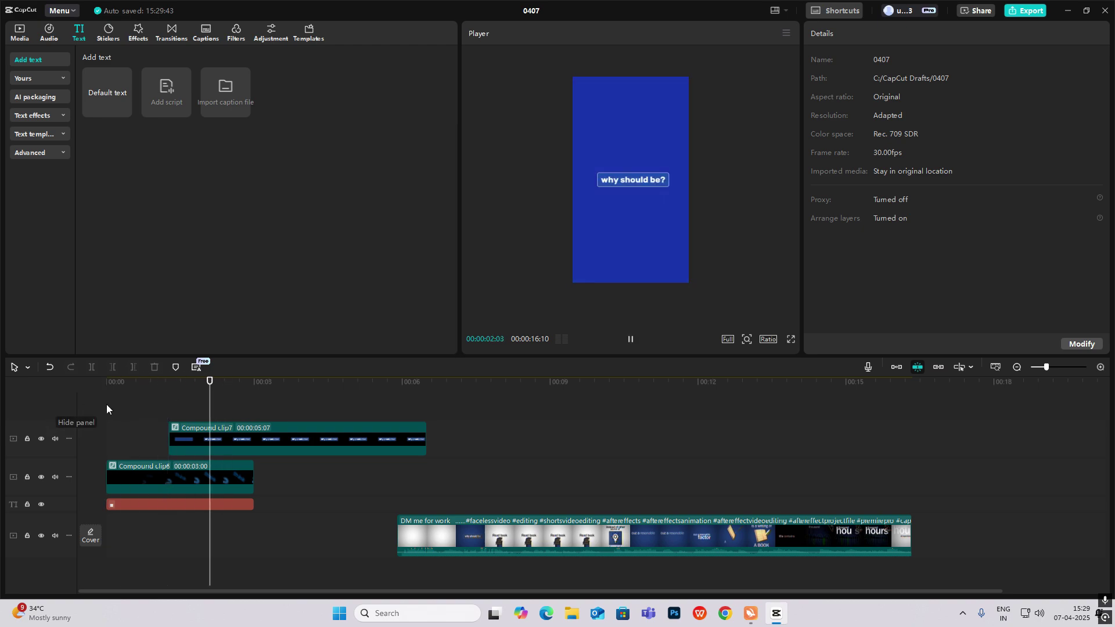
pyautogui.press('space')
# Nest the keyframed "why should be?" clip inside a new compound clip.
pyautogui.click(587, 465)
pyautogui.moveTo(585, 610); pyautogui.dragTo(212, 504)
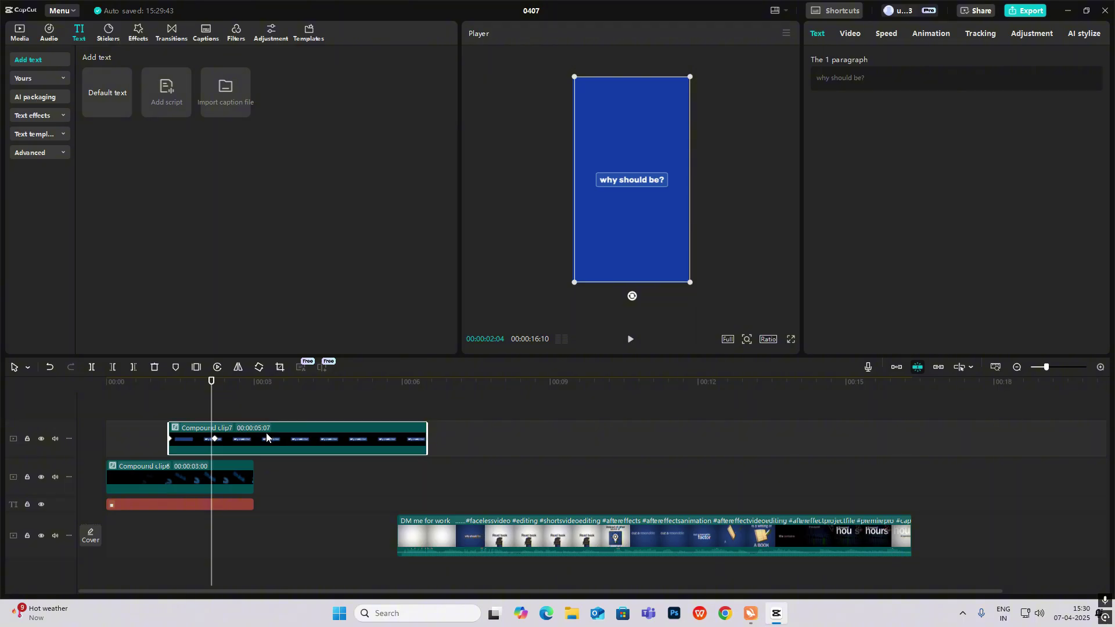
pyautogui.hotkey('alt', 'g')
# Add a Transform keyframe to the newly nested compound clip at 00:00:02:06.
pyautogui.click(168, 404)
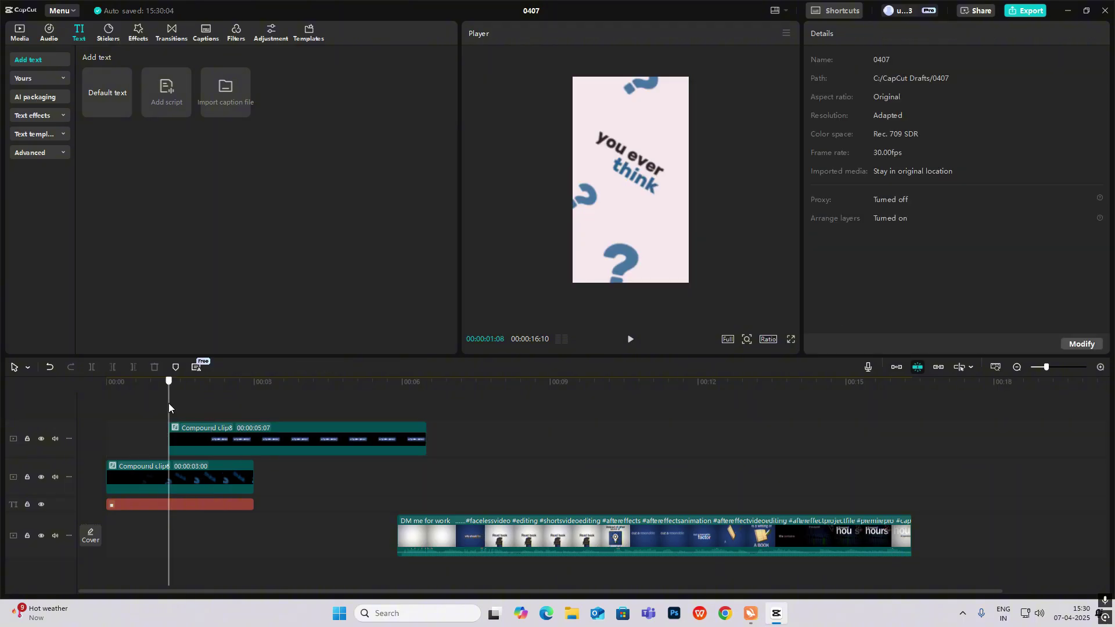
pyautogui.moveTo(169, 404); pyautogui.dragTo(204, 431)
pyautogui.click(214, 438)
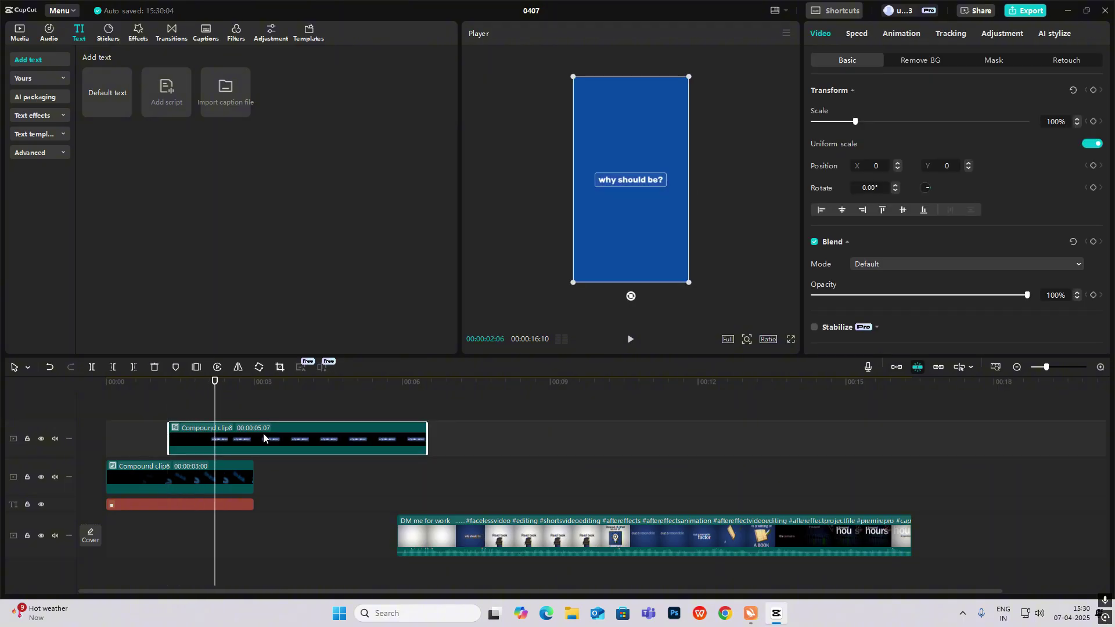
pyautogui.click(1094, 91)
# Extend the blue background text clip past the playhead at 00:00:03:04 and add a Transform keyframe to it there.
pyautogui.moveTo(214, 412); pyautogui.dragTo(262, 426)
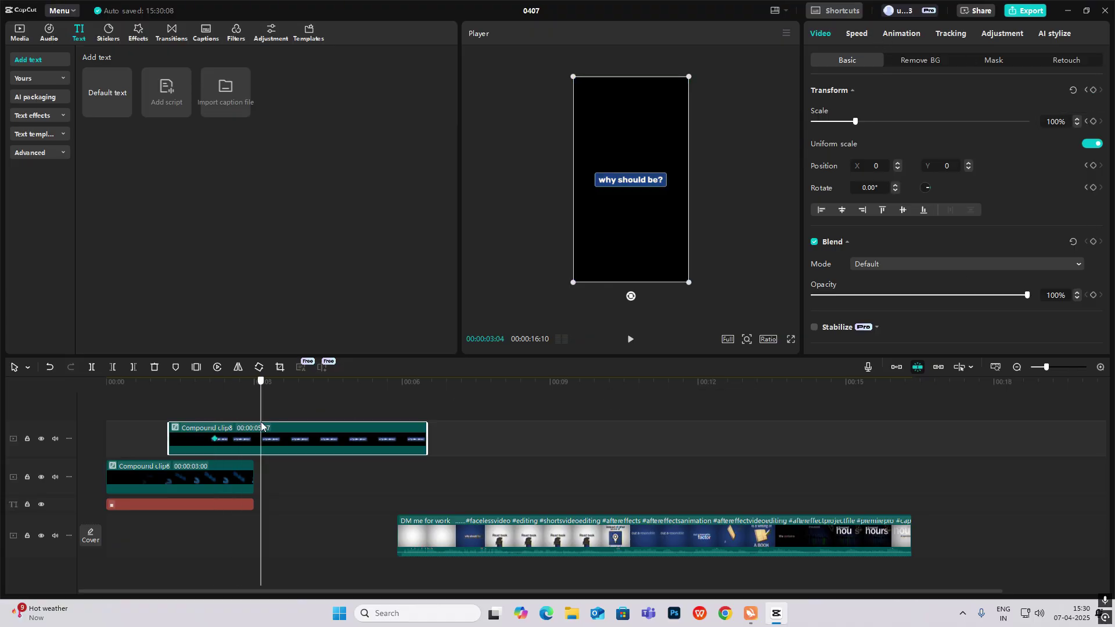
pyautogui.moveTo(254, 506); pyautogui.dragTo(281, 510)
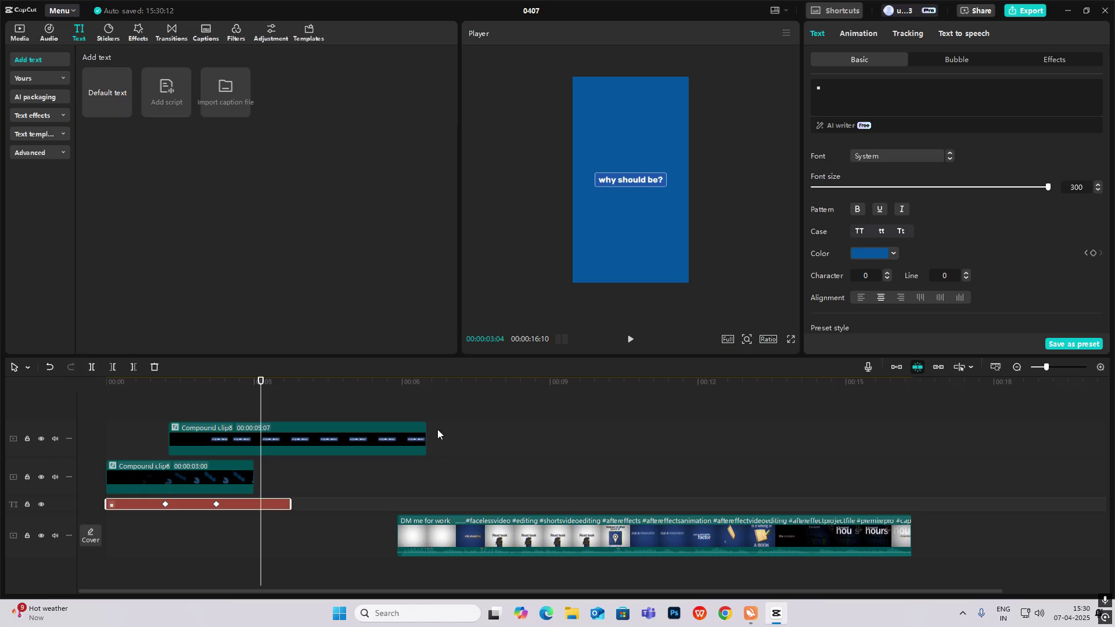
pyautogui.scroll(-10, 1086, 259)
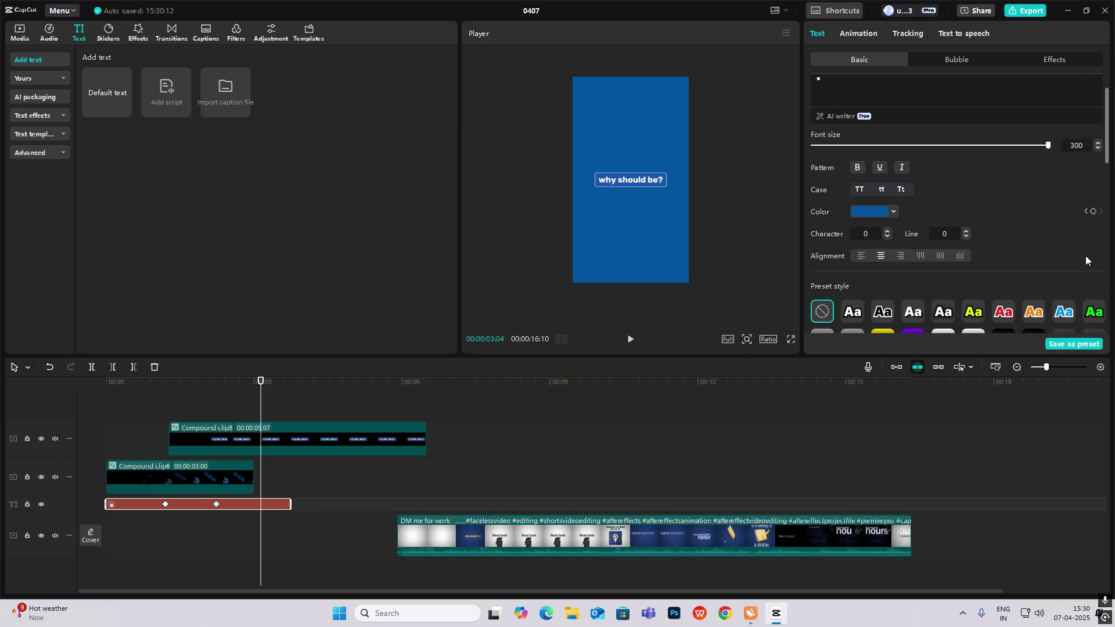
pyautogui.scroll(10, 1096, 267)
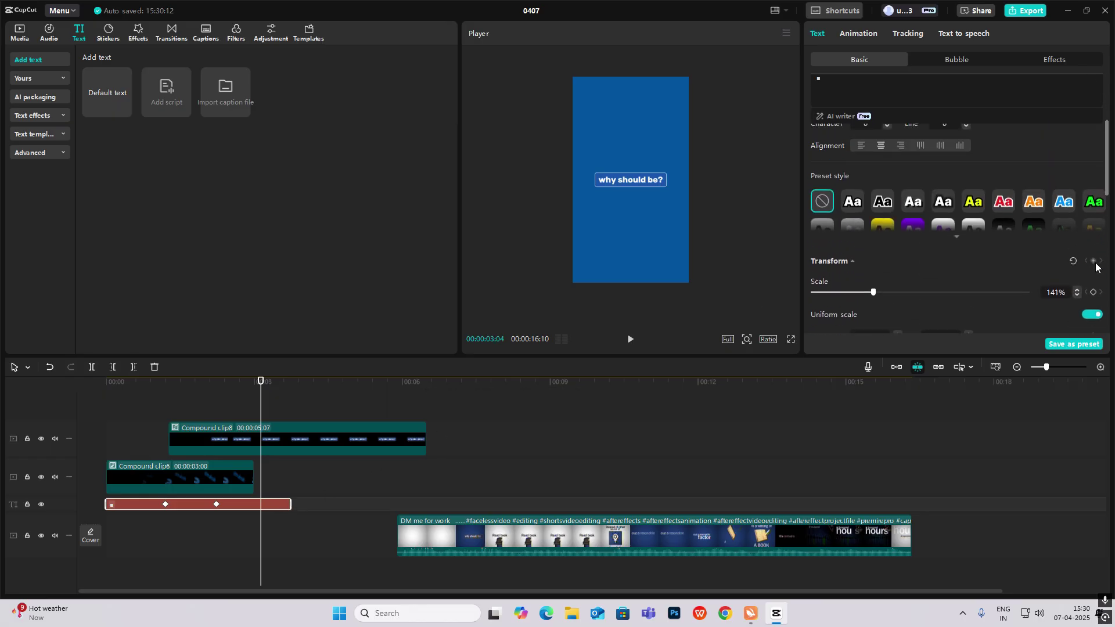
pyautogui.click(1093, 301)
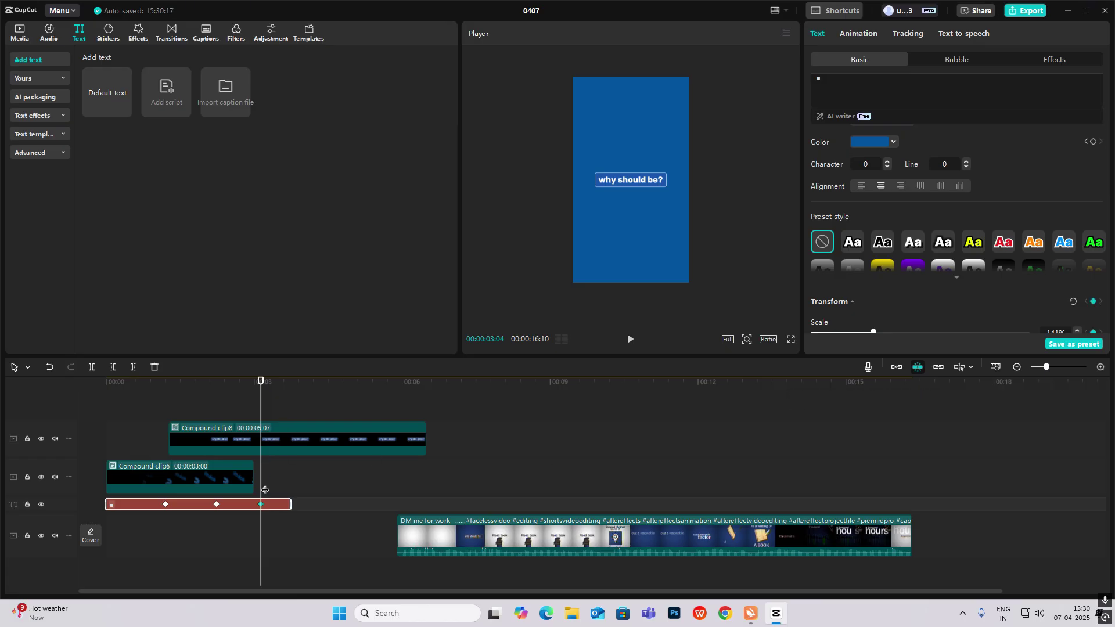
# Keyframe the "why should be?" clip at 00:00:03:04 shifted up to about Y 2095, with the Quad Ease curve on its Y position.
pyautogui.click(297, 453)
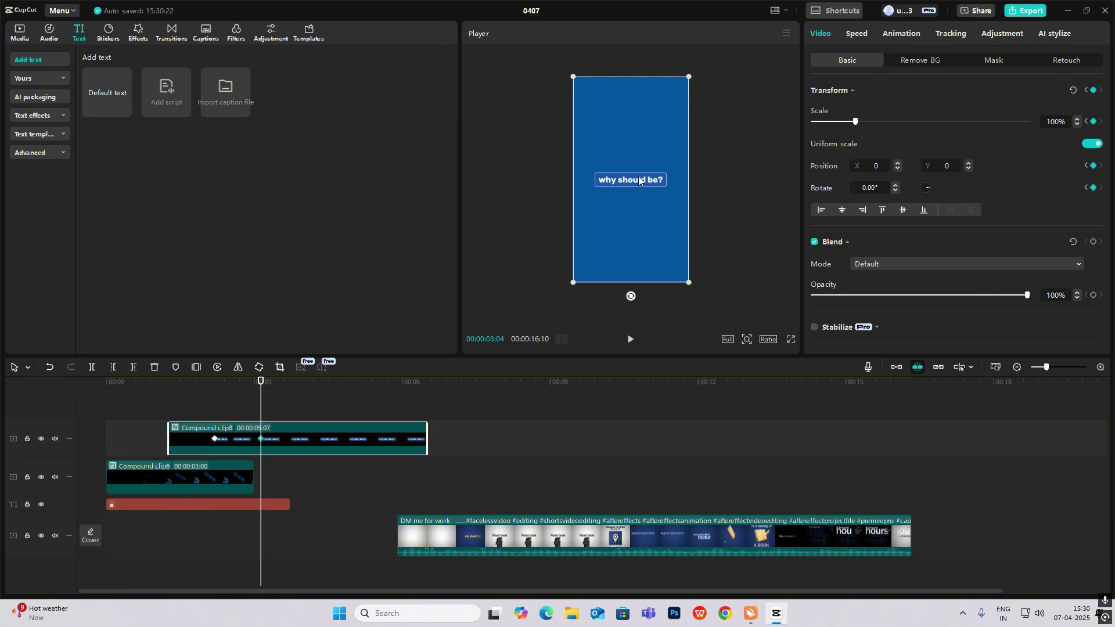
pyautogui.moveTo(639, 181); pyautogui.dragTo(641, 64)
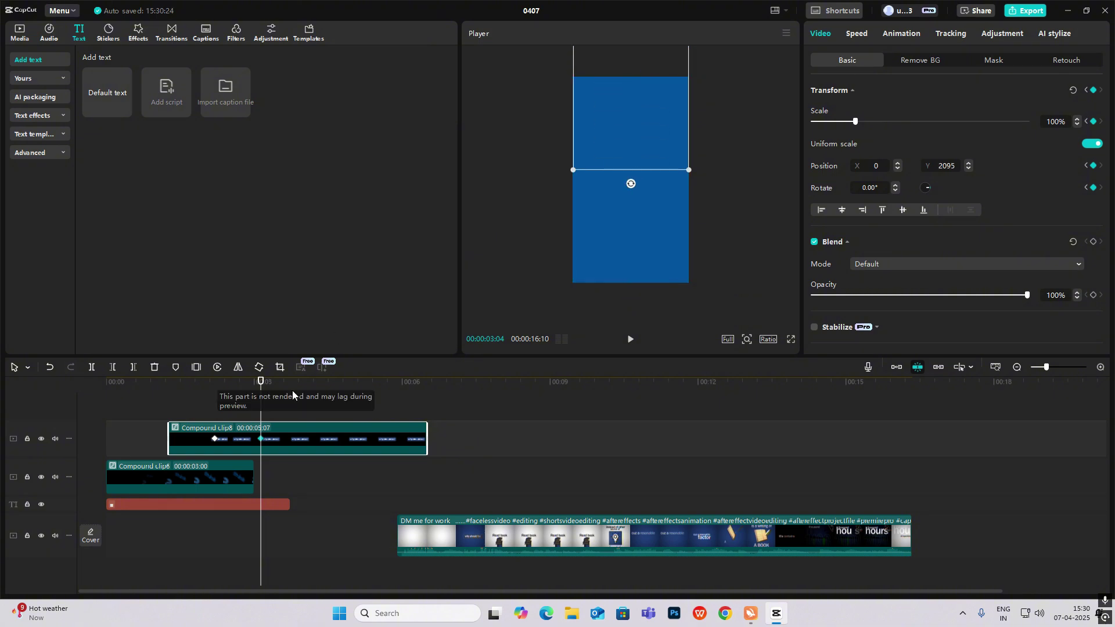
pyautogui.hotkey('alt', 'k')
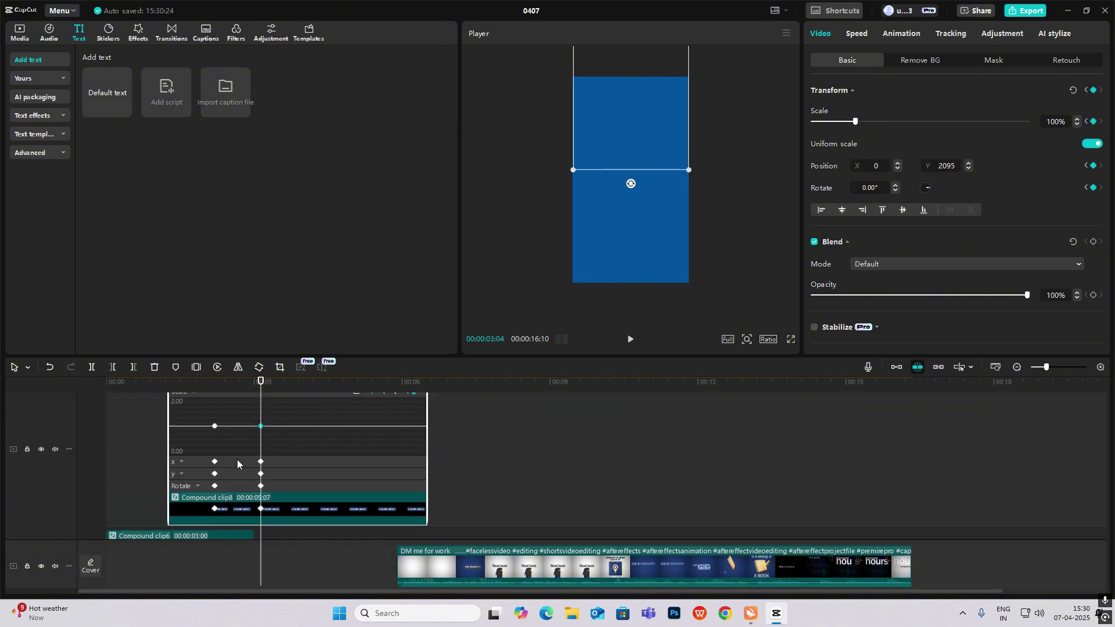
pyautogui.click(237, 463)
pyautogui.click(239, 476)
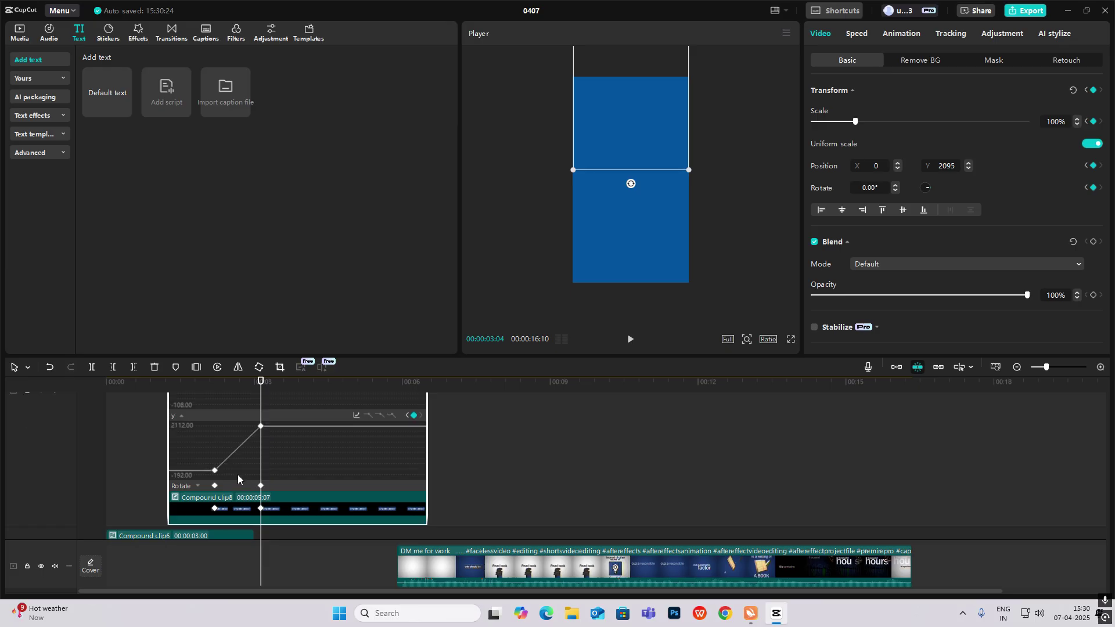
pyautogui.click(356, 417)
pyautogui.click(525, 504)
# Slightly shorten the end handle of the Y position curve and replay the slide-up from 00:00:02:06.
pyautogui.click(218, 389)
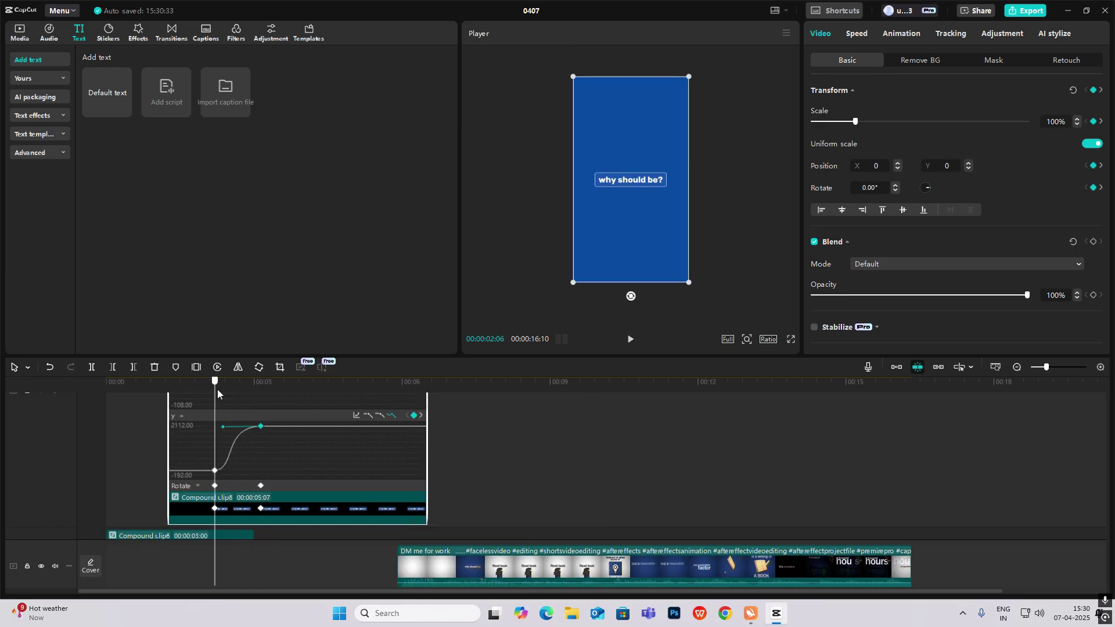
pyautogui.press('space')
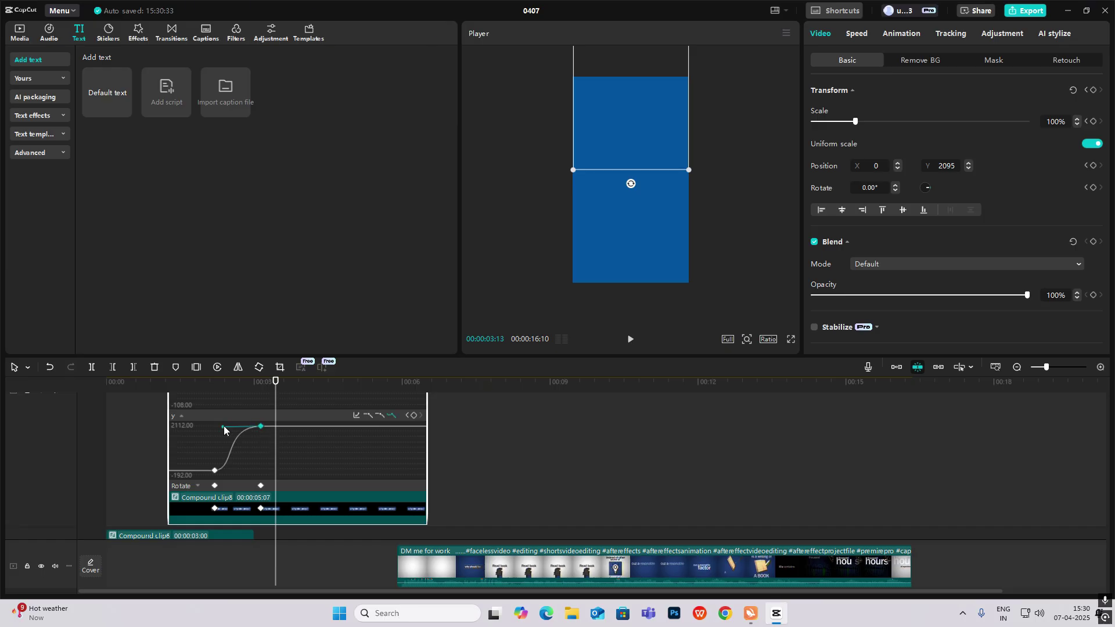
pyautogui.moveTo(224, 427); pyautogui.dragTo(227, 427)
pyautogui.moveTo(276, 382); pyautogui.dragTo(216, 396)
pyautogui.press('space')
pyautogui.click(259, 427)
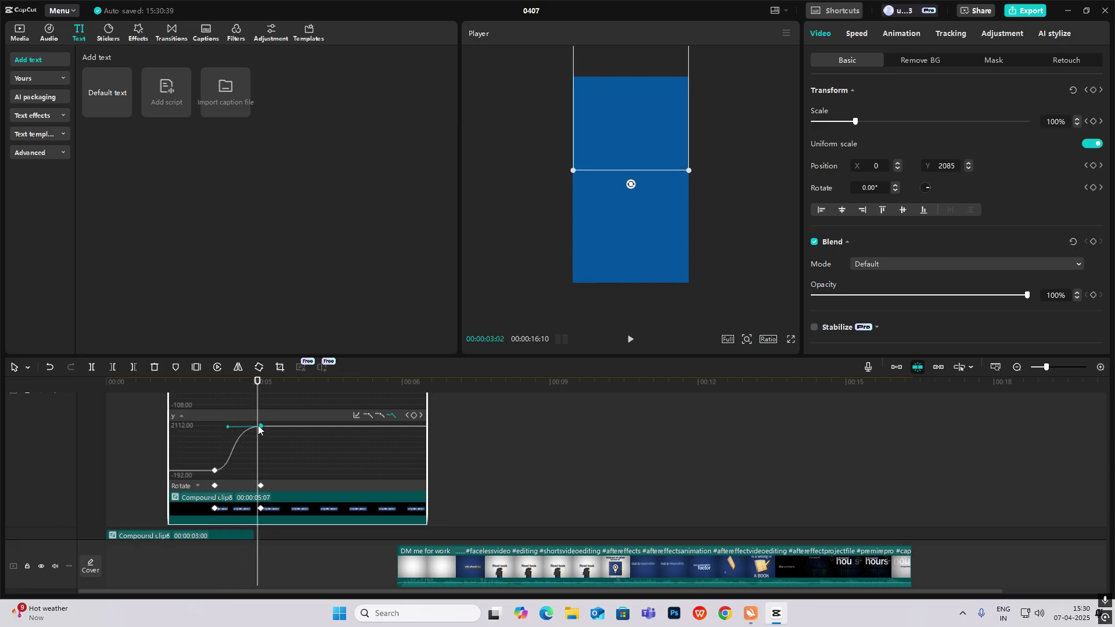
# Keyframe the background text's color to white FFFFFF at 00:00:03:00 and replay the transition.
pyautogui.click(192, 413)
pyautogui.press('space')
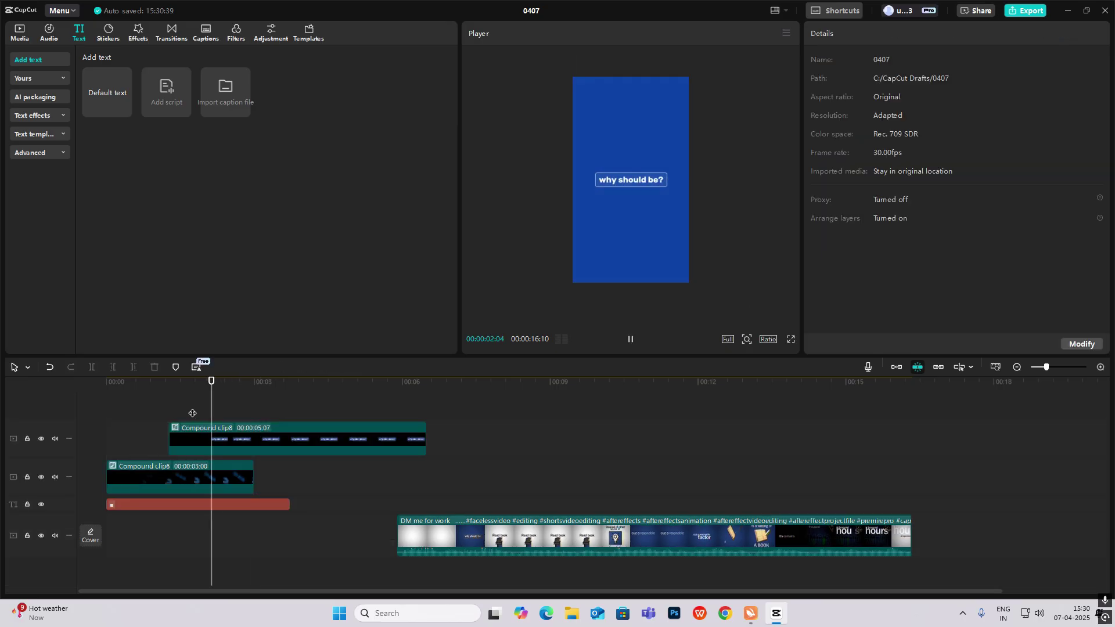
pyautogui.click(220, 410)
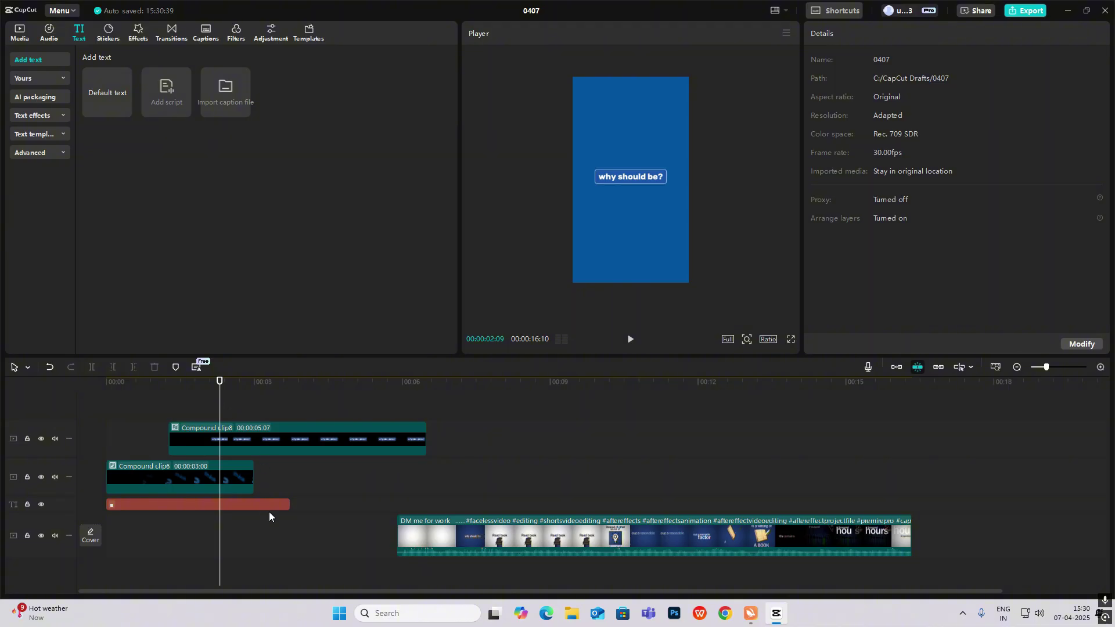
pyautogui.click(515, 478)
pyautogui.moveTo(515, 477); pyautogui.dragTo(211, 492)
pyautogui.click(223, 504)
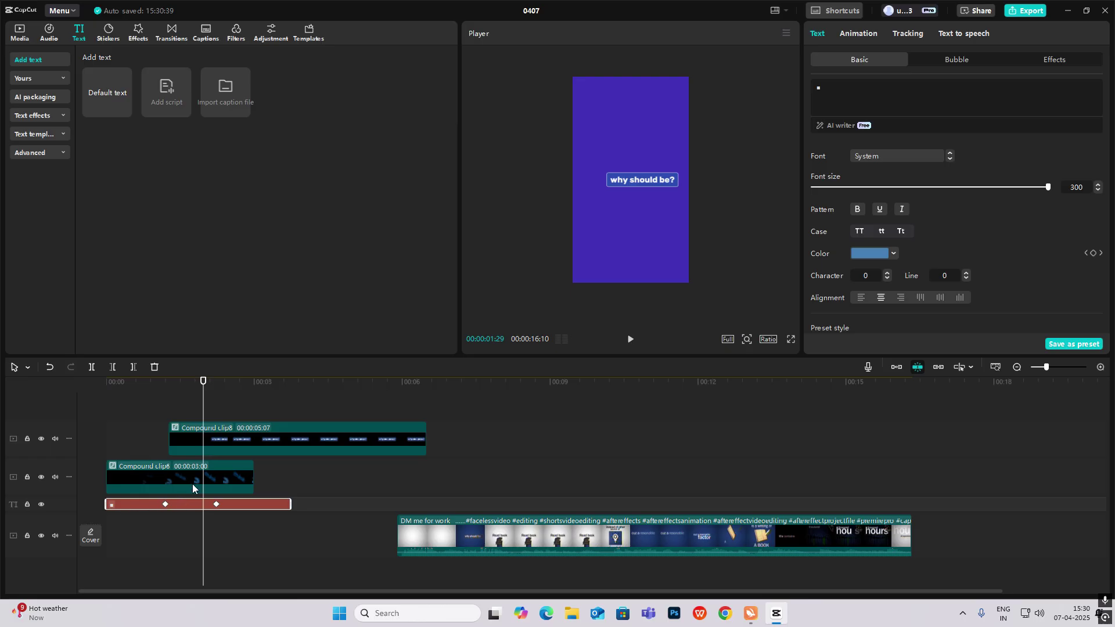
pyautogui.moveTo(205, 410); pyautogui.dragTo(216, 414)
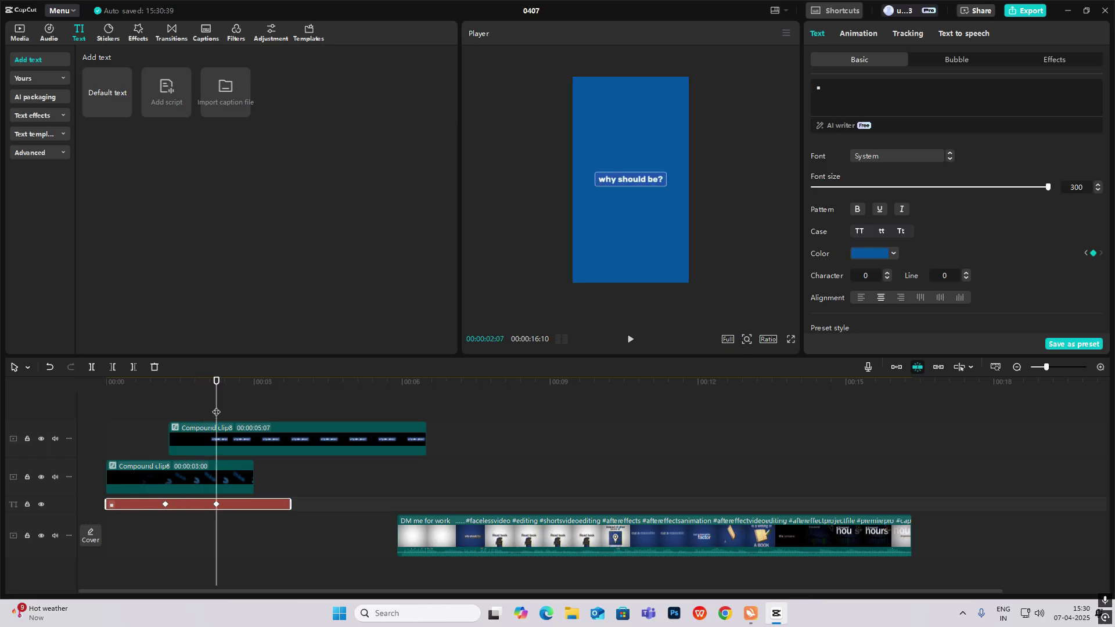
pyautogui.moveTo(216, 411); pyautogui.dragTo(257, 459)
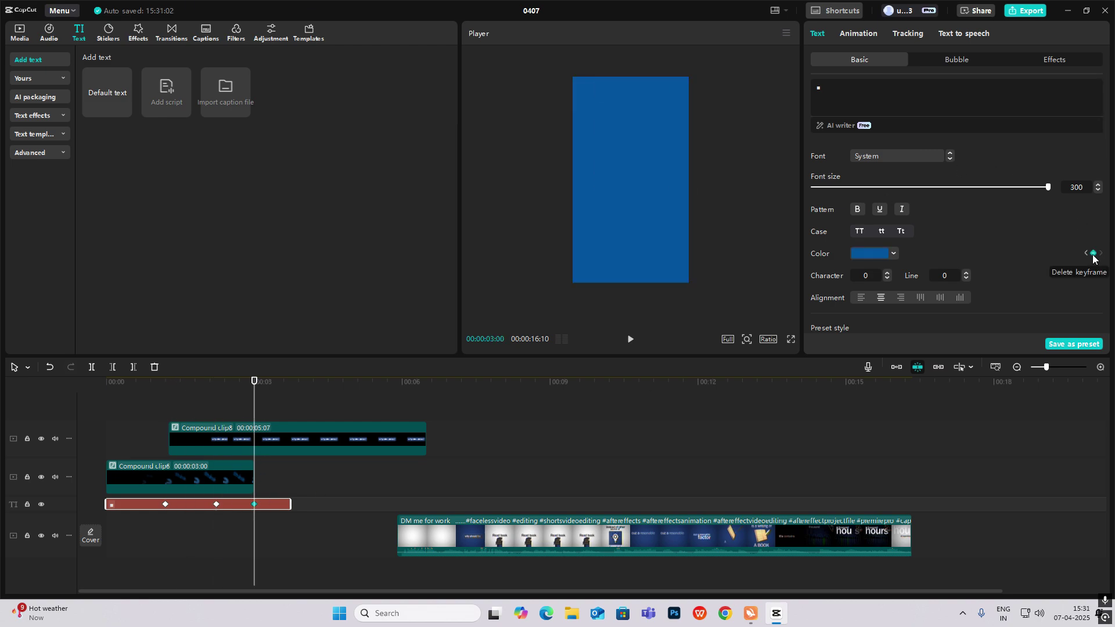
pyautogui.click(871, 254)
pyautogui.moveTo(875, 269); pyautogui.dragTo(496, 81)
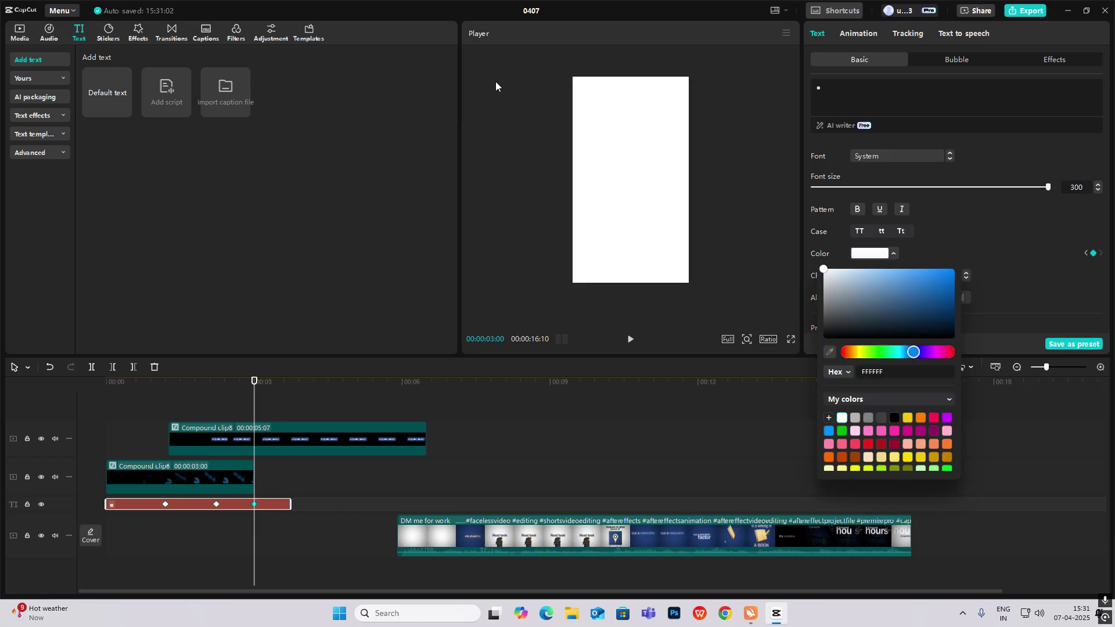
pyautogui.click(216, 400)
pyautogui.press('space')
# Check the "Read book" scene in the reference clip and add cylinder anio.mov directly after the first compound clip on its track.
pyautogui.moveTo(467, 494); pyautogui.dragTo(496, 514)
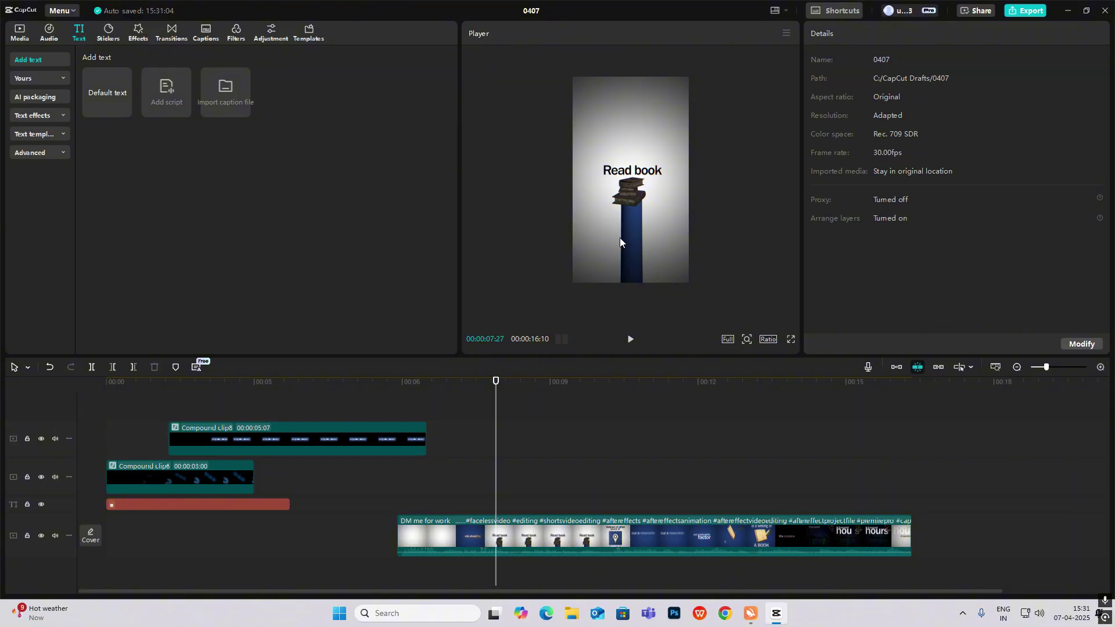
pyautogui.moveTo(496, 454)
pyautogui.mouseDown()
pyautogui.moveTo(480, 459)
pyautogui.moveTo(513, 463)
pyautogui.moveTo(478, 465)
pyautogui.mouseUp()
pyautogui.click(22, 36)
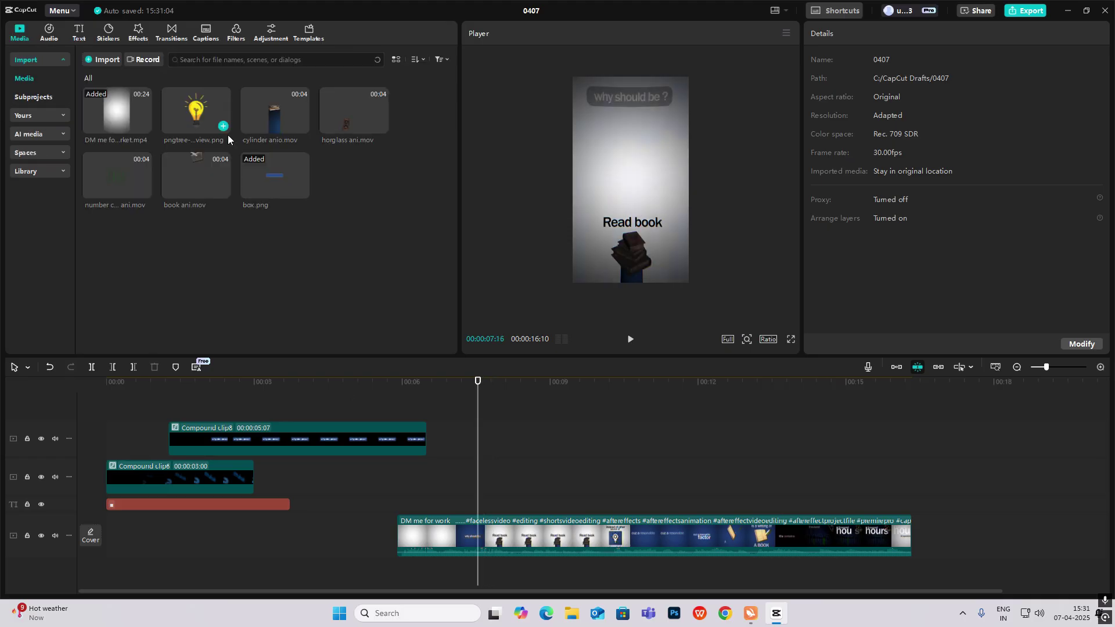
pyautogui.moveTo(279, 125); pyautogui.dragTo(255, 471)
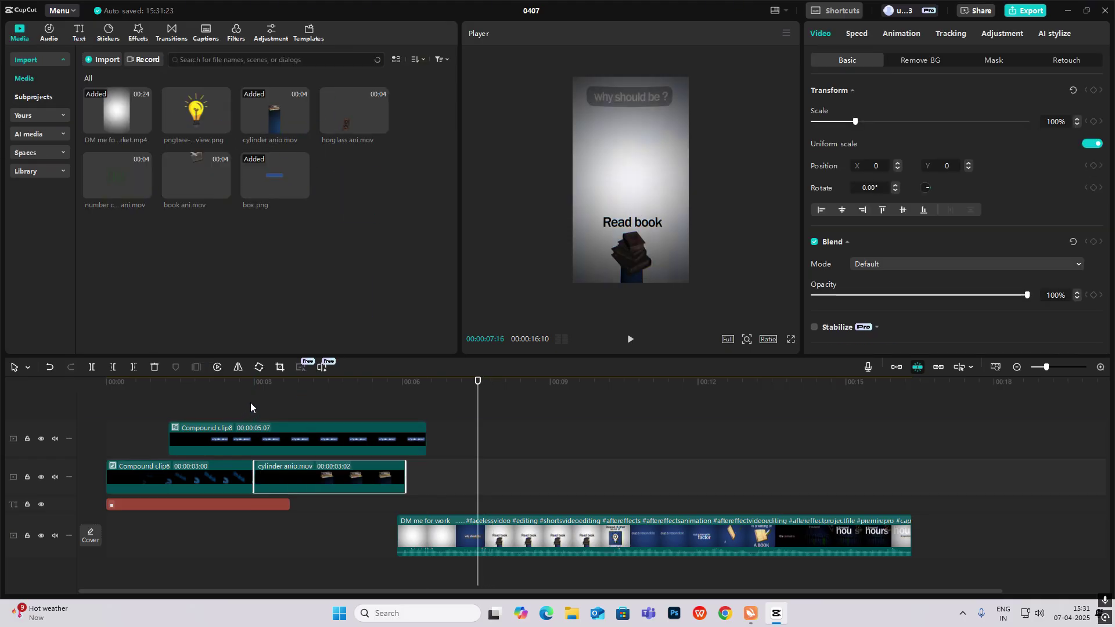
# Trim the "why should be?" clip to end at about 00:00:03:06 and extend the background text to the cylinder clip's end.
pyautogui.moveTo(250, 406)
pyautogui.mouseDown()
pyautogui.moveTo(251, 381)
pyautogui.moveTo(291, 385)
pyautogui.moveTo(279, 418)
pyautogui.moveTo(257, 418)
pyautogui.mouseUp()
pyautogui.click(307, 431)
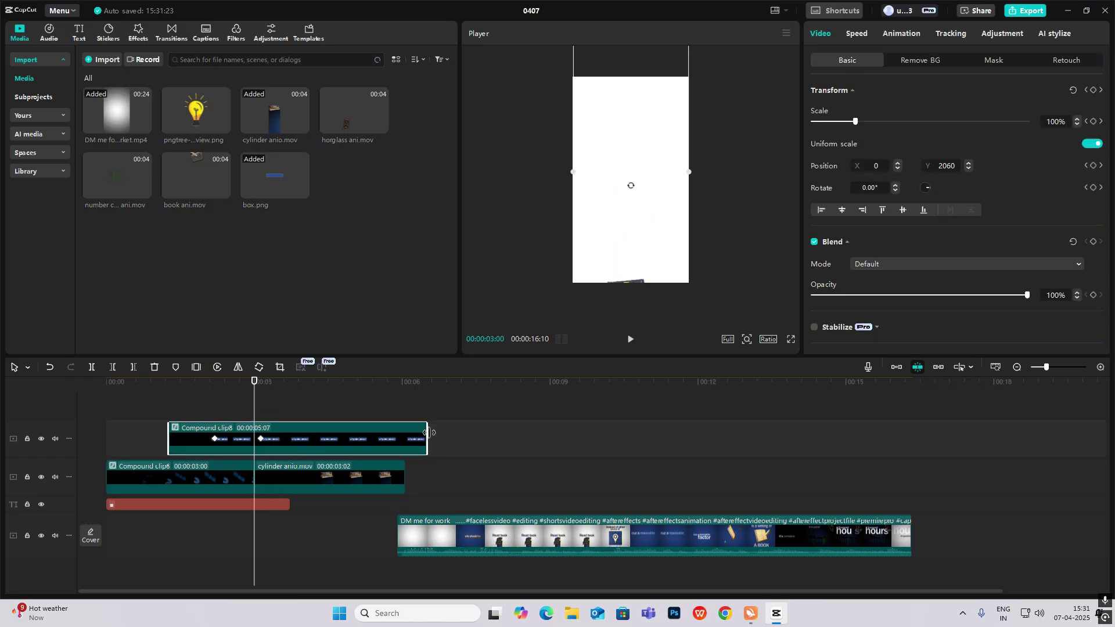
pyautogui.moveTo(428, 433); pyautogui.dragTo(519, 530)
# Add a text clip after the "why should be?" clip, place it above the book stack and make it read "read book".
pyautogui.click(302, 401)
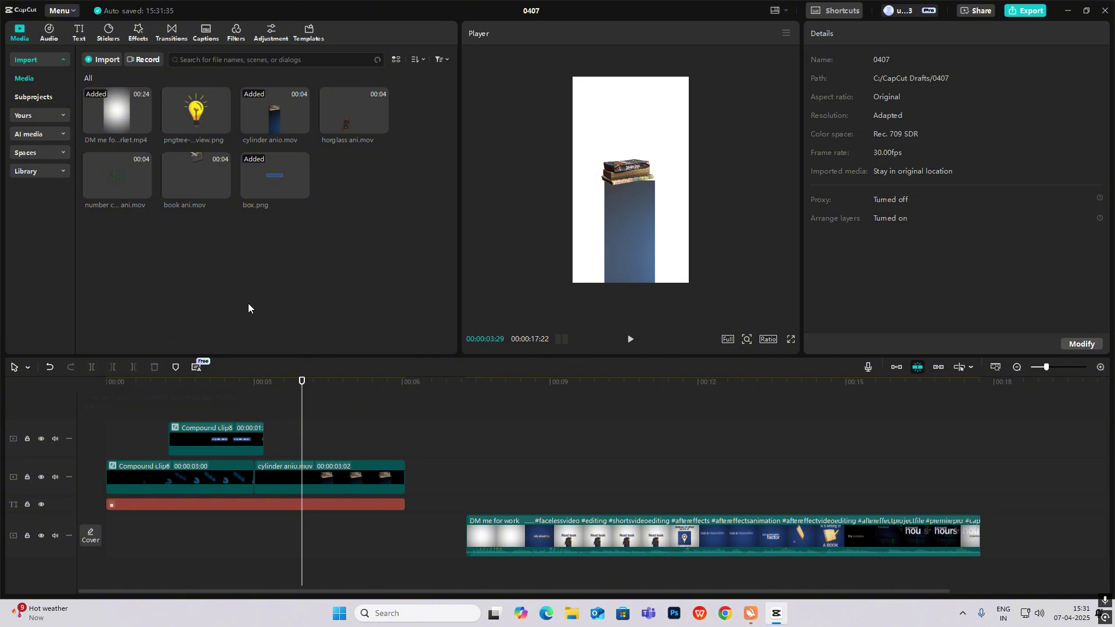
pyautogui.click(79, 33)
pyautogui.moveTo(107, 96); pyautogui.dragTo(270, 446)
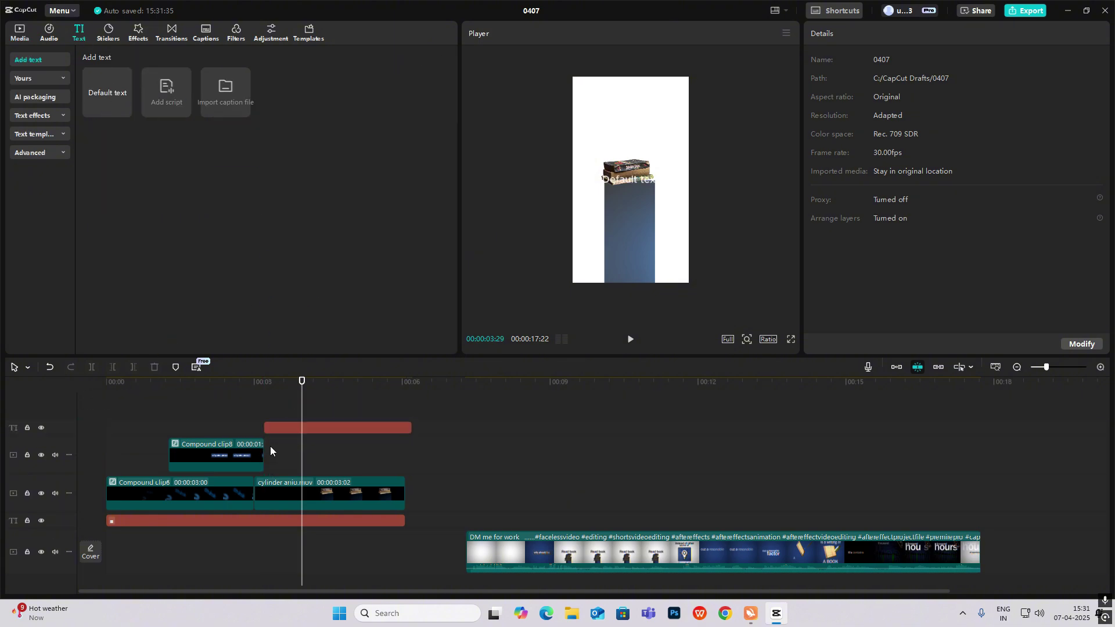
pyautogui.moveTo(634, 180); pyautogui.dragTo(633, 157)
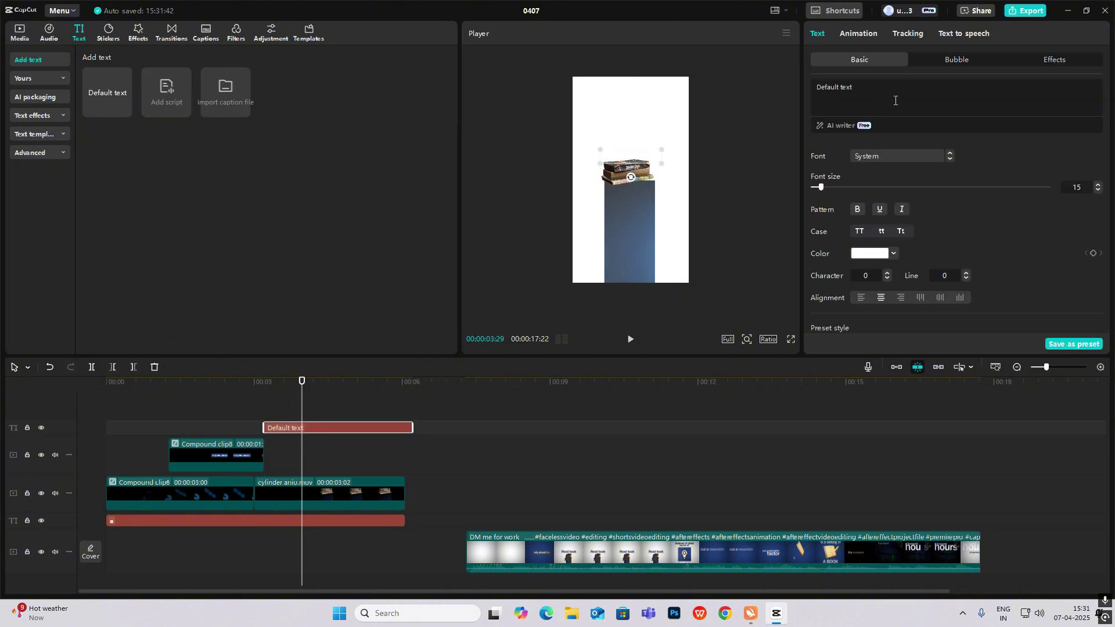
pyautogui.click(897, 100)
pyautogui.write('read book')
# Style the "read book" text in black, bold and the Rubik font.
pyautogui.click(876, 255)
pyautogui.moveTo(883, 296); pyautogui.dragTo(576, 515)
pyautogui.click(856, 215)
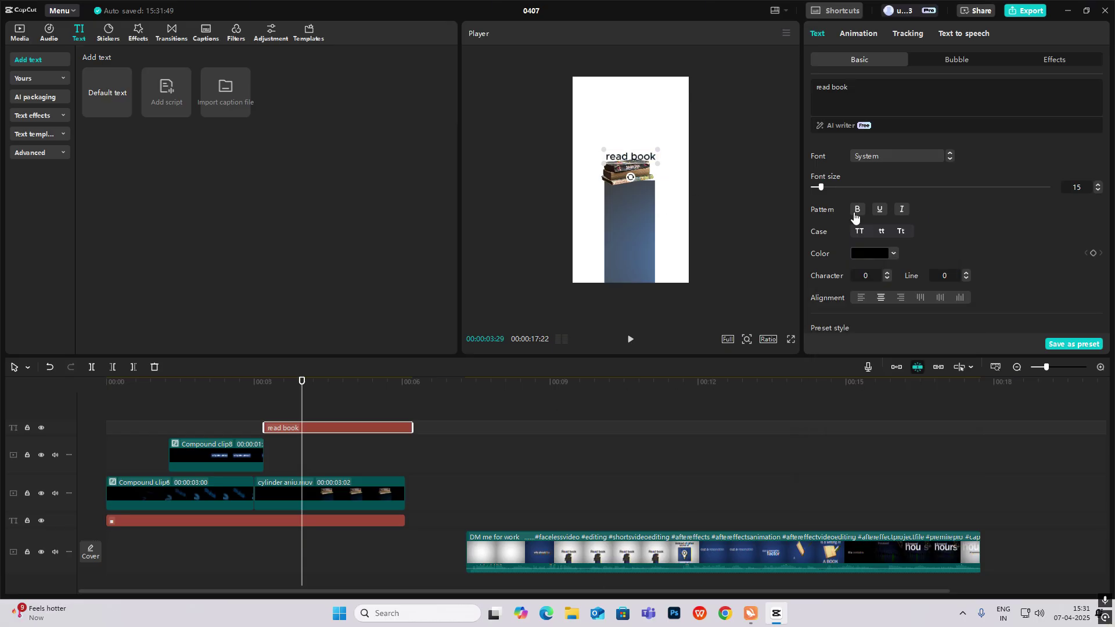
pyautogui.click(896, 160)
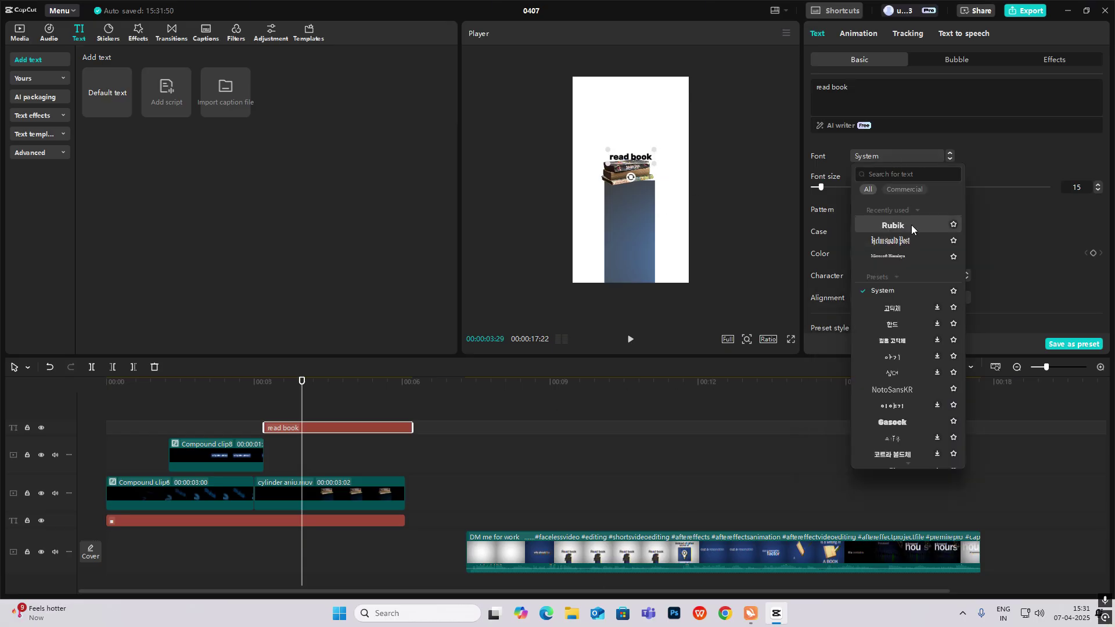
pyautogui.click(912, 225)
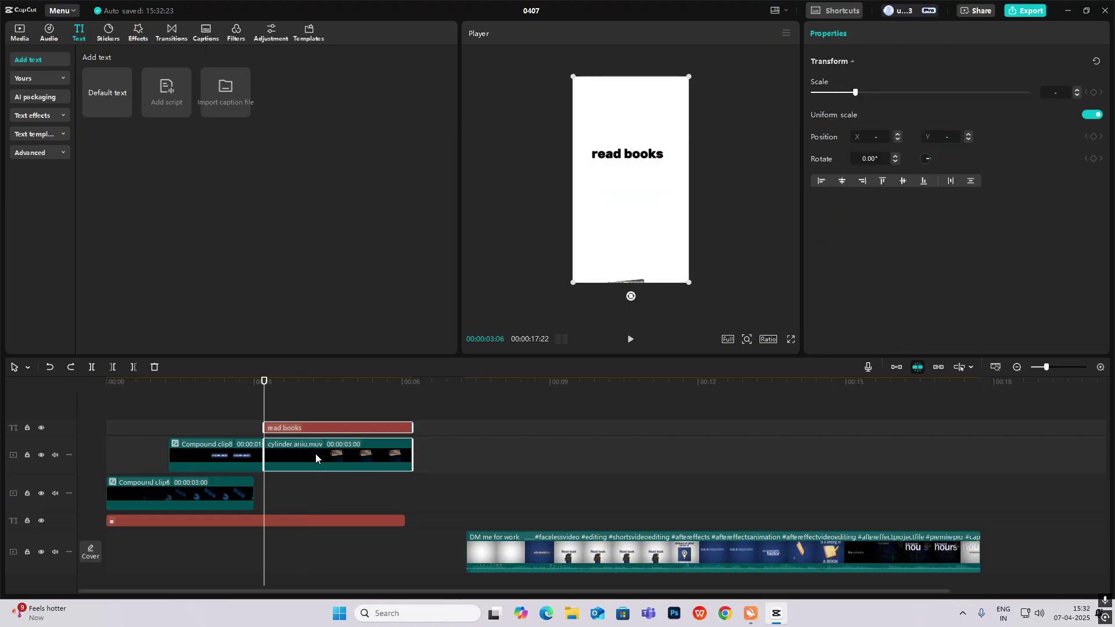
# Move the "read books" and cylinder clips below the "why should be?" track, and shift the cylinder clip down to Y -200.
pyautogui.moveTo(316, 454); pyautogui.dragTo(318, 497)
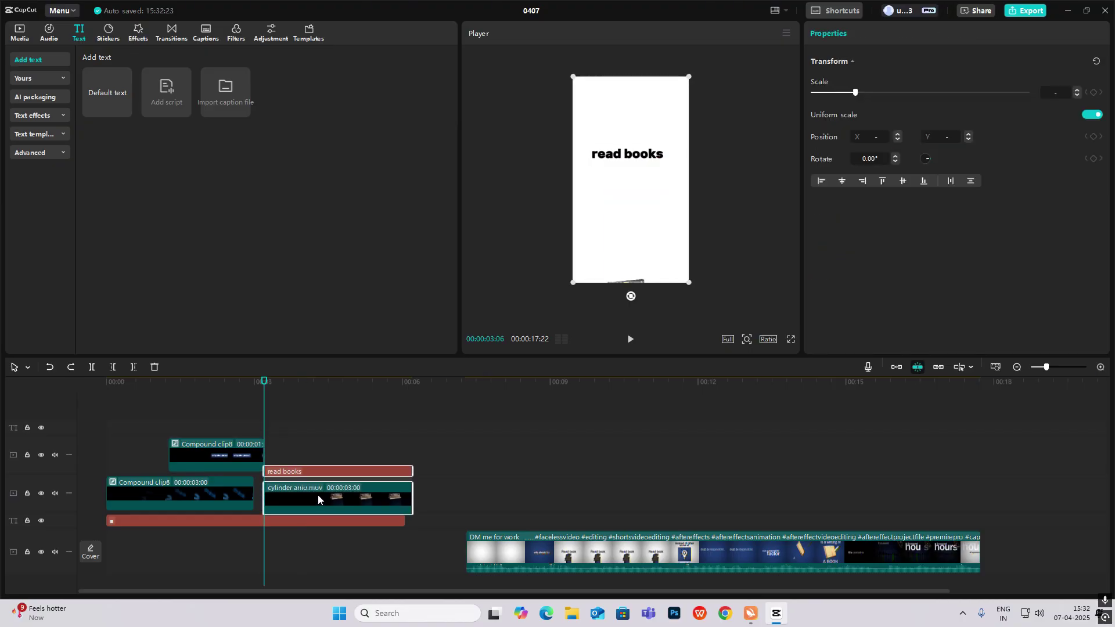
pyautogui.moveTo(264, 425)
pyautogui.mouseDown()
pyautogui.moveTo(308, 425)
pyautogui.moveTo(265, 427)
pyautogui.mouseUp()
pyautogui.click(281, 466)
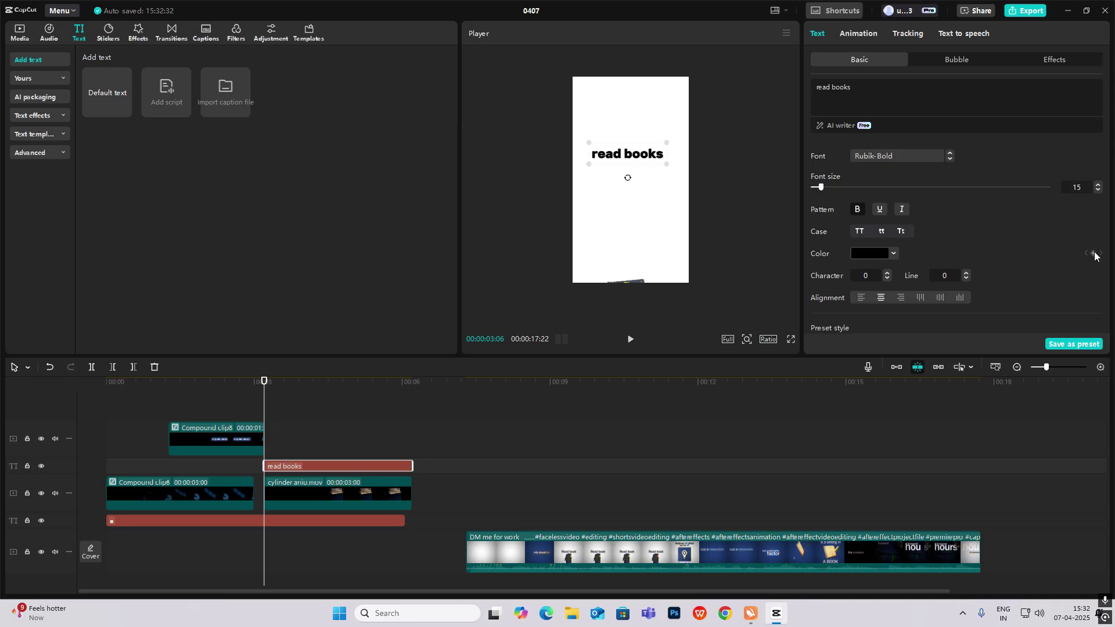
pyautogui.moveTo(646, 160); pyautogui.dragTo(665, 257)
pyautogui.click(357, 494)
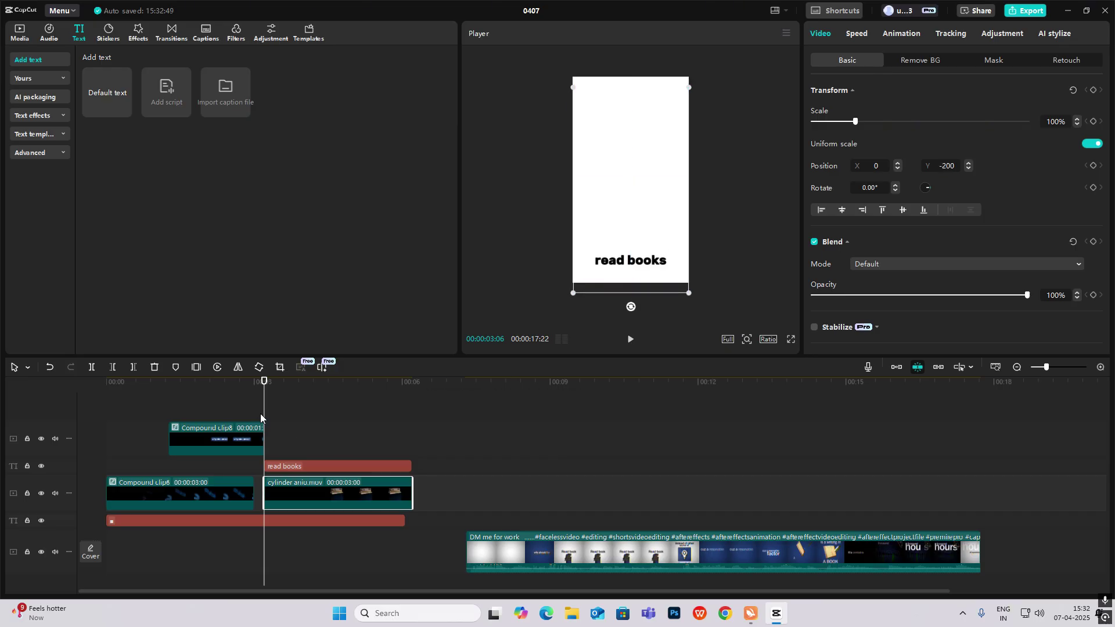
# Move the "read books" text below the frame to about Y -2120 and add a Transform keyframe at 00:00:03:06.
pyautogui.click(290, 411)
pyautogui.moveTo(290, 410); pyautogui.dragTo(266, 417)
pyautogui.click(293, 468)
pyautogui.moveTo(649, 264); pyautogui.dragTo(649, 296)
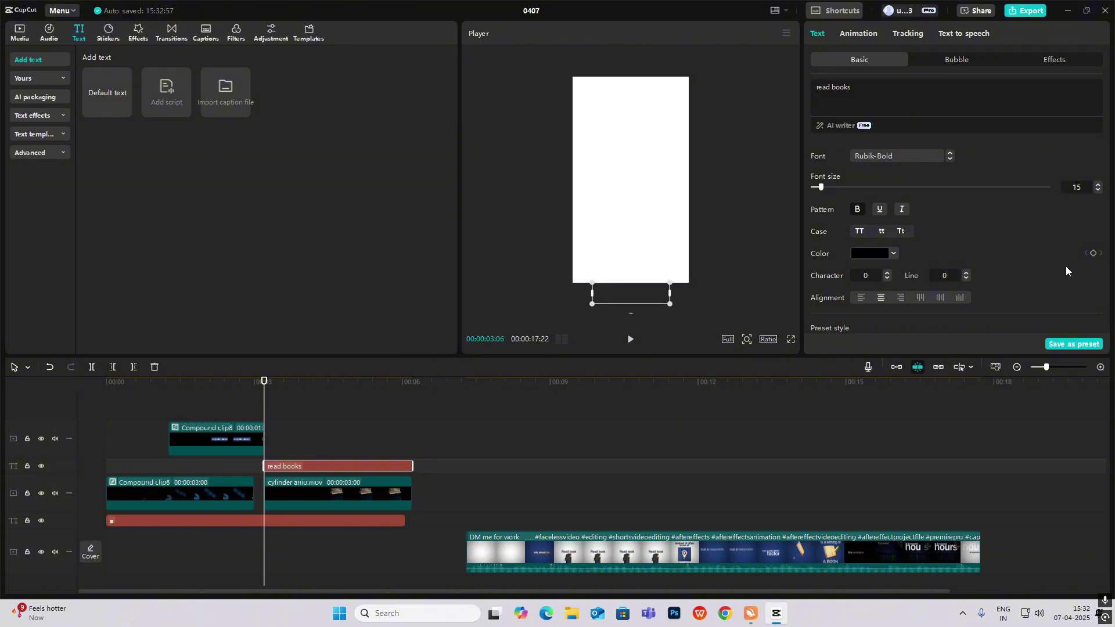
pyautogui.scroll(-5, 1074, 259)
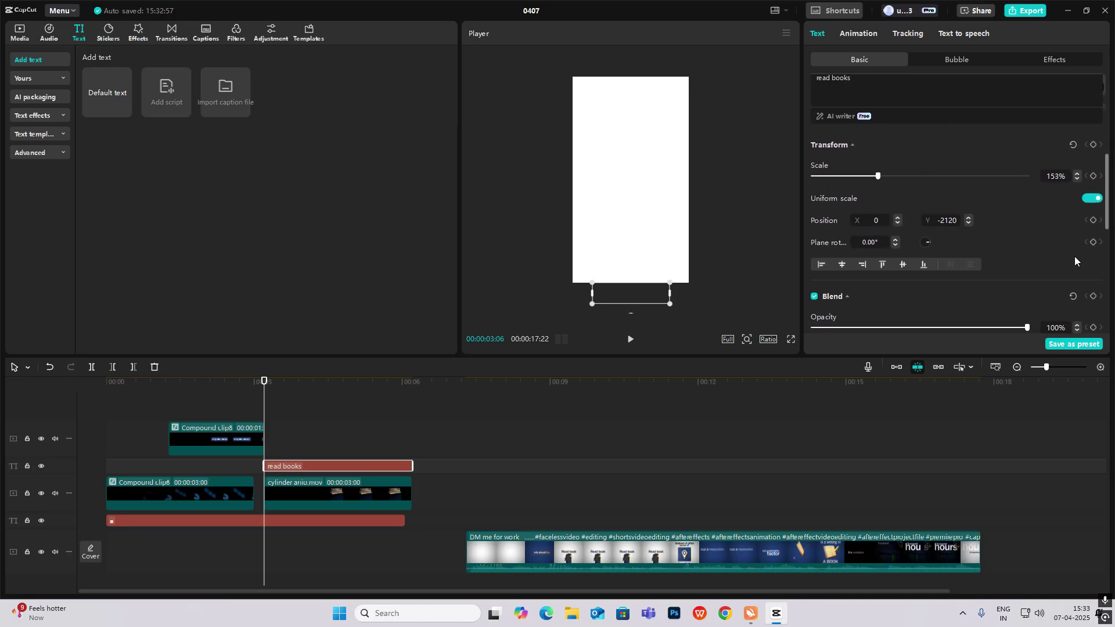
# Keyframe the "read books" text at 00:00:04:17 just above the book stack, at about Y 322, and preview the rise.
pyautogui.moveTo(265, 402); pyautogui.dragTo(331, 427)
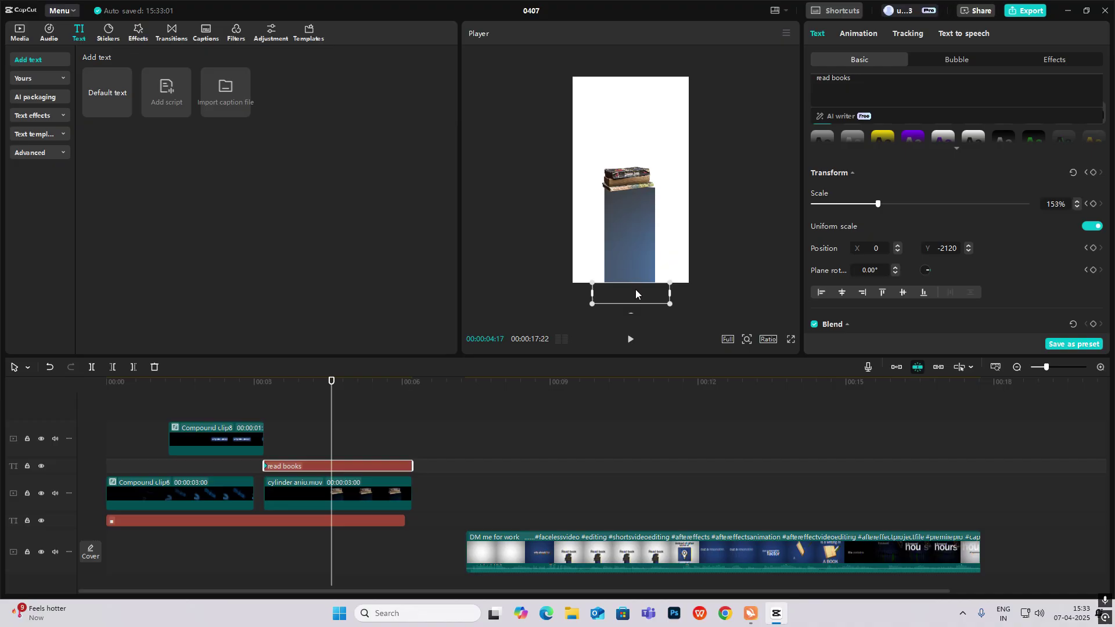
pyautogui.moveTo(638, 293); pyautogui.dragTo(632, 151)
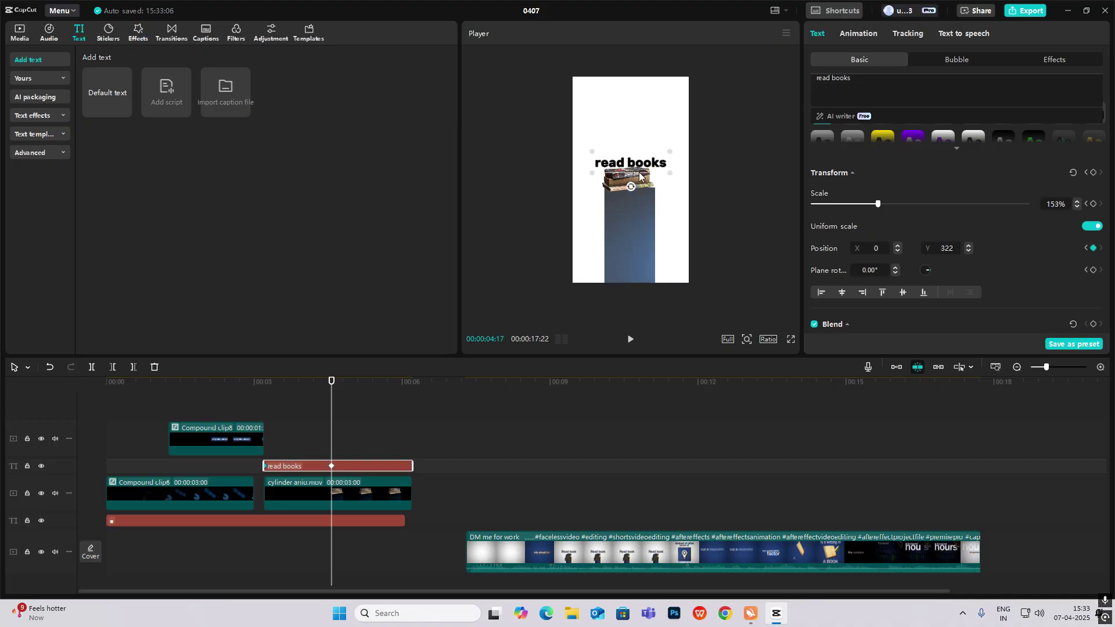
pyautogui.moveTo(265, 420); pyautogui.dragTo(341, 465)
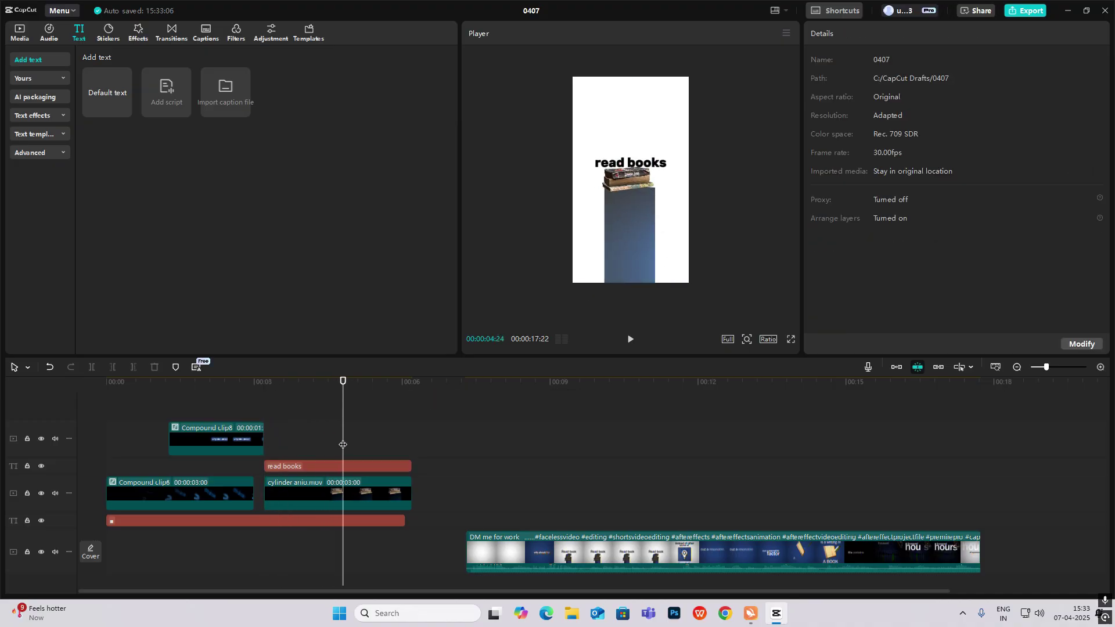
# Compare the Quad Ease, Quad Out and Cubic Out presets on the "read books" Y position curve and apply Cubic Out.
pyautogui.click(340, 467)
pyautogui.hotkey('alt', 'k')
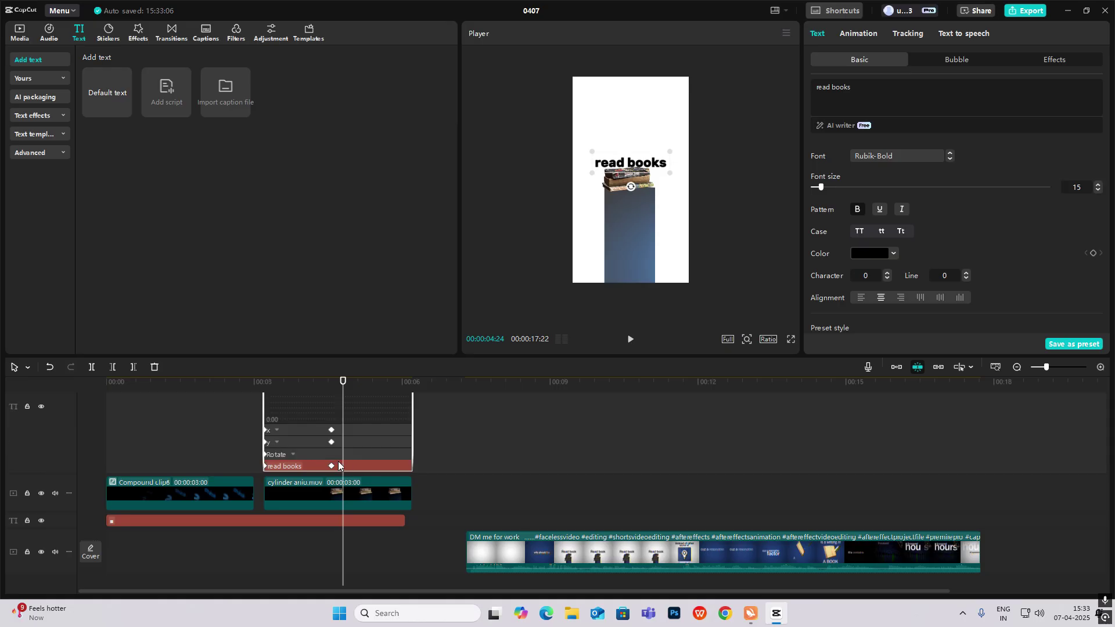
pyautogui.click(301, 502)
pyautogui.click(300, 505)
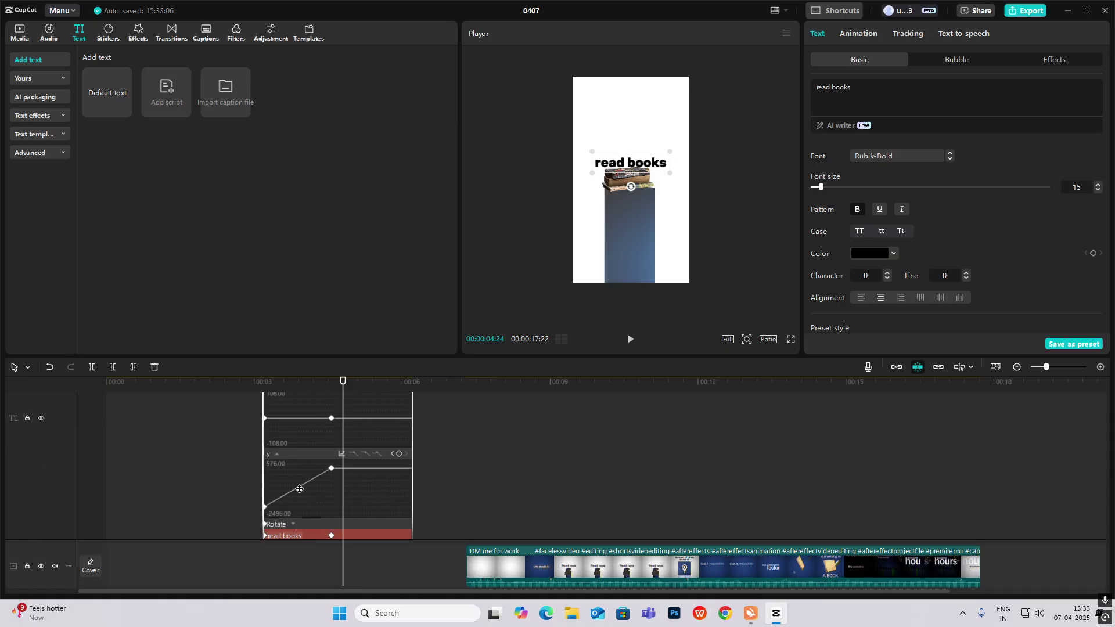
pyautogui.click(342, 456)
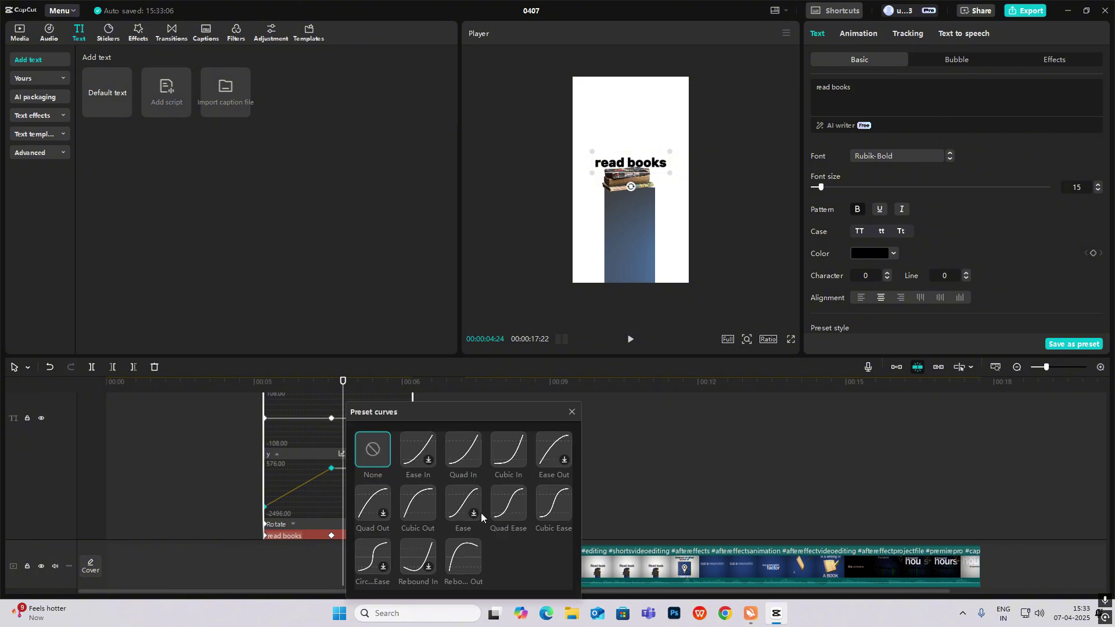
pyautogui.click(514, 509)
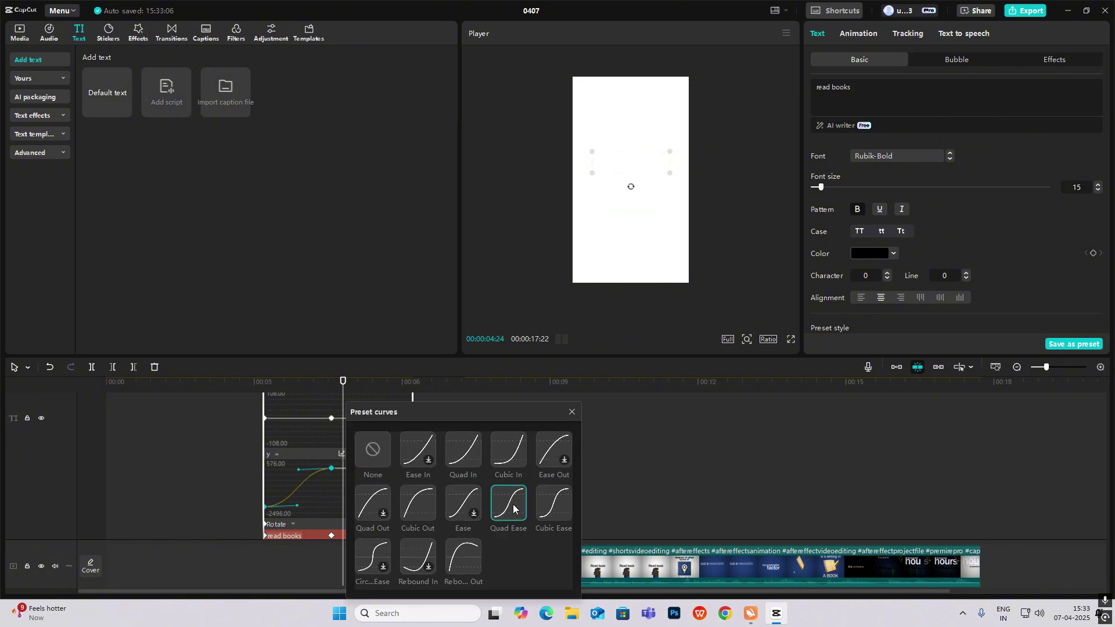
pyautogui.click(424, 501)
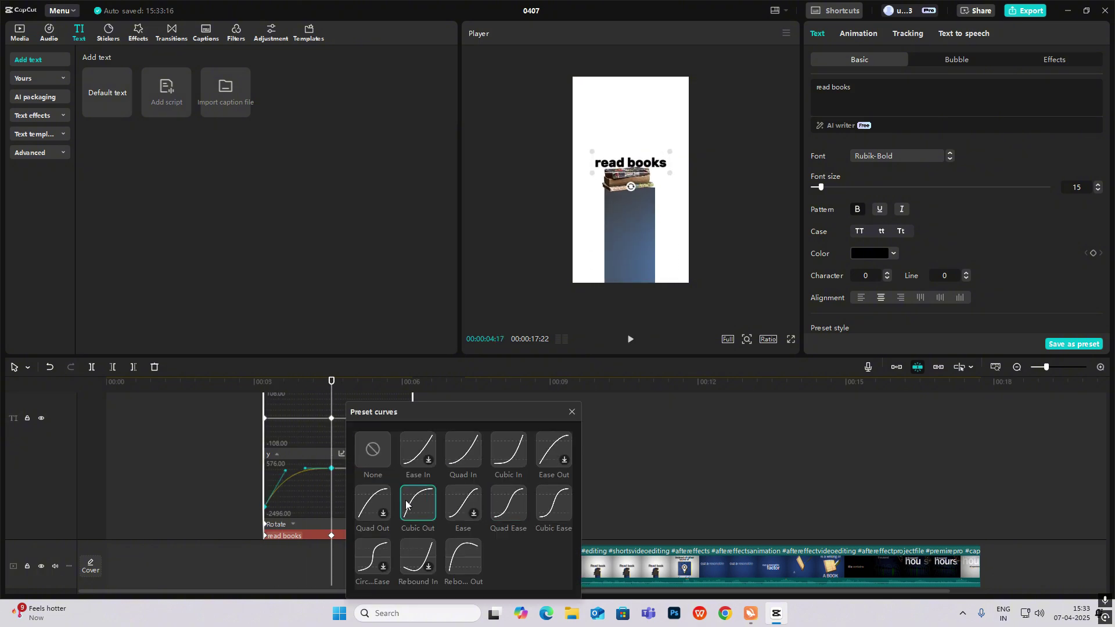
pyautogui.click(381, 505)
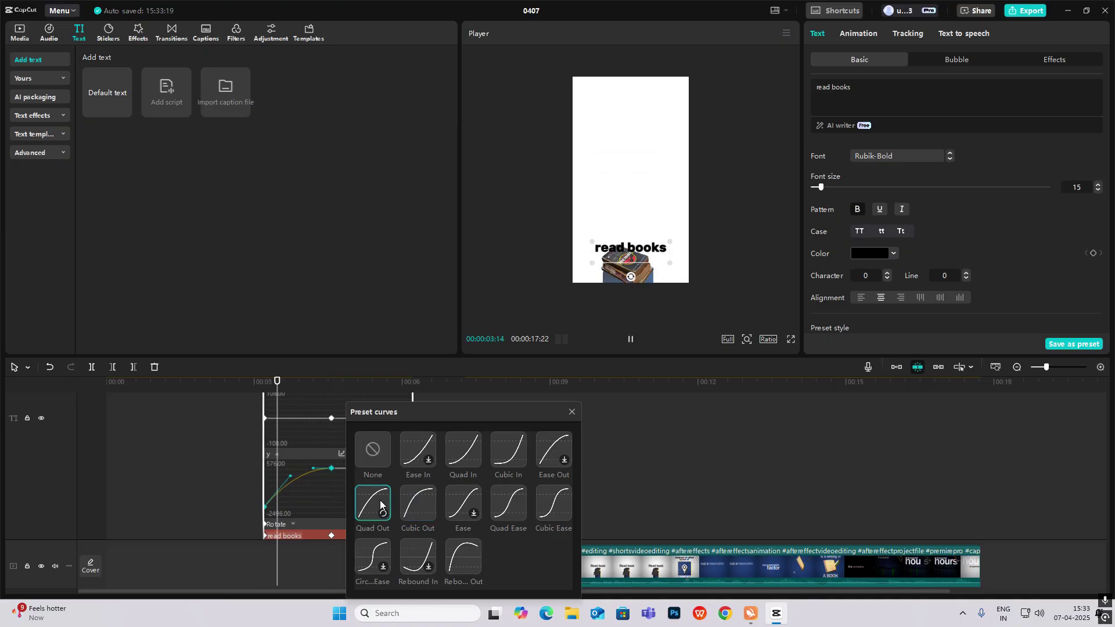
pyautogui.click(427, 498)
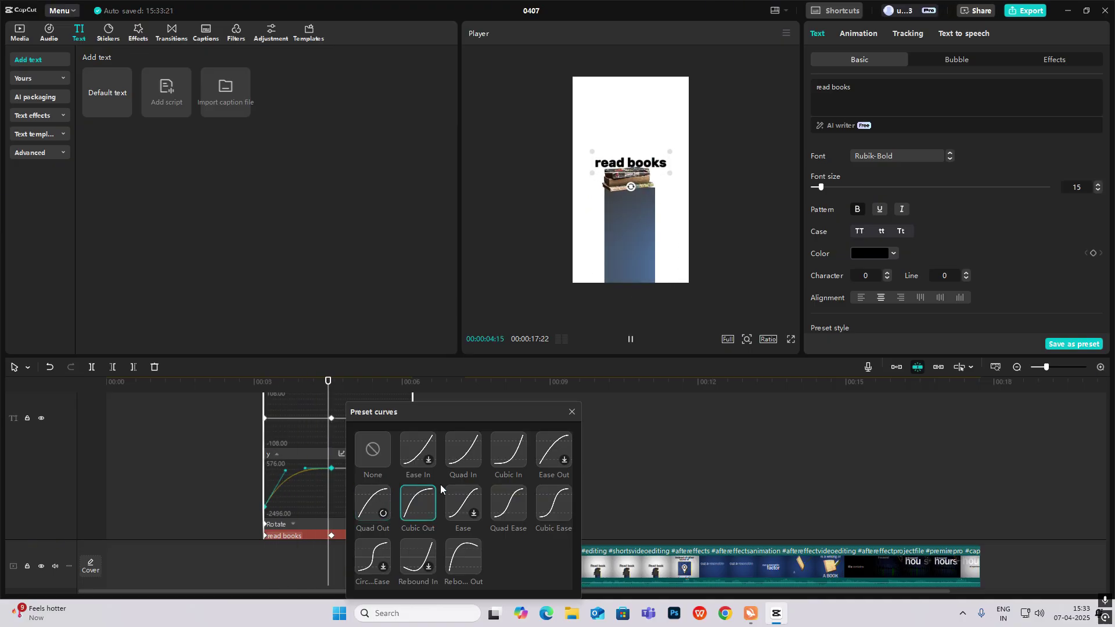
pyautogui.click(572, 412)
# Lower the start handle of the "read books" Y position curve so the text rises less steeply with the books.
pyautogui.click(262, 461)
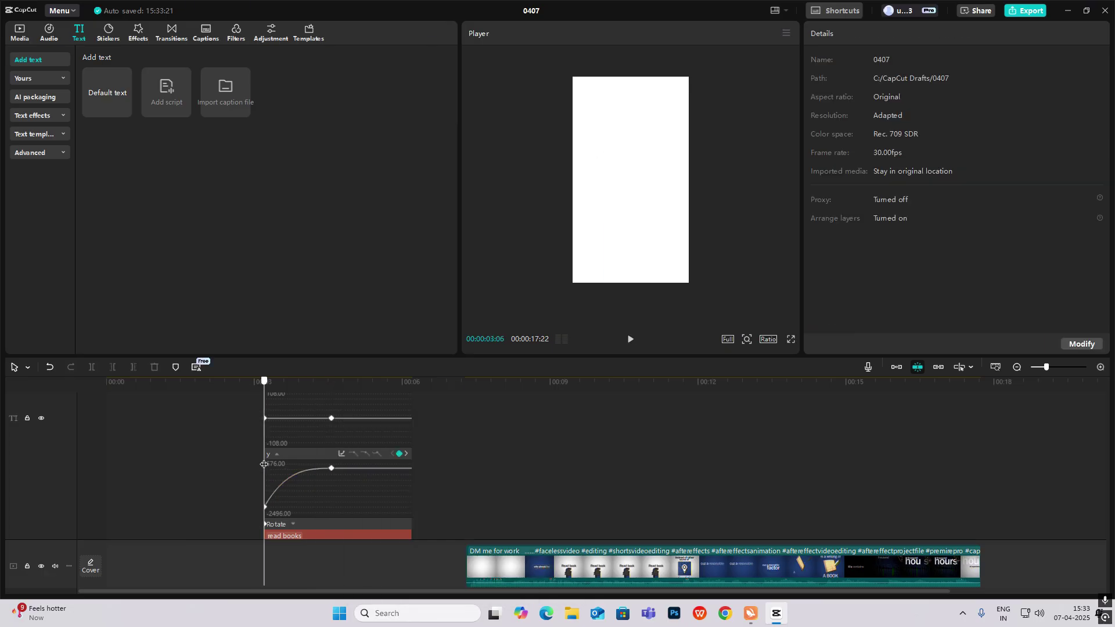
pyautogui.moveTo(263, 461); pyautogui.dragTo(269, 466)
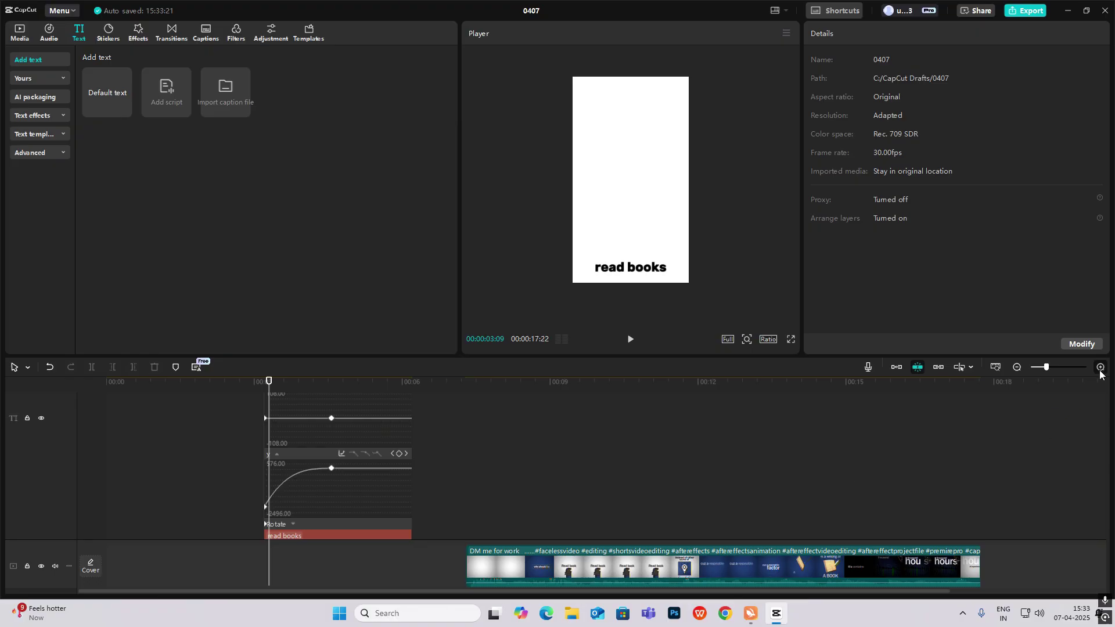
pyautogui.click(1100, 369)
pyautogui.click(266, 506)
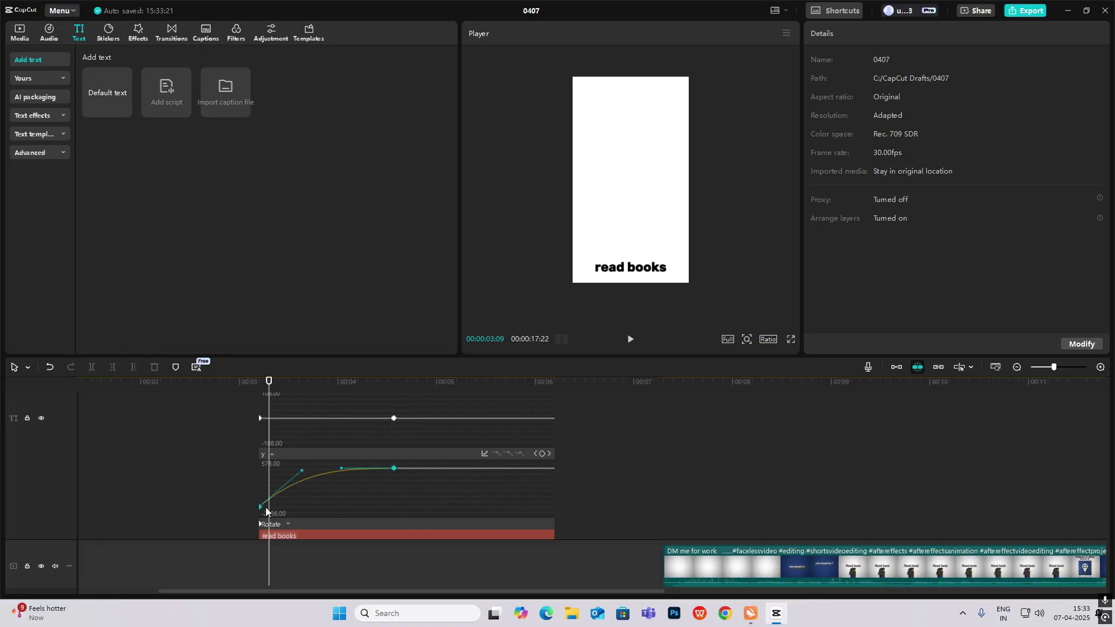
pyautogui.click(299, 405)
pyautogui.click(308, 481)
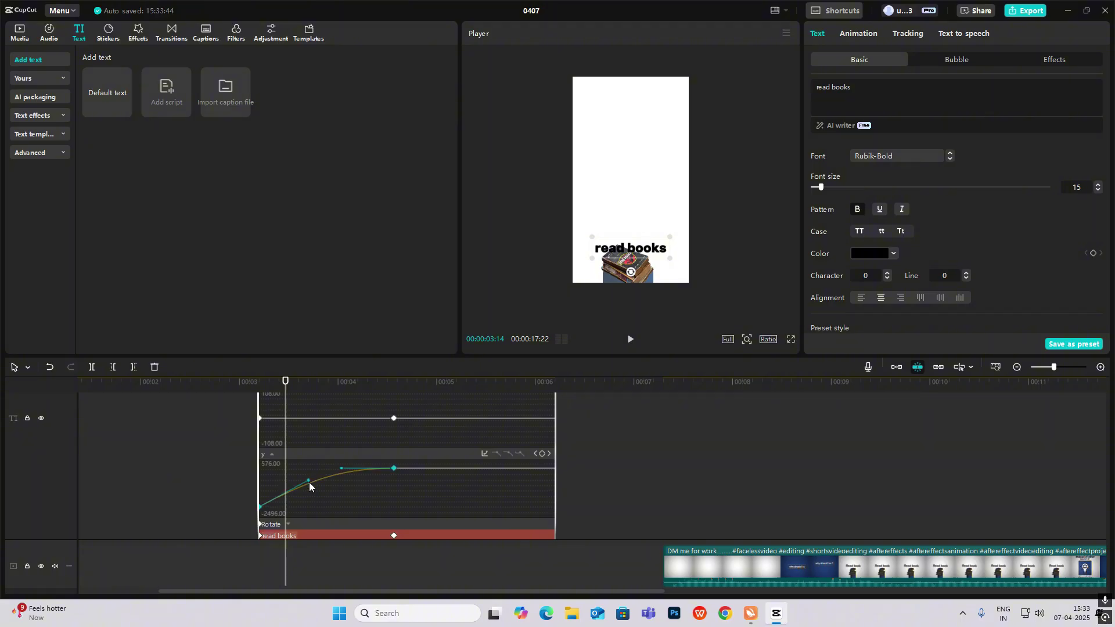
# Lengthen and raise the start handle of the "read books" Y position curve and preview the rise.
pyautogui.moveTo(309, 482); pyautogui.dragTo(329, 467)
pyautogui.press('space')
pyautogui.press('space')
pyautogui.hotkey('alt', 'k')
pyautogui.click(374, 427)
pyautogui.click(328, 467)
pyautogui.hotkey('alt', 'k')
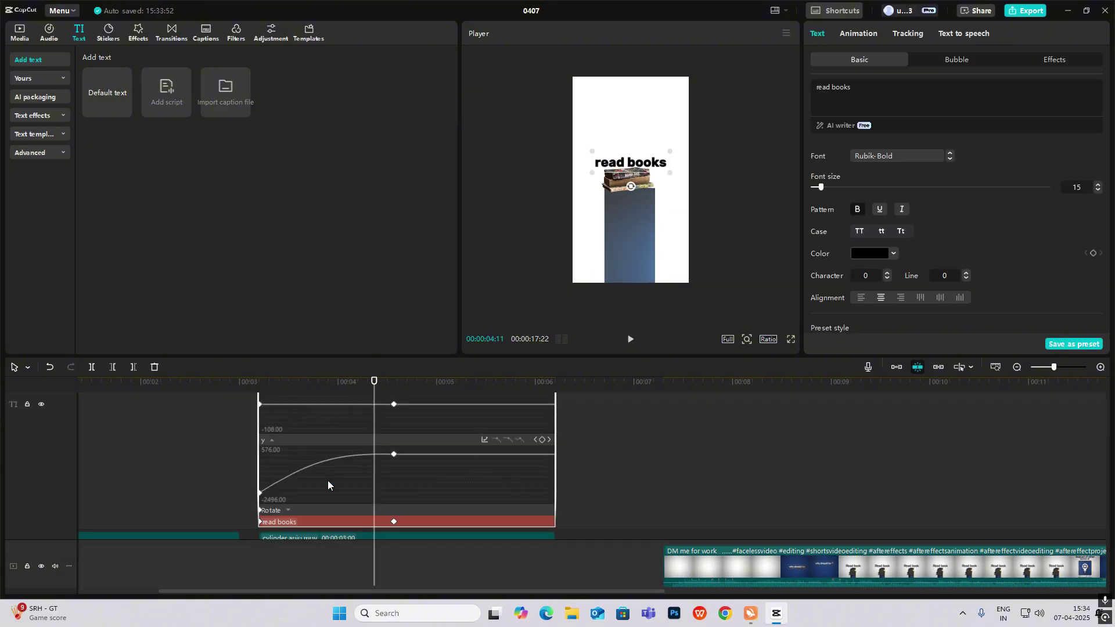
# Check the "read books" Y position curve, hide the keyframe curves and play the rise with the book stack.
pyautogui.click(394, 455)
pyautogui.click(311, 458)
pyautogui.click(293, 402)
pyautogui.press('space')
pyautogui.press('space')
pyautogui.hotkey('alt', 'k')
pyautogui.click(263, 427)
pyautogui.press('space')
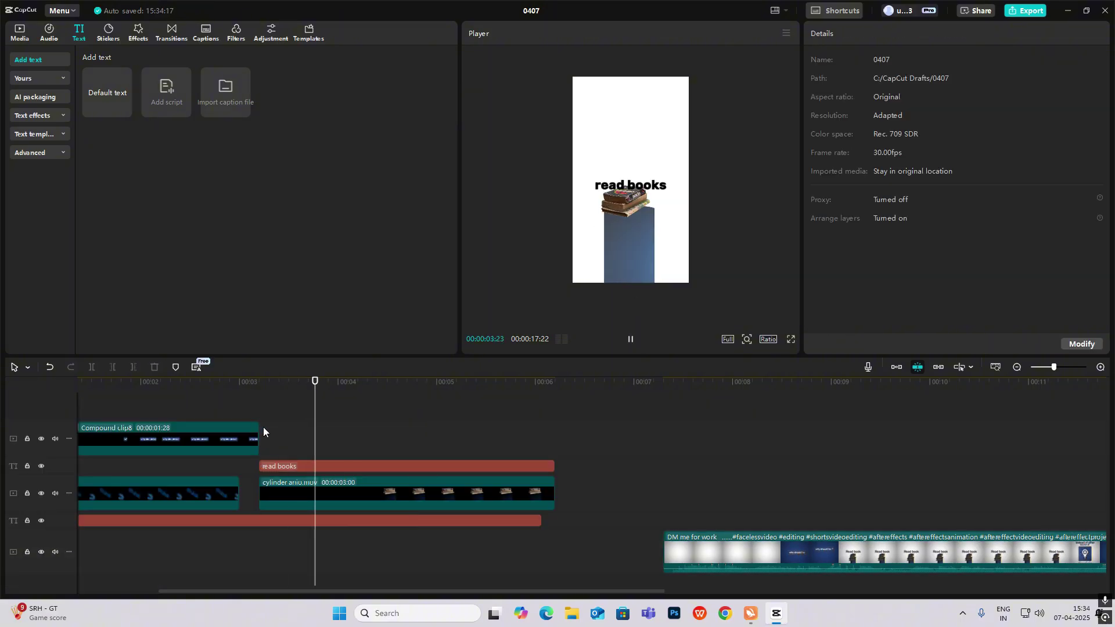
# Combine the "read books" text and the cylinder book animation into one compound clip and scrub through it.
pyautogui.click(393, 485)
pyautogui.click(365, 469)
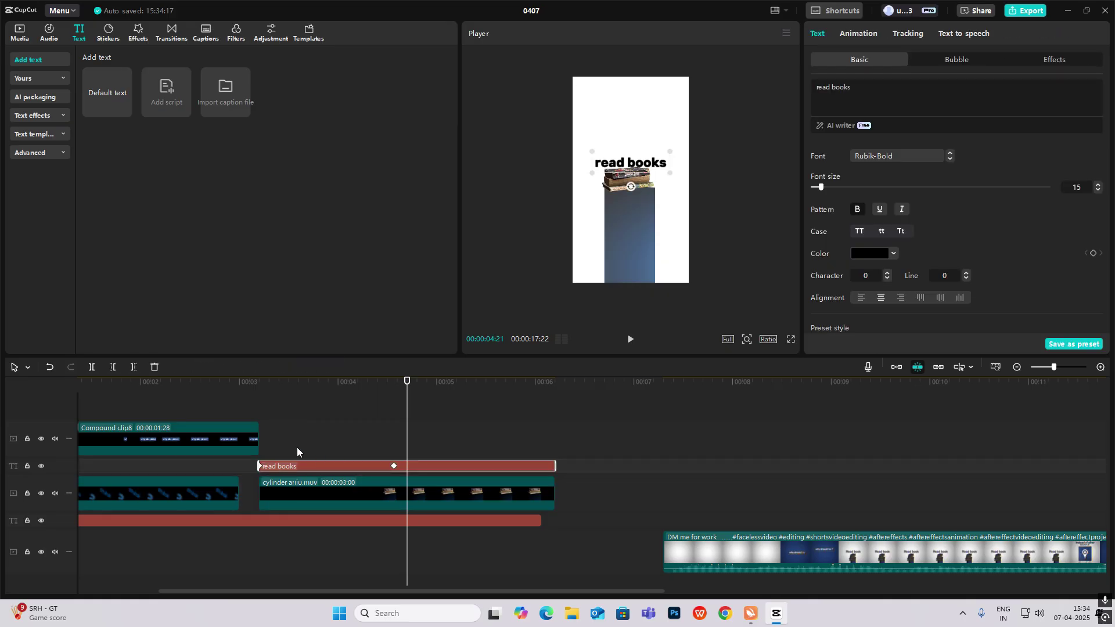
pyautogui.click(291, 445)
pyautogui.click(365, 492)
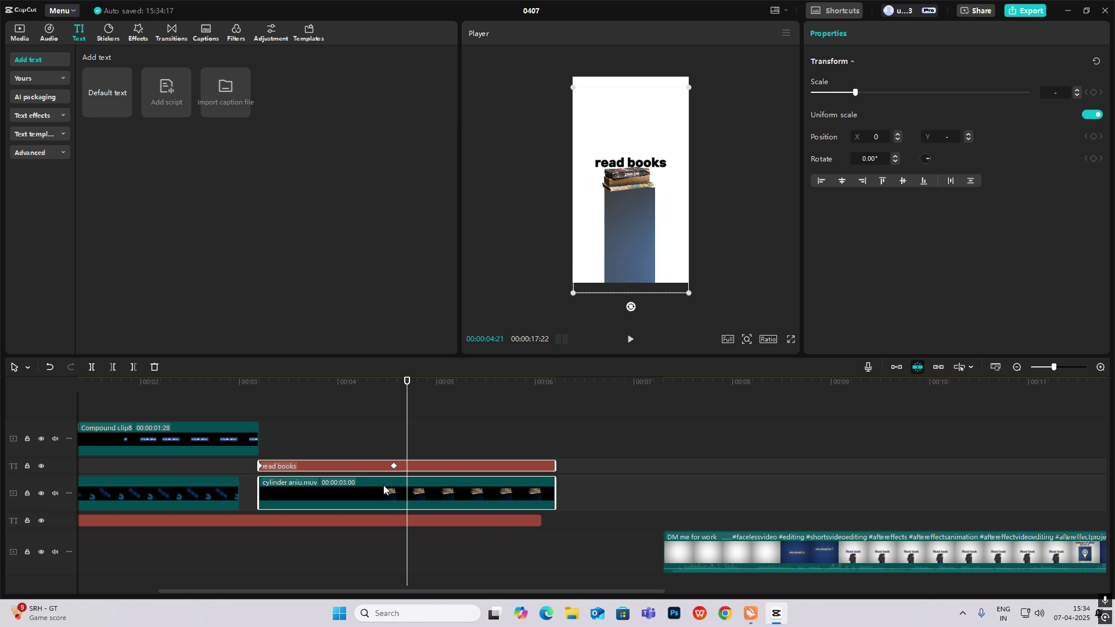
pyautogui.hotkey('alt', 'g')
pyautogui.click(284, 428)
pyautogui.moveTo(284, 428); pyautogui.dragTo(332, 503)
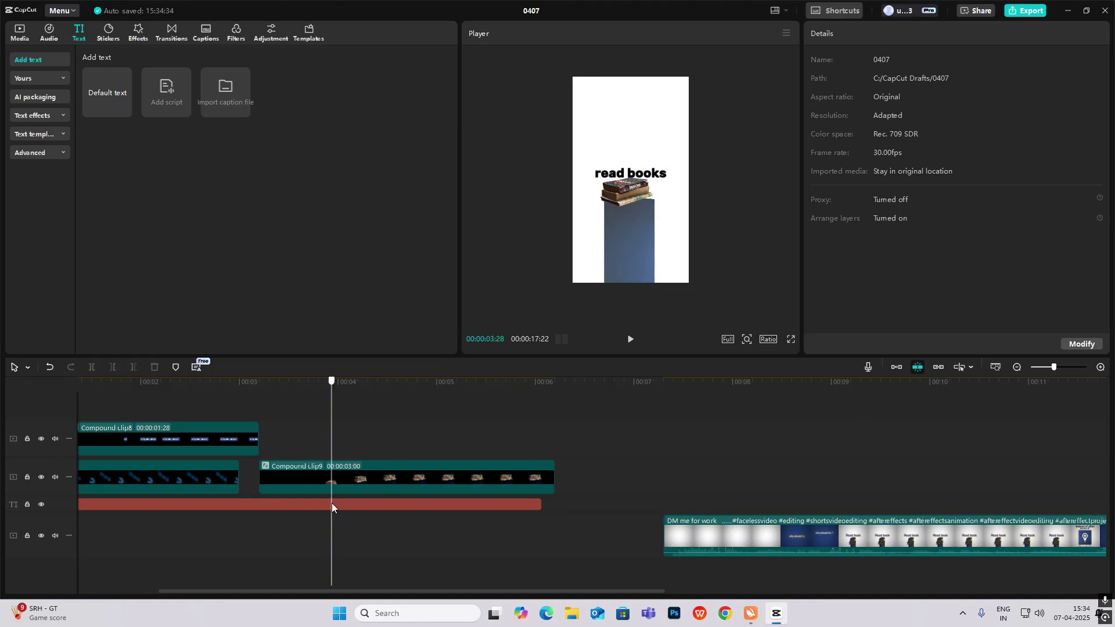
# Keyframe the "read books" compound clip's Transform at 00:00:03:29, and move it out of frame to X 1773 at 00:00:04:15.
pyautogui.click(362, 478)
pyautogui.click(857, 34)
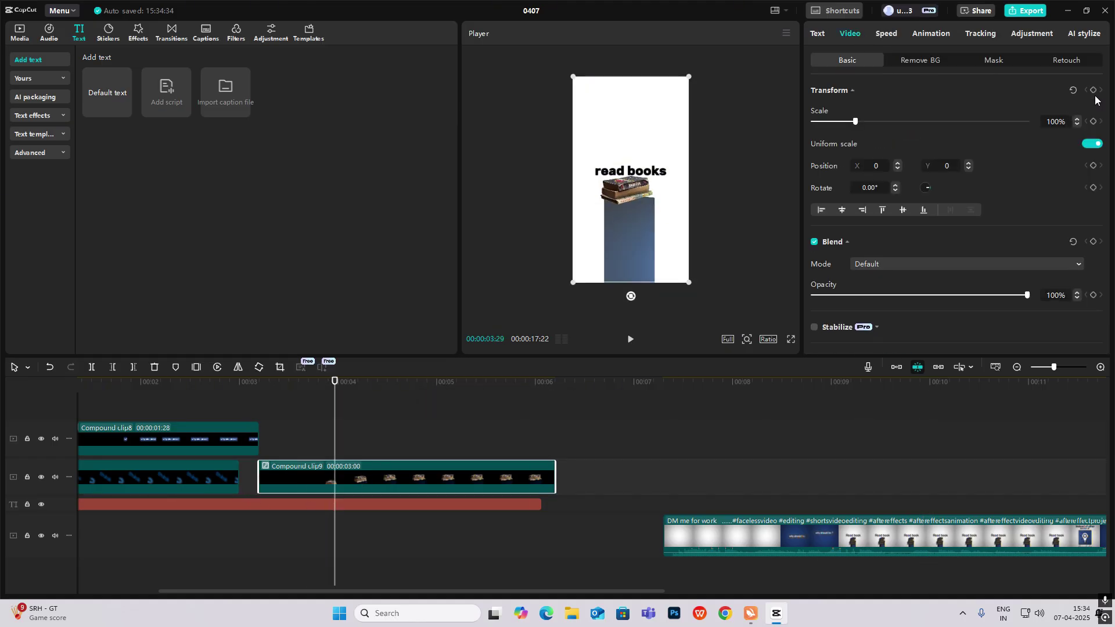
pyautogui.click(1093, 91)
pyautogui.moveTo(335, 418); pyautogui.dragTo(388, 445)
pyautogui.moveTo(643, 257); pyautogui.dragTo(731, 283)
# Apply an easing preset to the X position curve of the "read books" compound clip's exit.
pyautogui.hotkey('alt', 'k')
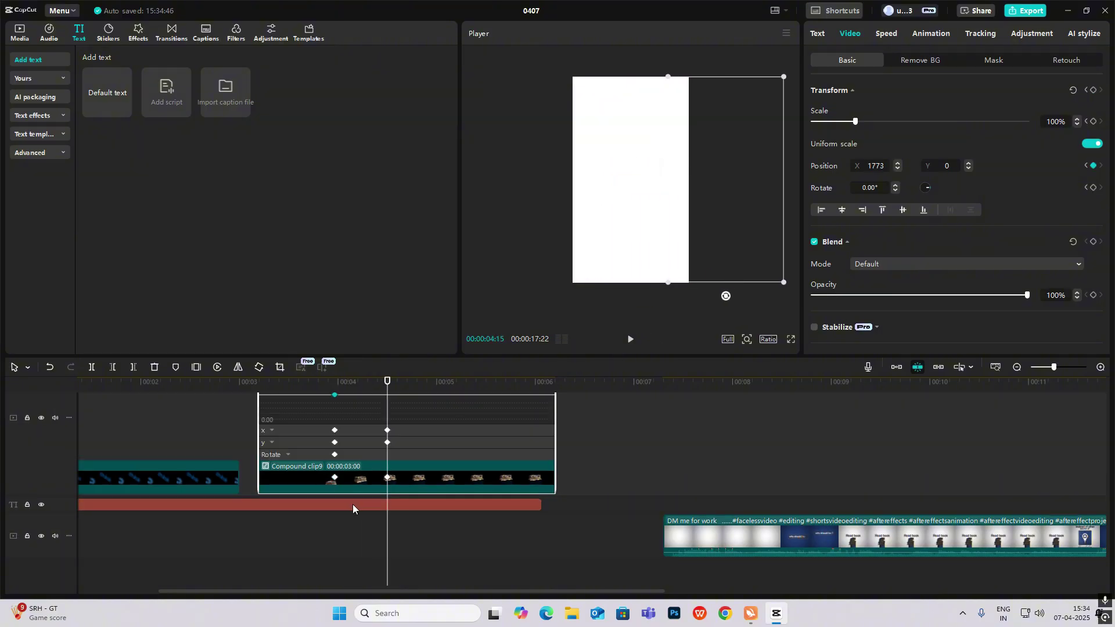
pyautogui.scroll(3, 357, 506)
pyautogui.click(365, 519)
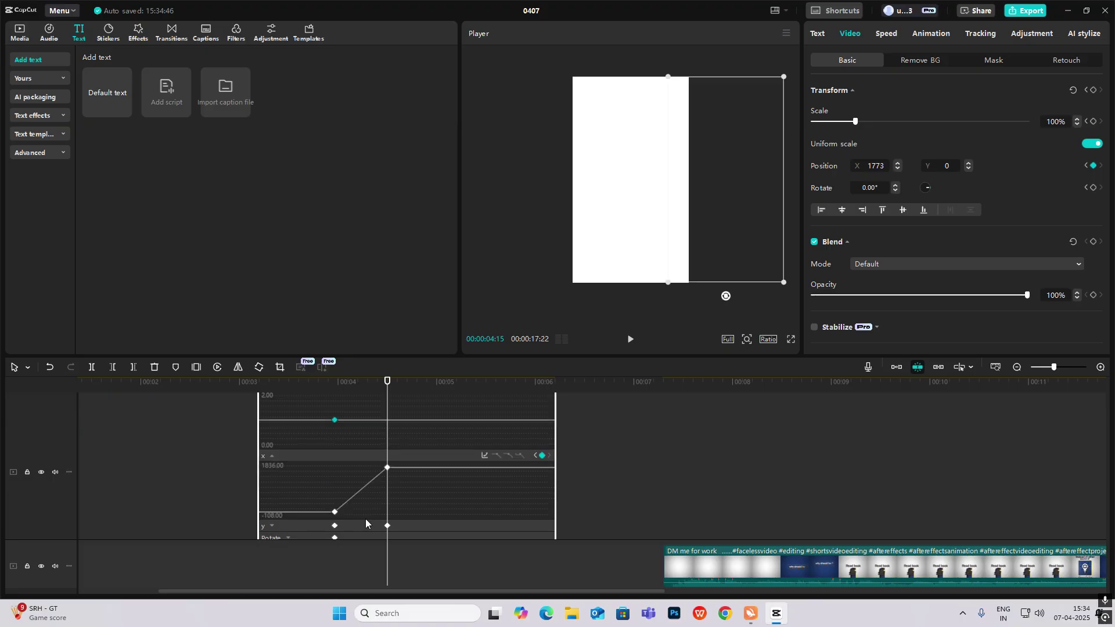
pyautogui.click(483, 457)
pyautogui.click(651, 503)
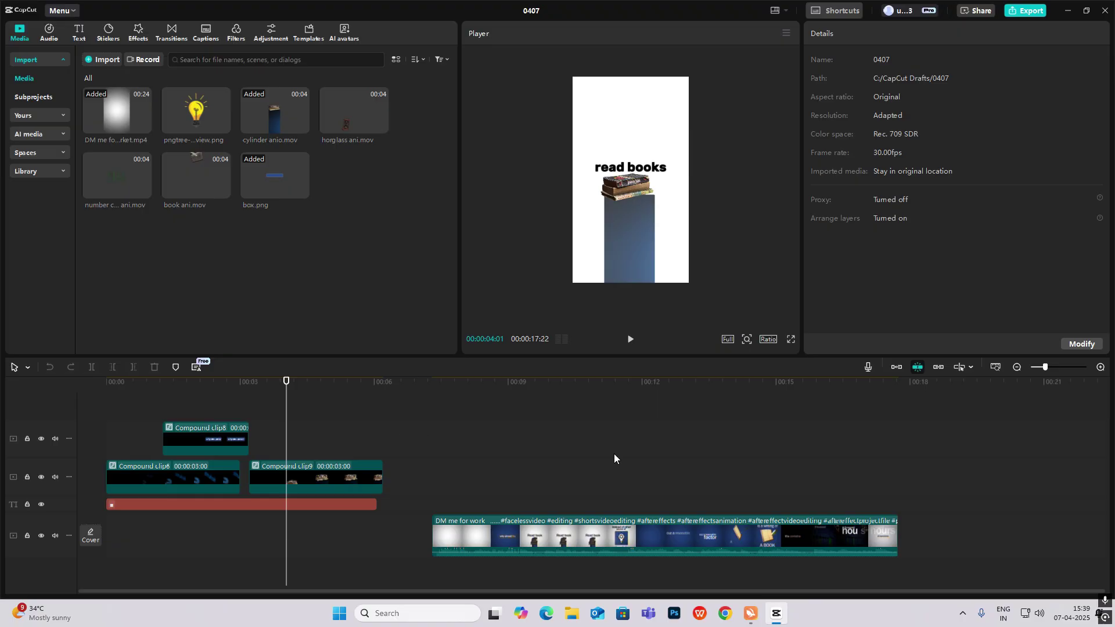
# Check the "knowledge" scene in the reference video and add a default text layer starting at about 00:00:04.
pyautogui.click(516, 469)
pyautogui.moveTo(517, 471); pyautogui.dragTo(602, 505)
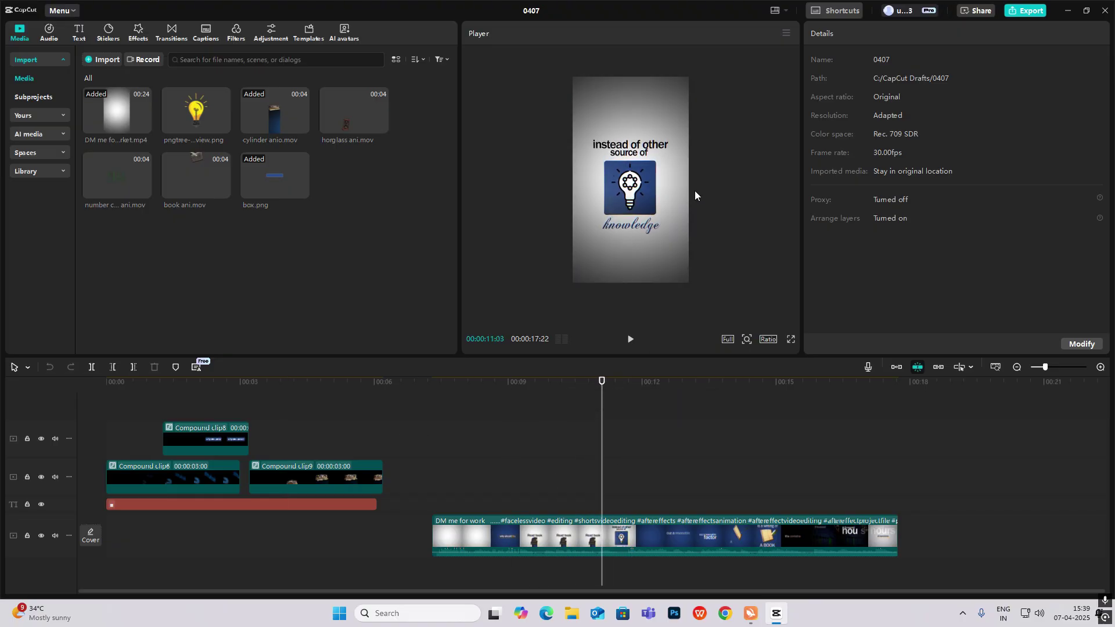
pyautogui.click(303, 399)
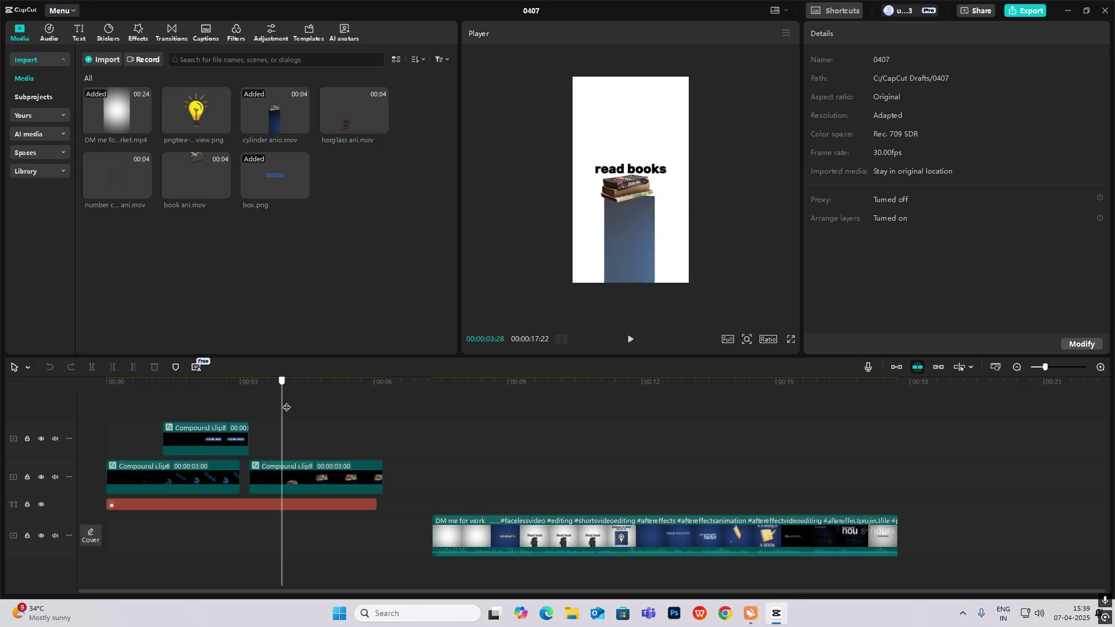
pyautogui.click(79, 32)
pyautogui.moveTo(95, 83); pyautogui.dragTo(317, 449)
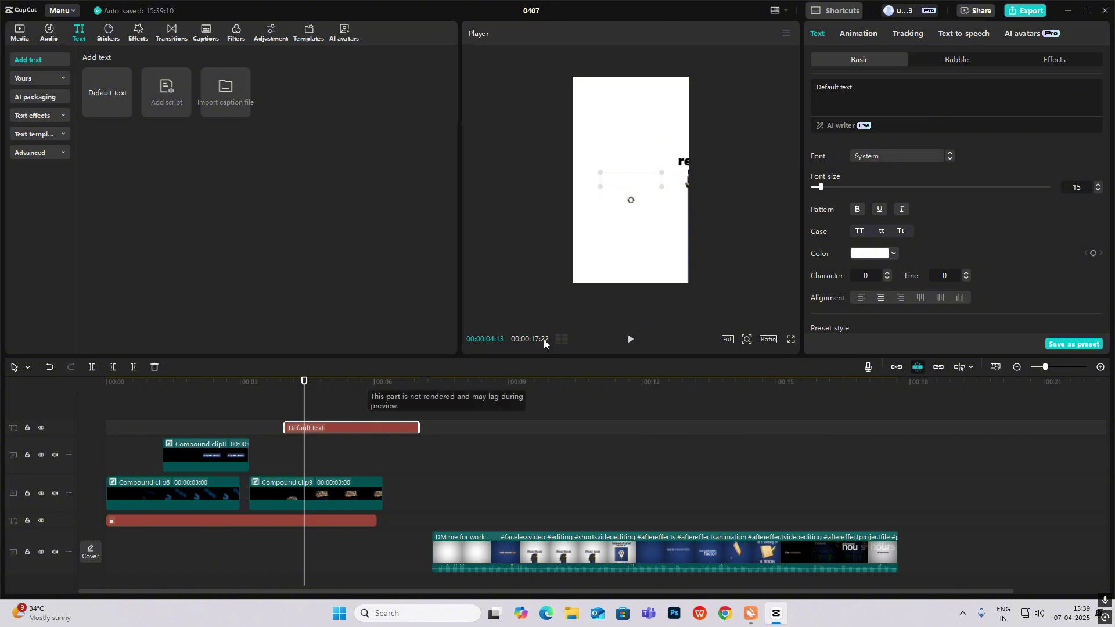
# Replace the default text with the ■ symbol and set its font size to 300.
pyautogui.moveTo(875, 91); pyautogui.dragTo(600, 56)
pyautogui.press('super+period')
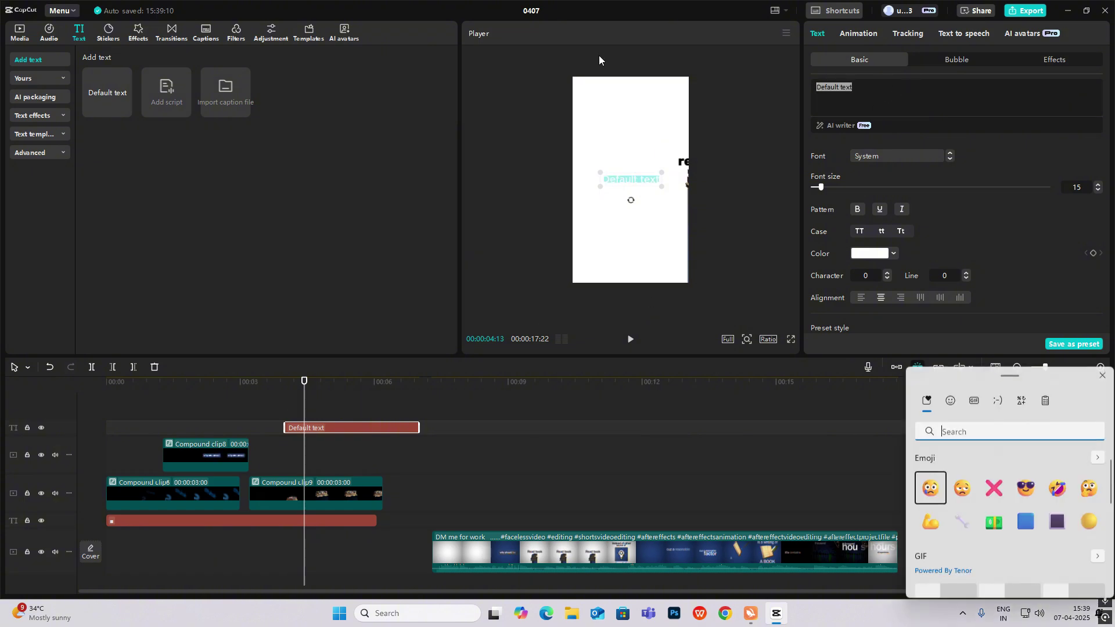
pyautogui.click(1022, 397)
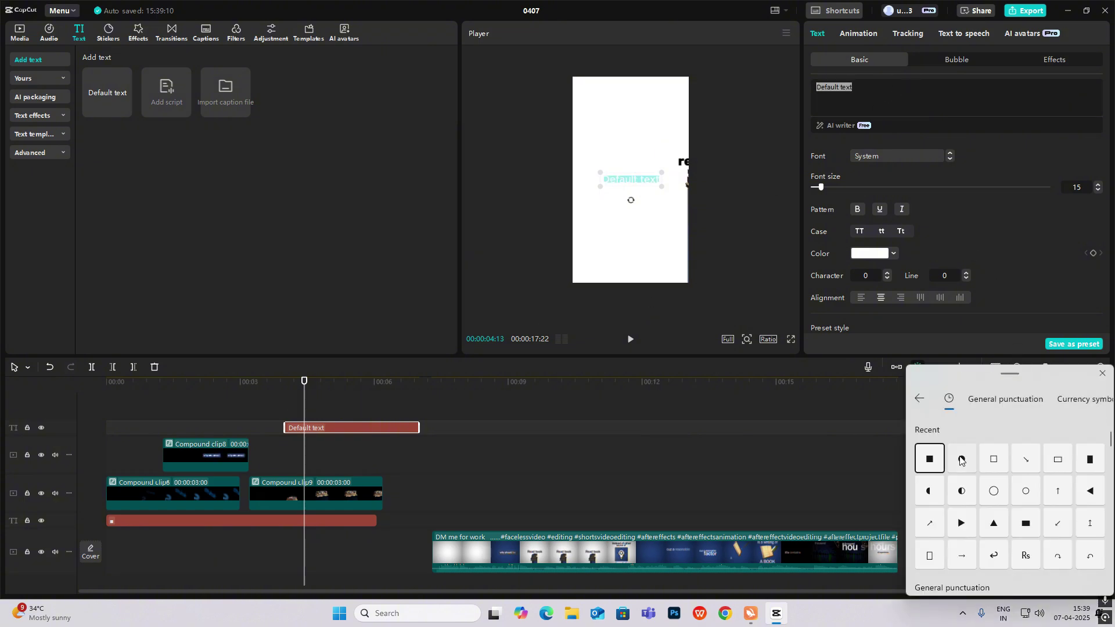
pyautogui.click(930, 432)
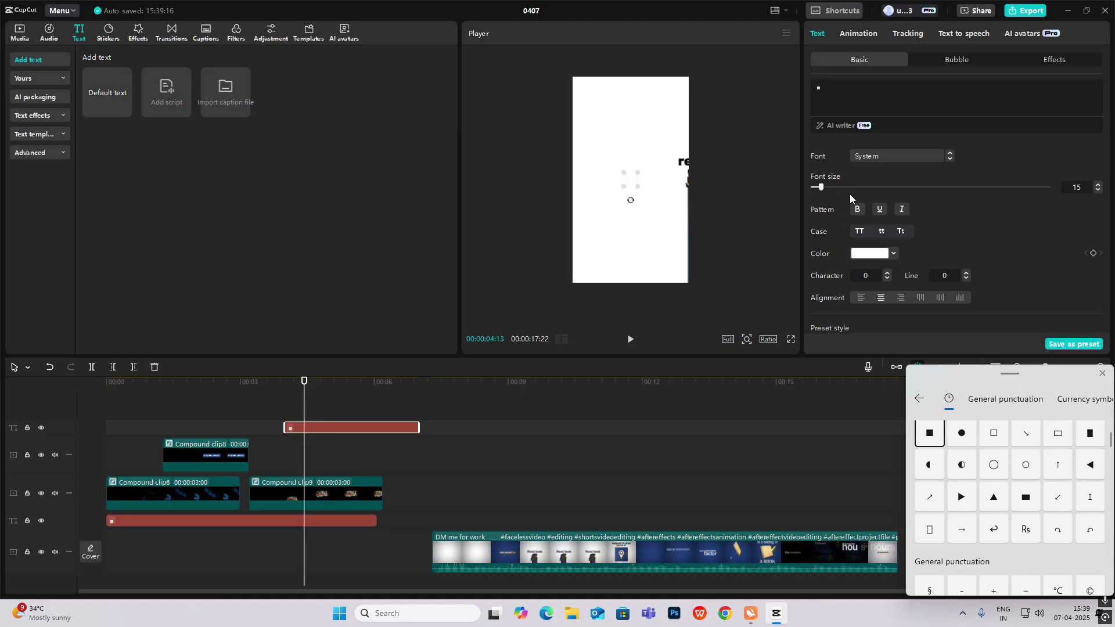
pyautogui.click(833, 187)
pyautogui.moveTo(864, 198); pyautogui.dragTo(1092, 275)
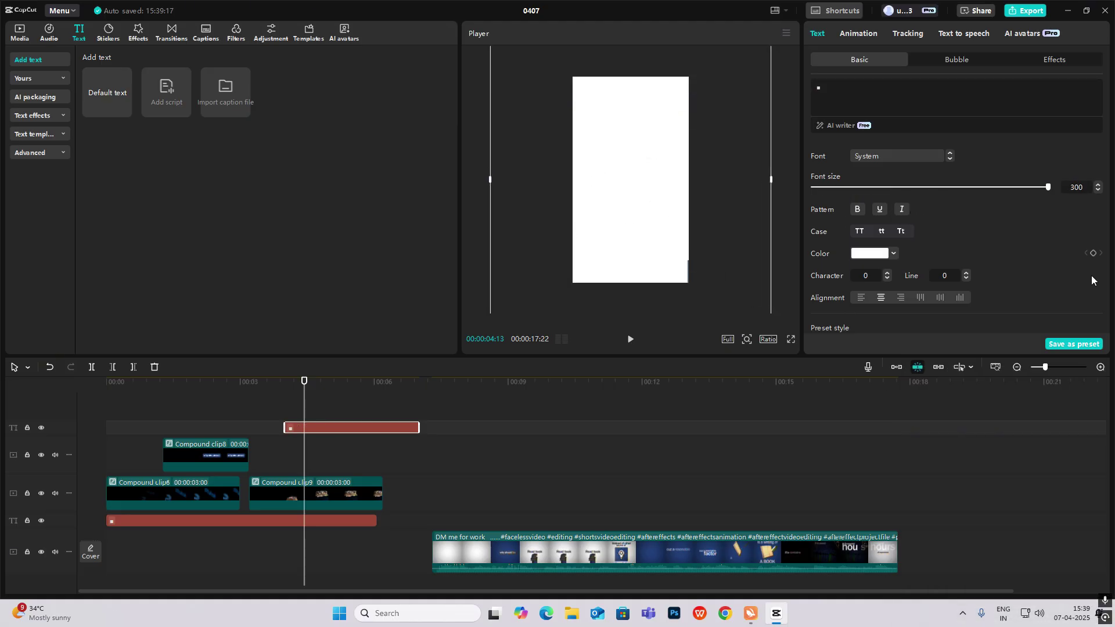
# Get the blue hex value 03549F from the background square layer's text color at 00:00:02:07.
pyautogui.click(877, 255)
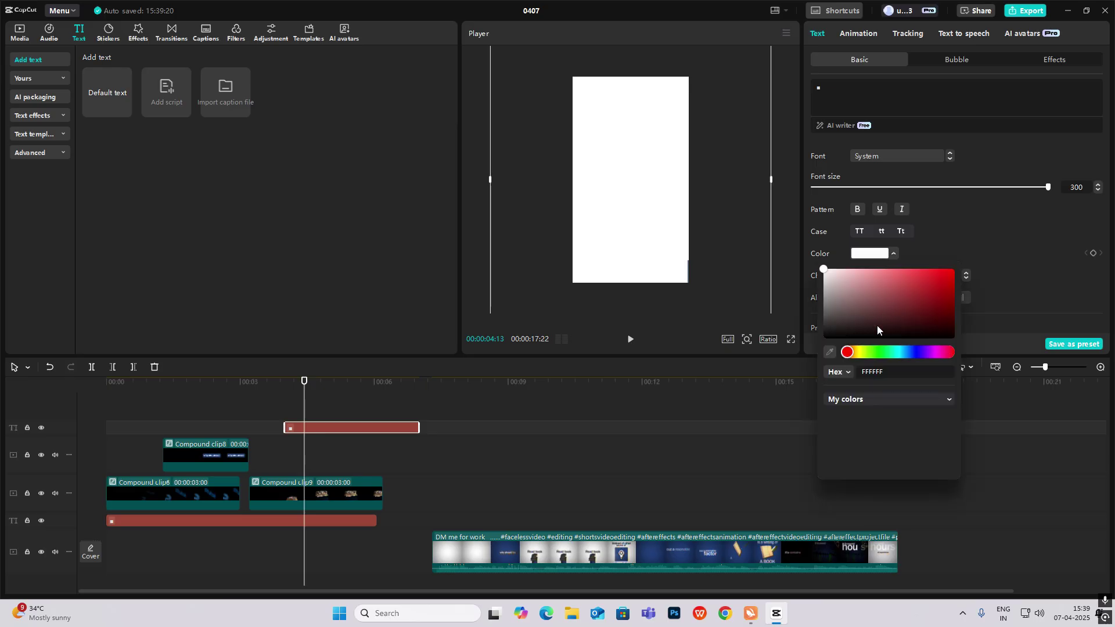
pyautogui.click(207, 520)
pyautogui.click(151, 448)
pyautogui.click(173, 522)
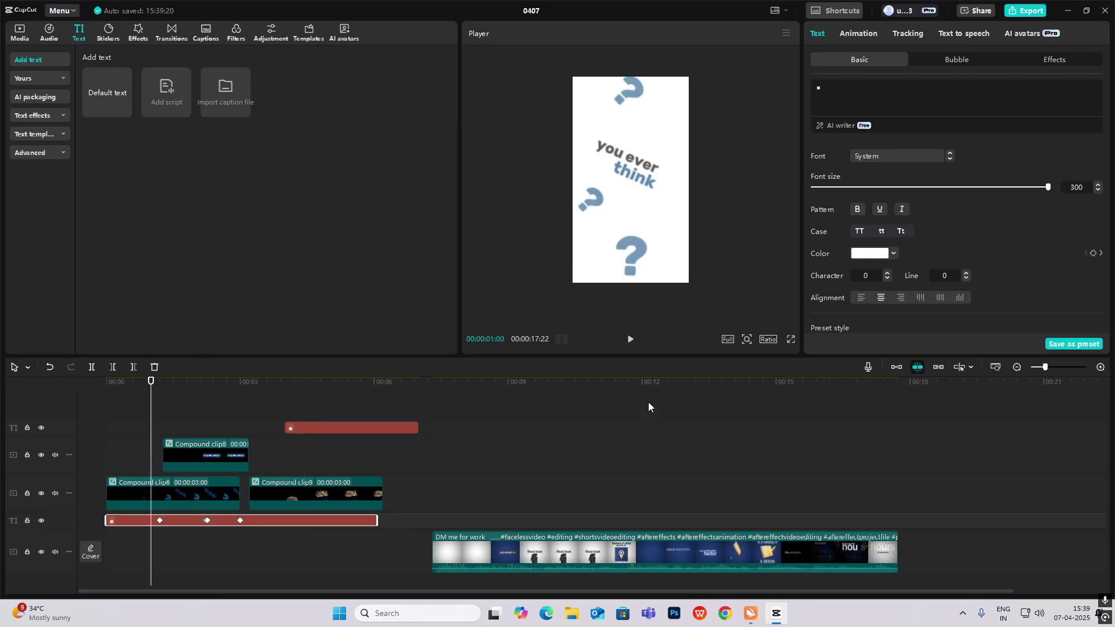
pyautogui.click(159, 436)
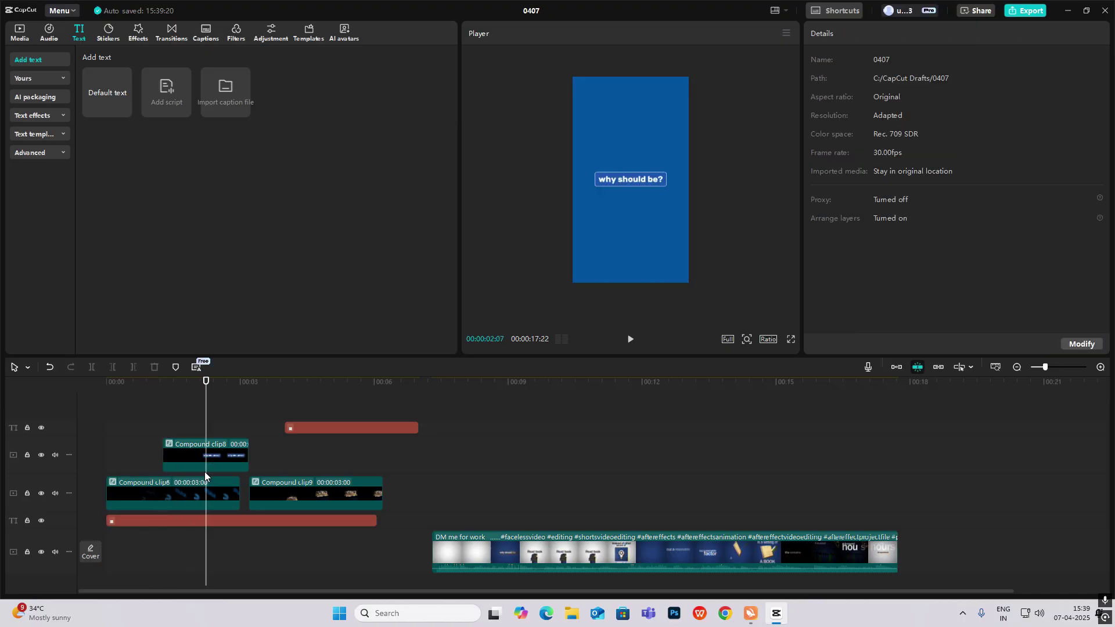
pyautogui.click(196, 521)
pyautogui.click(880, 254)
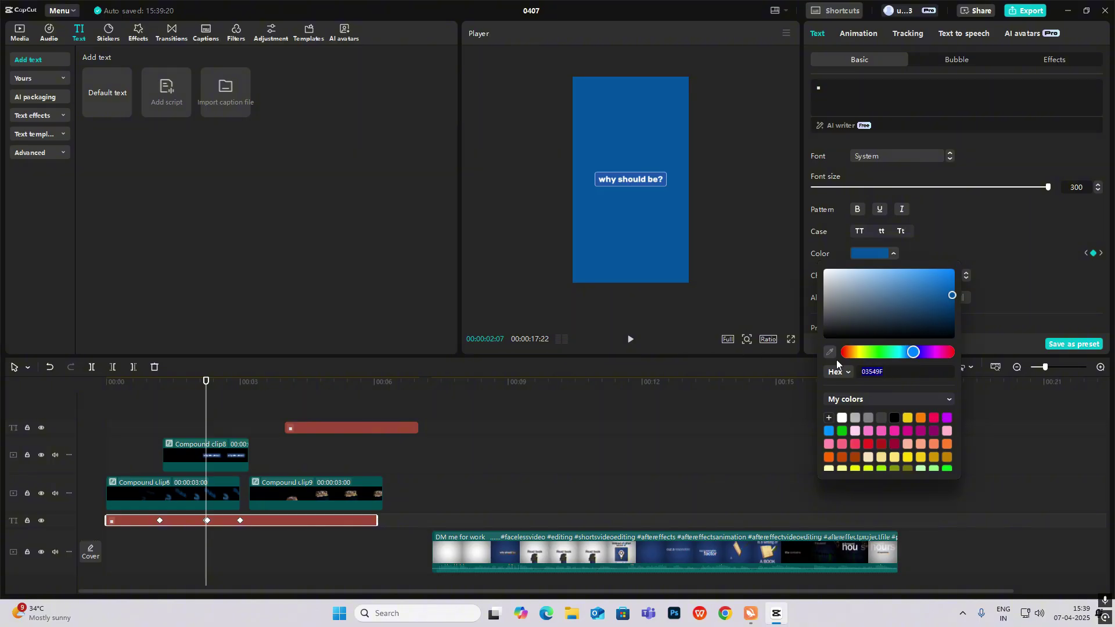
# Set the new ■ text layer's color to 03549F.
pyautogui.click(322, 432)
pyautogui.click(325, 431)
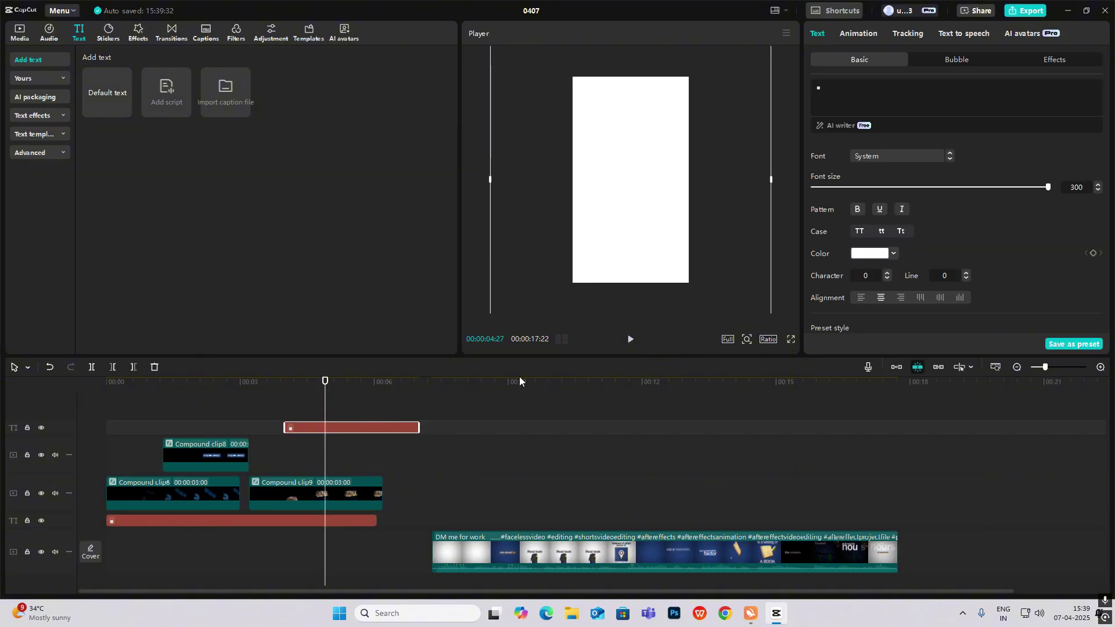
pyautogui.click(883, 255)
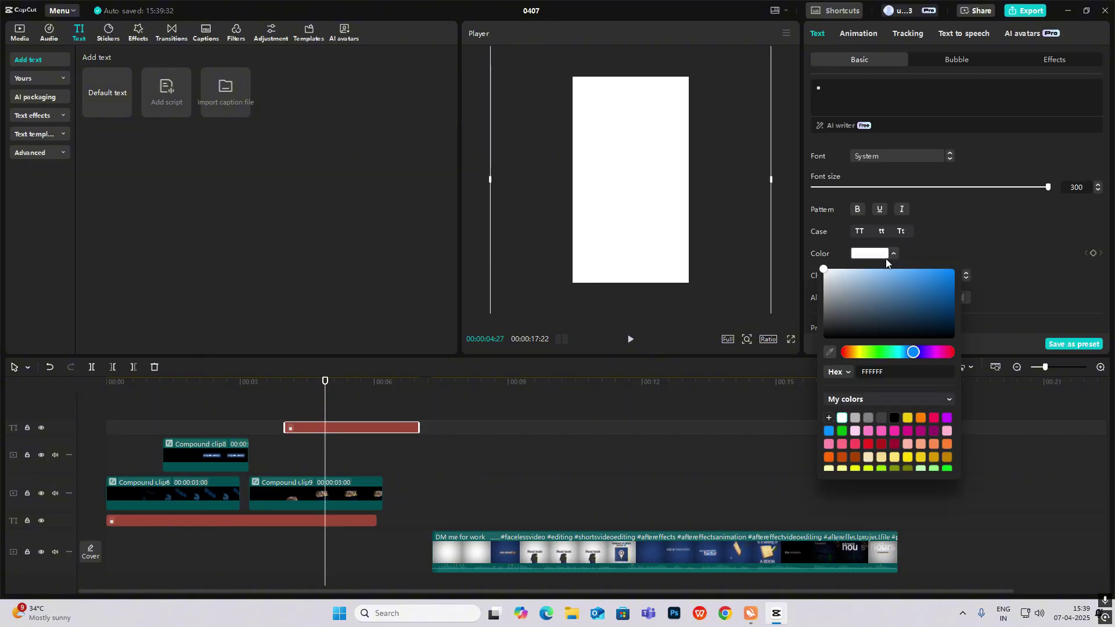
pyautogui.click(885, 370)
pyautogui.write('03549F')
pyautogui.click(354, 410)
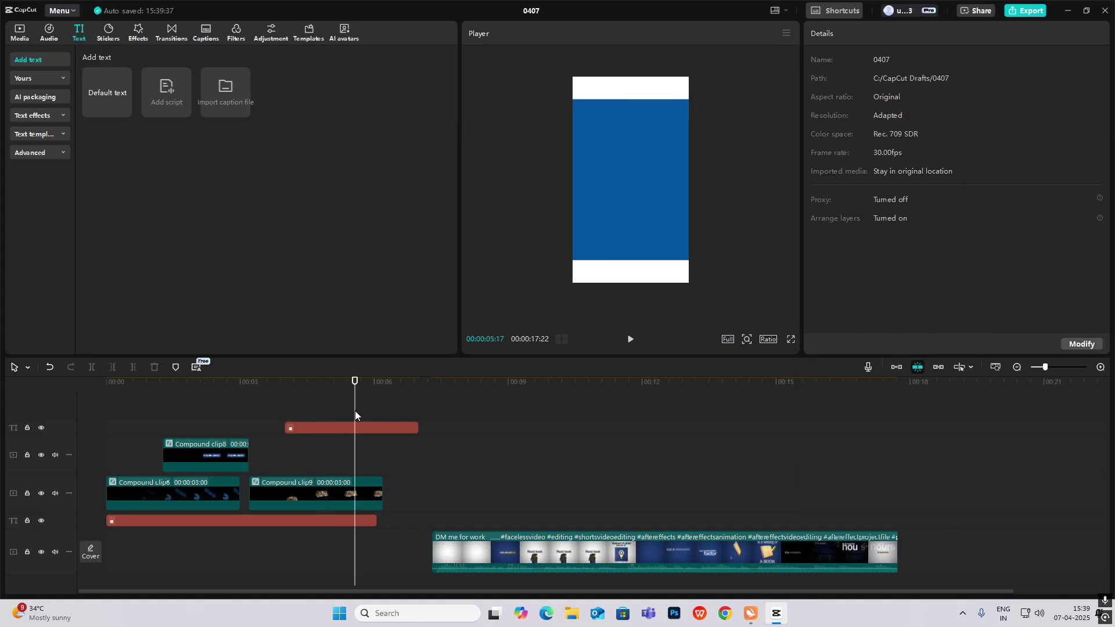
# Scale the blue ■ layer to 143% so it fills the frame and extend its duration to 00:00:04:10.
pyautogui.click(382, 426)
pyautogui.scroll(-6, 905, 228)
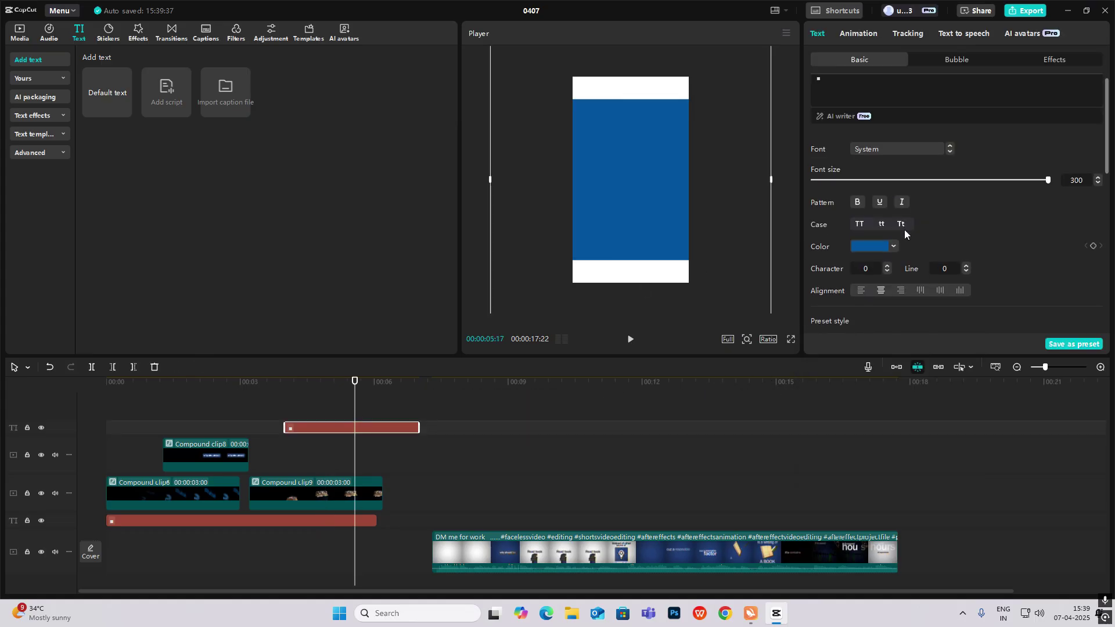
pyautogui.scroll(5, 877, 242)
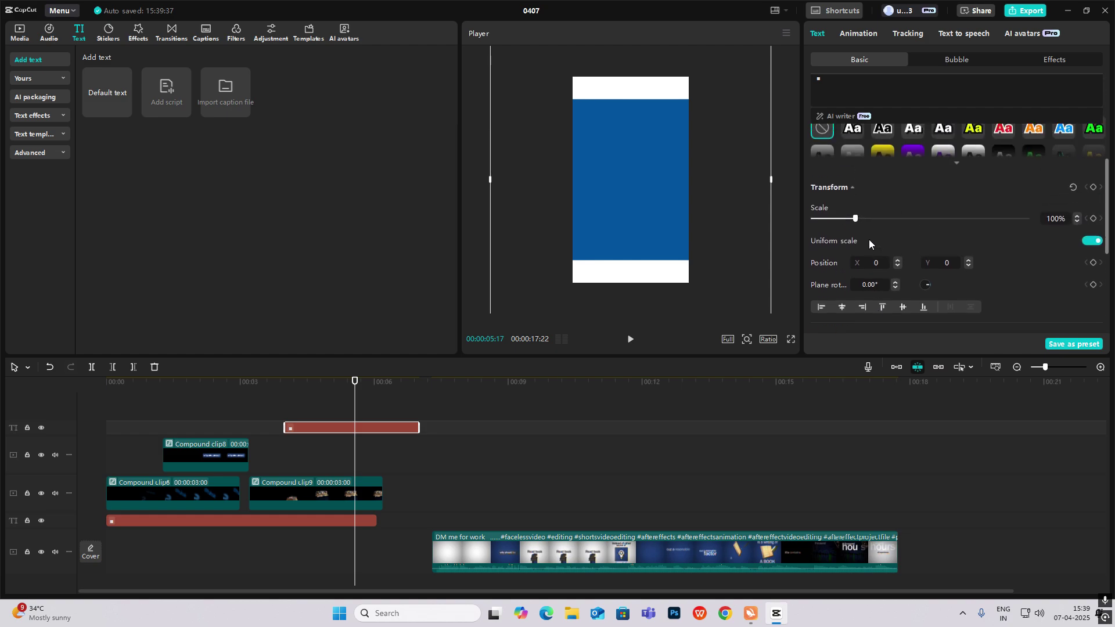
pyautogui.moveTo(856, 243); pyautogui.dragTo(874, 244)
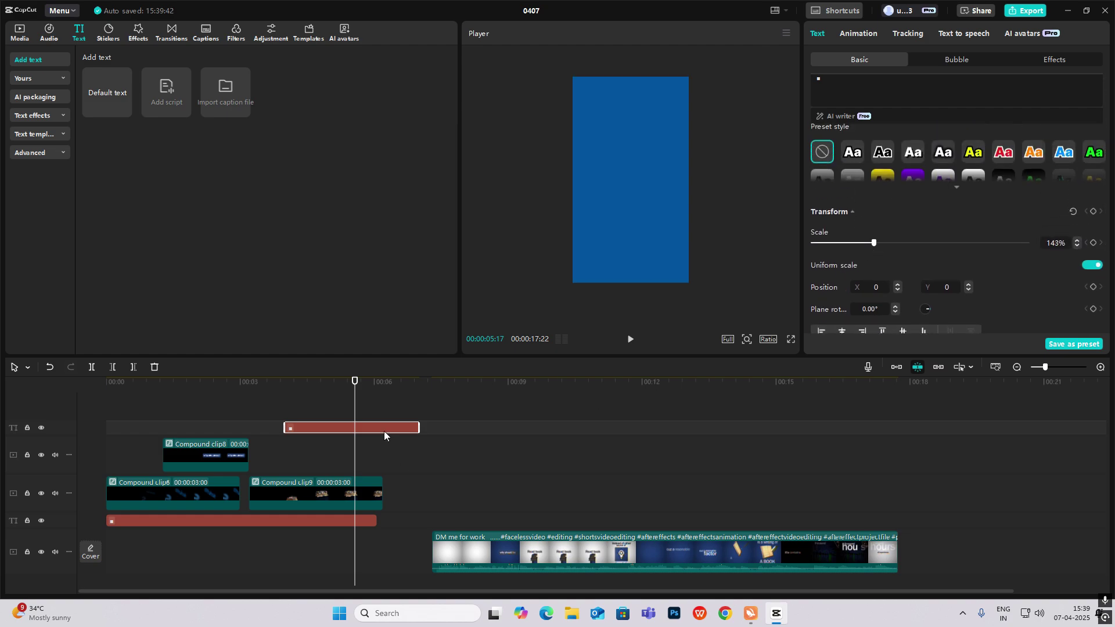
pyautogui.moveTo(416, 424); pyautogui.dragTo(491, 433)
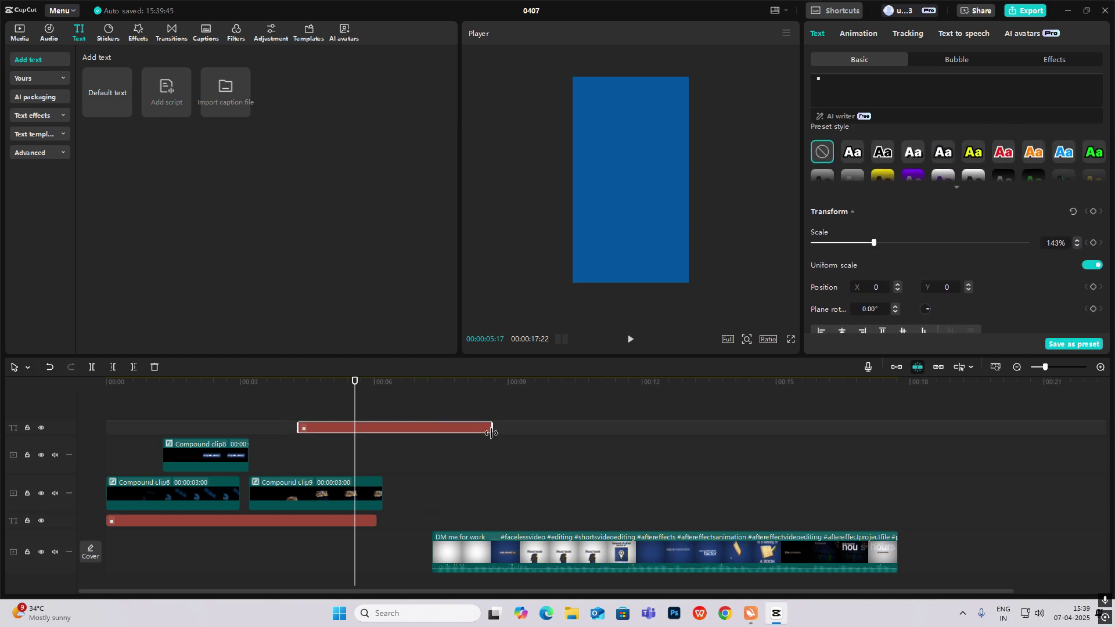
# Turn the blue ■ layer into a compound clip and apply a Rectangle mask to it.
pyautogui.hotkey('alt', 'g')
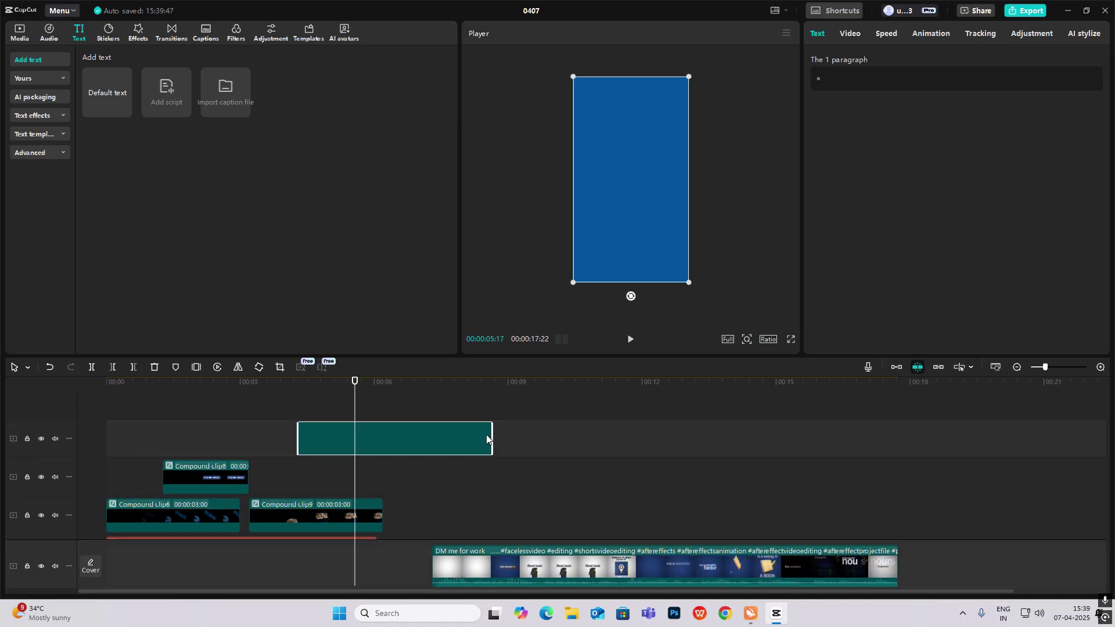
pyautogui.click(858, 33)
pyautogui.click(994, 61)
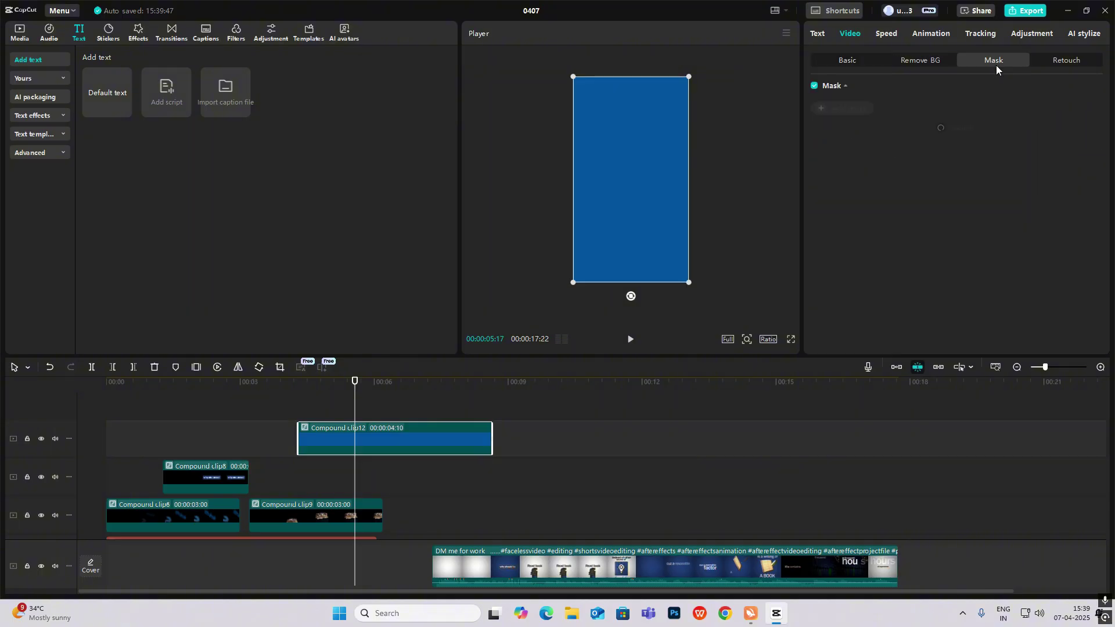
pyautogui.click(857, 110)
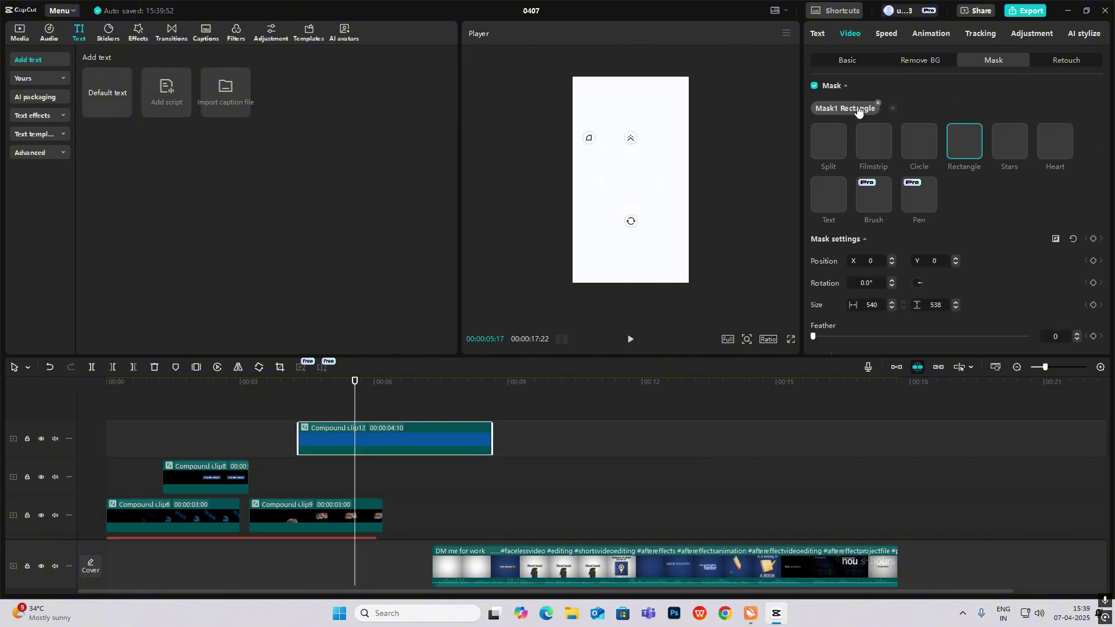
pyautogui.click(876, 136)
pyautogui.click(919, 140)
pyautogui.click(965, 139)
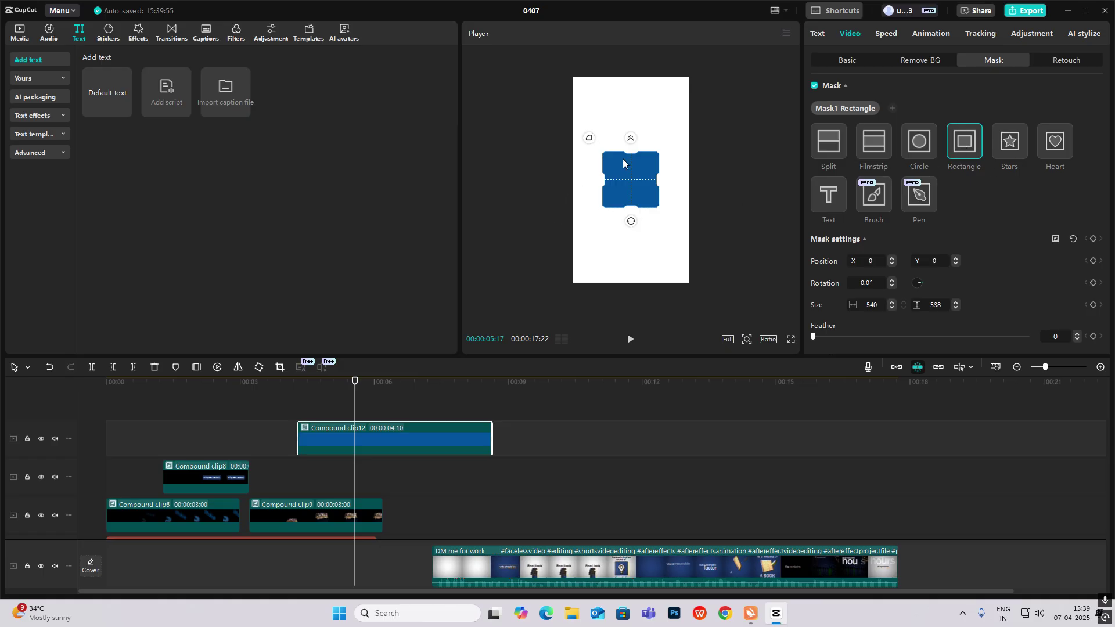
# Round the corners of the blue clip's Rectangle mask.
pyautogui.scroll(-3, 856, 282)
pyautogui.moveTo(815, 268); pyautogui.dragTo(864, 267)
pyautogui.click(329, 409)
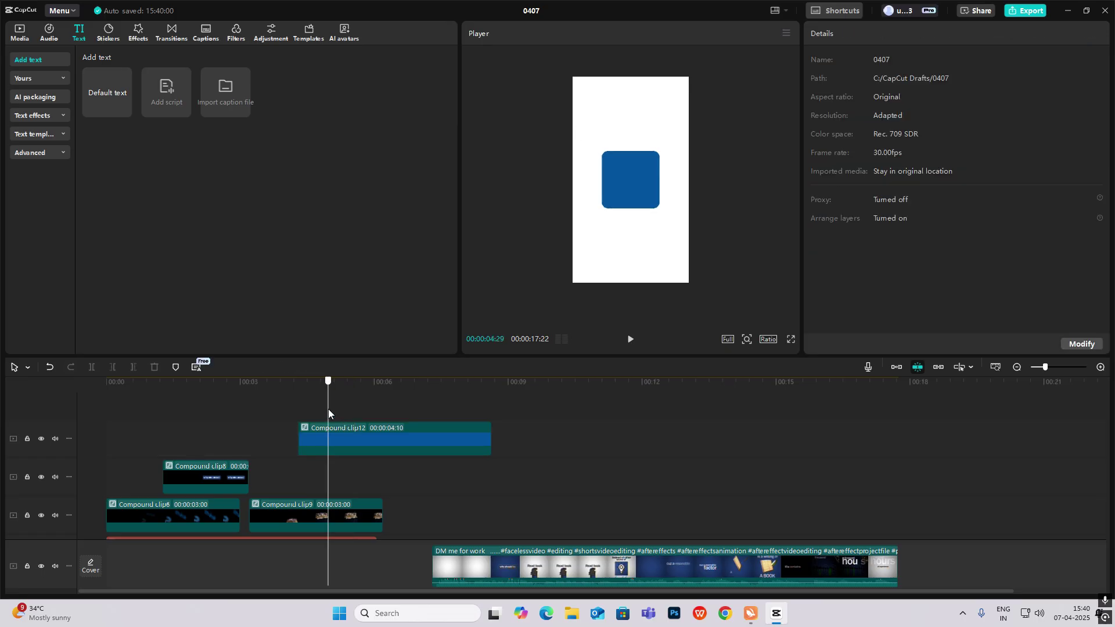
# Move the masked blue square clip to start at 00:00:04:15, where the "read books" scene leaves the frame.
pyautogui.click(348, 413)
pyautogui.moveTo(360, 433); pyautogui.dragTo(307, 457)
pyautogui.click(324, 451)
pyautogui.click(344, 453)
pyautogui.scroll(-2, 348, 463)
pyautogui.moveTo(373, 411); pyautogui.dragTo(341, 410)
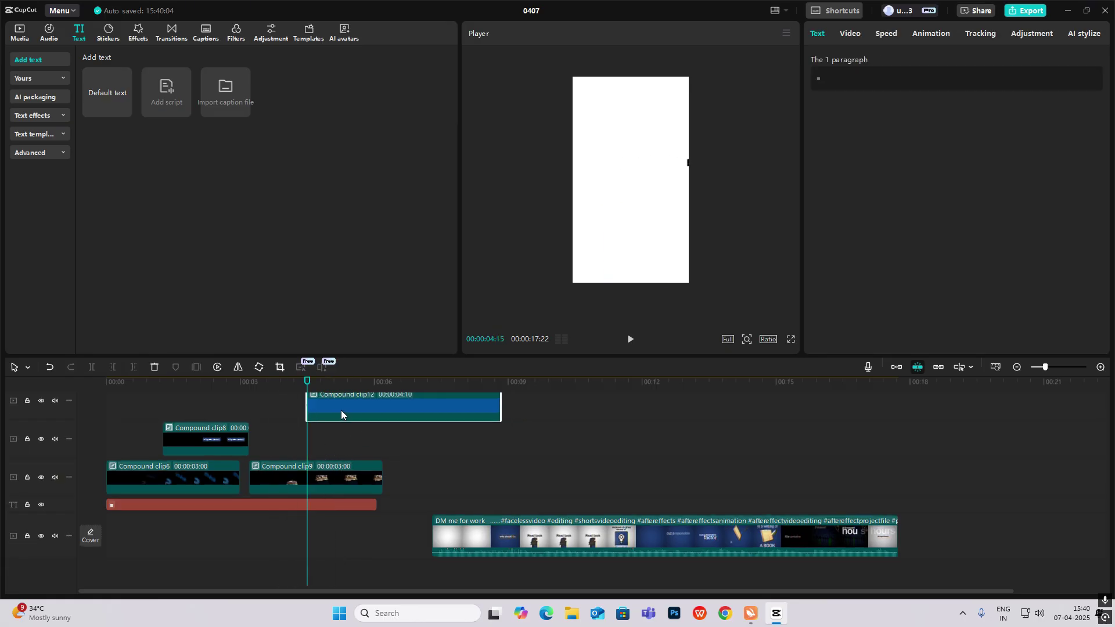
pyautogui.scroll(1, 487, 420)
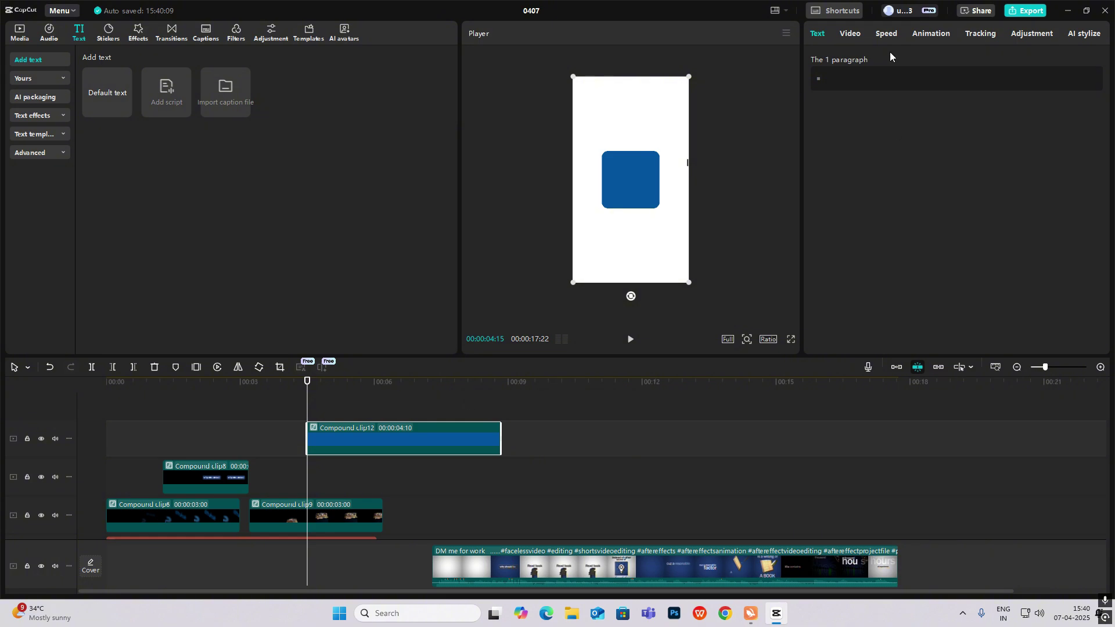
# Keyframe the blue square clip's scale height at 1% at its start, 00:00:04:15.
pyautogui.click(854, 36)
pyautogui.click(819, 33)
pyautogui.click(857, 35)
pyautogui.click(848, 60)
pyautogui.scroll(-6, 1019, 200)
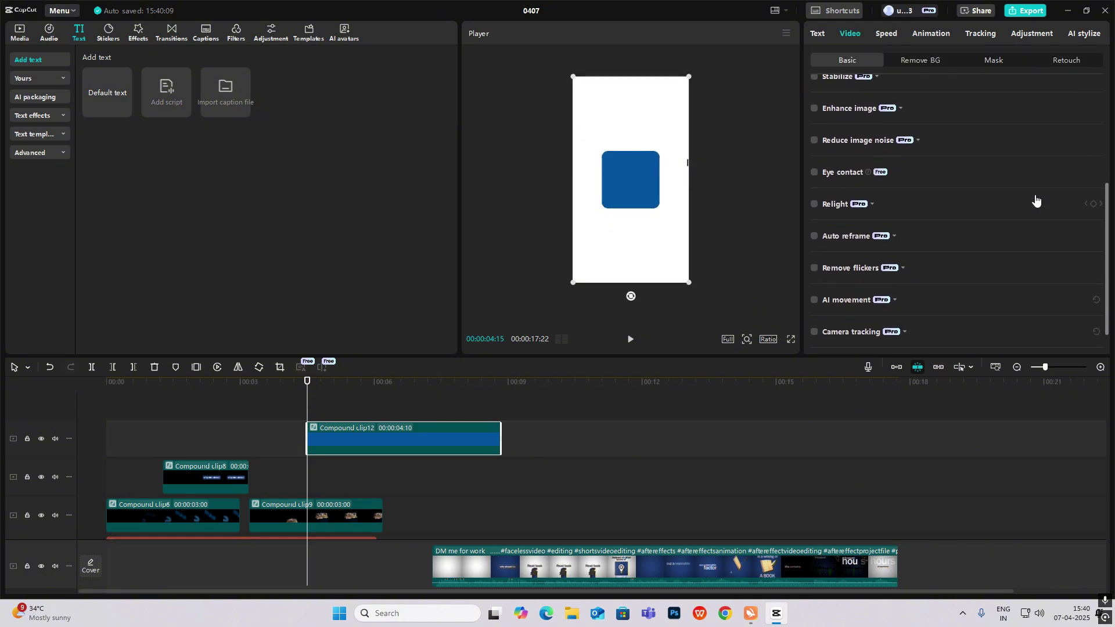
pyautogui.scroll(5, 1045, 199)
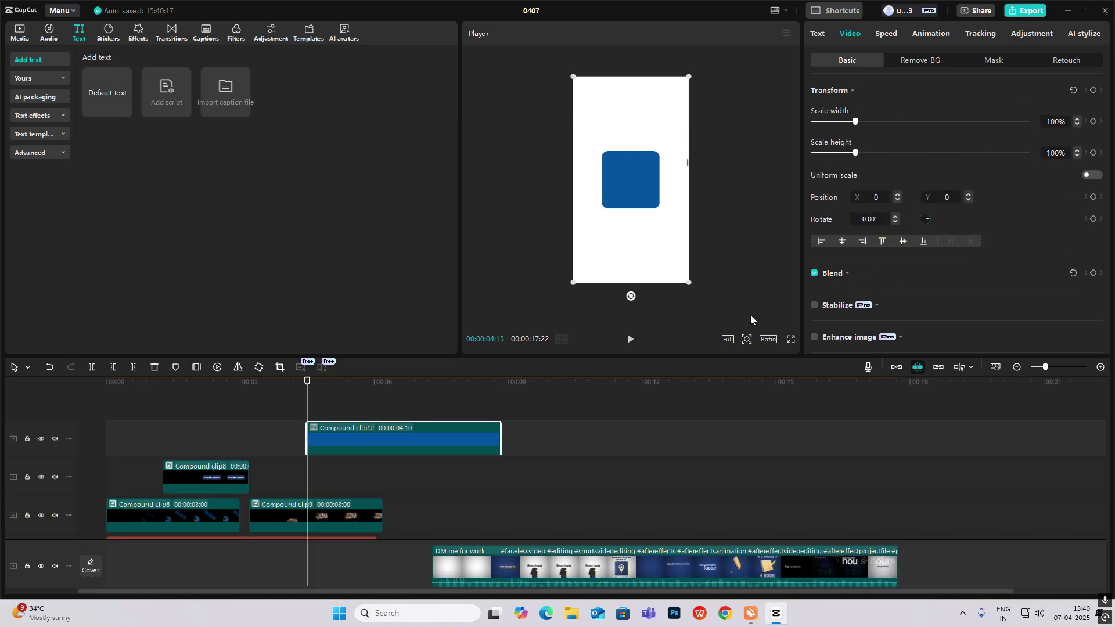
pyautogui.moveTo(855, 122); pyautogui.dragTo(526, 142)
pyautogui.hotkey('ctrl', 'z')
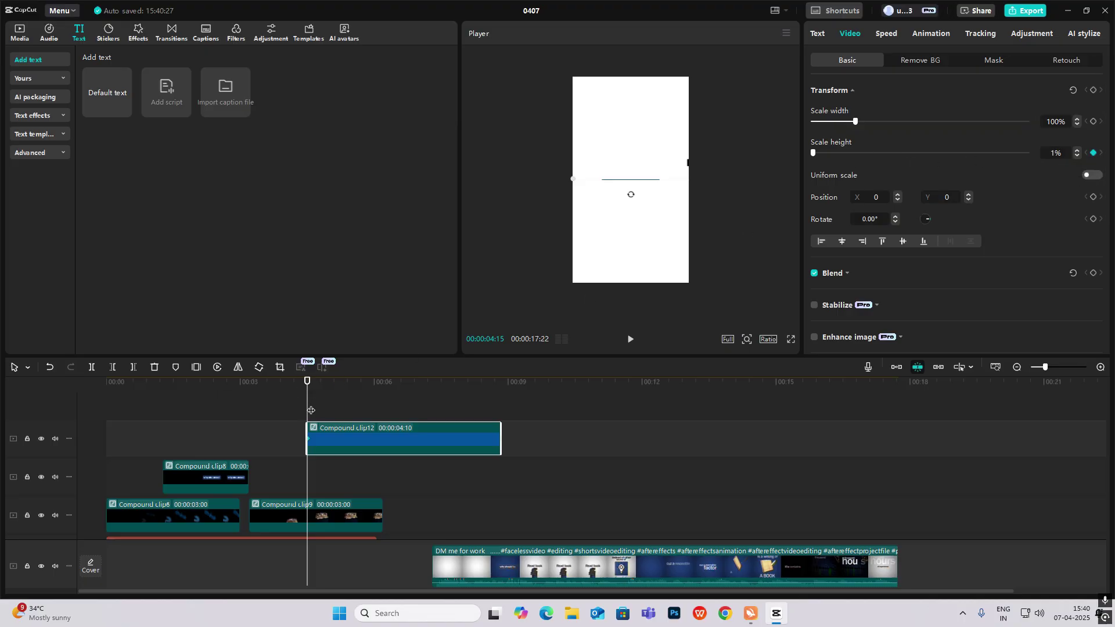
# Keyframe the blue square's scale height back to 100% at 00:00:05:10.
pyautogui.moveTo(310, 410); pyautogui.dragTo(345, 410)
pyautogui.click(825, 154)
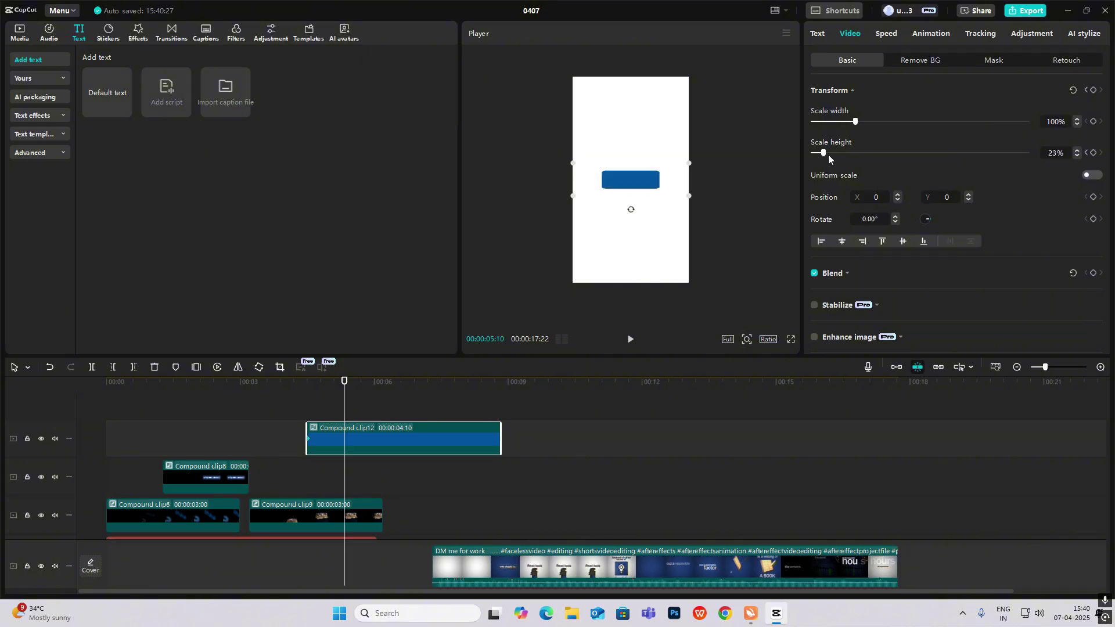
pyautogui.moveTo(828, 154); pyautogui.dragTo(858, 162)
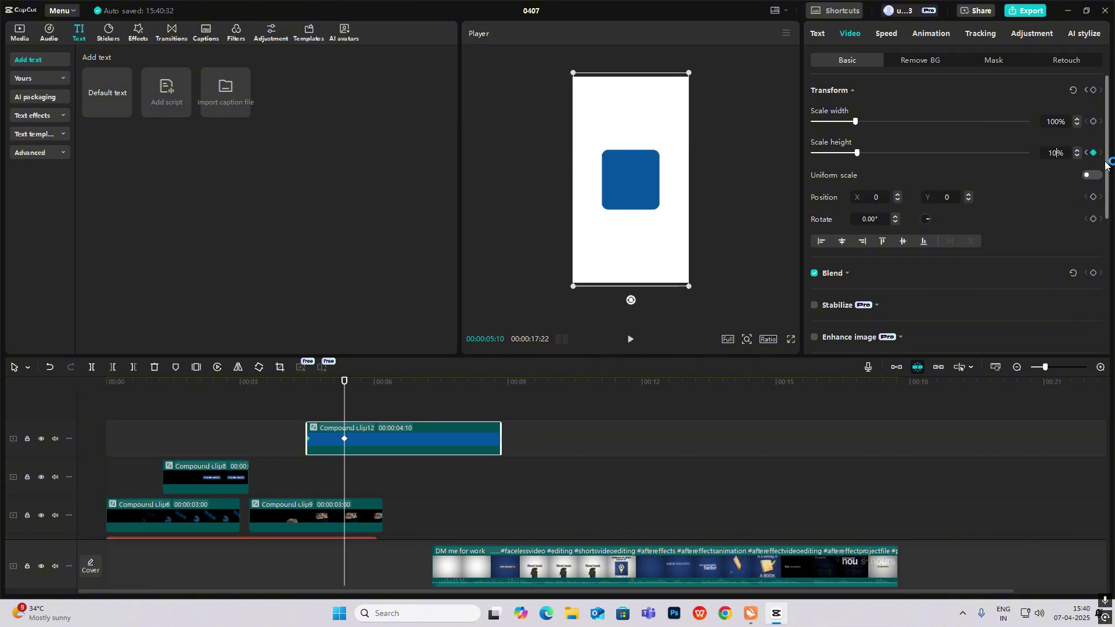
pyautogui.moveTo(321, 411); pyautogui.dragTo(361, 411)
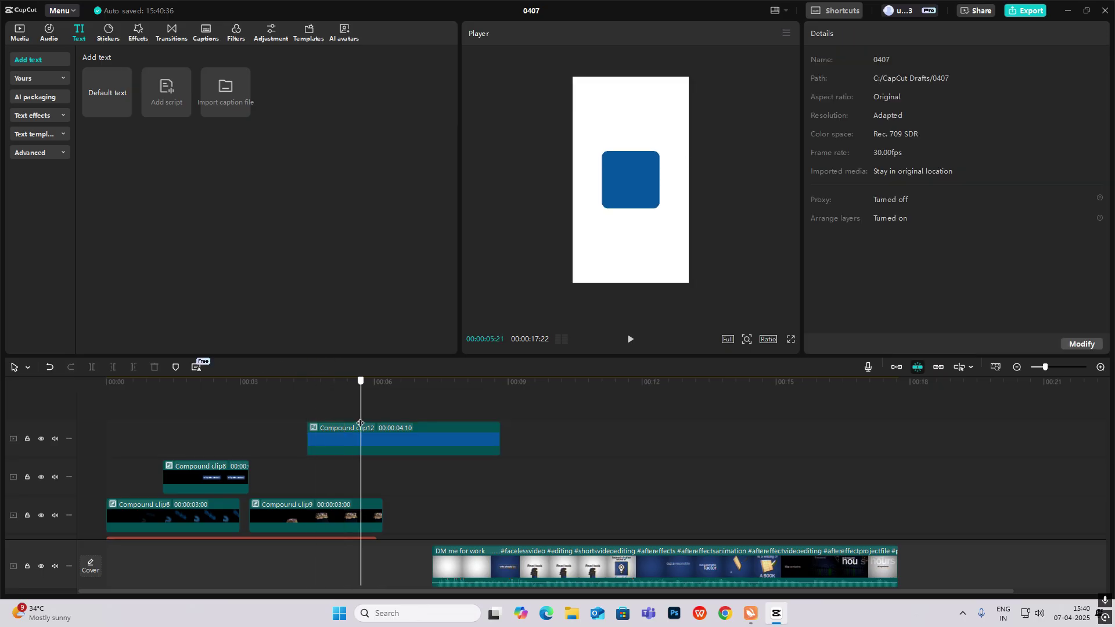
# Apply the Quad Ease preset curve to the blue square's scale height keyframes and preview the opening motion.
pyautogui.click(422, 440)
pyautogui.hotkey('alt', 'k')
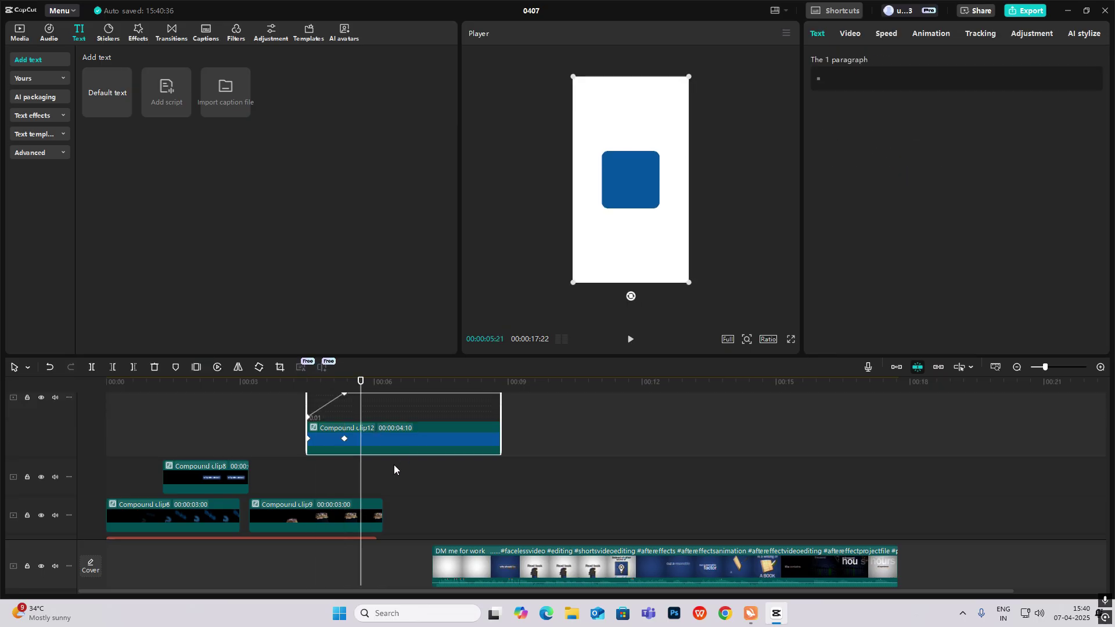
pyautogui.scroll(2, 374, 464)
pyautogui.click(430, 428)
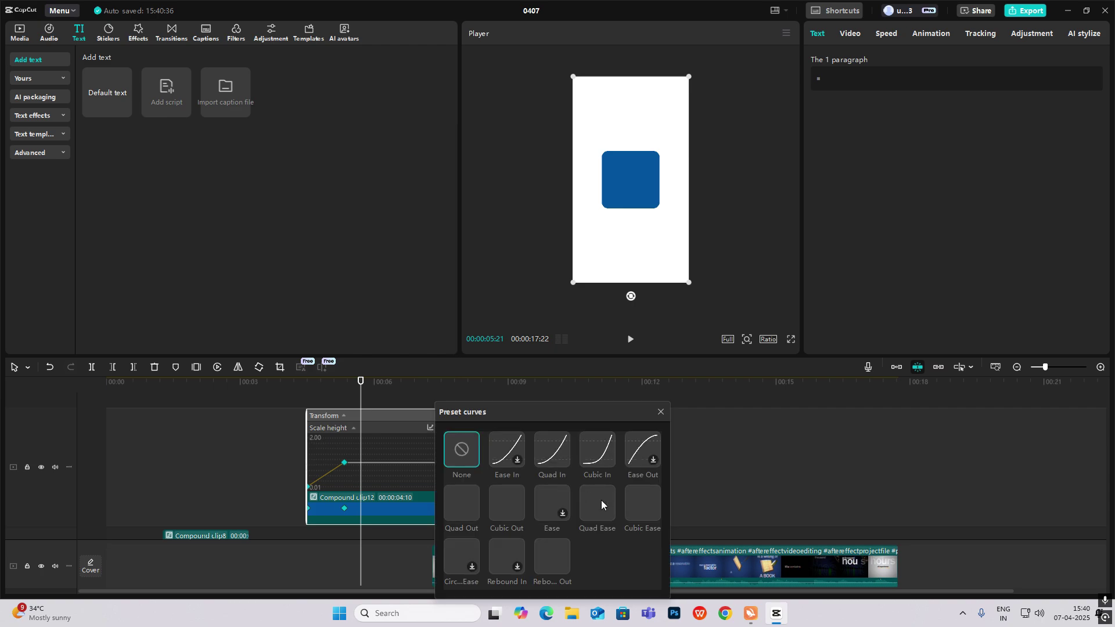
pyautogui.click(597, 503)
pyautogui.click(659, 414)
pyautogui.click(347, 432)
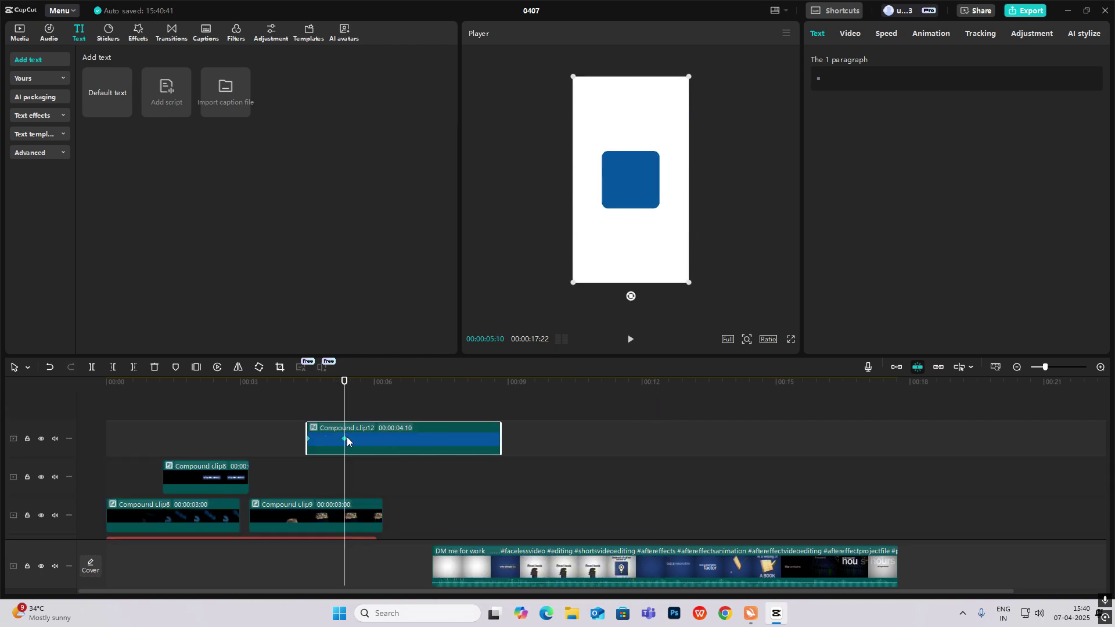
pyautogui.click(309, 402)
pyautogui.press('space')
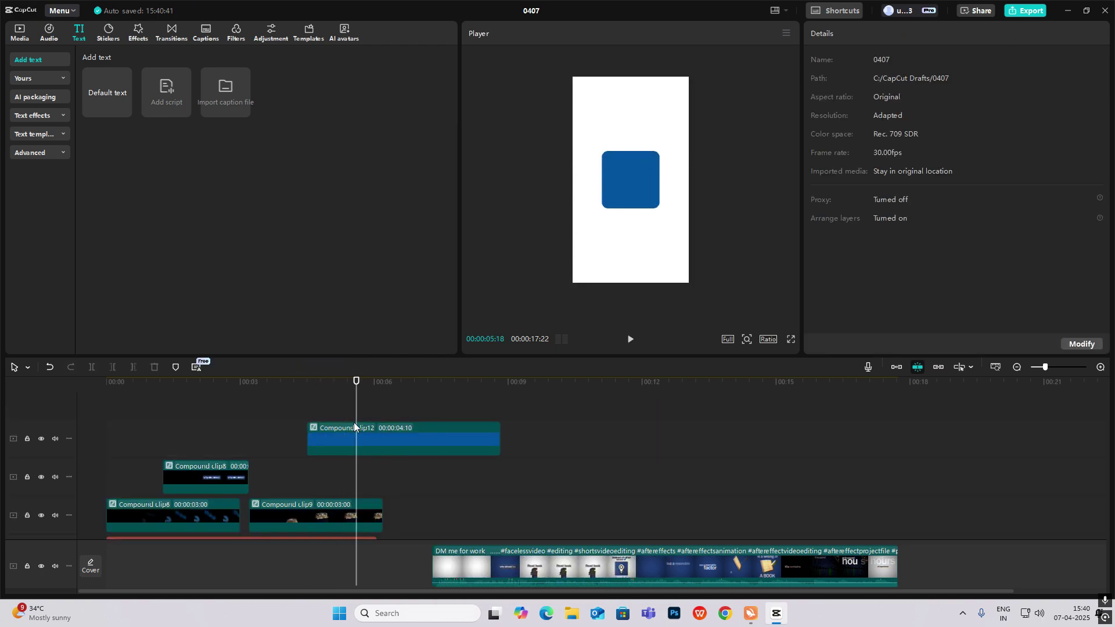
pyautogui.moveTo(356, 417); pyautogui.dragTo(308, 416)
# Add the Fade In entrance animation to the blue square clip and play it back.
pyautogui.click(337, 444)
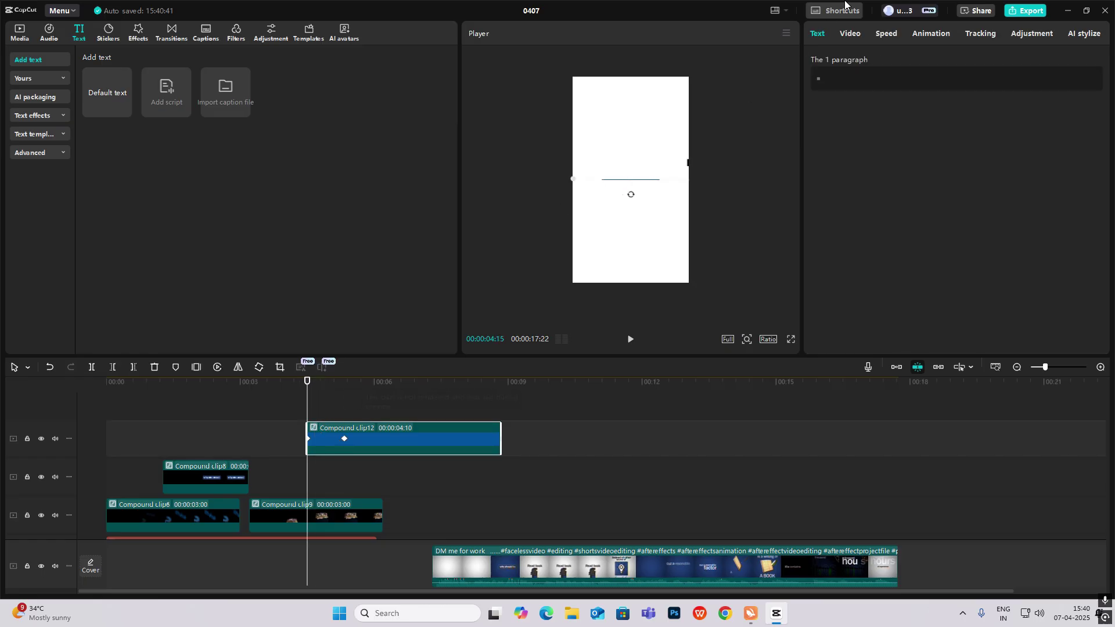
pyautogui.click(851, 36)
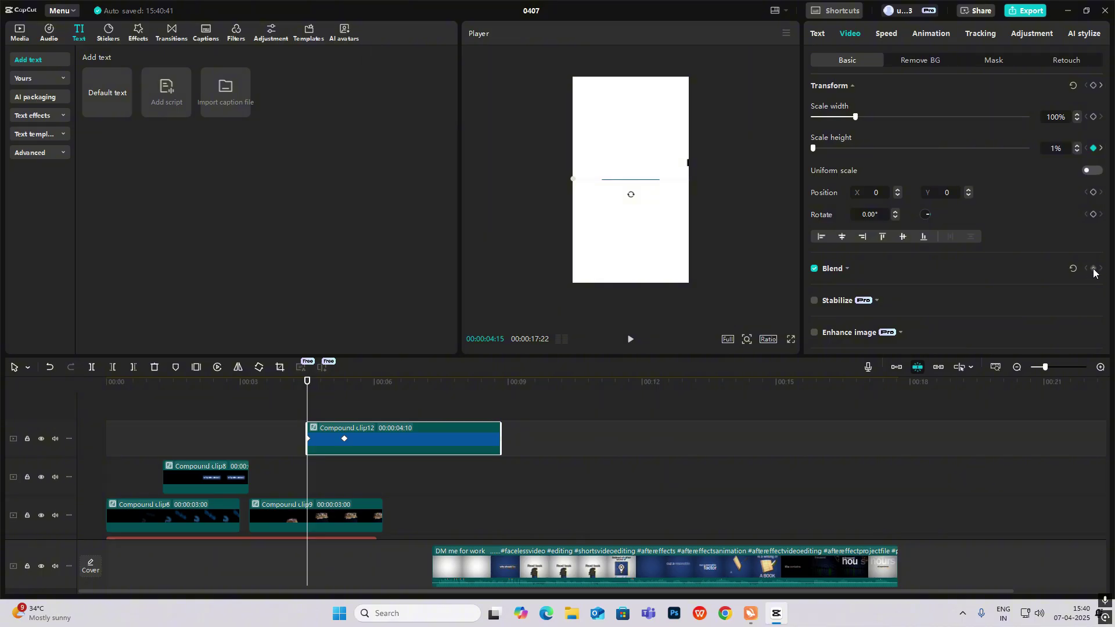
pyautogui.click(929, 32)
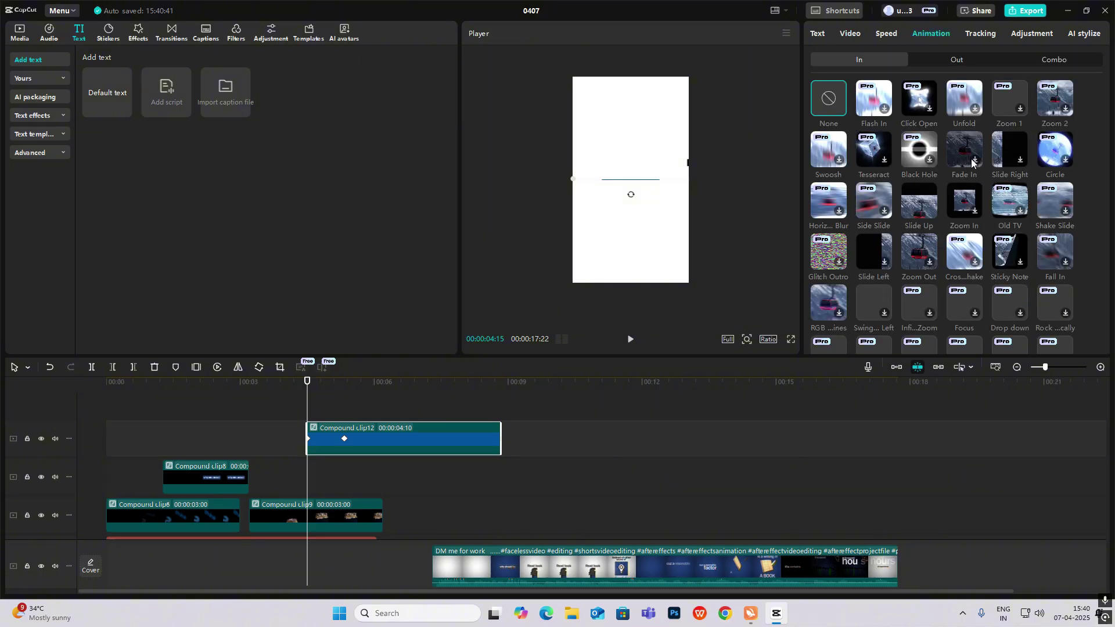
pyautogui.click(964, 150)
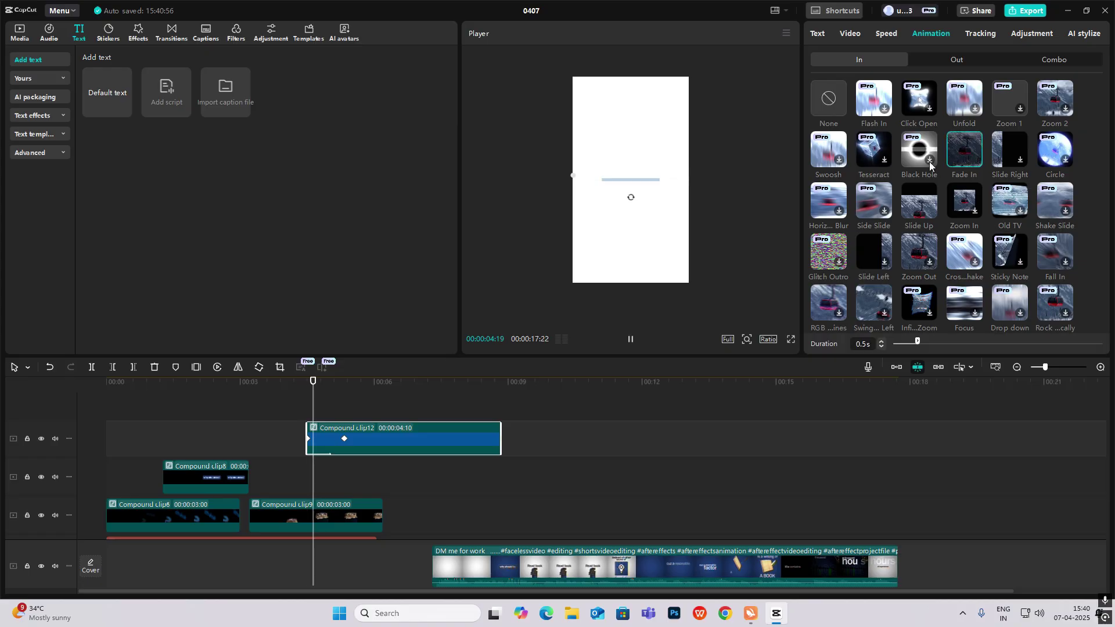
pyautogui.click(309, 396)
pyautogui.press('space')
# Add the light bulb image above the blue square clip, starting with it, and scale it to 65% centred on the square.
pyautogui.scroll(-2, 583, 477)
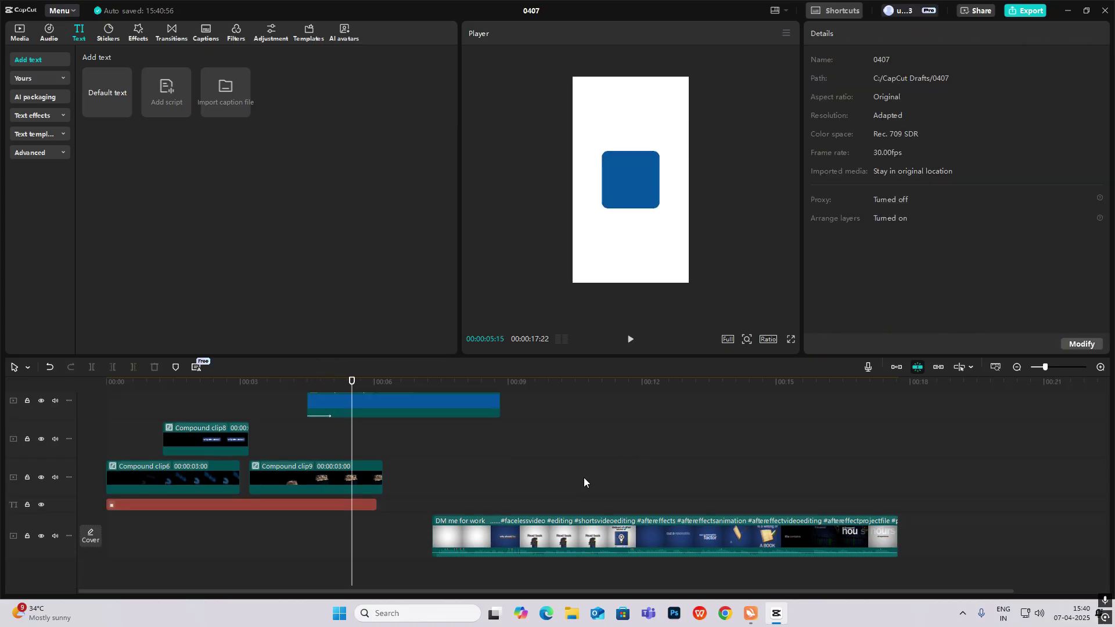
pyautogui.moveTo(352, 481); pyautogui.dragTo(343, 507)
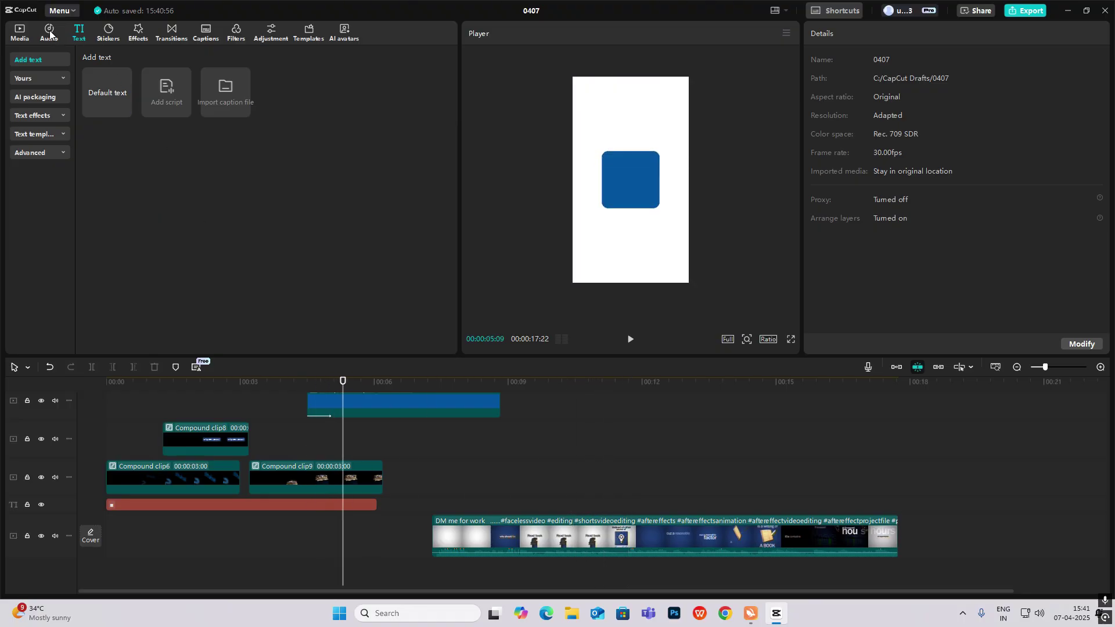
pyautogui.click(33, 33)
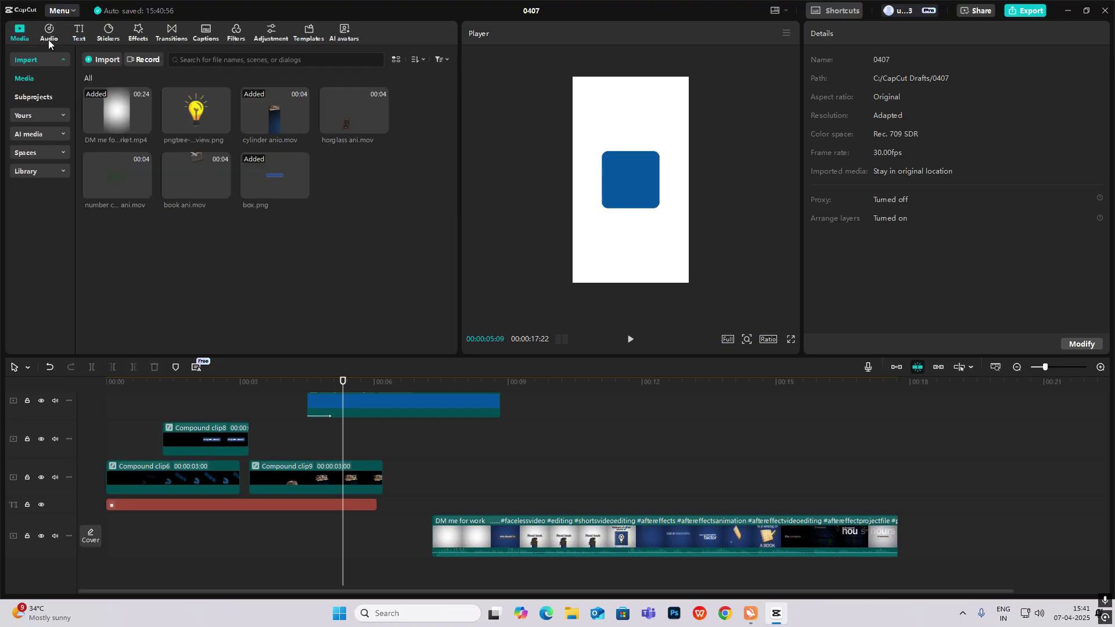
pyautogui.moveTo(195, 109); pyautogui.dragTo(312, 395)
pyautogui.moveTo(692, 122); pyautogui.dragTo(669, 142)
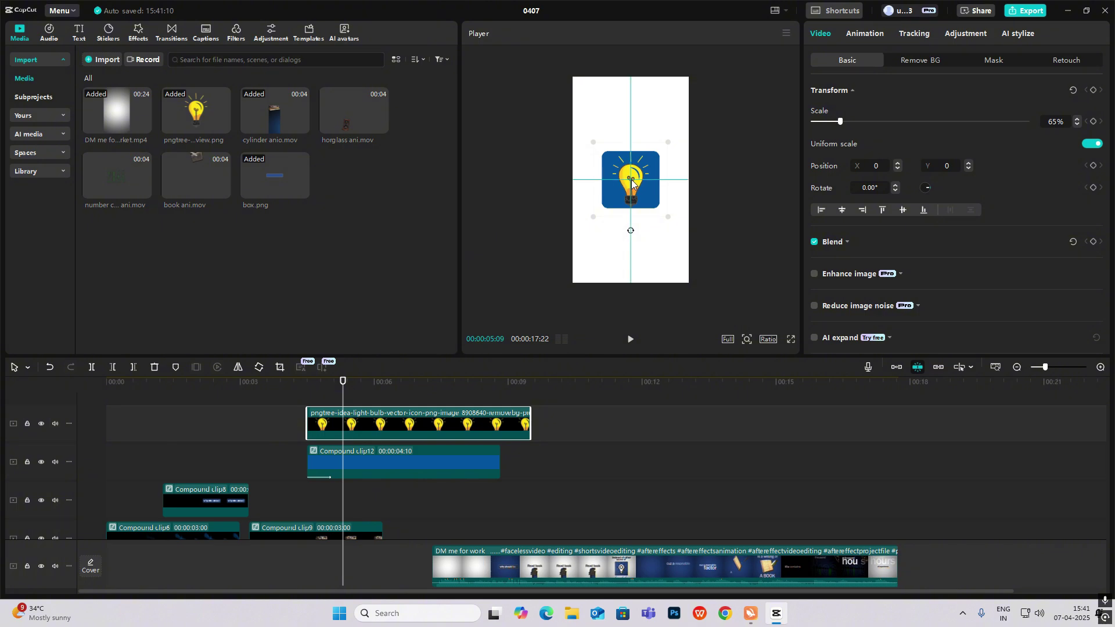
# Turn off uniform scale for the light bulb and keyframe its scale height at 1% at 00:00:04:15.
pyautogui.click(312, 399)
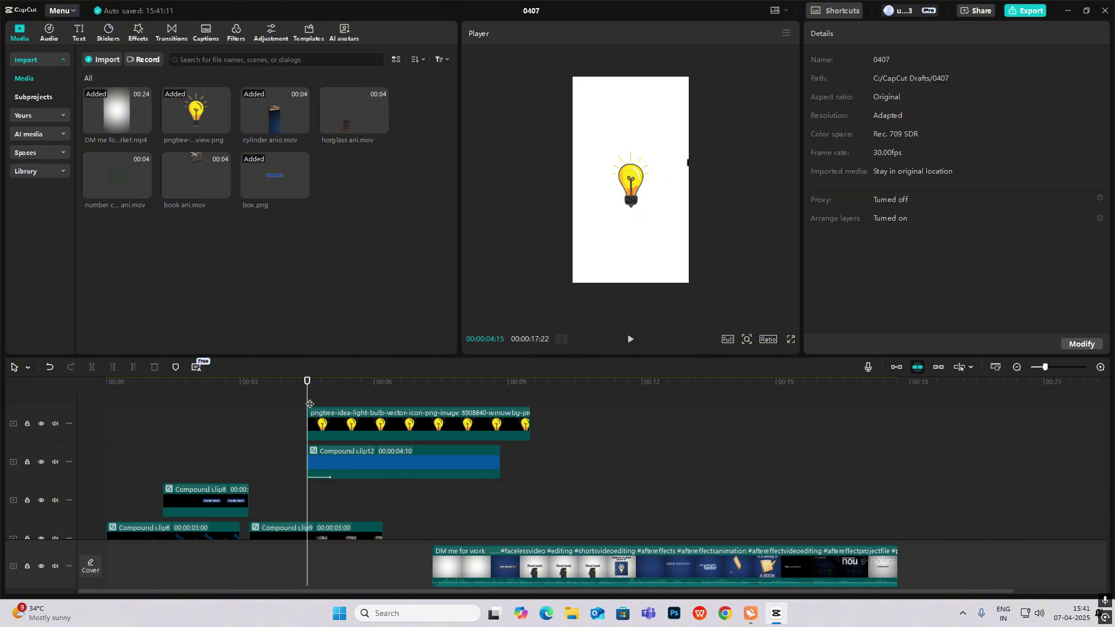
pyautogui.click(339, 420)
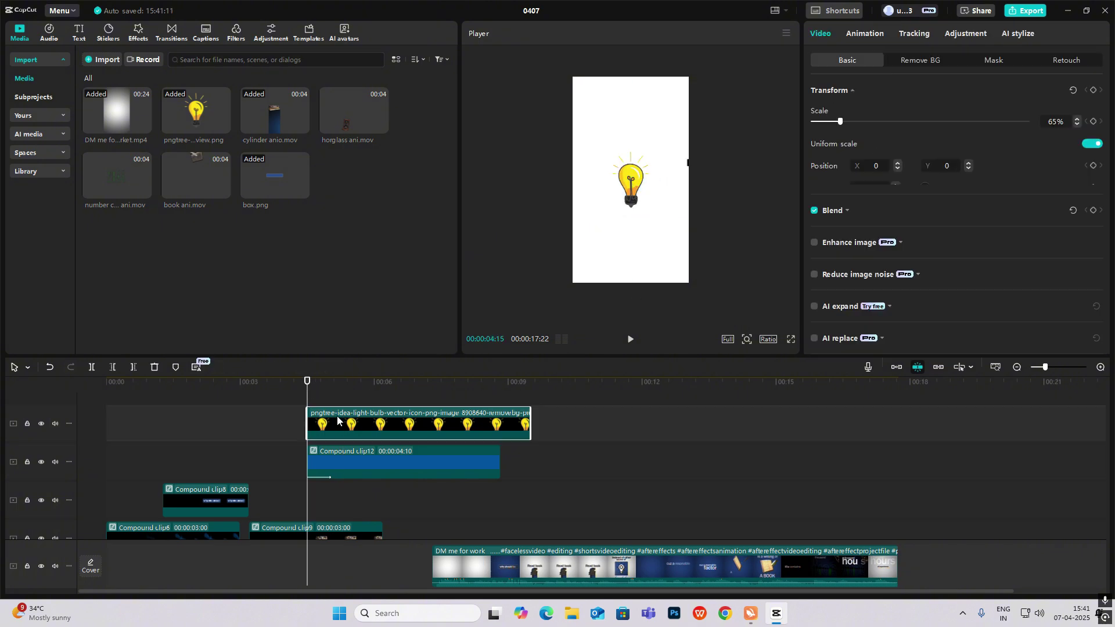
pyautogui.click(1094, 145)
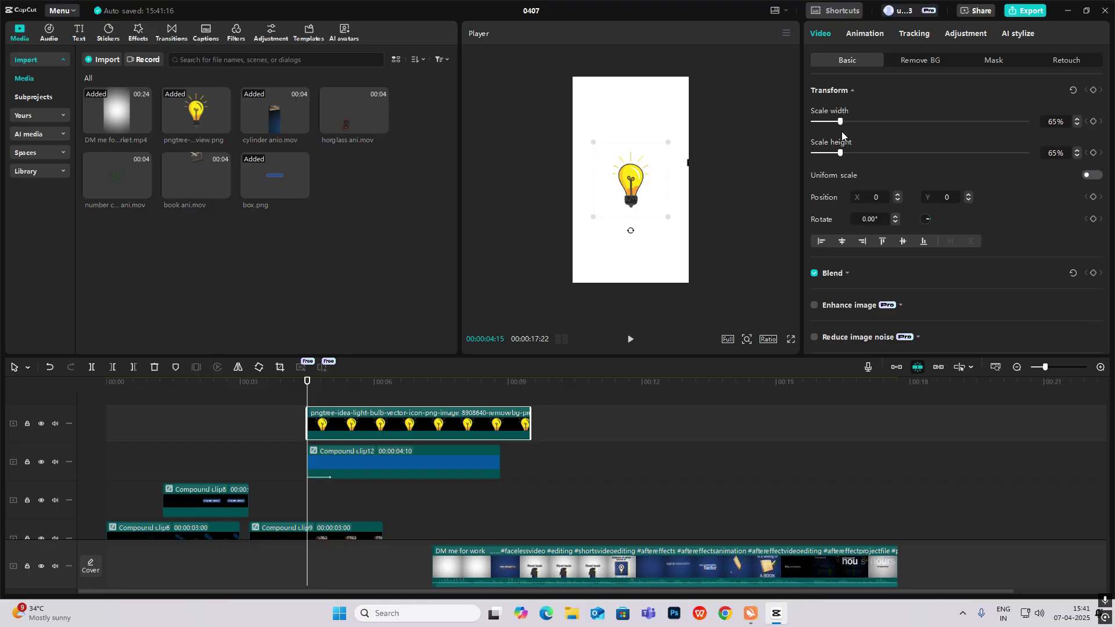
pyautogui.moveTo(841, 153); pyautogui.dragTo(698, 155)
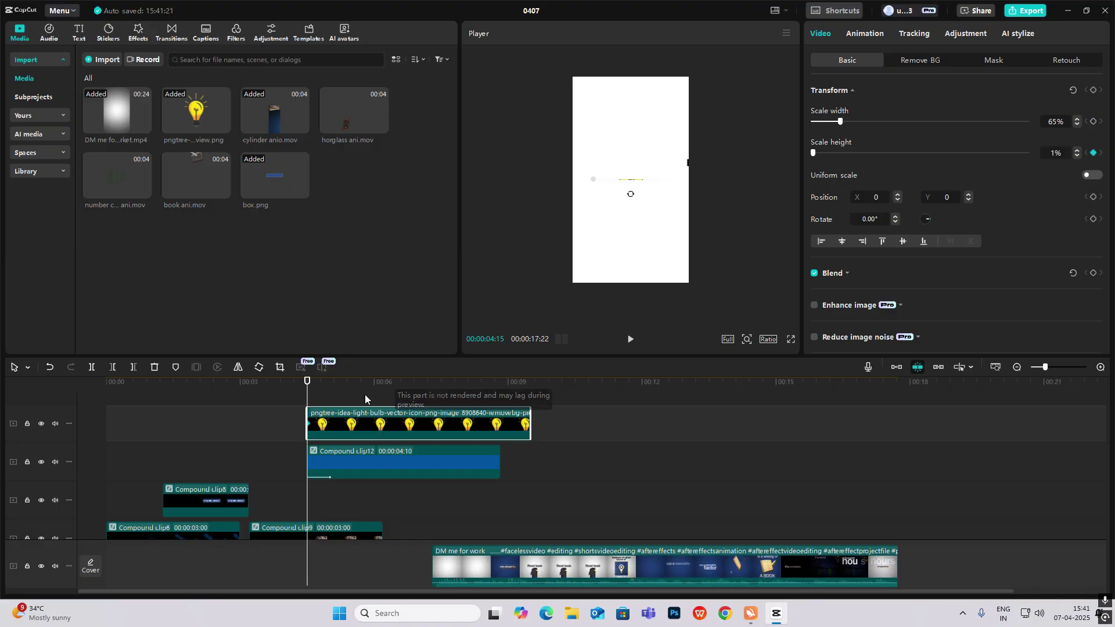
# Keyframe the light bulb's scale height at 65% at 00:00:05:10, in line with the blue square's second keyframe.
pyautogui.click(355, 456)
pyautogui.moveTo(320, 403); pyautogui.dragTo(345, 407)
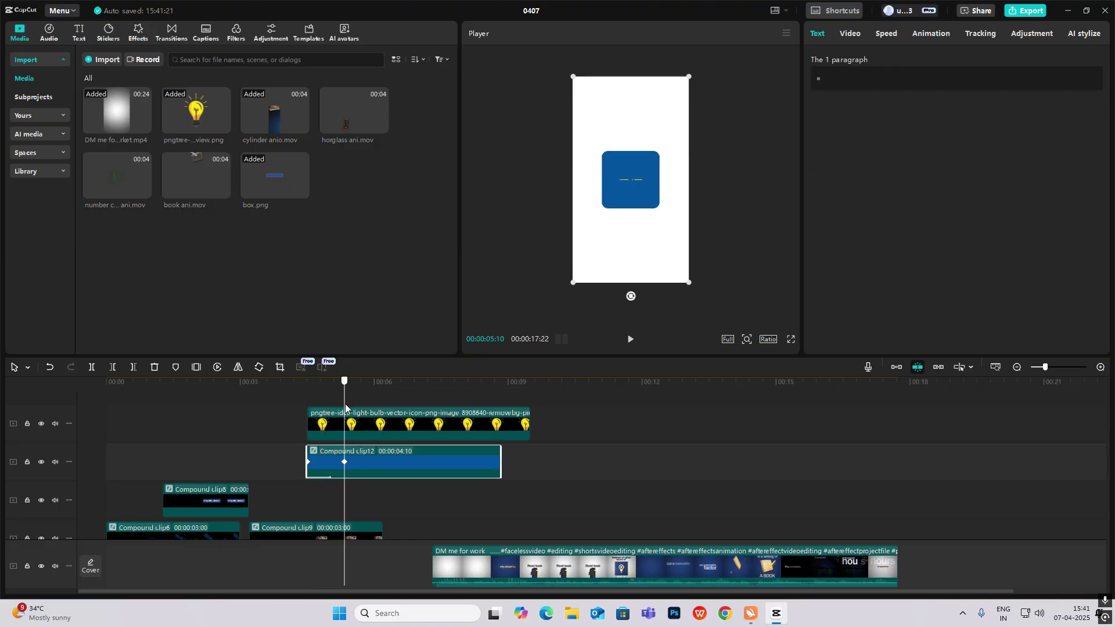
pyautogui.click(365, 429)
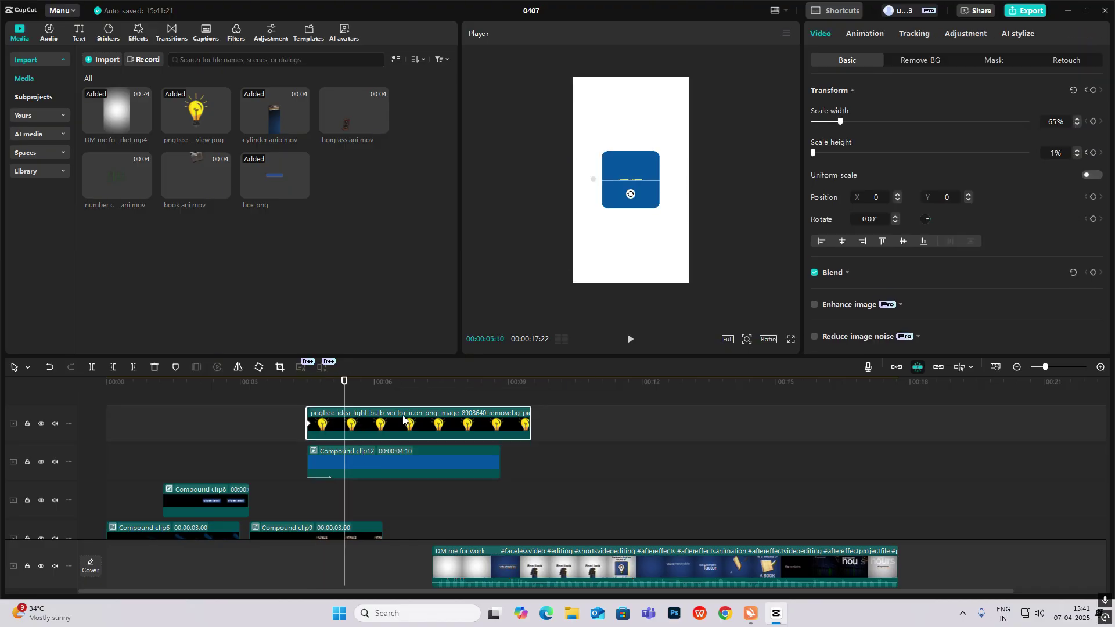
pyautogui.click(1094, 153)
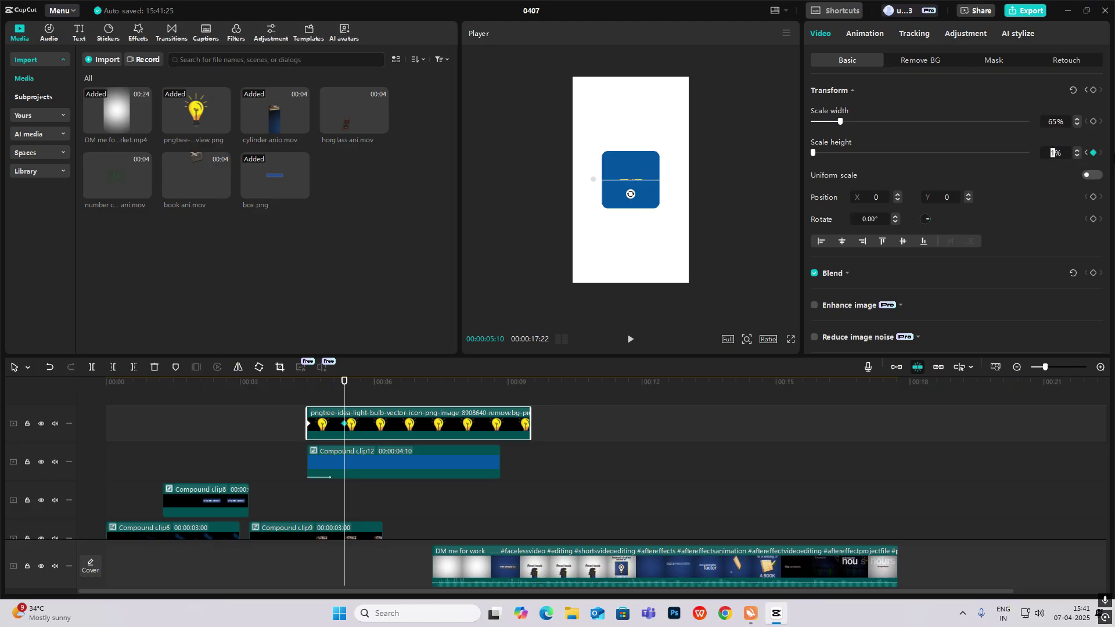
pyautogui.write('65')
pyautogui.press('Return')
pyautogui.moveTo(326, 393); pyautogui.dragTo(362, 407)
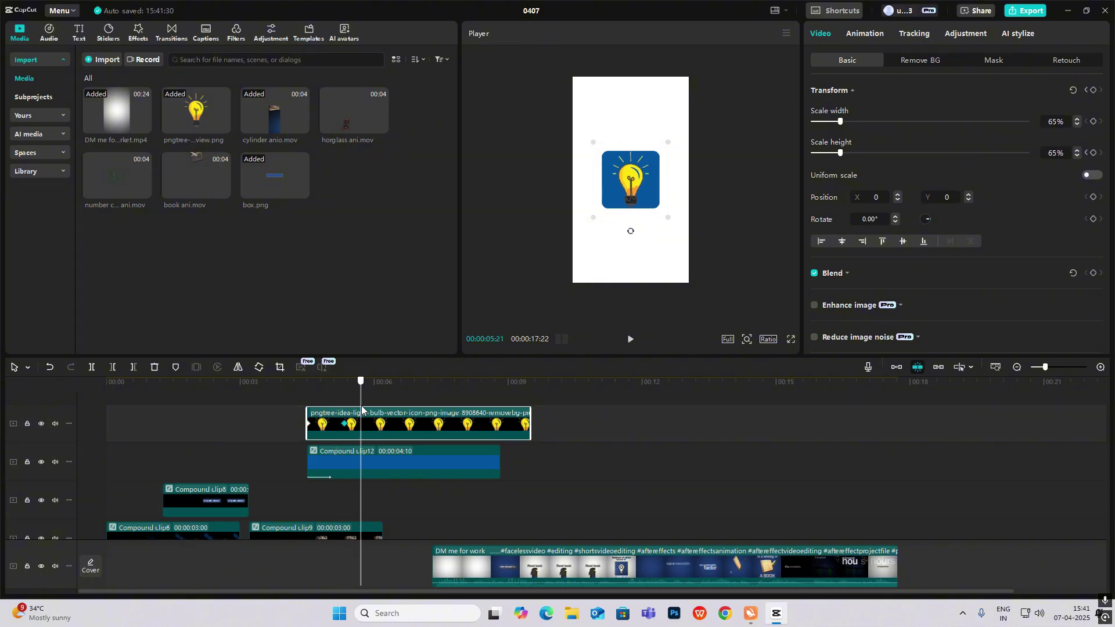
# Open the preset curves for the light bulb's scale height keyframes to ease its motion.
pyautogui.hotkey('alt', 'k')
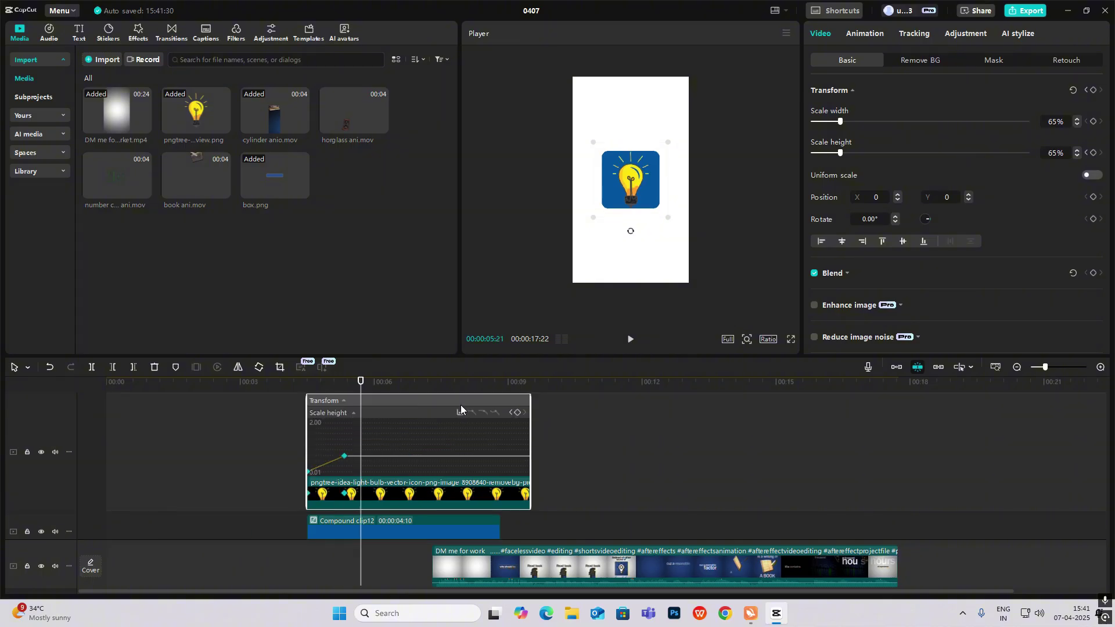
pyautogui.click(461, 412)
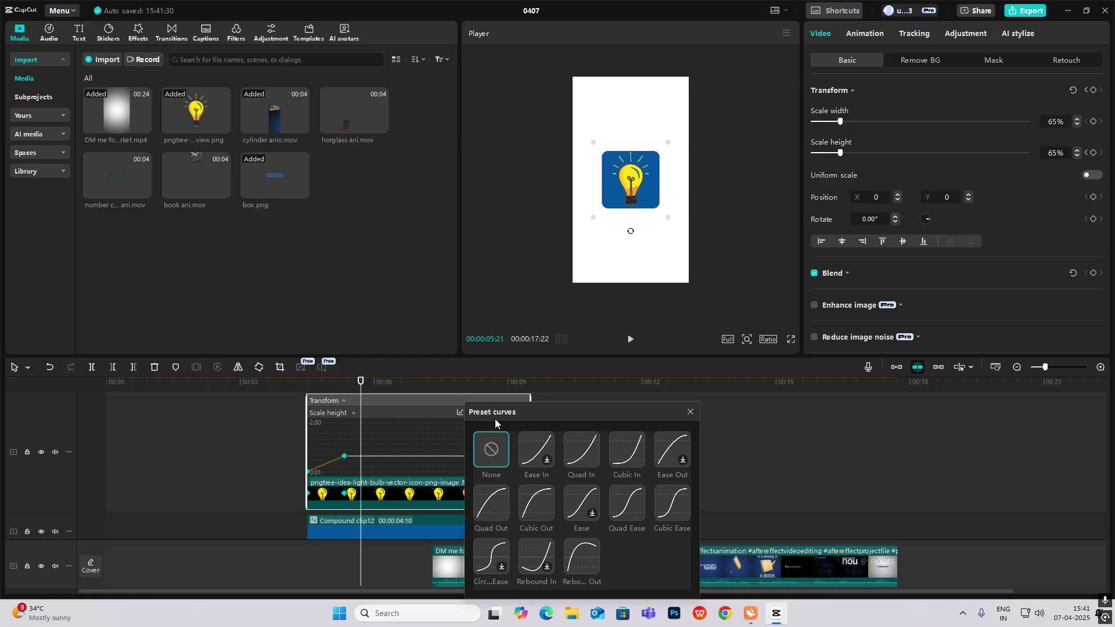
pyautogui.click(690, 411)
# Add the Fade In entrance animation to the light bulb and preview it together with the blue square.
pyautogui.click(842, 274)
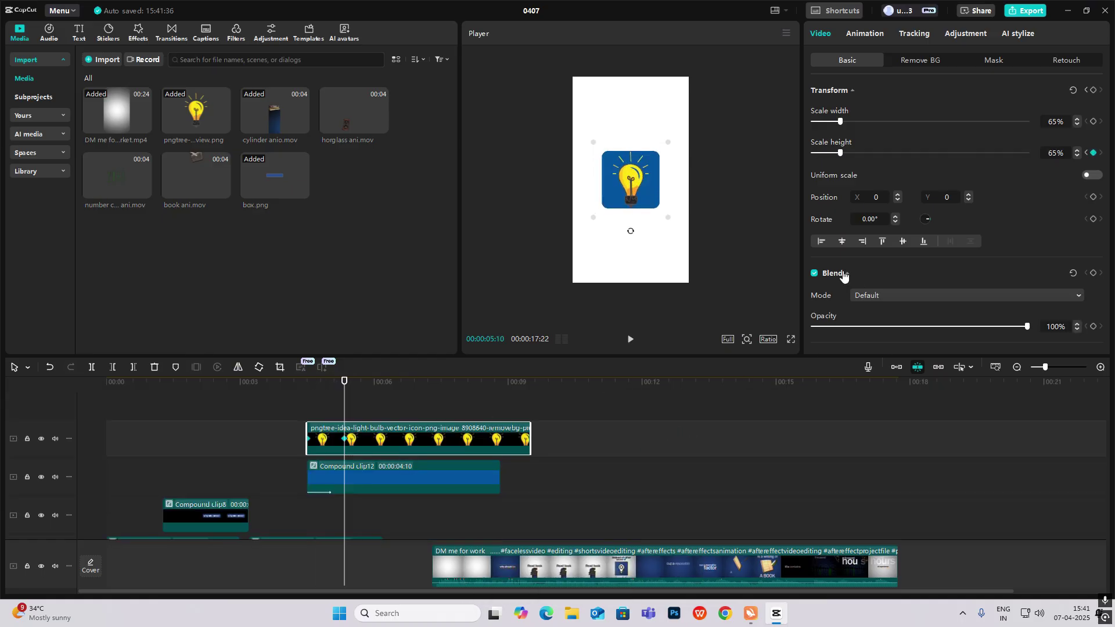
pyautogui.click(869, 34)
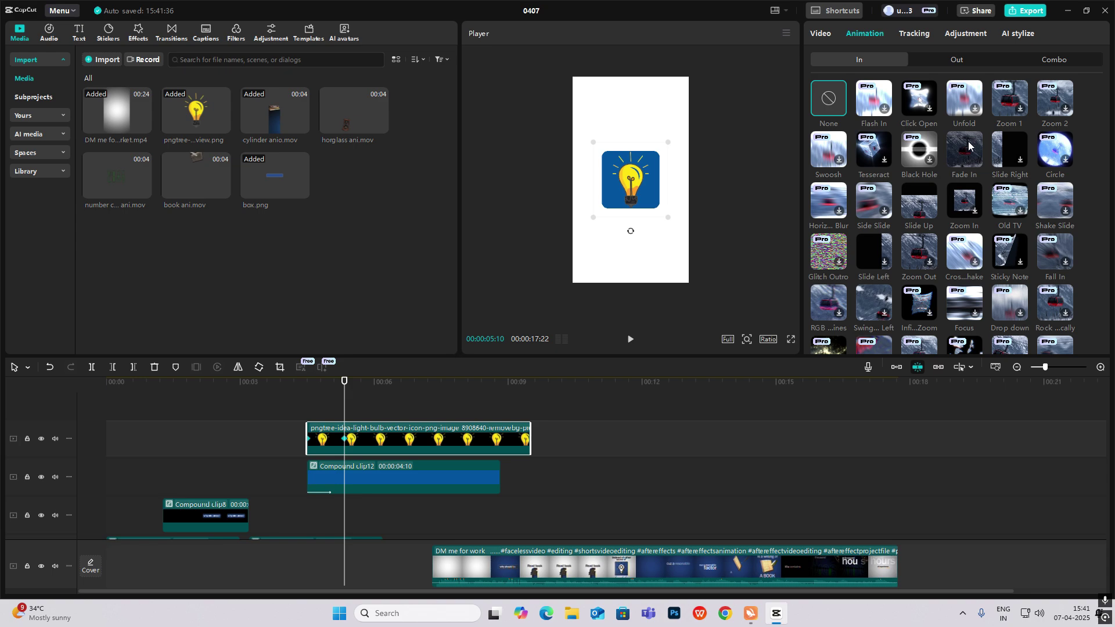
pyautogui.click(310, 413)
pyautogui.press('space')
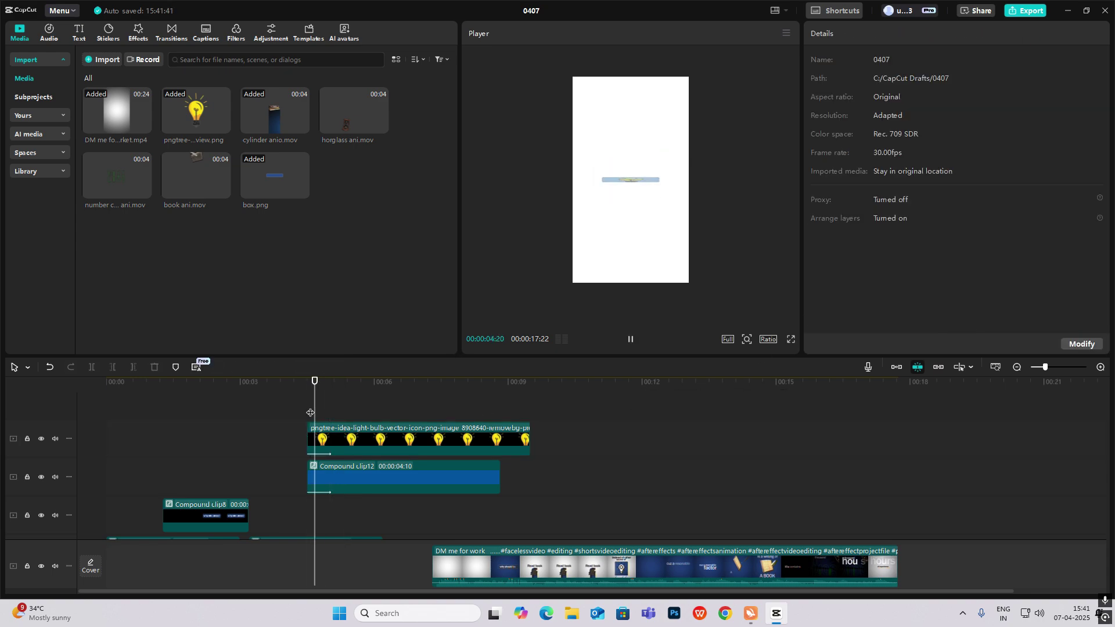
pyautogui.press('space')
# Check the reference's "knowledge" scene, then place a duplicate of the blue square clip further along the same track, above the reference footage.
pyautogui.scroll(-2, 642, 424)
pyautogui.click(605, 465)
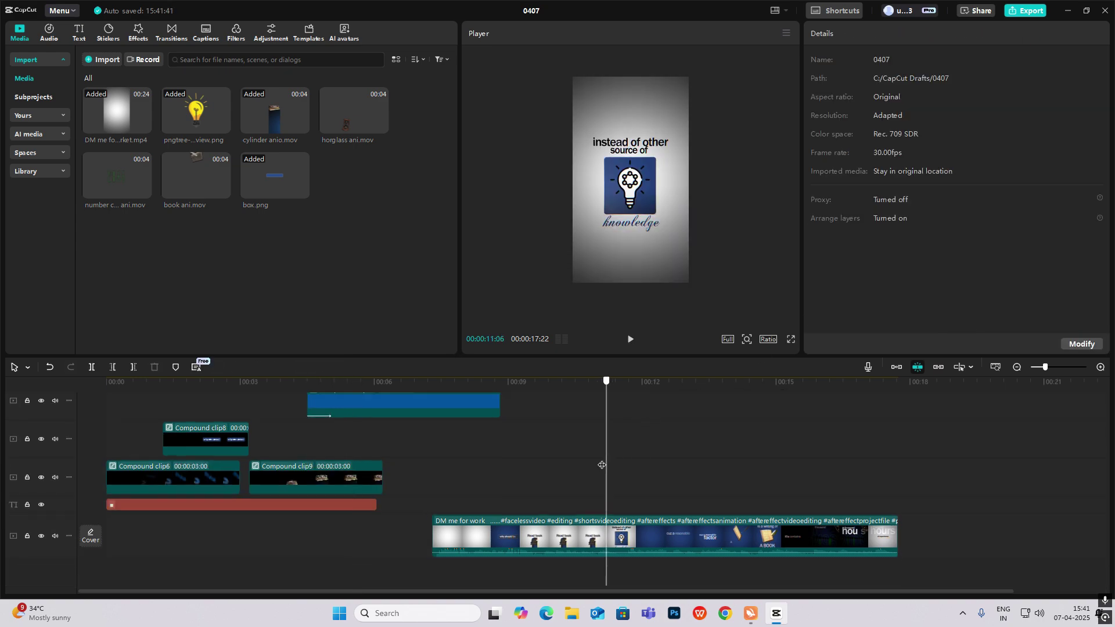
pyautogui.moveTo(603, 464); pyautogui.dragTo(320, 465)
pyautogui.scroll(2, 346, 424)
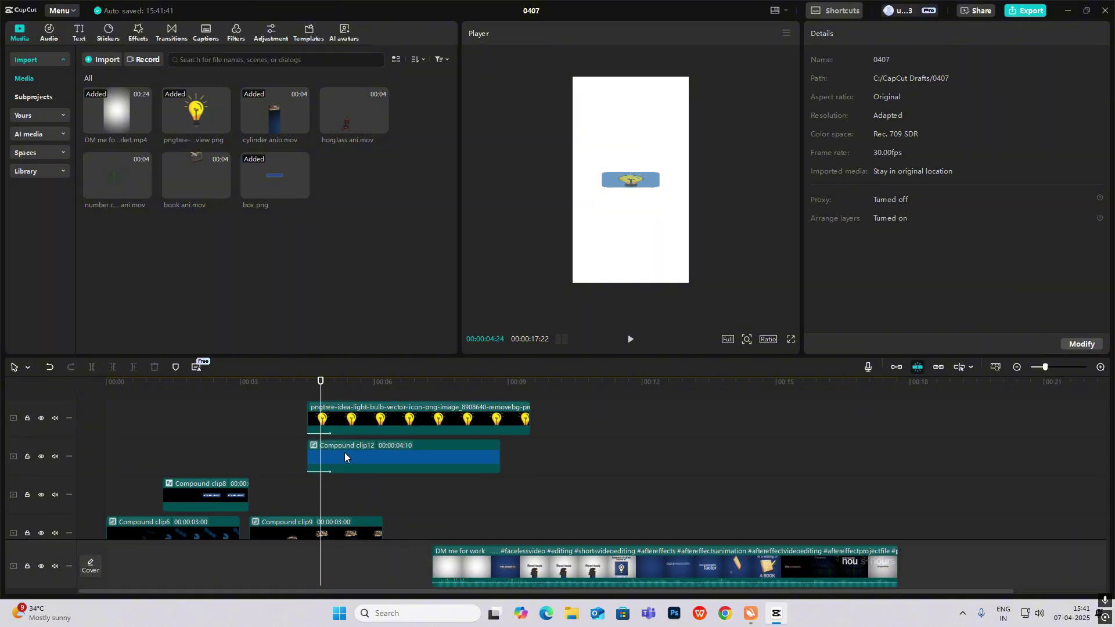
pyautogui.click(344, 455)
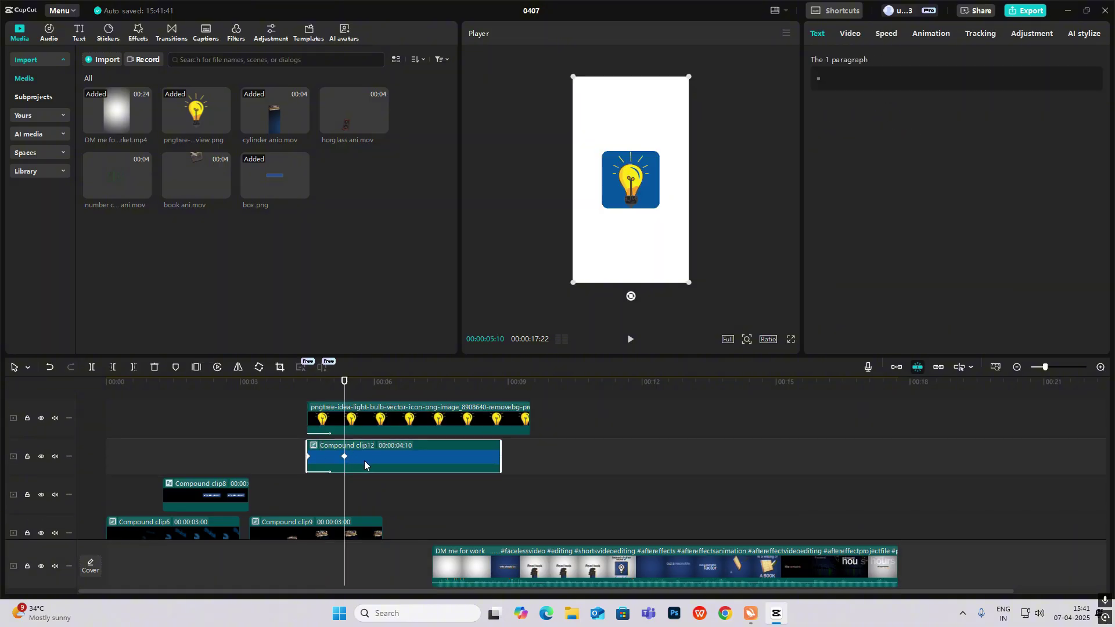
pyautogui.moveTo(365, 461); pyautogui.dragTo(674, 458)
pyautogui.click(660, 411)
pyautogui.click(686, 448)
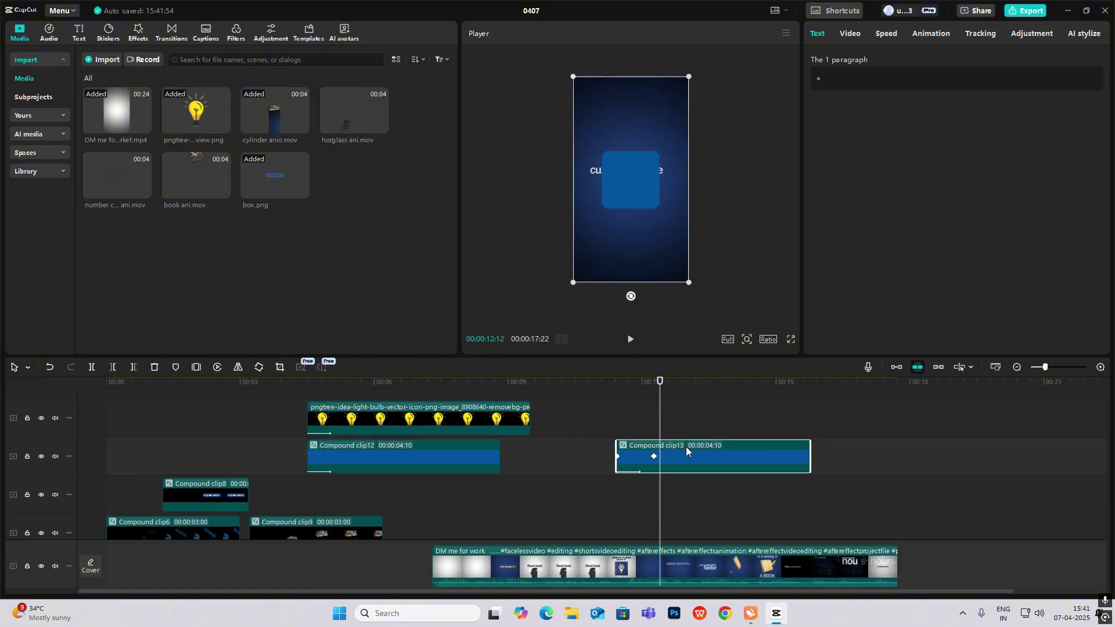
# Undo the compound on the duplicated blue square and move its blue text shape onto a track above the light bulb.
pyautogui.rightClick(657, 448)
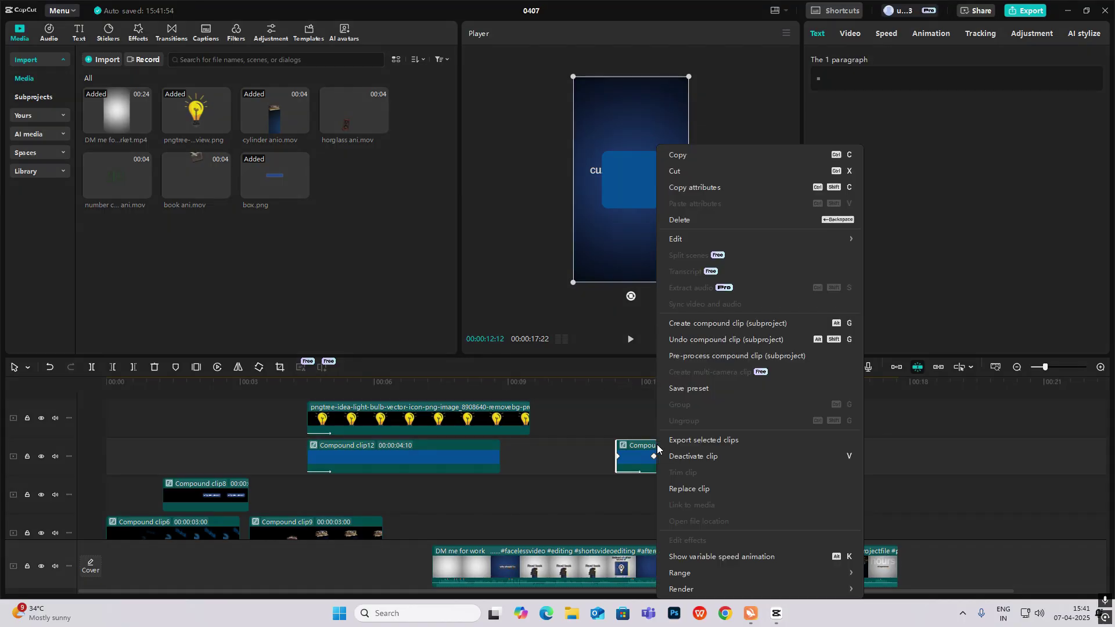
pyautogui.click(704, 338)
pyautogui.click(622, 421)
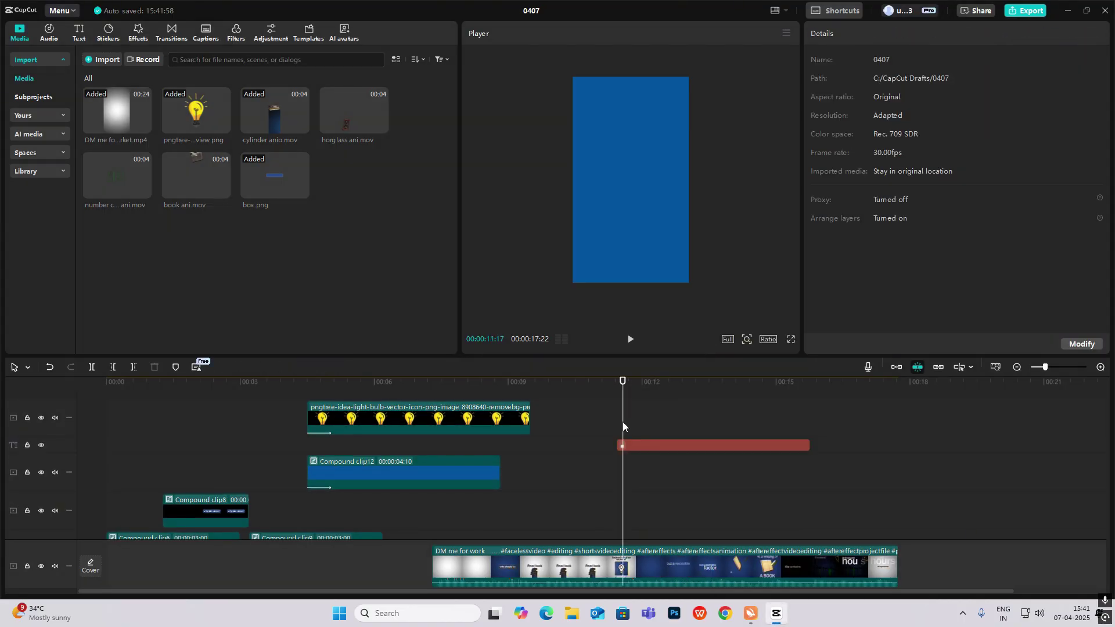
pyautogui.press('space')
pyautogui.press('space')
pyautogui.moveTo(659, 443); pyautogui.dragTo(415, 431)
pyautogui.click(319, 413)
pyautogui.moveTo(308, 417); pyautogui.dragTo(385, 427)
# Scrub the reference from the "cuz a resonable" text to the "is a writing of A BOOK" scene and examine its transition.
pyautogui.scroll(-3, 597, 485)
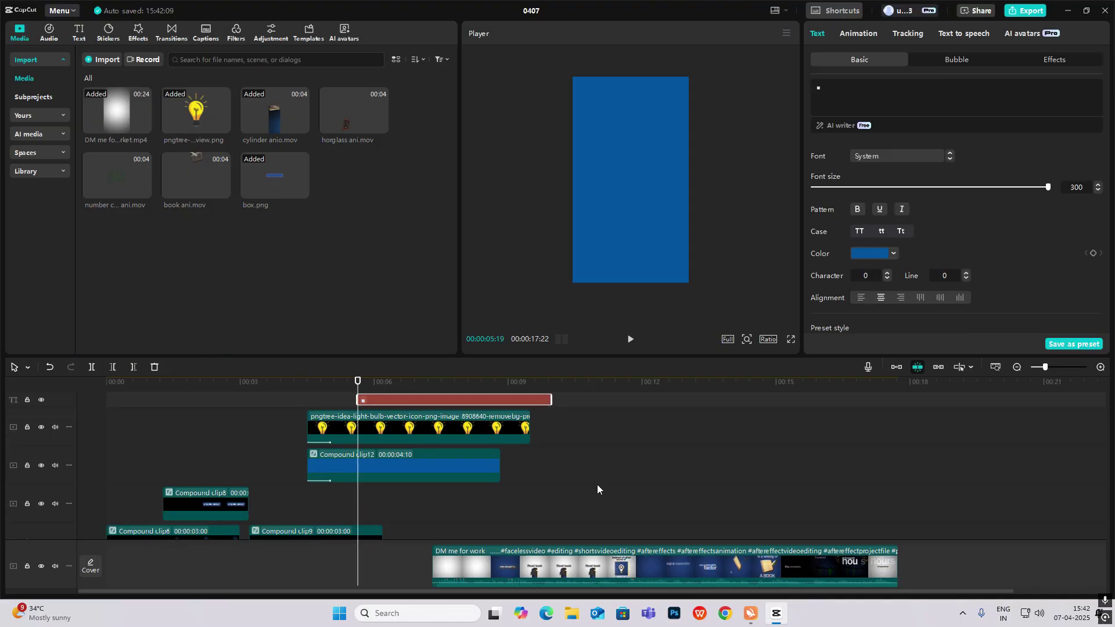
pyautogui.moveTo(625, 473); pyautogui.dragTo(649, 457)
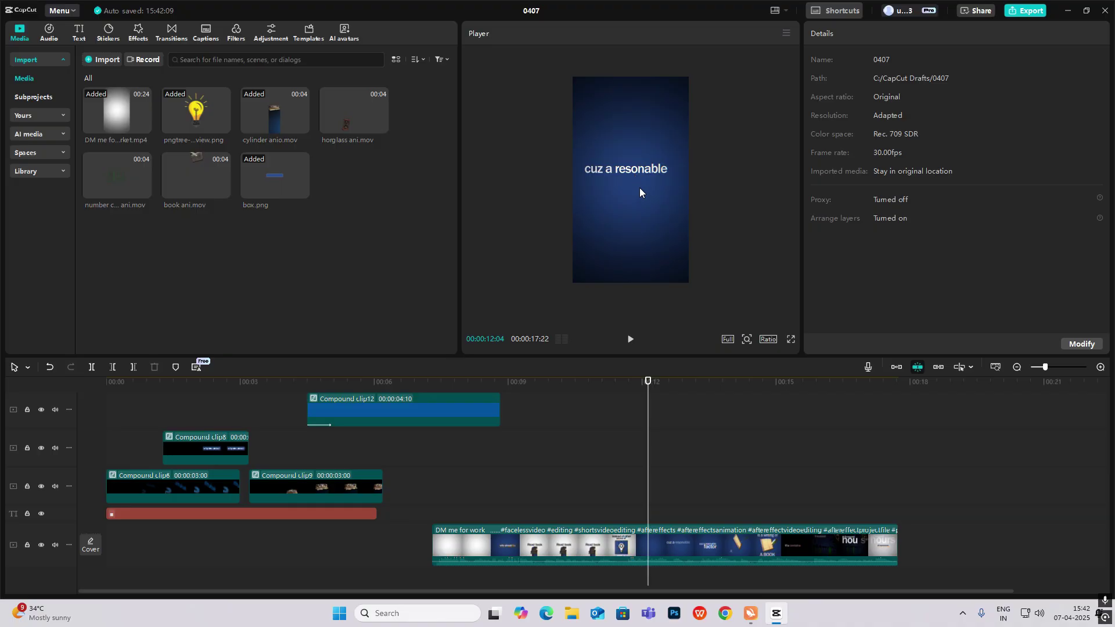
pyautogui.moveTo(648, 444)
pyautogui.mouseDown()
pyautogui.moveTo(622, 444)
pyautogui.moveTo(656, 444)
pyautogui.mouseUp()
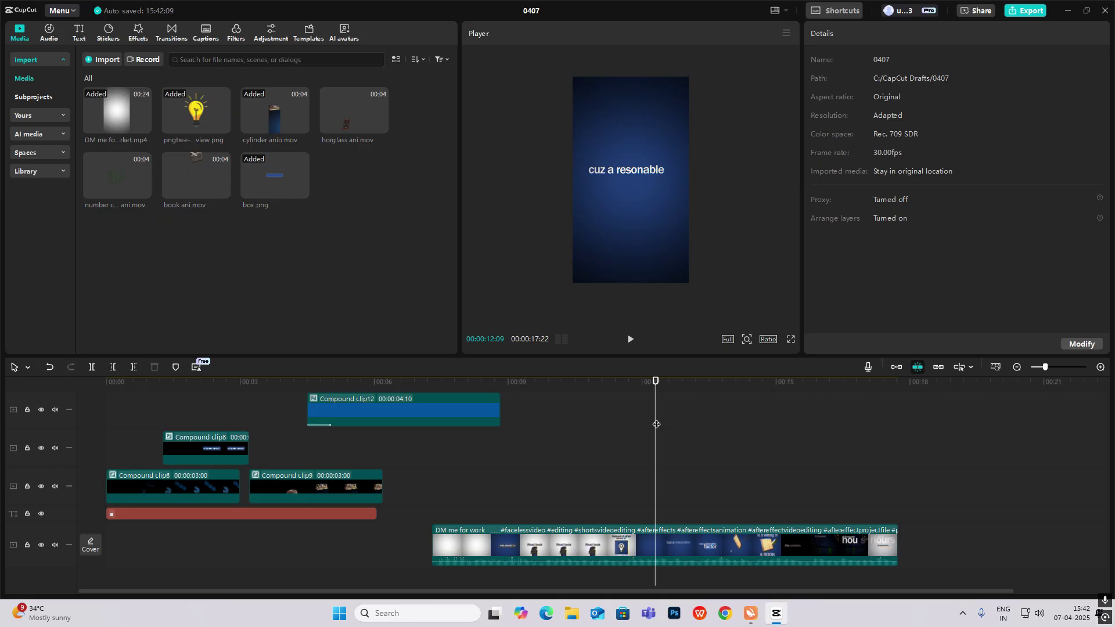
pyautogui.moveTo(656, 425)
pyautogui.mouseDown()
pyautogui.moveTo(627, 424)
pyautogui.moveTo(651, 424)
pyautogui.mouseUp()
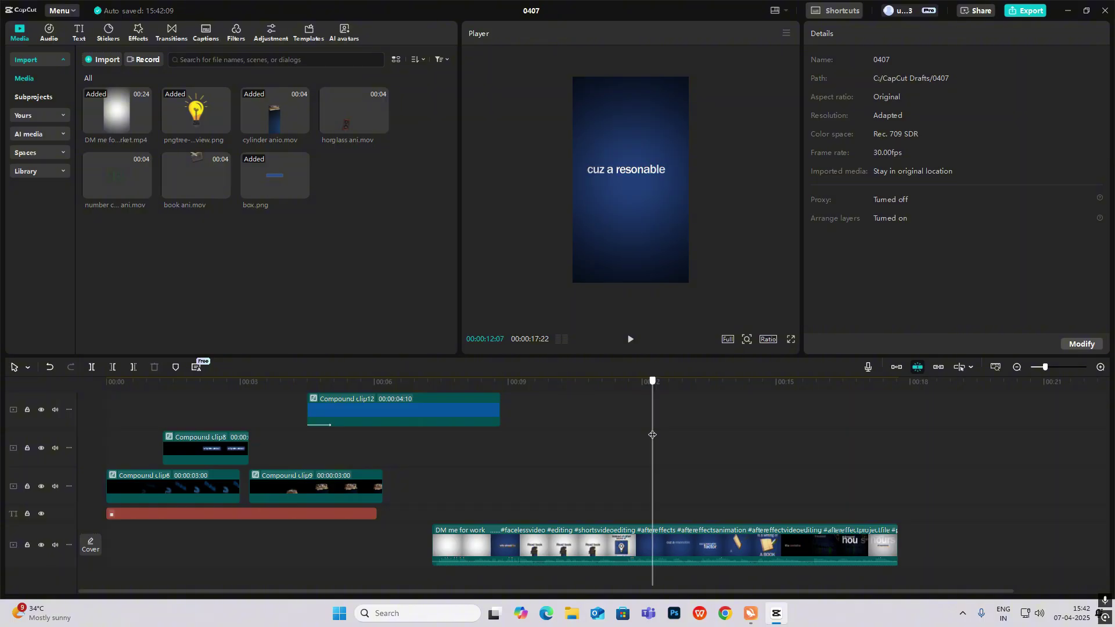
pyautogui.moveTo(653, 435); pyautogui.dragTo(740, 470)
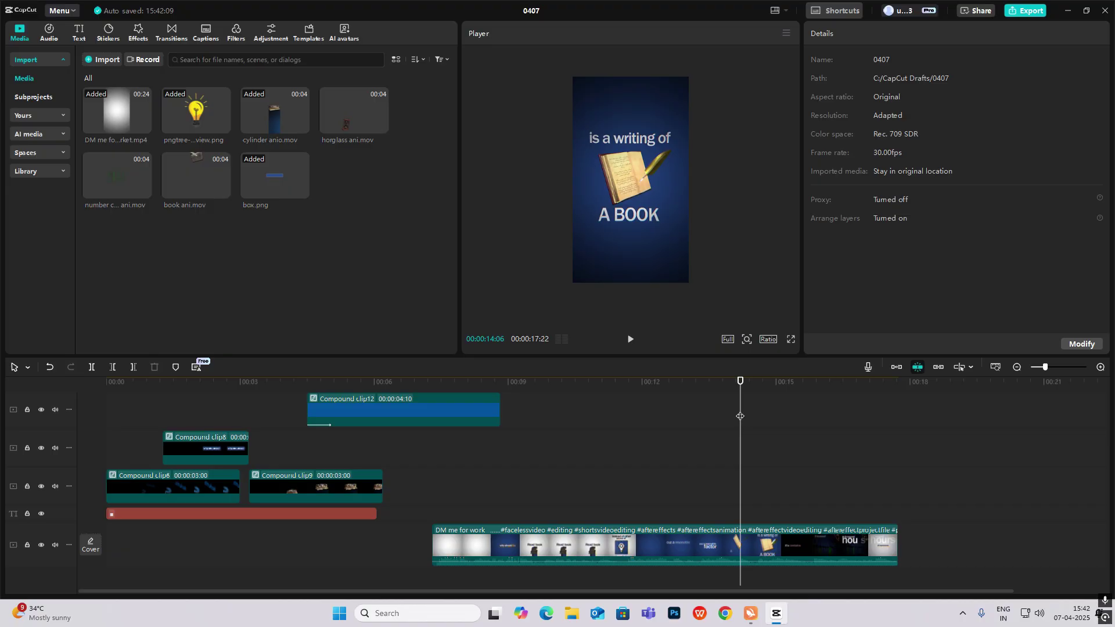
pyautogui.moveTo(740, 416); pyautogui.dragTo(375, 414)
pyautogui.scroll(5, 378, 427)
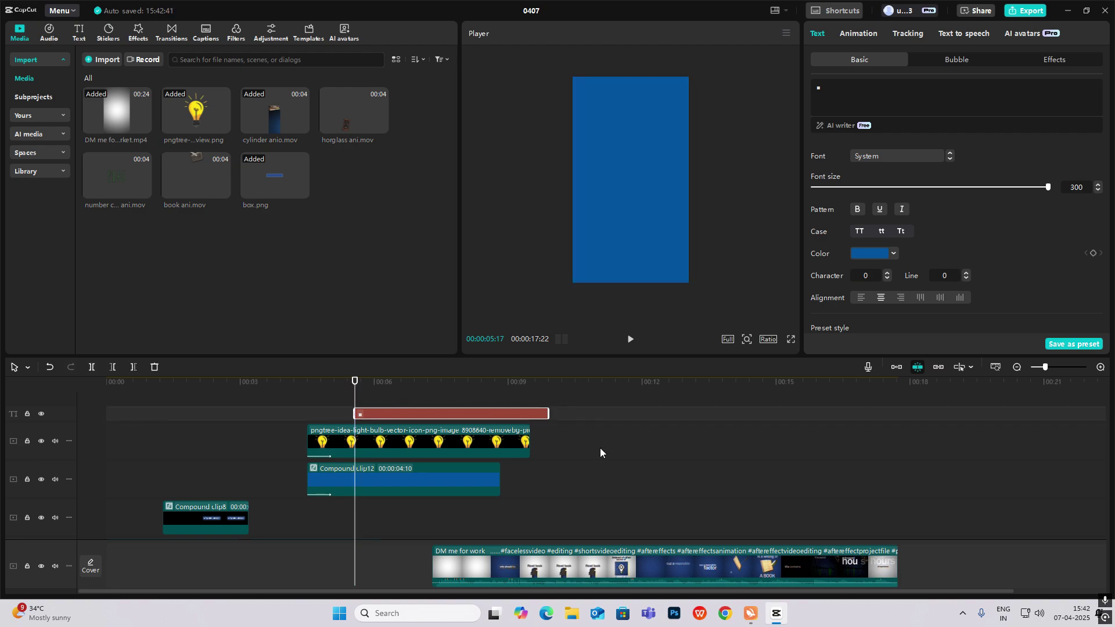
# Keyframe the blue shape rising from Y -4055 at 00:00:05:17 to Y -184 at 00:00:06:11, filling the frame.
pyautogui.moveTo(601, 450); pyautogui.dragTo(364, 423)
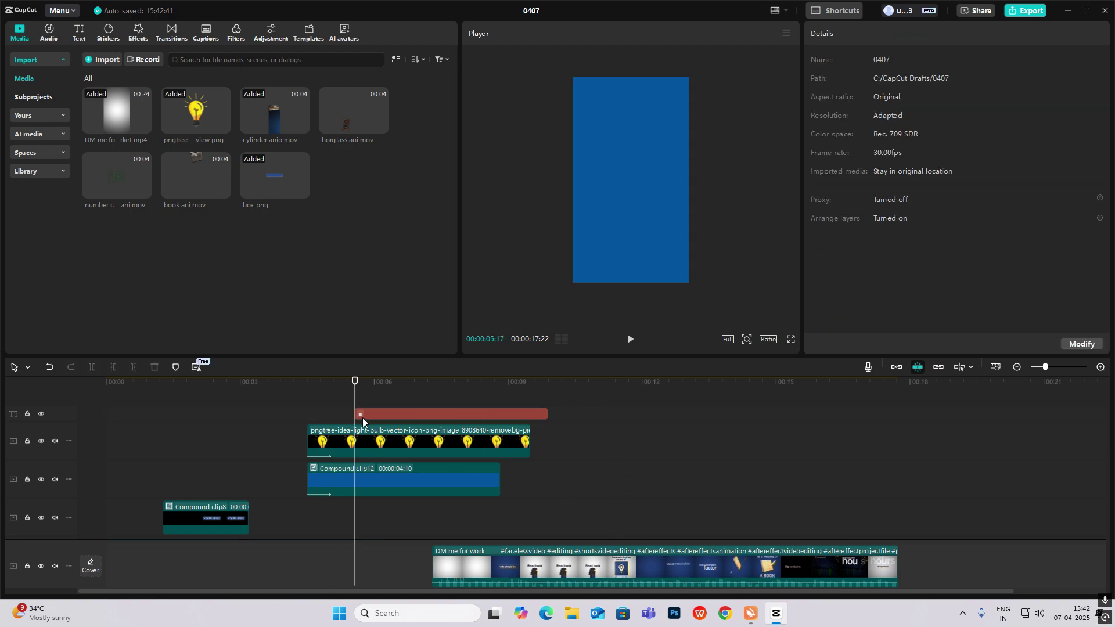
pyautogui.click(374, 414)
pyautogui.moveTo(630, 189); pyautogui.dragTo(632, 263)
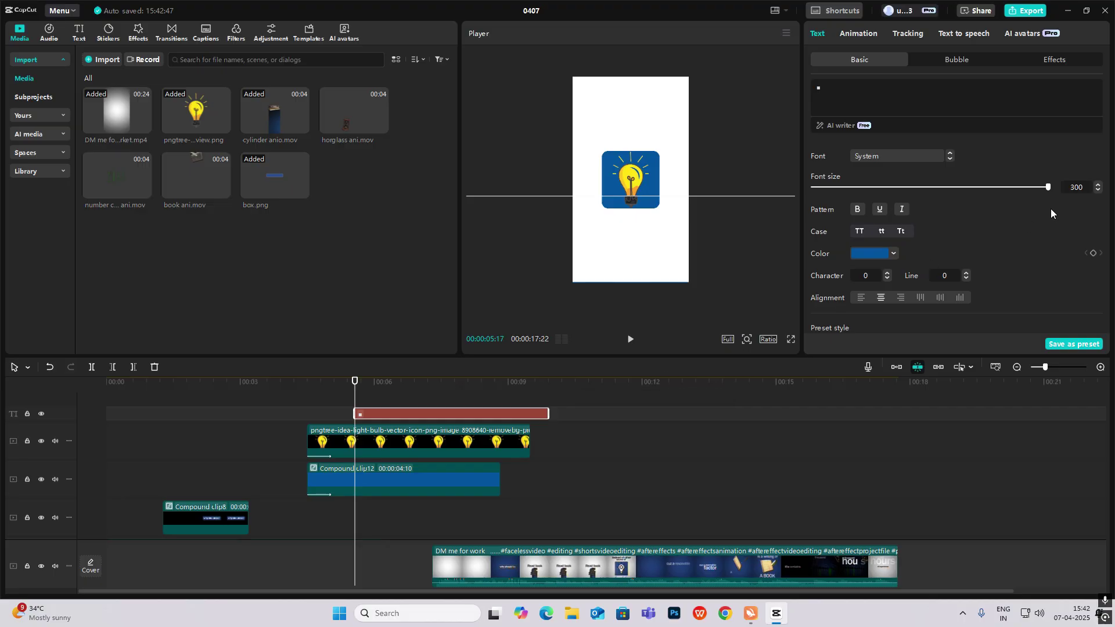
pyautogui.scroll(-5, 1080, 257)
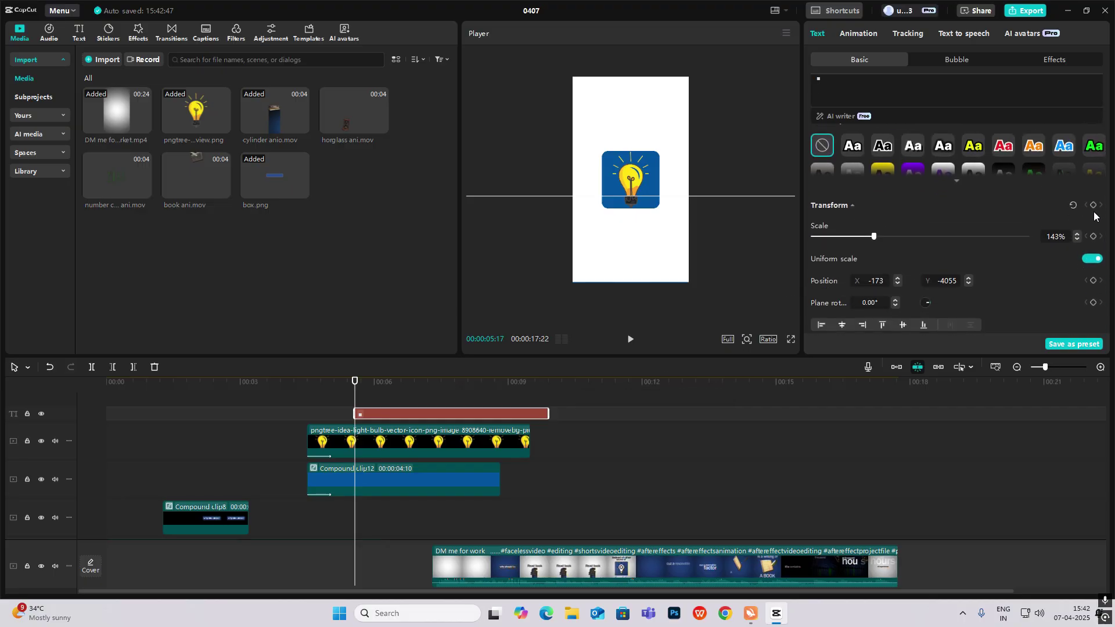
pyautogui.moveTo(357, 396); pyautogui.dragTo(390, 402)
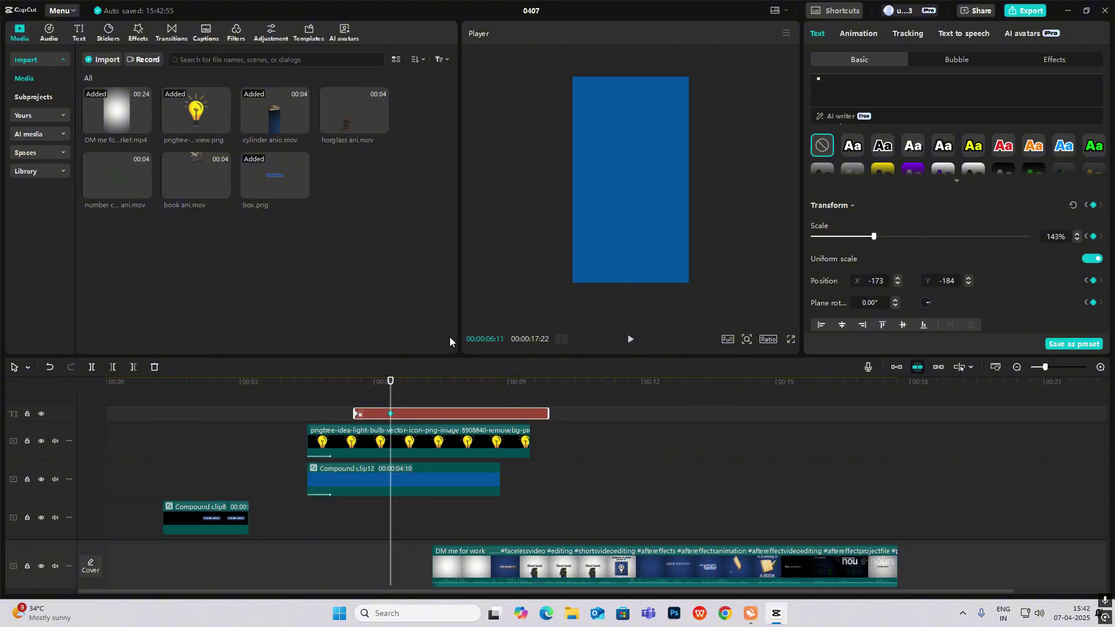
# Apply the Quad Ease preset curve to the blue shape's y position keyframes.
pyautogui.hotkey('alt', 'k')
pyautogui.scroll(1, 451, 470)
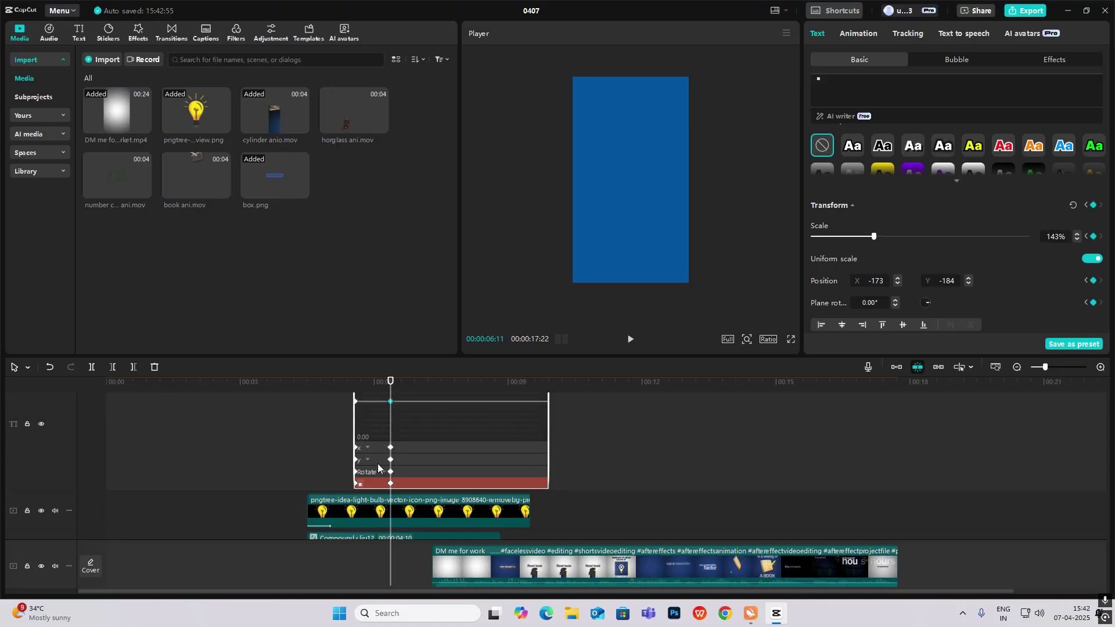
pyautogui.click(375, 449)
pyautogui.click(375, 457)
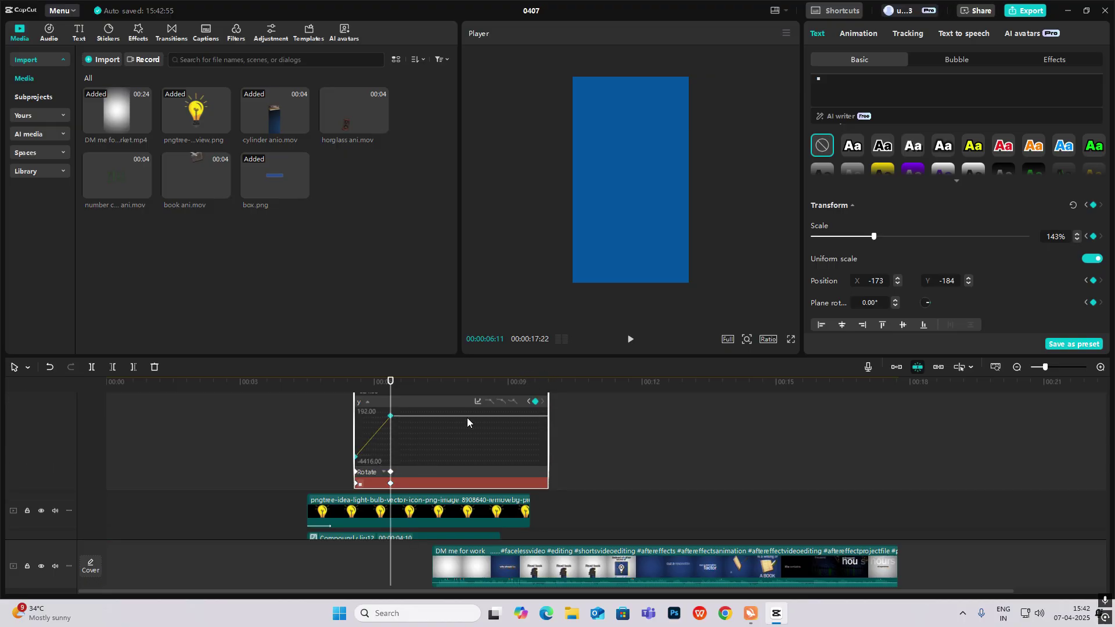
pyautogui.click(478, 401)
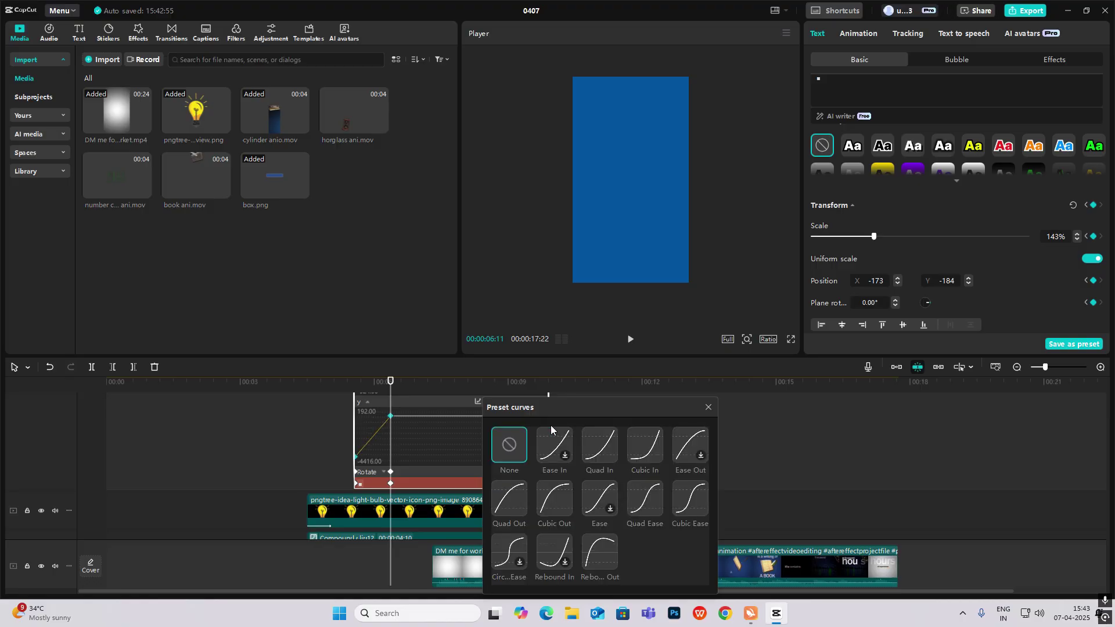
pyautogui.click(636, 501)
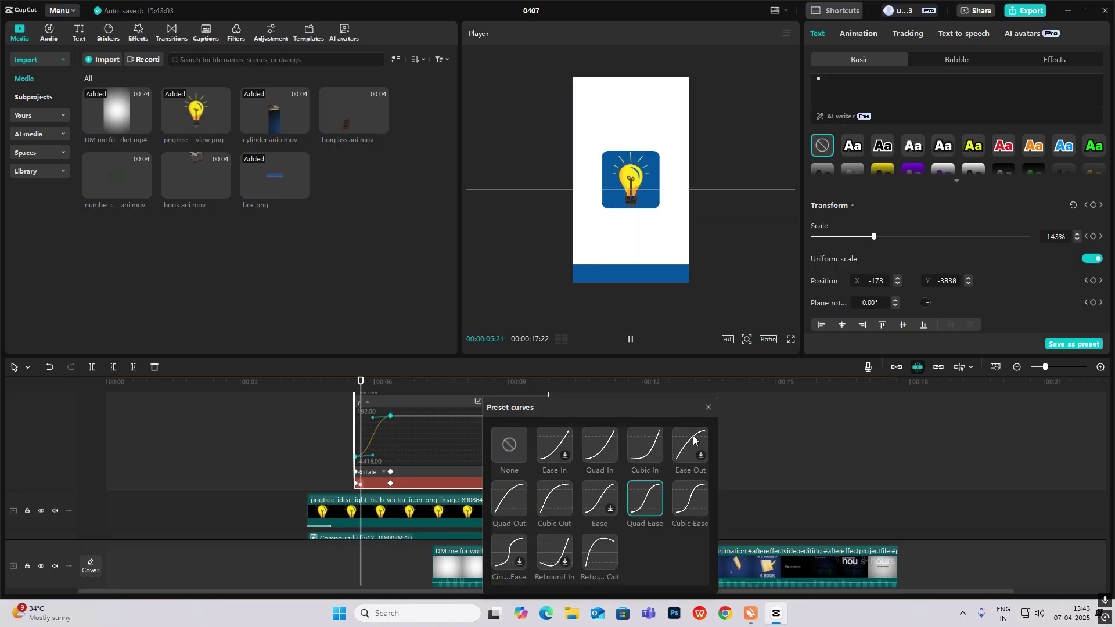
pyautogui.click(708, 407)
# Trim the light bulb clip to the blue square clip's end and place book ani.mov above the blue shape, starting with it.
pyautogui.click(371, 507)
pyautogui.click(401, 509)
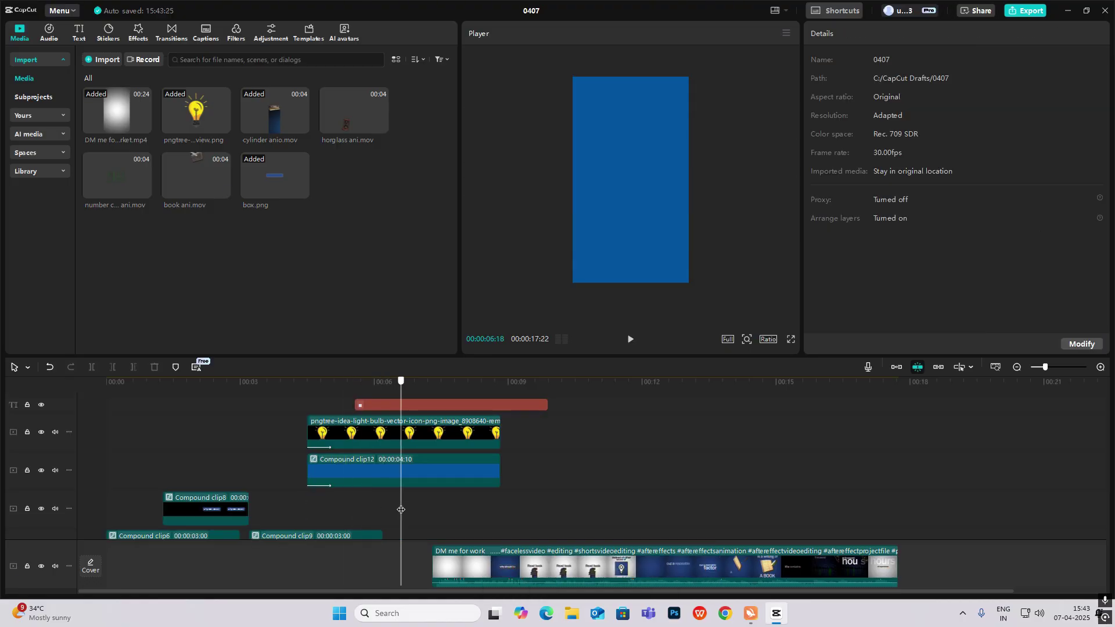
pyautogui.moveTo(217, 186); pyautogui.dragTo(426, 466)
pyautogui.scroll(-5, 649, 481)
pyautogui.moveTo(614, 484); pyautogui.dragTo(349, 459)
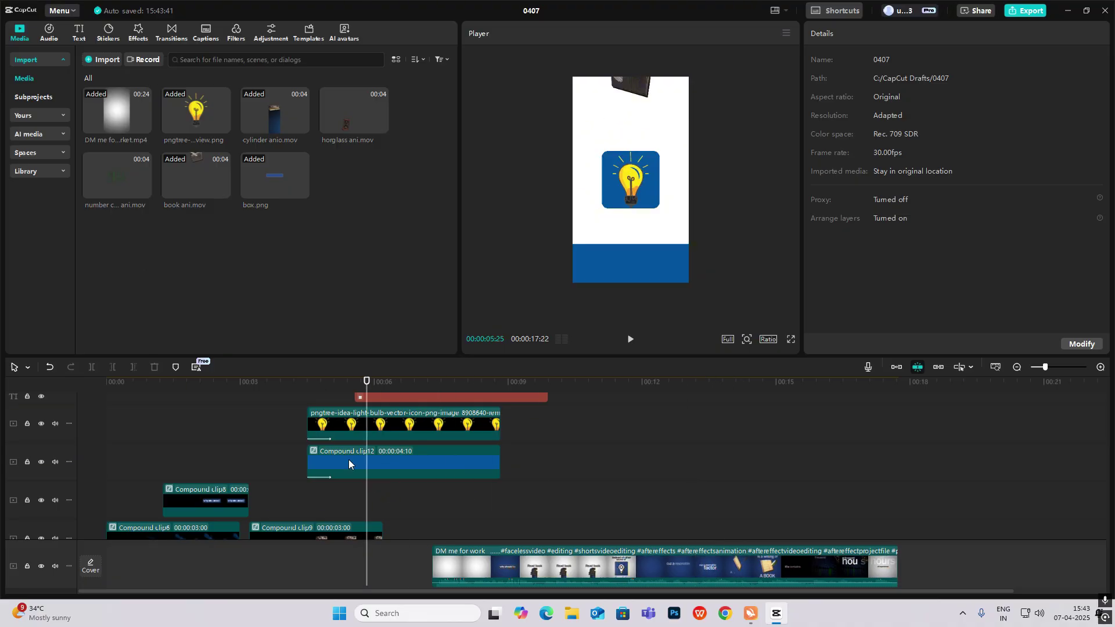
# Add a text reading "is a writing" on a track above the book clip, starting together with it.
pyautogui.click(85, 44)
pyautogui.moveTo(107, 92); pyautogui.dragTo(361, 392)
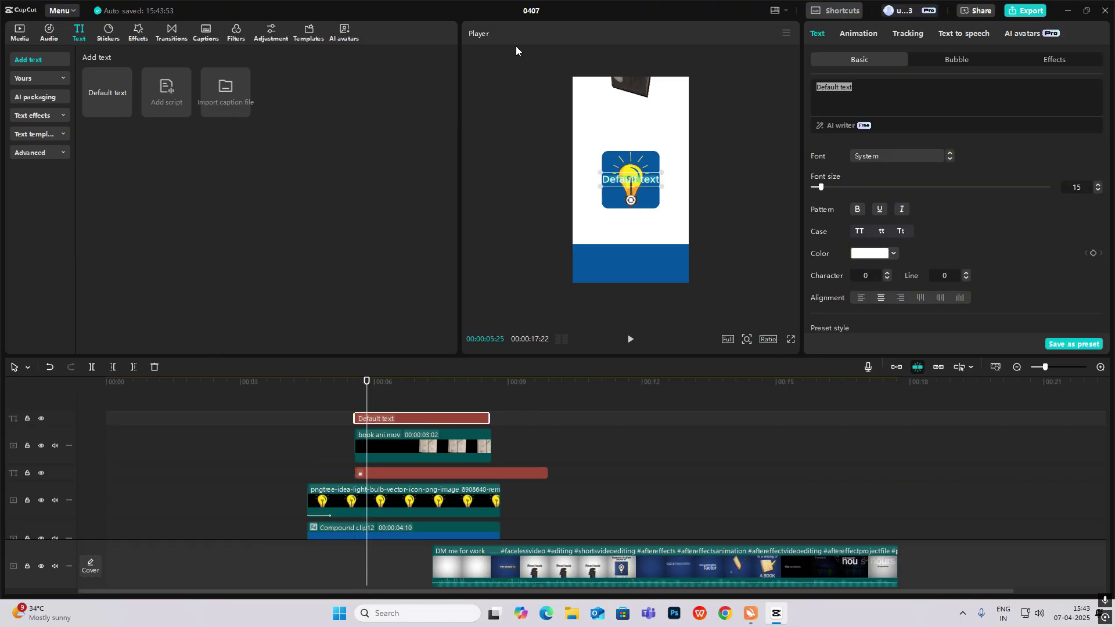
pyautogui.write('is a w')
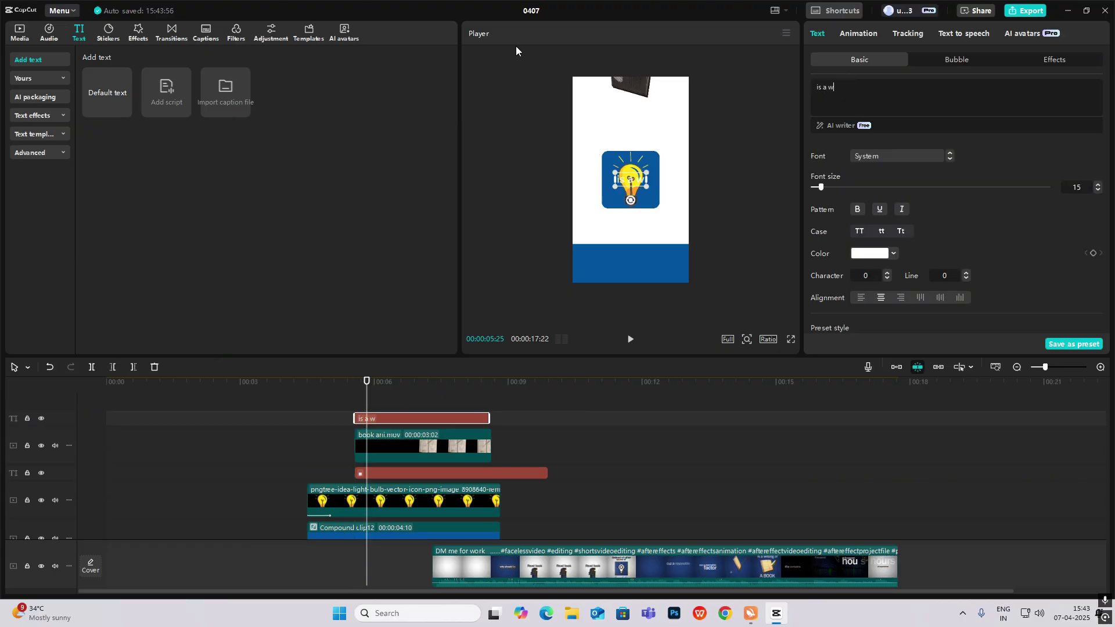
pyautogui.write('riting')
pyautogui.click(393, 410)
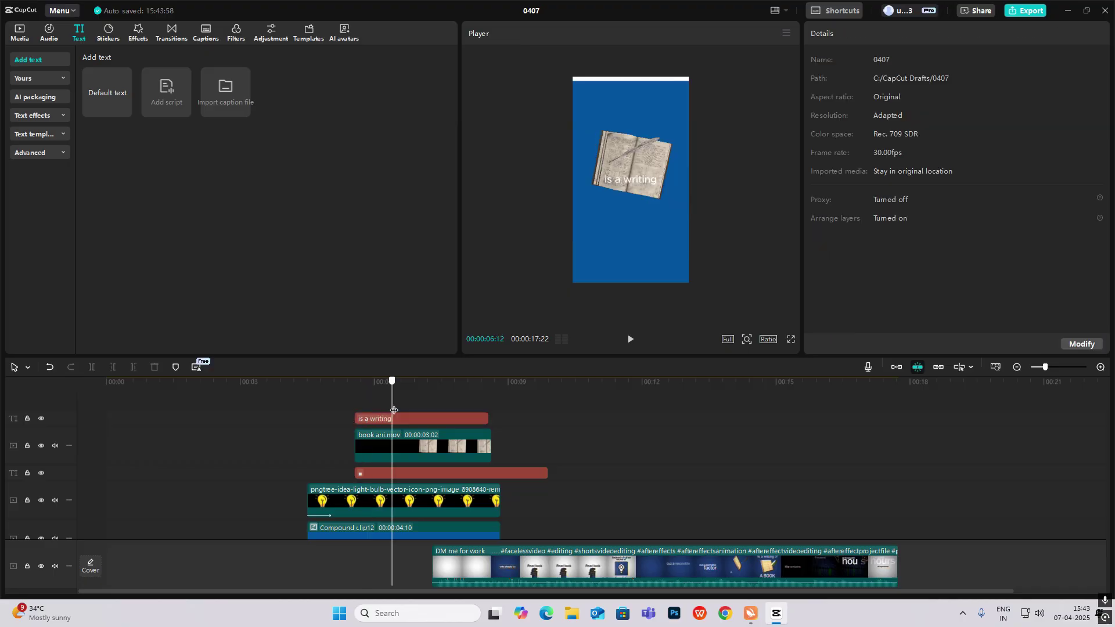
# Set the "is a writing" text in bold Rubik-Bold and position it above the book in the frame.
pyautogui.moveTo(394, 410); pyautogui.dragTo(422, 411)
pyautogui.moveTo(631, 179); pyautogui.dragTo(631, 218)
pyautogui.click(898, 156)
pyautogui.click(889, 212)
# Duplicate the text, change the copy to "of a book", and place it slightly enlarged below the book.
pyautogui.hotkey('ctrl', 'v')
pyautogui.write('of a book')
pyautogui.moveTo(661, 229); pyautogui.dragTo(675, 234)
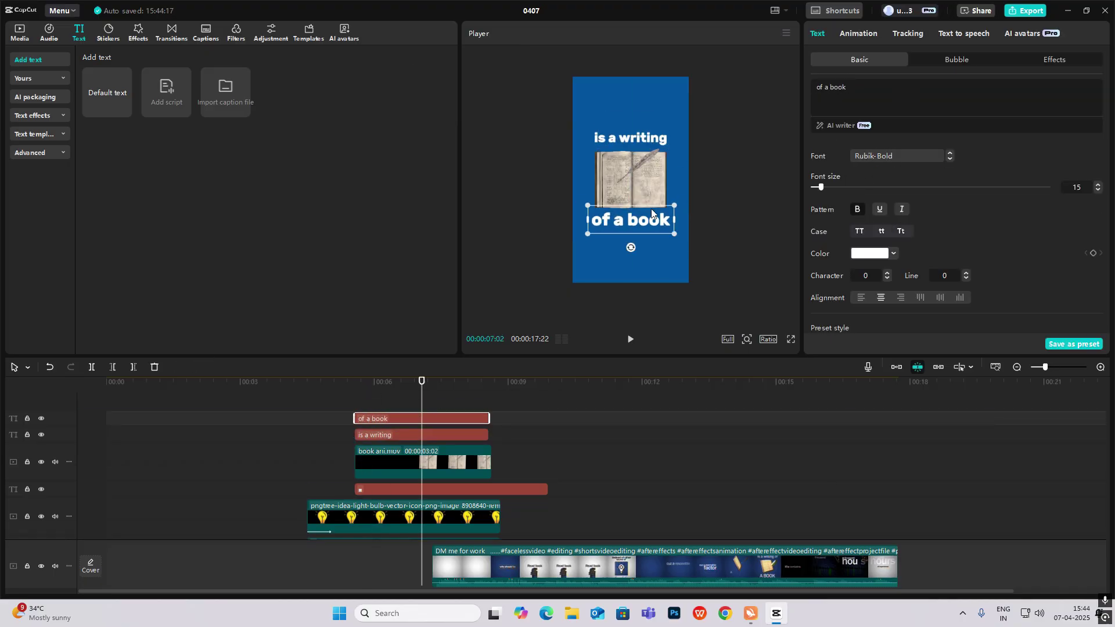
# Split both text clips and the blue background shape at the same point and delete their trailing parts.
pyautogui.click(405, 410)
pyautogui.click(451, 410)
pyautogui.moveTo(500, 406); pyautogui.dragTo(469, 434)
pyautogui.hotkey('ctrl', 'b')
pyautogui.click(468, 490)
pyautogui.press('Delete')
pyautogui.press('Delete')
pyautogui.click(416, 410)
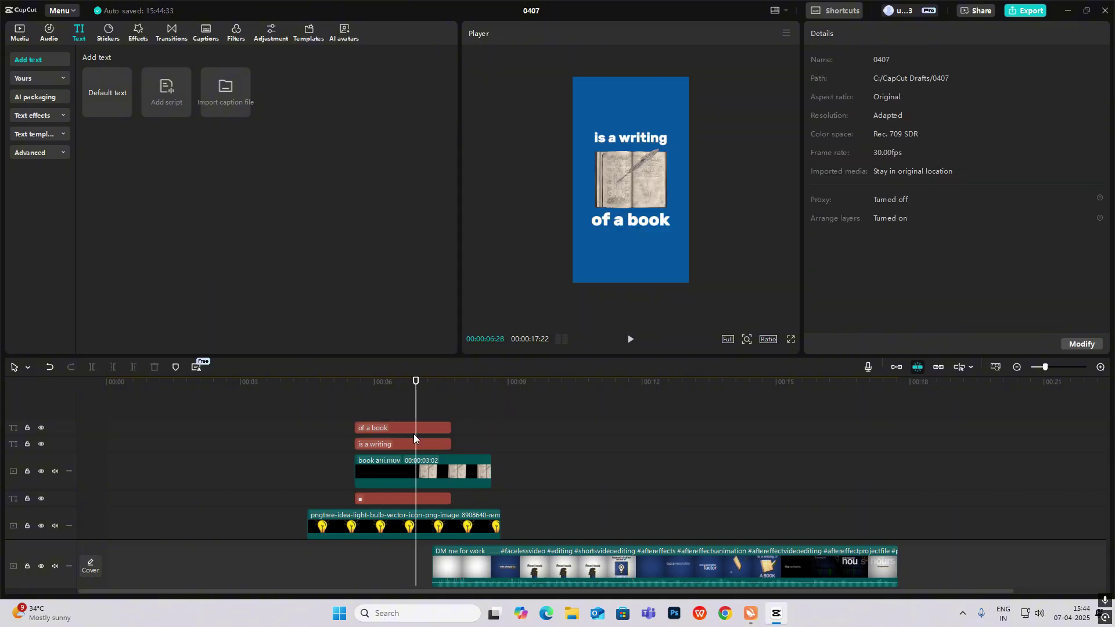
# Apply the 0.5 s Fade In entrance animation to the "of a book" and "is a writing" texts together.
pyautogui.click(383, 428)
pyautogui.keyDown('ctrl'); pyautogui.click(379, 444); pyautogui.keyUp('ctrl')
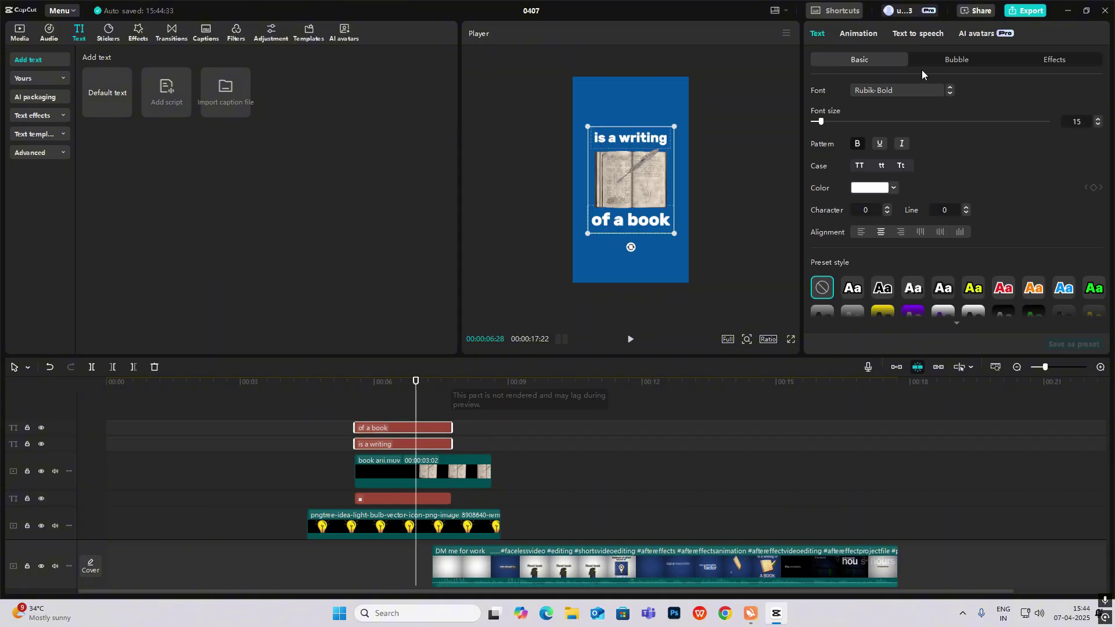
pyautogui.click(858, 33)
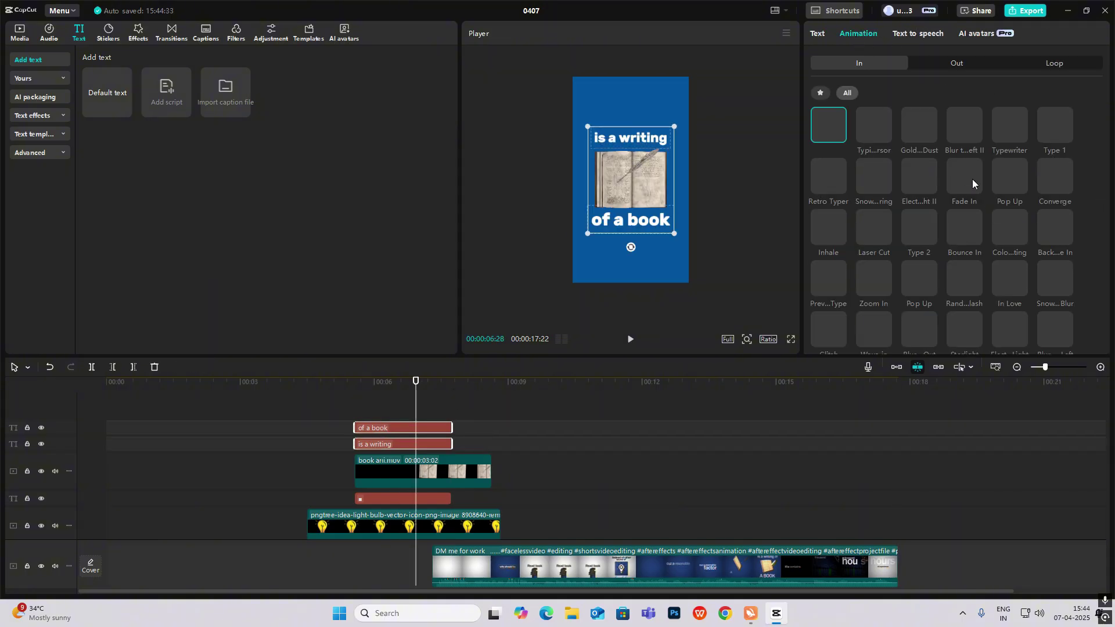
pyautogui.click(961, 175)
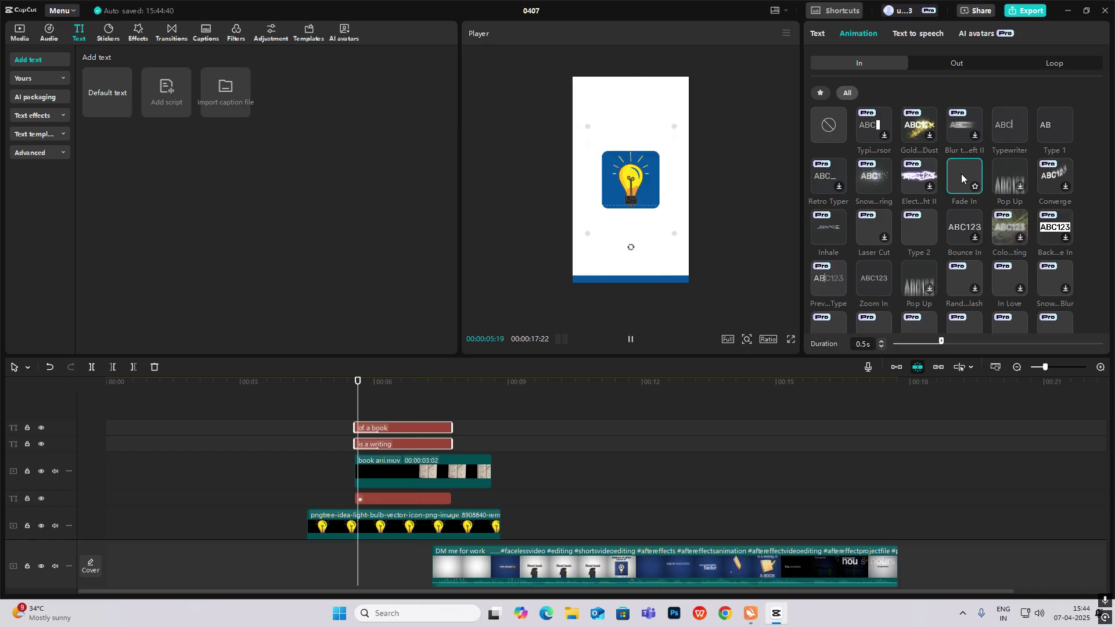
# Shift both text clips to start at 00:00:06:02 and preview the book scene.
pyautogui.moveTo(375, 430); pyautogui.dragTo(398, 430)
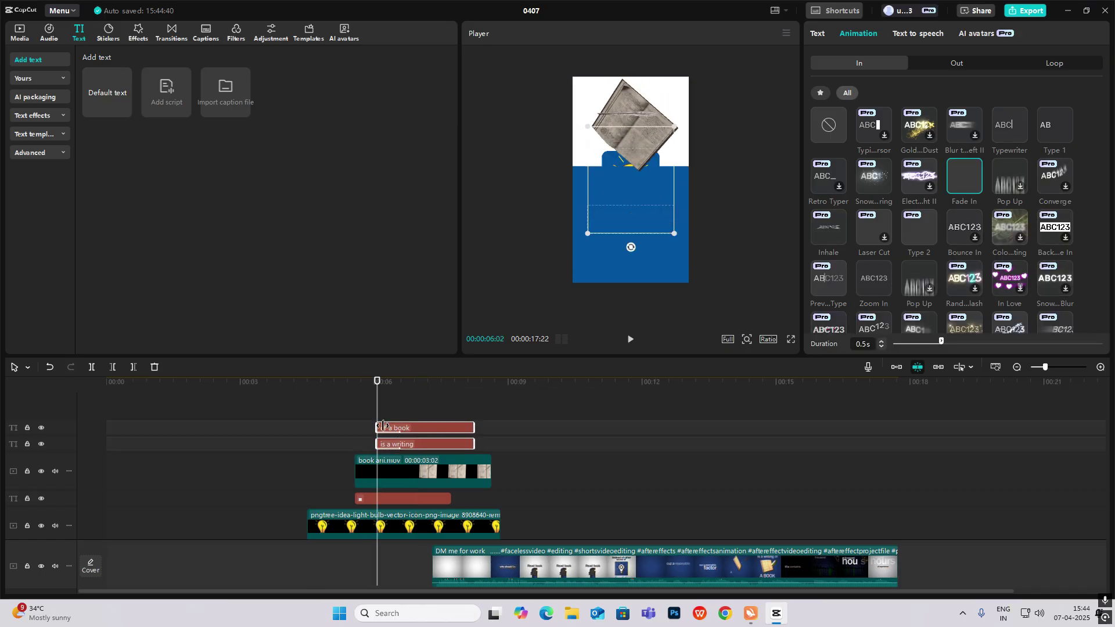
pyautogui.click(356, 417)
pyautogui.press('space')
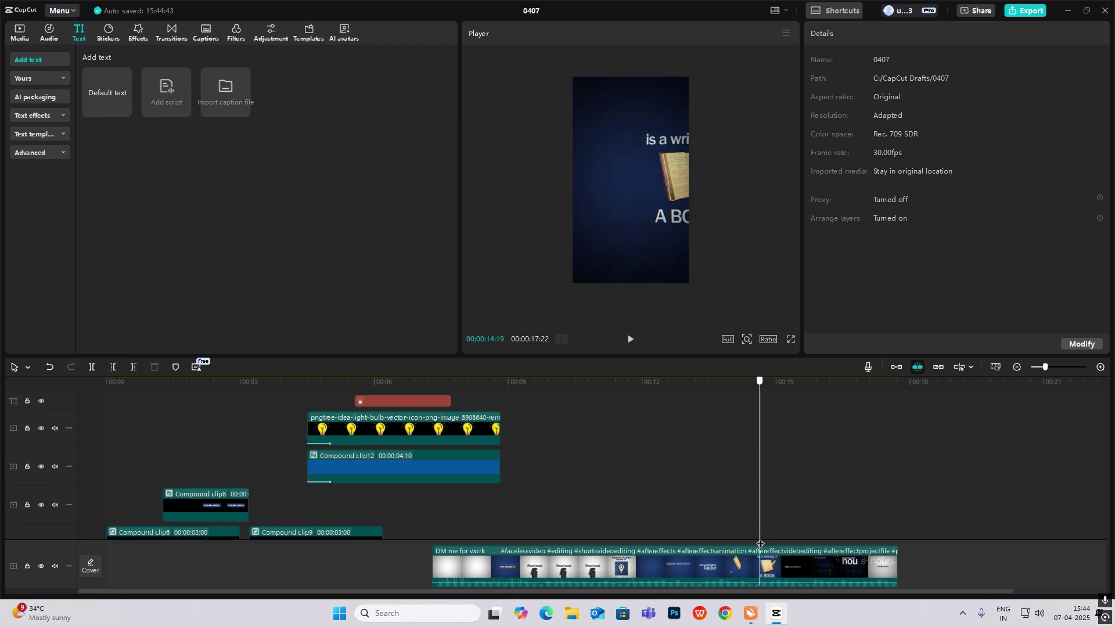
# Check the reference's "thousand hours" scene, then extend the blue background shape past the end of the book clip.
pyautogui.moveTo(760, 554); pyautogui.dragTo(830, 554)
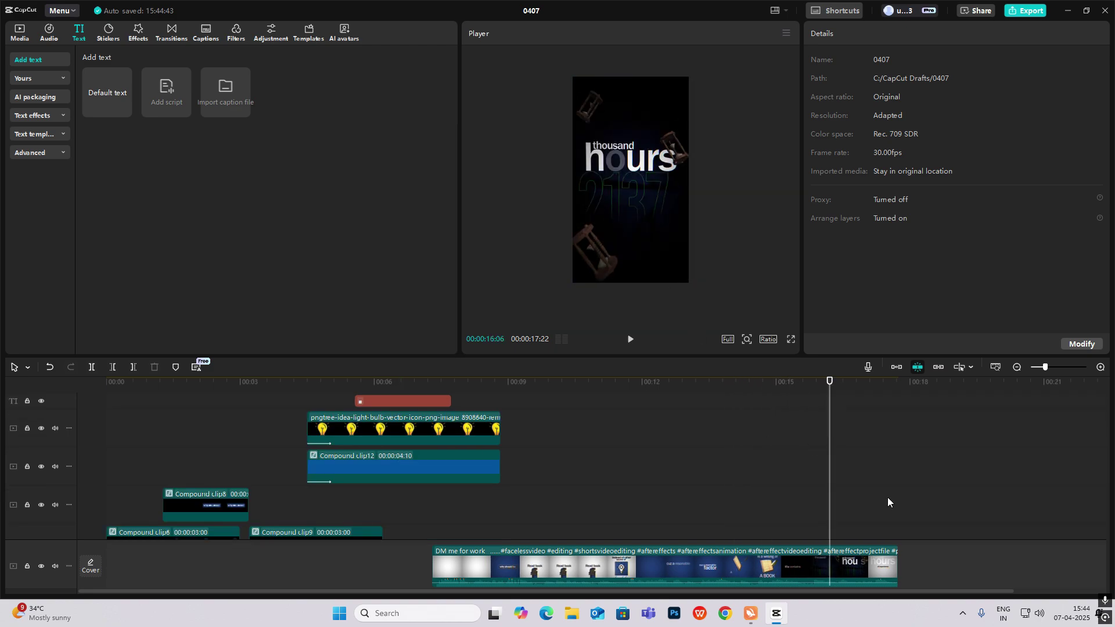
pyautogui.moveTo(828, 471); pyautogui.dragTo(804, 490)
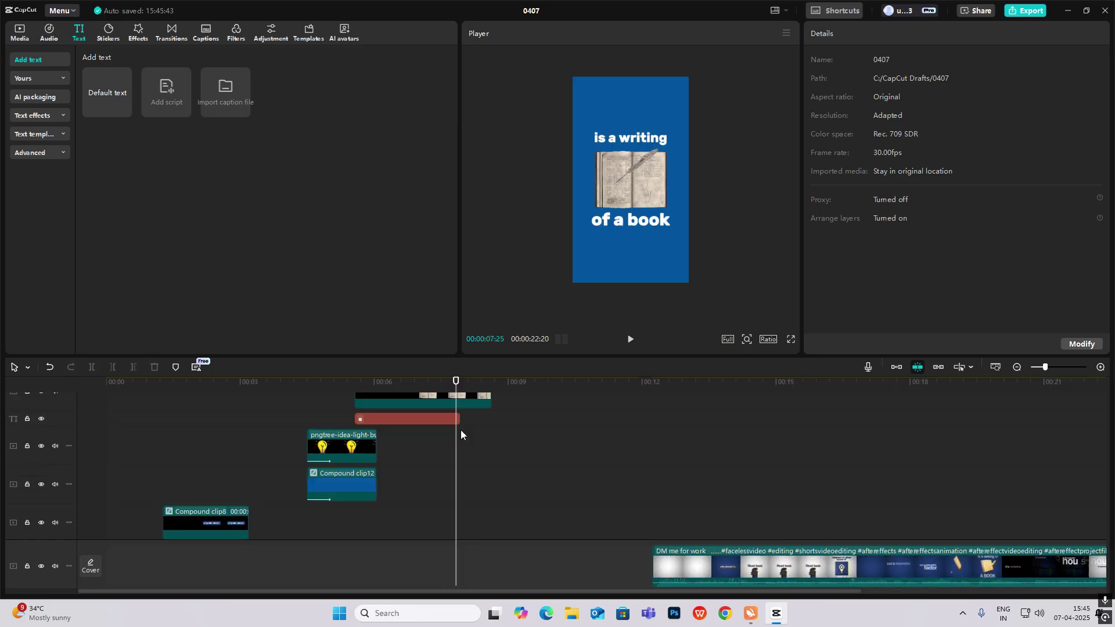
pyautogui.moveTo(459, 419); pyautogui.dragTo(524, 419)
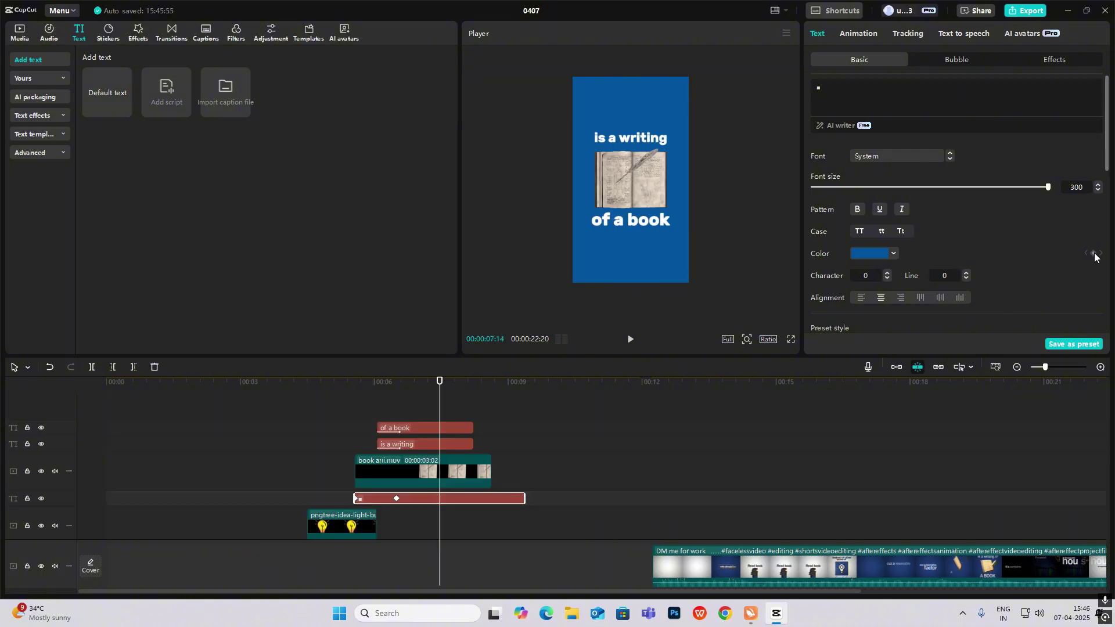
# Keyframe the background shape's color from blue at 00:00:07:14 to black at 00:00:08:15.
pyautogui.click(1094, 254)
pyautogui.moveTo(461, 410); pyautogui.dragTo(487, 417)
pyautogui.click(884, 256)
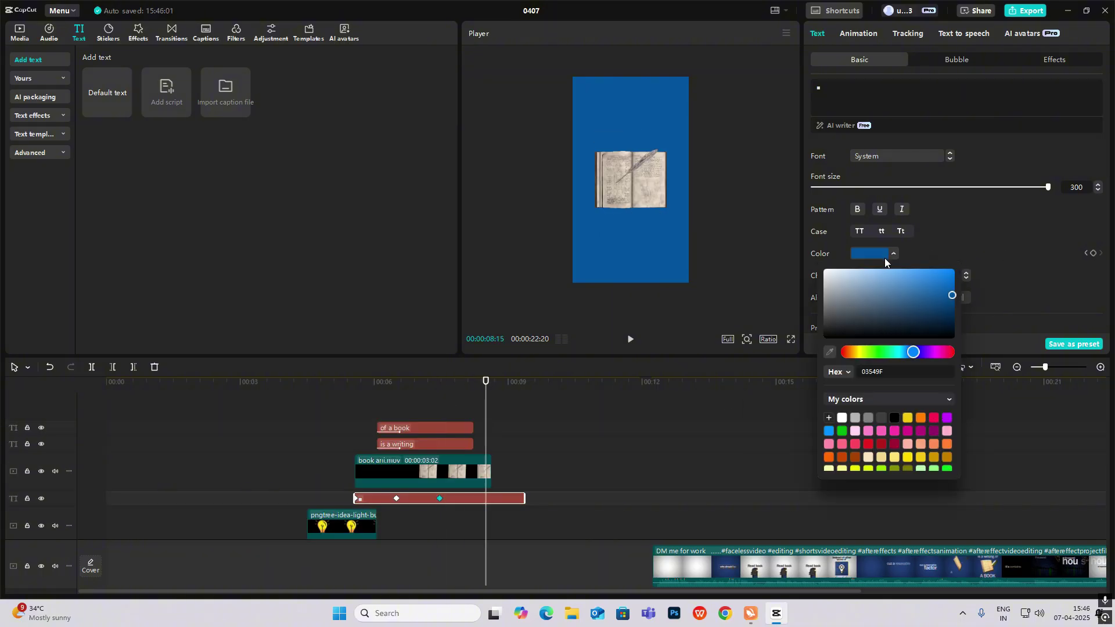
pyautogui.moveTo(871, 299); pyautogui.dragTo(538, 568)
# Extend both text clips to the end of the book clip and combine the three into one compound clip.
pyautogui.moveTo(447, 397); pyautogui.dragTo(468, 411)
pyautogui.click(457, 413)
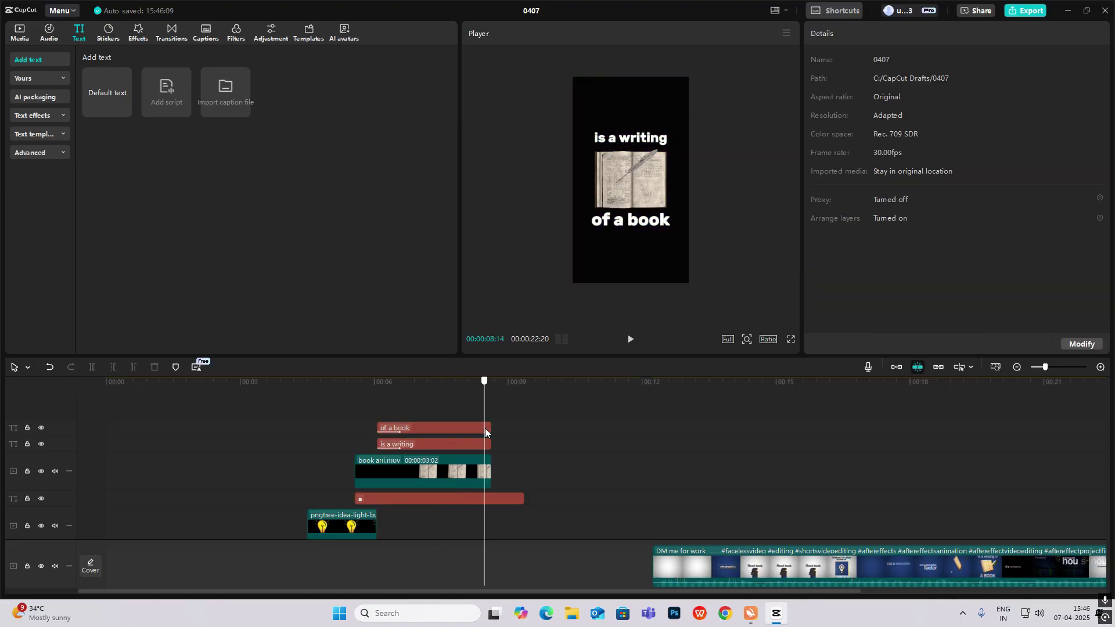
pyautogui.moveTo(486, 428); pyautogui.dragTo(460, 479)
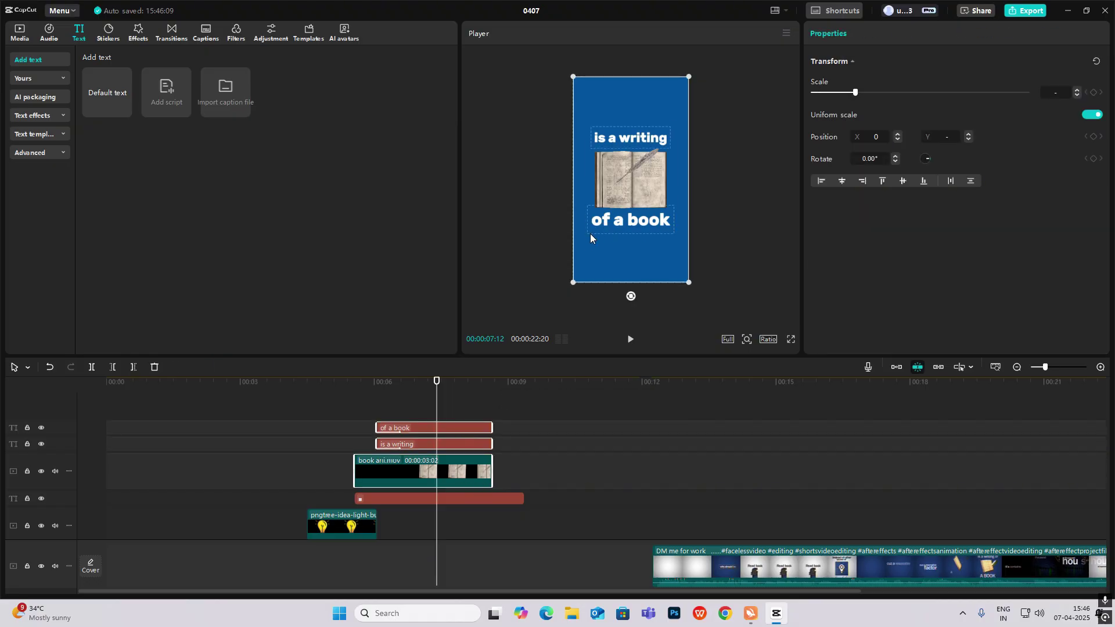
pyautogui.hotkey('alt', 'g')
pyautogui.click(401, 407)
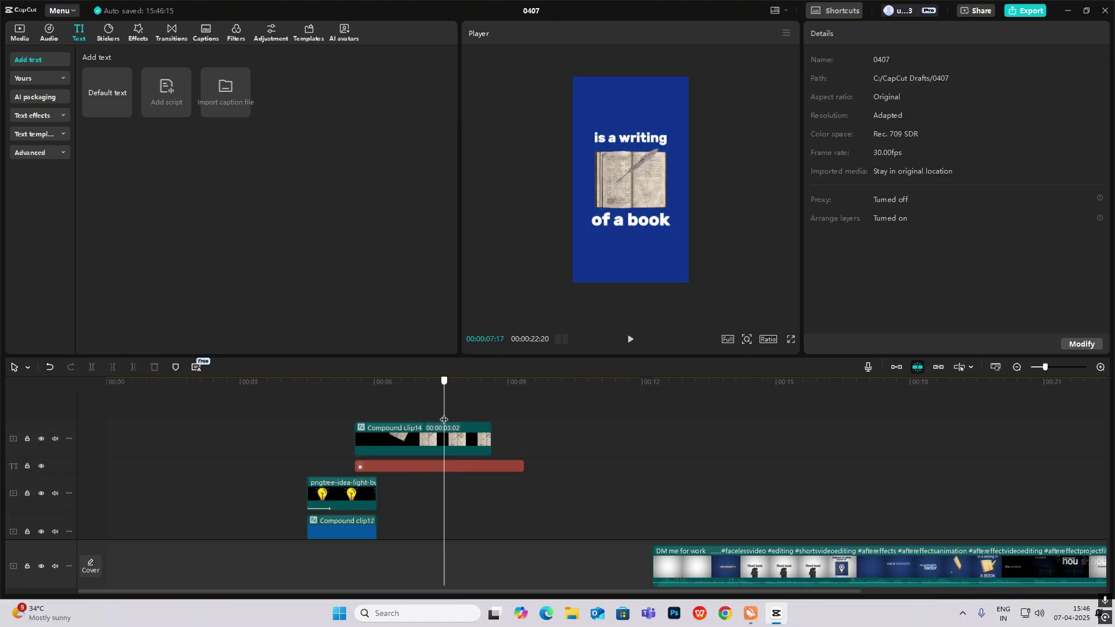
# Keyframe the book compound clip's position from centered at 00:00:07:17 to off-frame at X 1935 at 00:00:08:16.
pyautogui.click(461, 428)
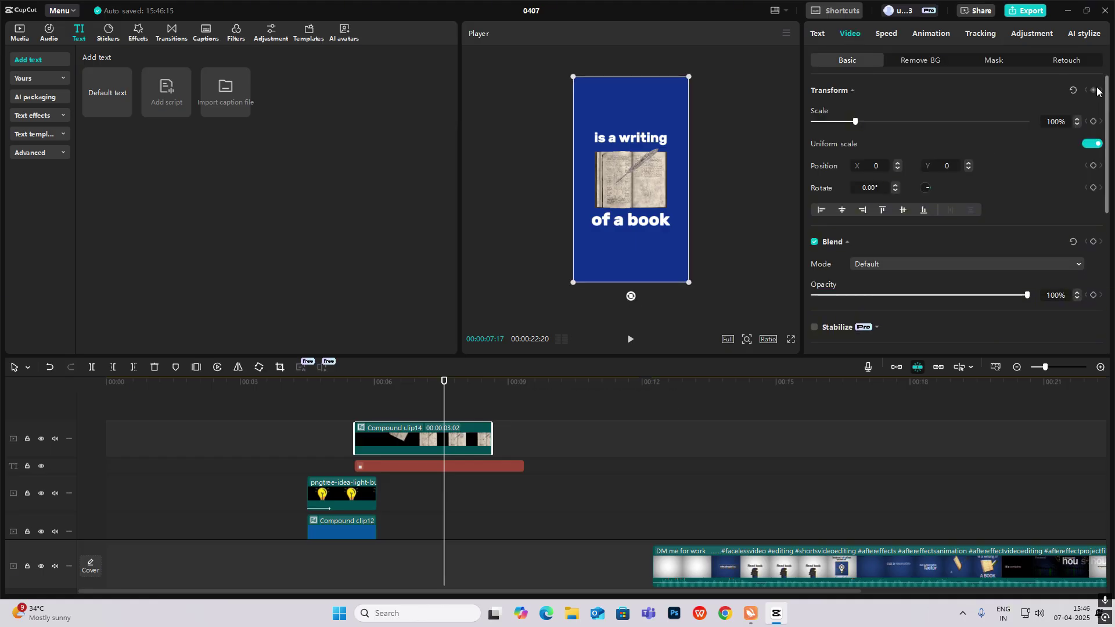
pyautogui.moveTo(446, 409); pyautogui.dragTo(489, 408)
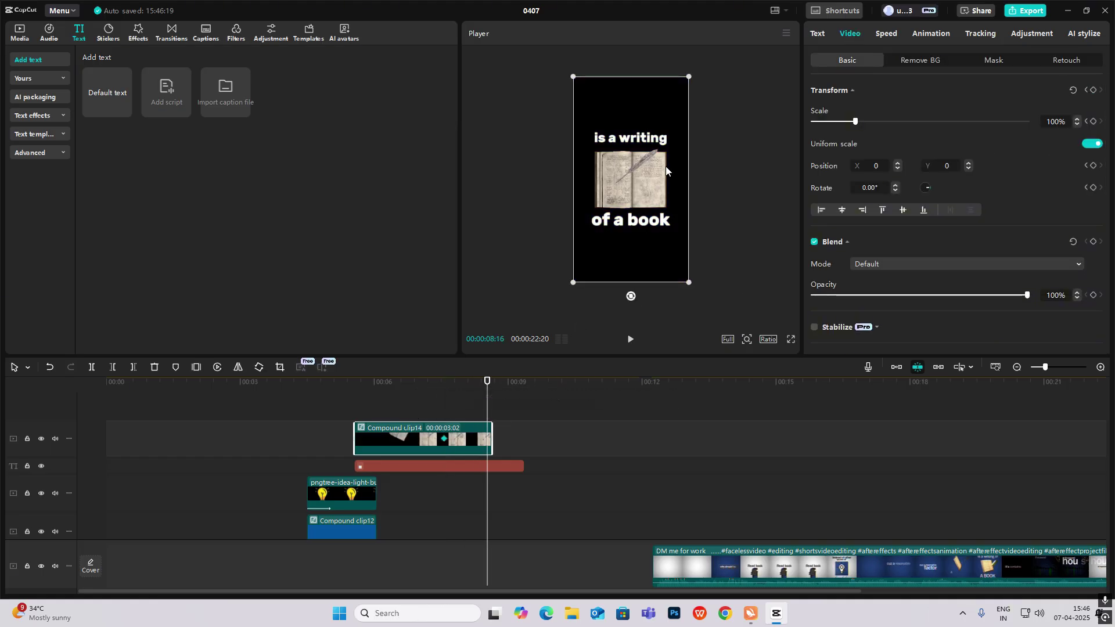
pyautogui.moveTo(648, 175); pyautogui.dragTo(749, 192)
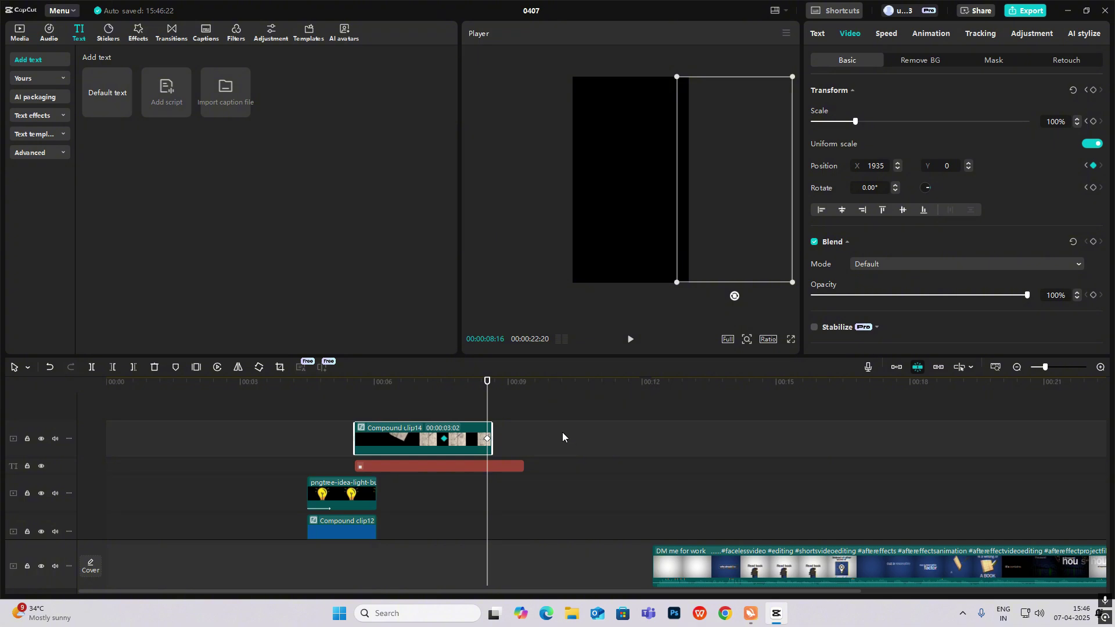
# Apply the Quad Ease curve to the book clip's X position keyframes and preview its slide-out.
pyautogui.hotkey('alt', 'k')
pyautogui.click(409, 461)
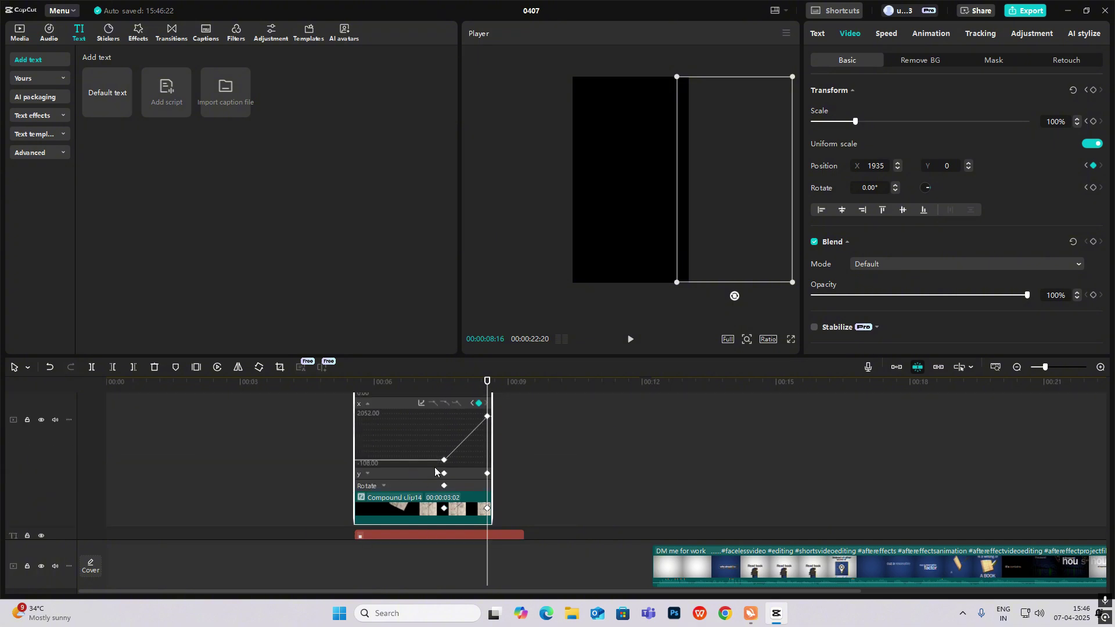
pyautogui.click(421, 403)
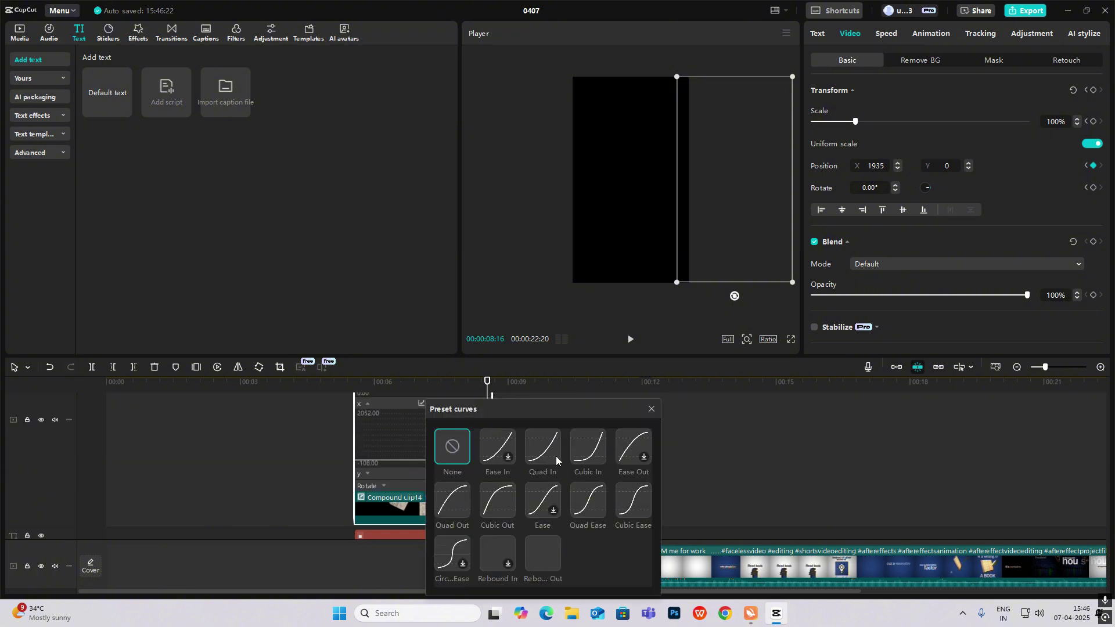
pyautogui.click(588, 502)
pyautogui.click(651, 408)
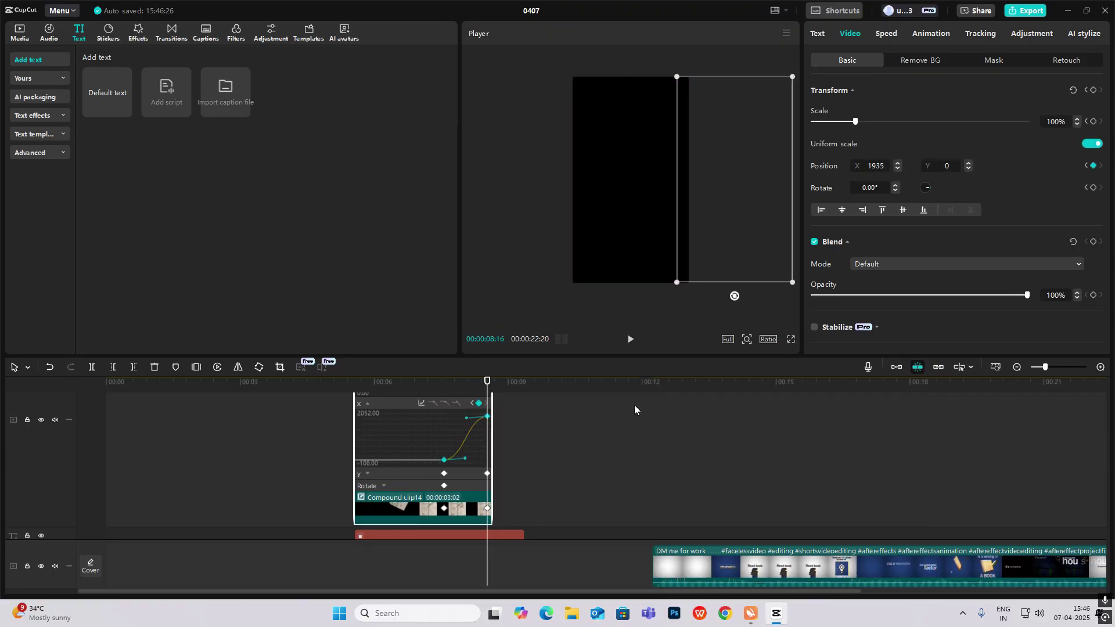
pyautogui.hotkey('alt', 'k')
pyautogui.click(364, 415)
pyautogui.press('space')
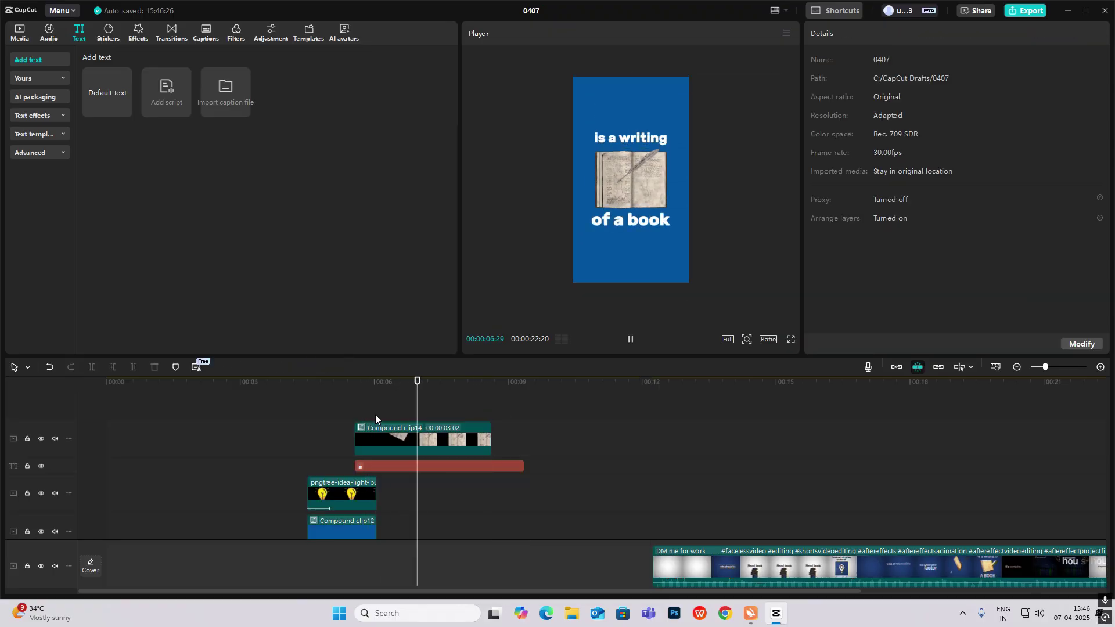
pyautogui.press('space')
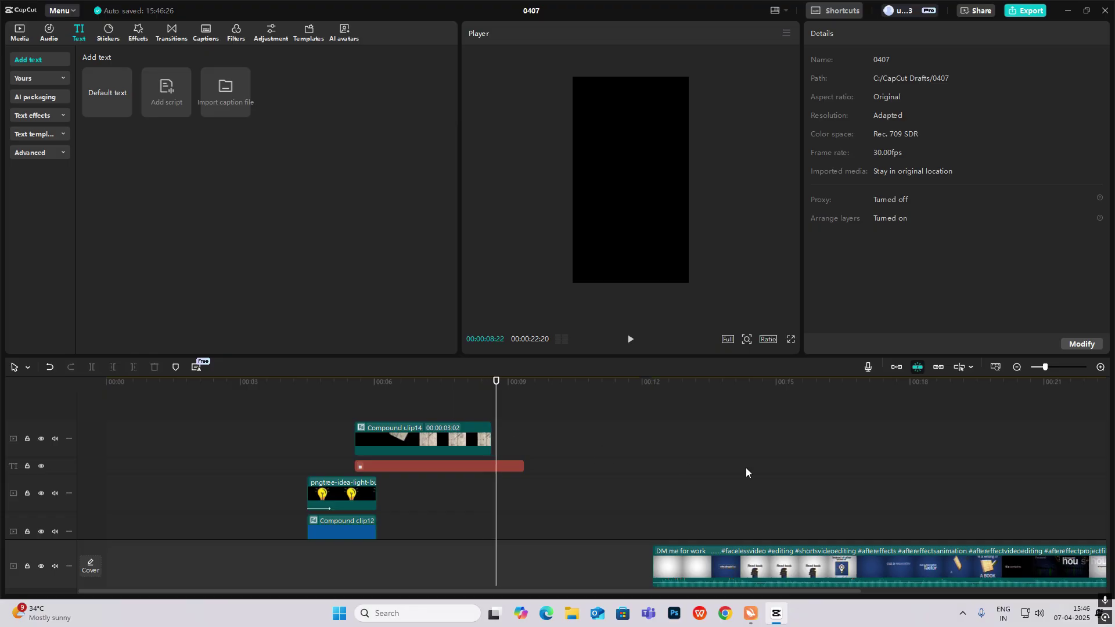
# Add number count ani.mov directly after the book clip and extend the black background shape well past its end.
pyautogui.moveTo(922, 497); pyautogui.dragTo(1039, 533)
pyautogui.click(18, 35)
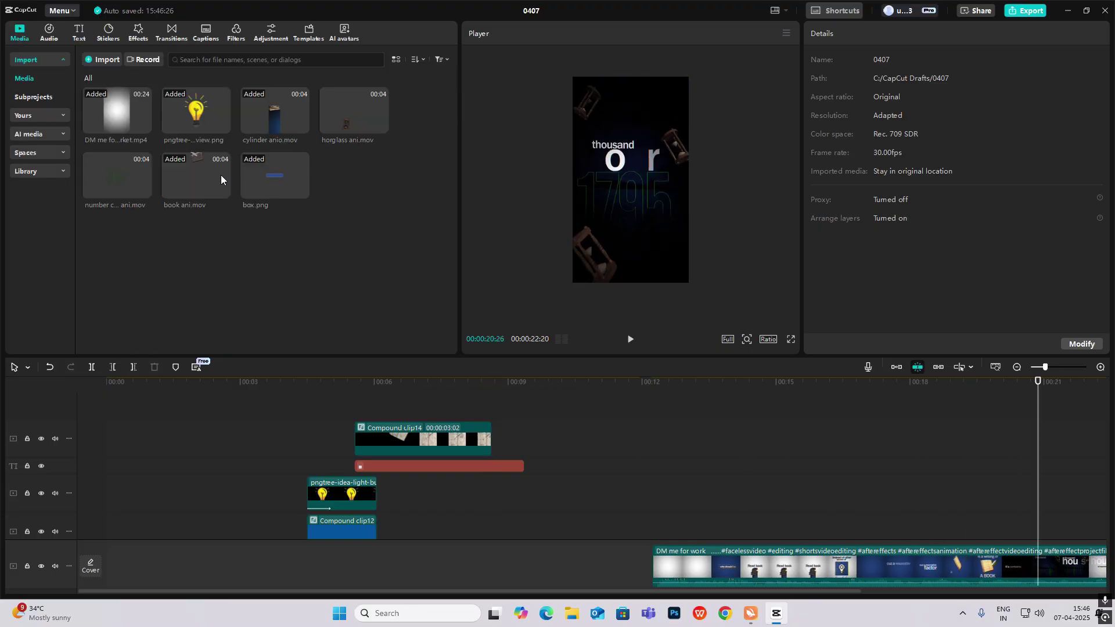
pyautogui.moveTo(491, 401); pyautogui.dragTo(692, 468)
pyautogui.click(508, 409)
pyautogui.hotkey('ctrl', 'z')
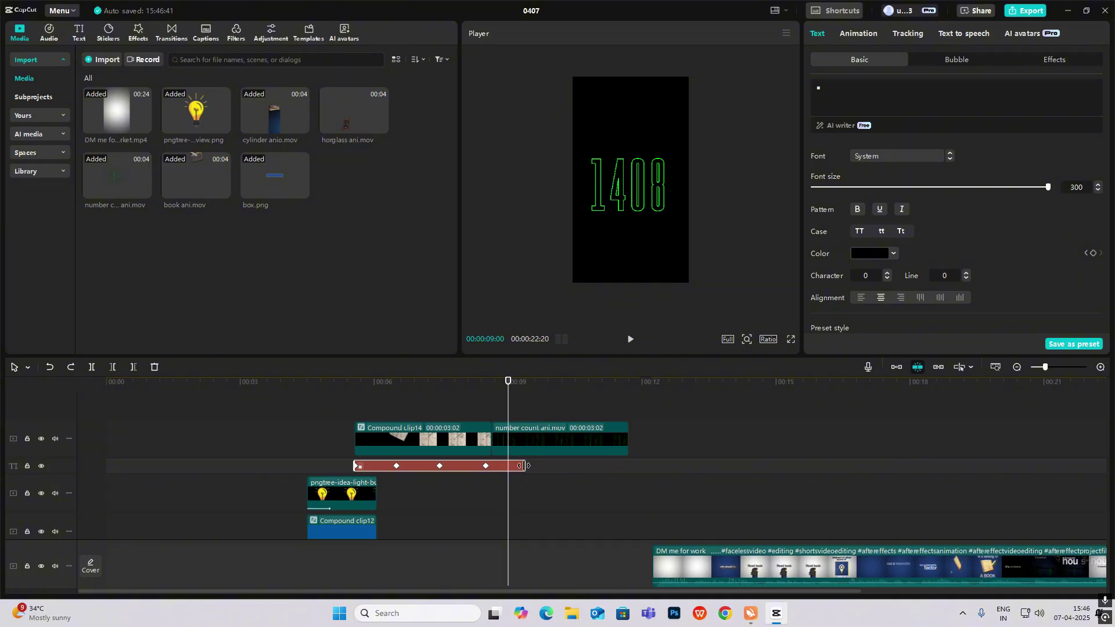
pyautogui.moveTo(525, 466); pyautogui.dragTo(803, 481)
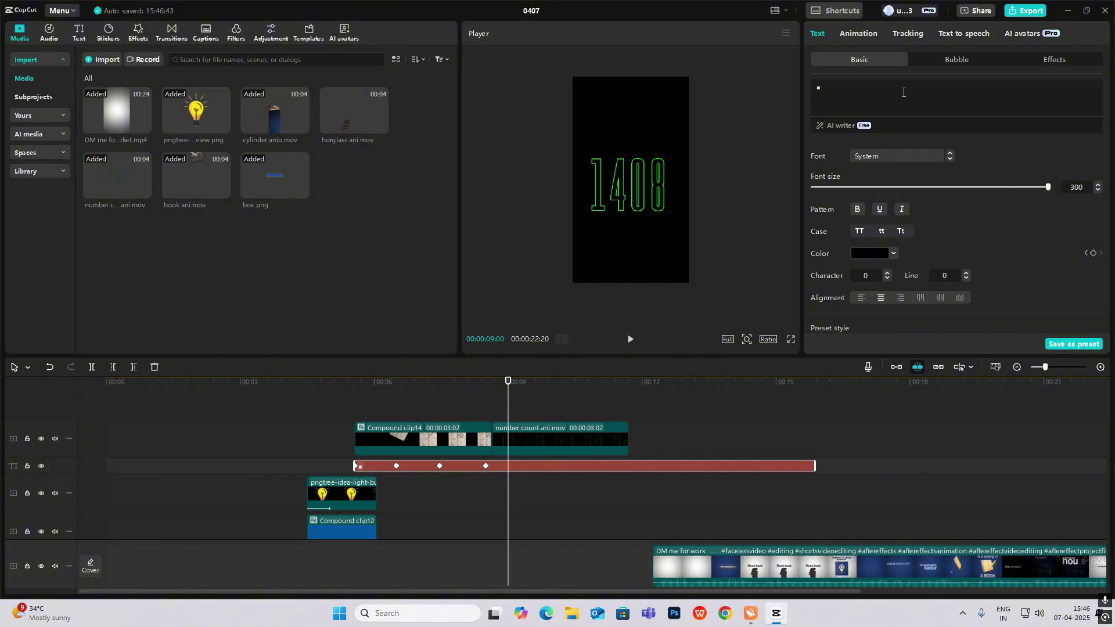
# Convert the number count clip to a compound clip and apply a Split mask lowered to Y -227 across the digits.
pyautogui.click(530, 432)
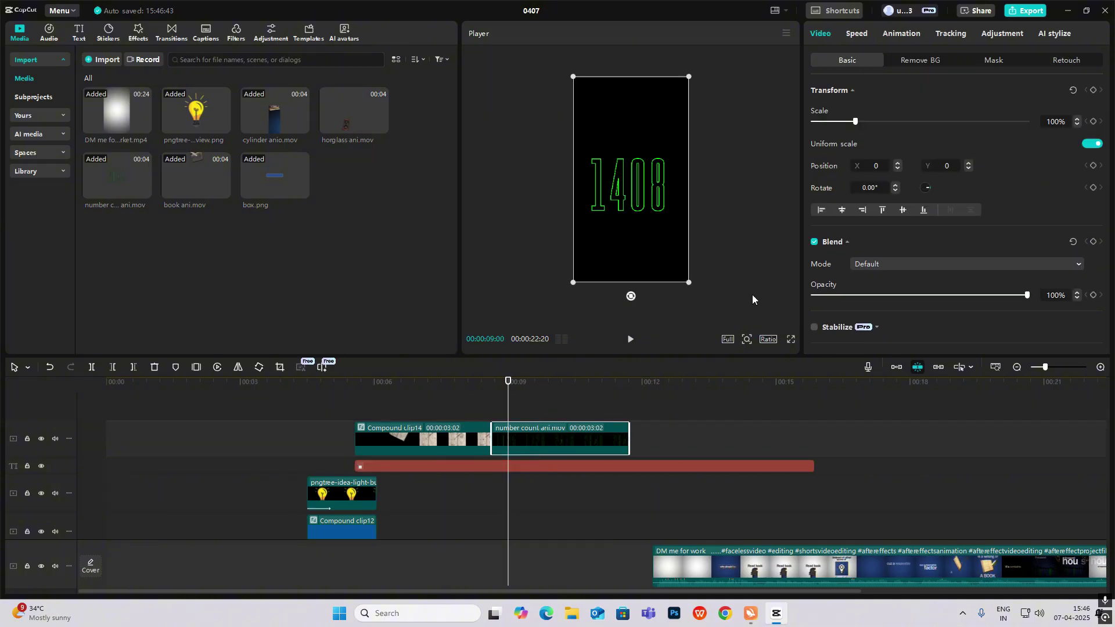
pyautogui.click(977, 497)
pyautogui.moveTo(977, 497); pyautogui.dragTo(491, 439)
pyautogui.click(541, 442)
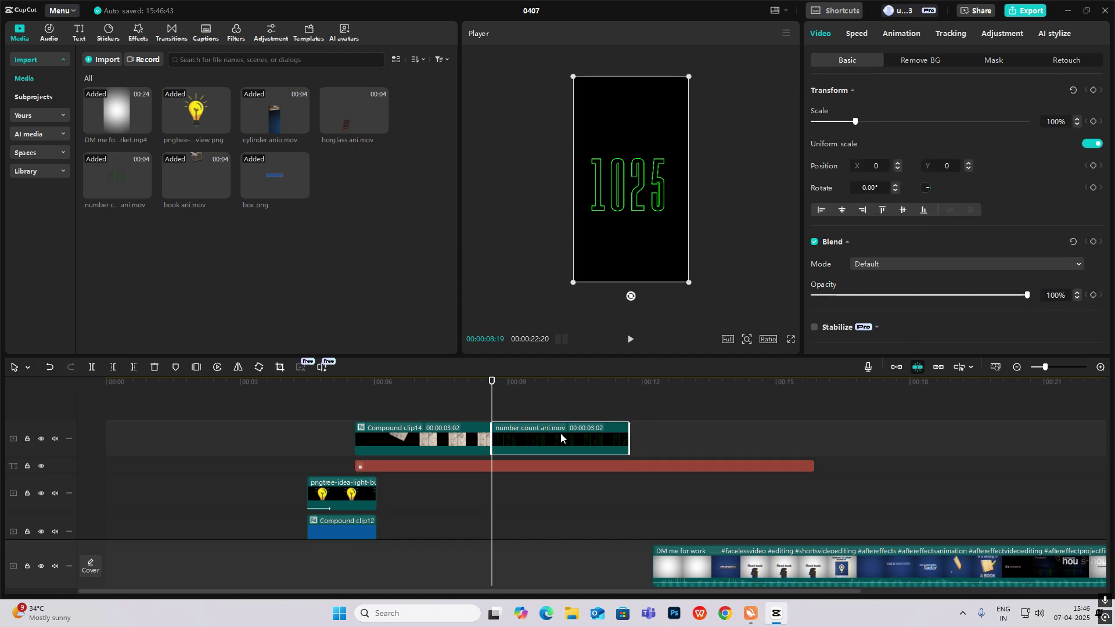
pyautogui.hotkey('alt', 'g')
pyautogui.click(1005, 63)
pyautogui.click(840, 110)
pyautogui.click(829, 142)
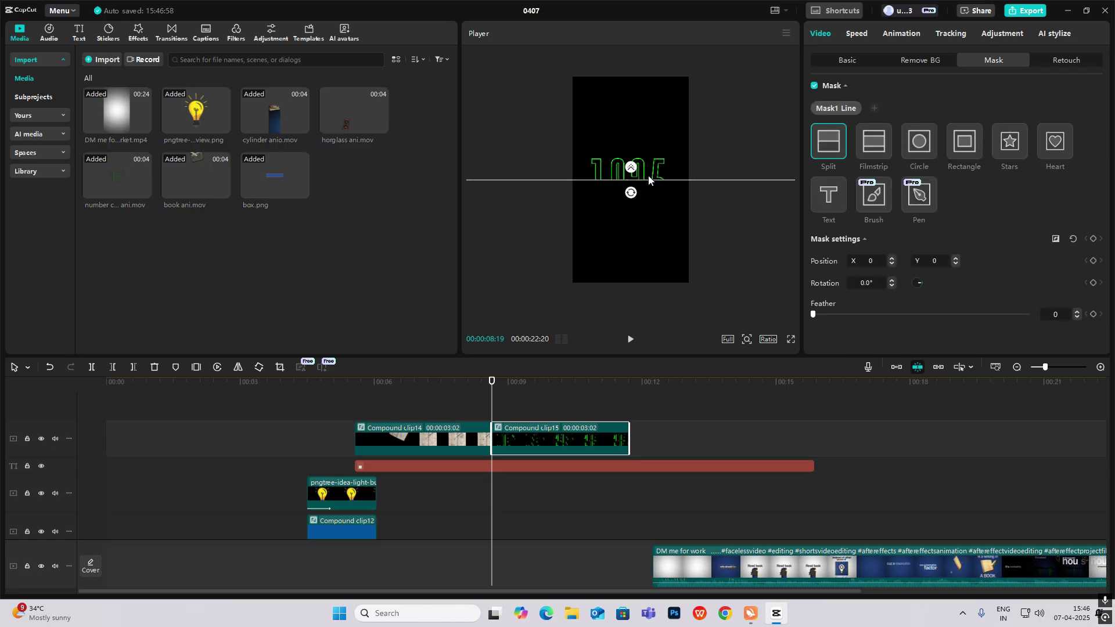
pyautogui.moveTo(648, 176); pyautogui.dragTo(654, 204)
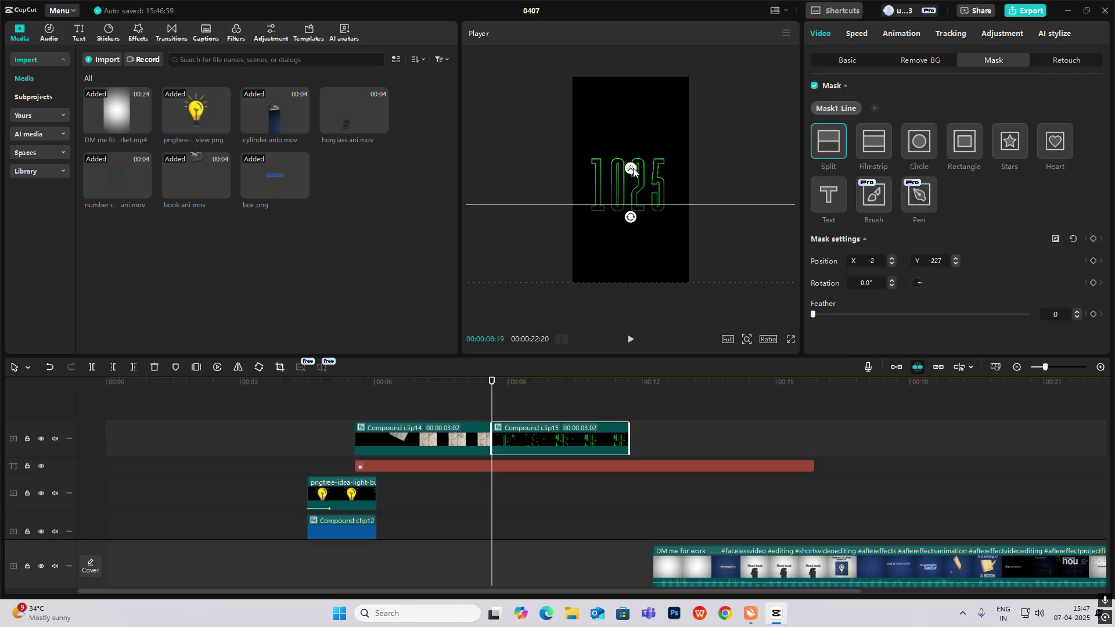
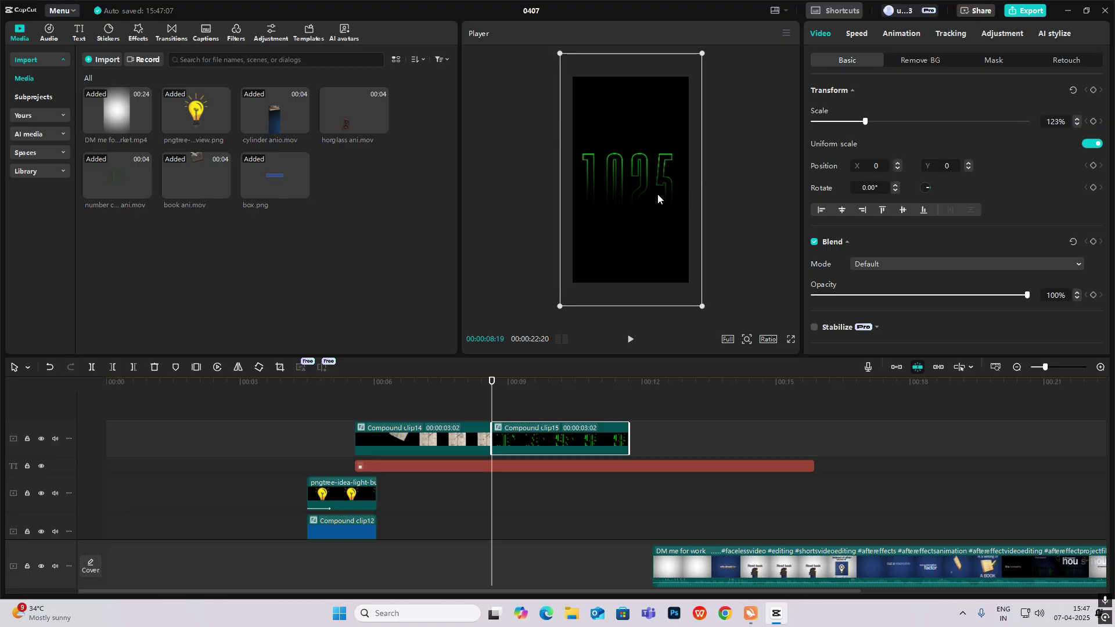
# Scale the masked number clip to 123% and lower it to Y -76.
pyautogui.moveTo(658, 194); pyautogui.dragTo(654, 197)
pyautogui.click(465, 397)
pyautogui.moveTo(465, 397); pyautogui.dragTo(494, 439)
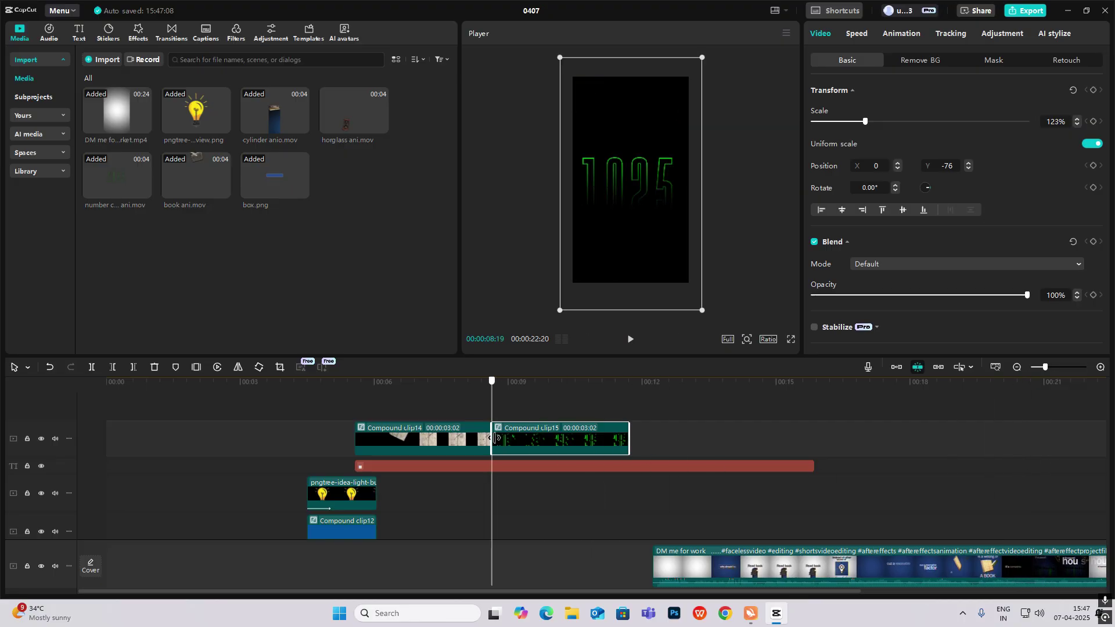
# Add "Thousand" and "hours" texts in Rubik-Bold over the number clip from 00:00:08:19 and give both an entrance animation.
pyautogui.click(79, 32)
pyautogui.moveTo(123, 108); pyautogui.dragTo(492, 408)
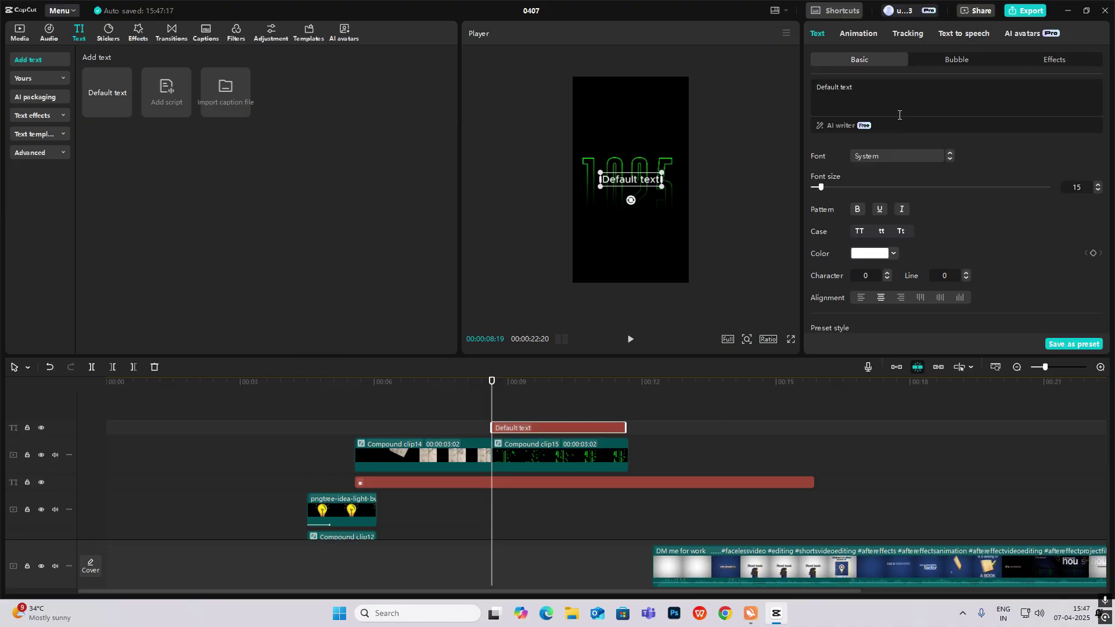
pyautogui.write('thousan')
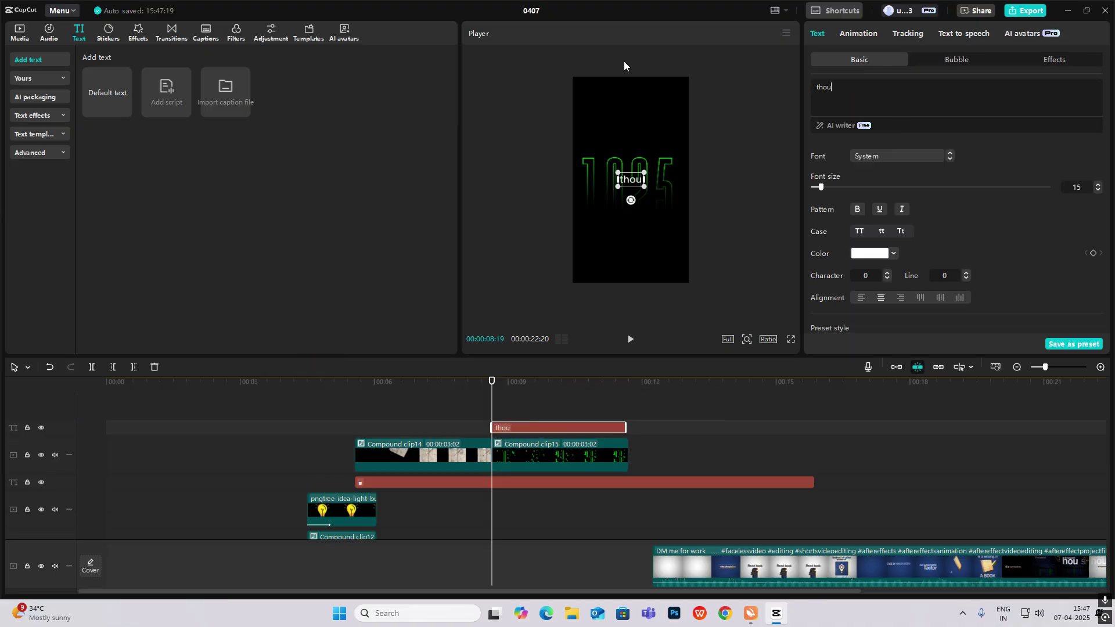
pyautogui.write('d')
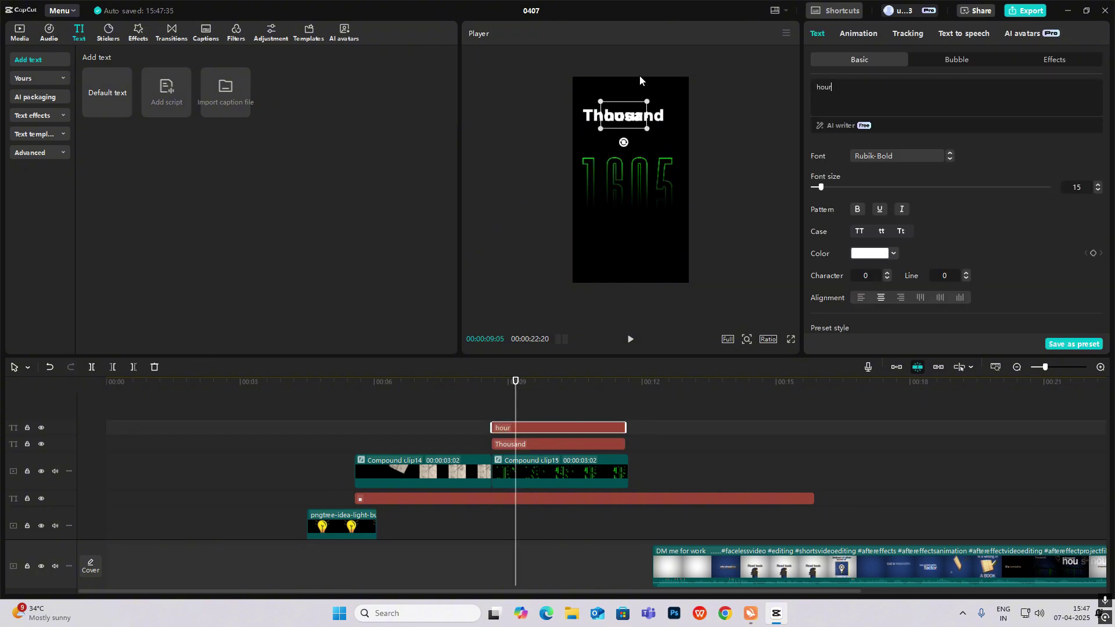
pyautogui.write('s')
pyautogui.click(1052, 127)
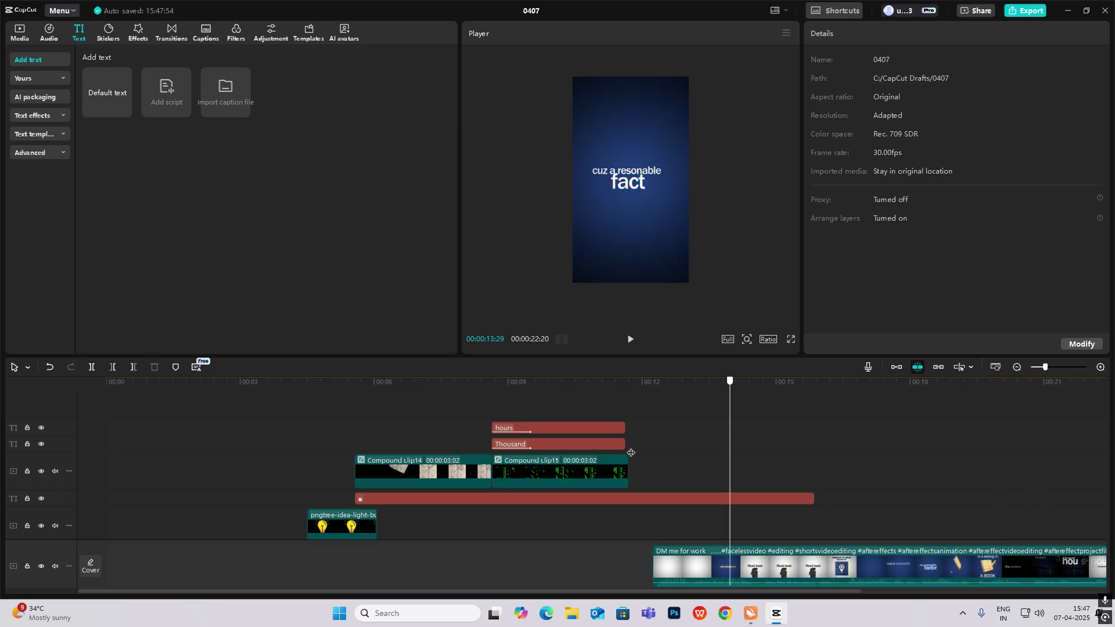
# Add horglass ani.mov above the texts at 00:00:08:19 and position it at X -60, Y -92.
pyautogui.moveTo(499, 384); pyautogui.dragTo(493, 403)
pyautogui.click(20, 33)
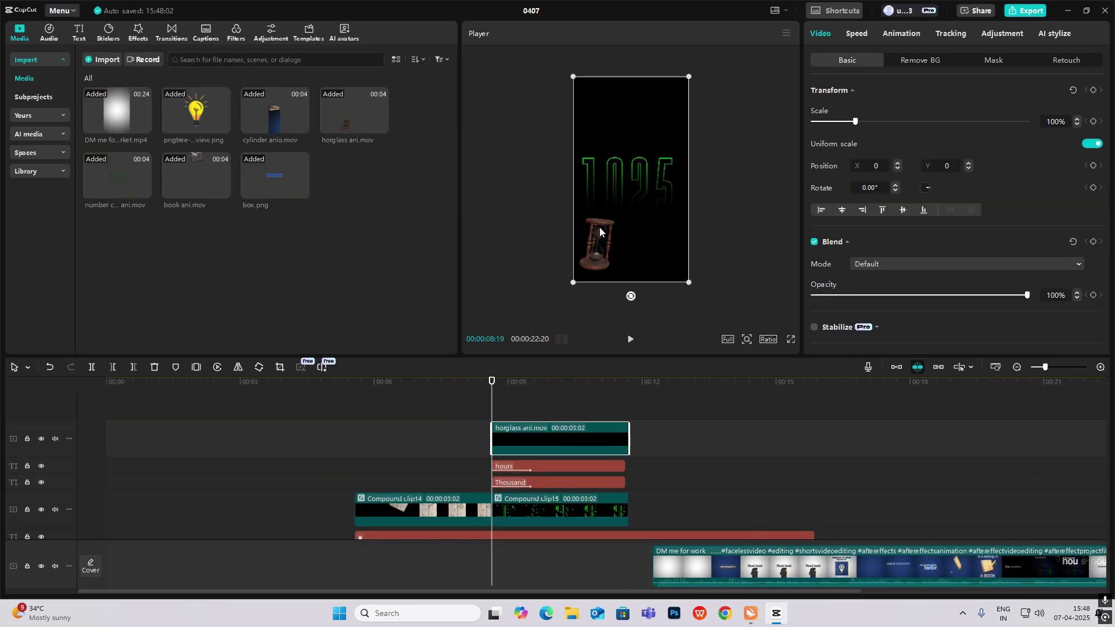
pyautogui.moveTo(598, 231); pyautogui.dragTo(598, 242)
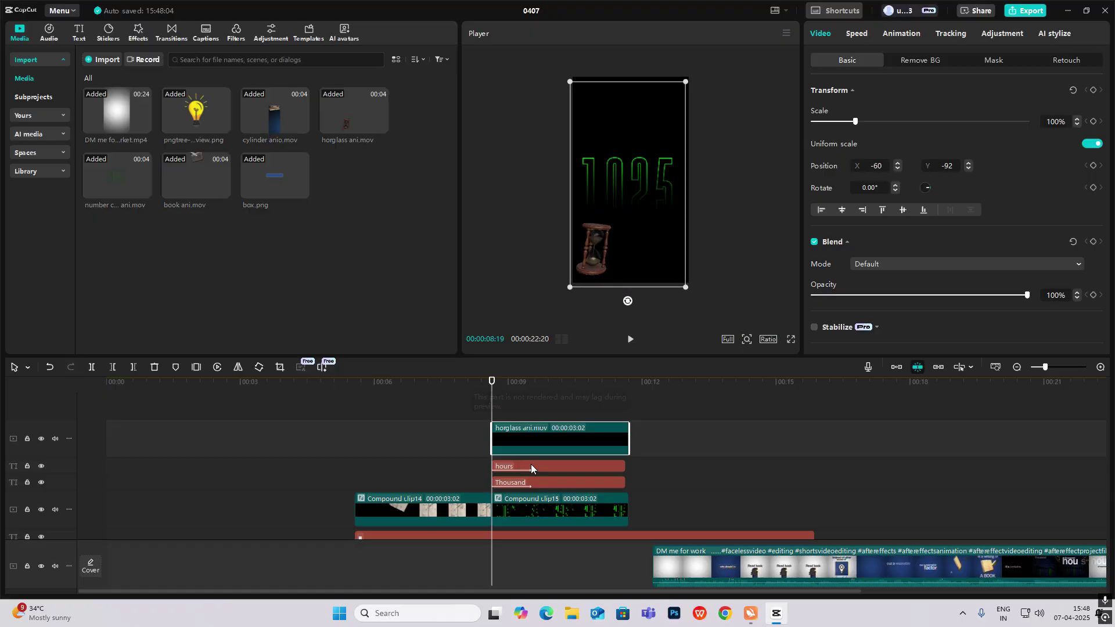
# Duplicate the hourglass twice along the frame's upper area, scaled to 79% and rotated to -33.04°.
pyautogui.moveTo(546, 442); pyautogui.dragTo(550, 426)
pyautogui.moveTo(605, 284); pyautogui.dragTo(685, 134)
pyautogui.moveTo(767, 104); pyautogui.dragTo(605, 118)
pyautogui.hotkey('ctrl', 'v')
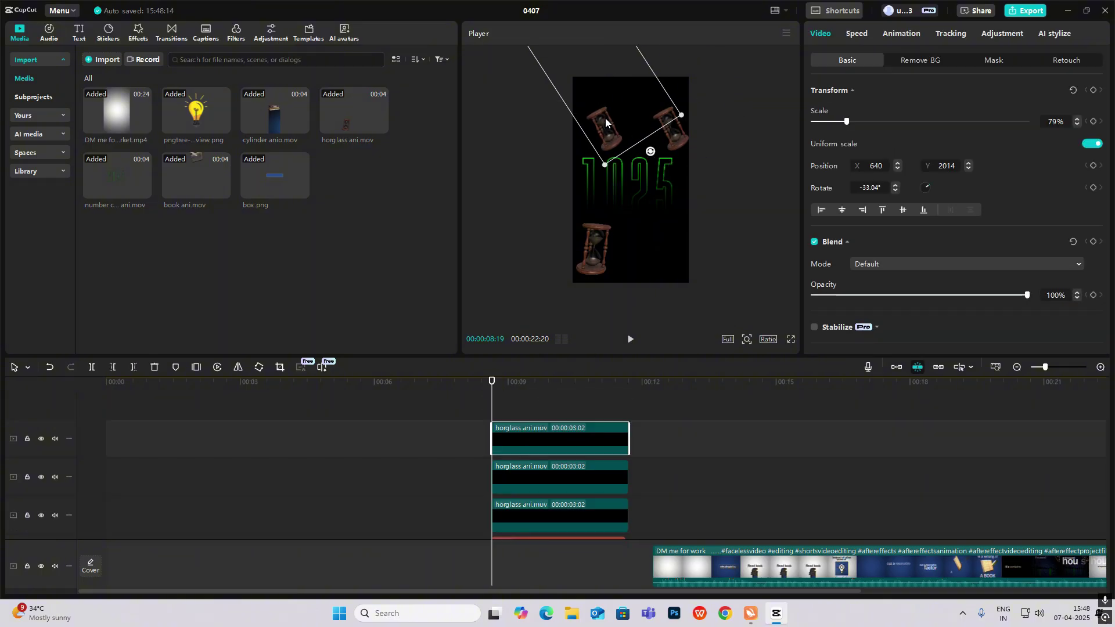
# Rotate the third hourglass to 47.20°, scale it to 64% and move it to X -157, Y 1532.
pyautogui.moveTo(643, 151); pyautogui.dragTo(543, 159)
pyautogui.hotkey('ctrl', 'z')
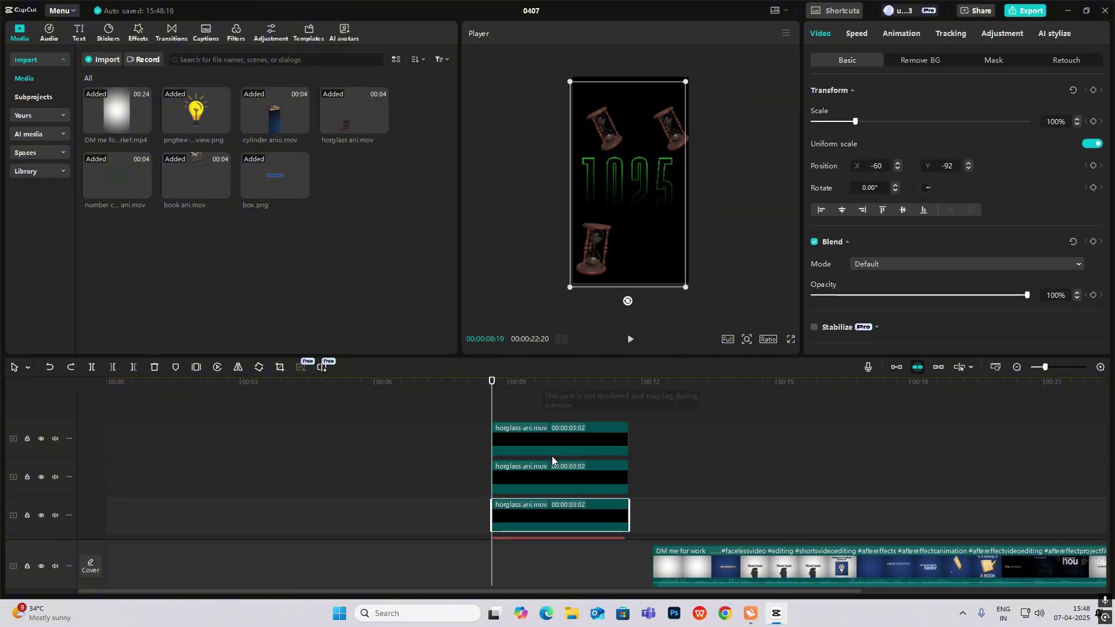
pyautogui.click(554, 444)
pyautogui.moveTo(650, 152); pyautogui.dragTo(505, 172)
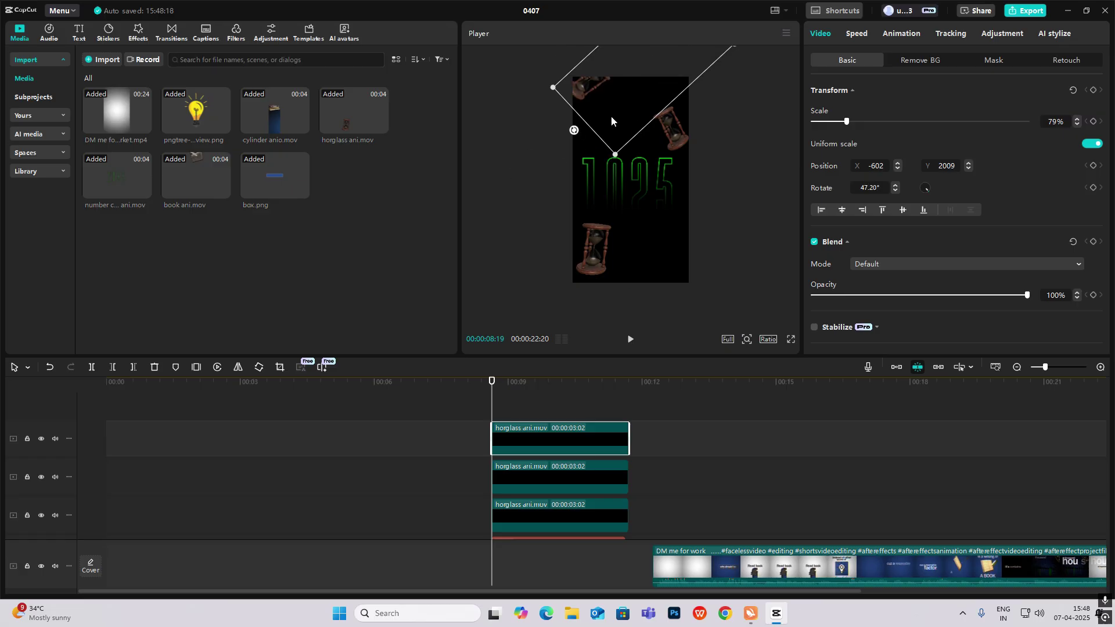
pyautogui.moveTo(611, 117)
pyautogui.mouseDown()
pyautogui.moveTo(630, 142)
pyautogui.moveTo(611, 134)
pyautogui.mouseUp()
pyautogui.scroll(-3, 641, 139)
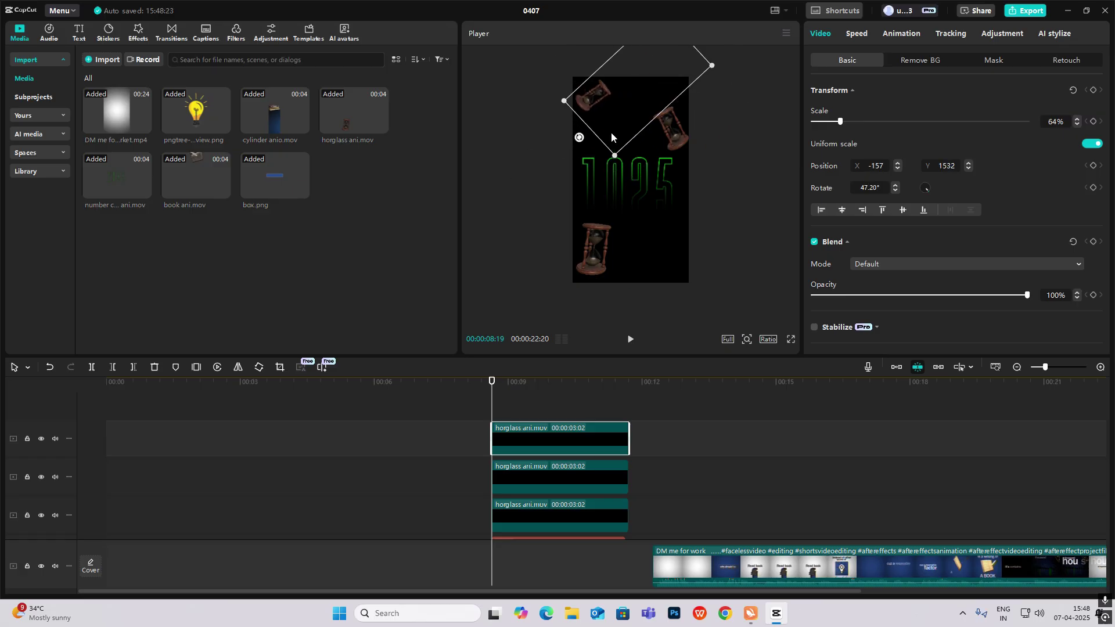
# Combine the three hourglasses, both texts and the number clip into one compound clip.
pyautogui.click(740, 134)
pyautogui.moveTo(492, 416)
pyautogui.mouseDown()
pyautogui.moveTo(521, 416)
pyautogui.moveTo(493, 418)
pyautogui.mouseUp()
pyautogui.click(542, 410)
pyautogui.scroll(-2, 543, 410)
pyautogui.scroll(2, 558, 419)
pyautogui.moveTo(737, 400); pyautogui.dragTo(542, 485)
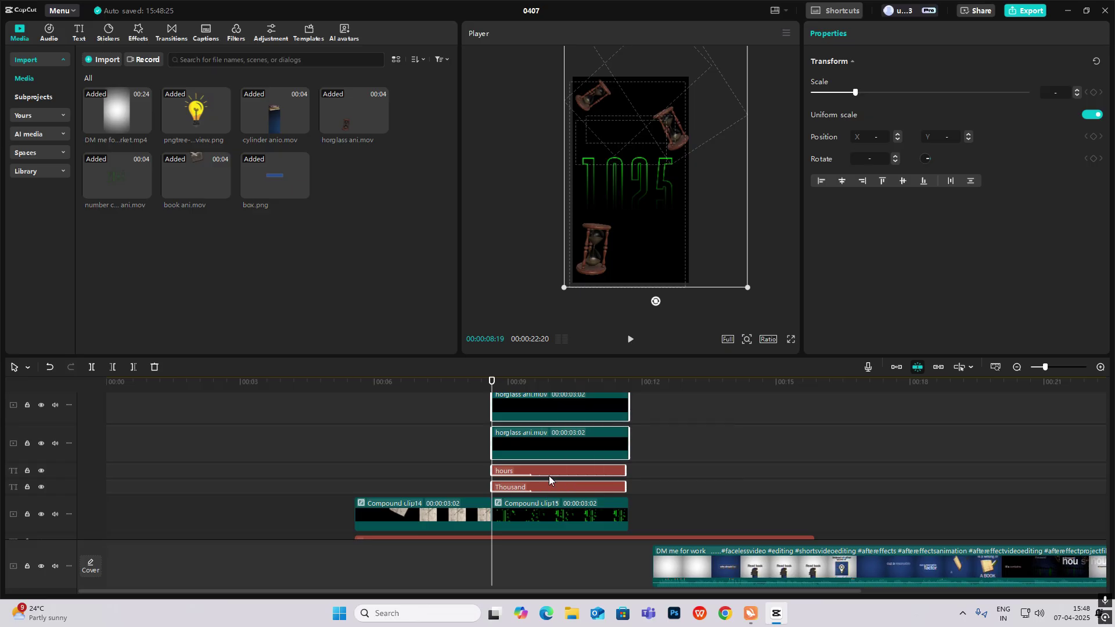
pyautogui.keyDown('ctrl'); pyautogui.click(552, 516); pyautogui.keyUp('ctrl')
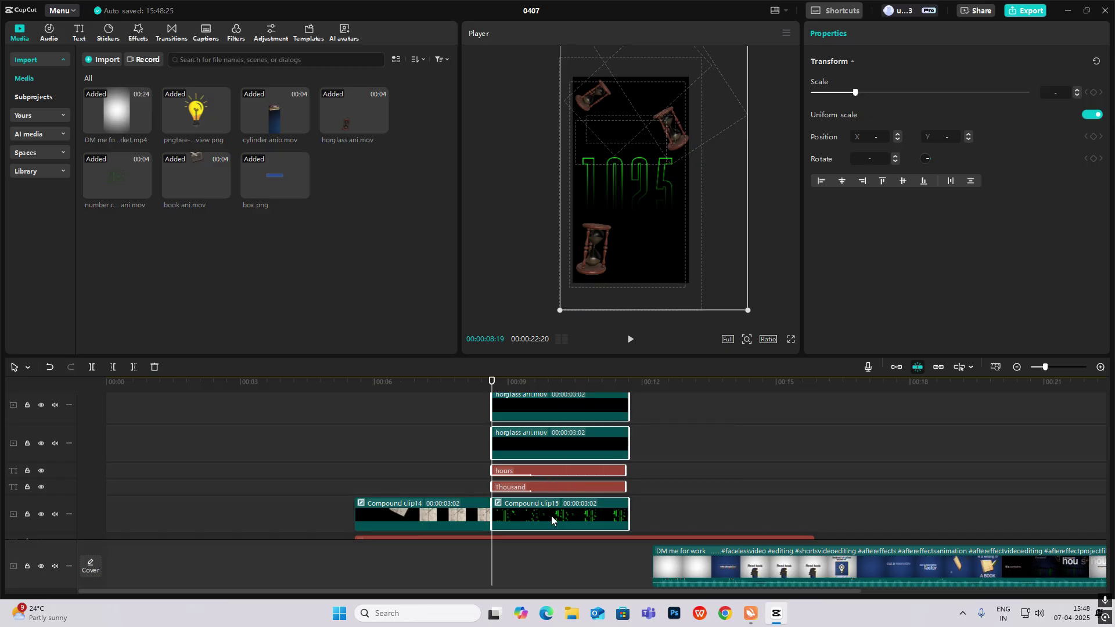
pyautogui.hotkey('alt', 'g')
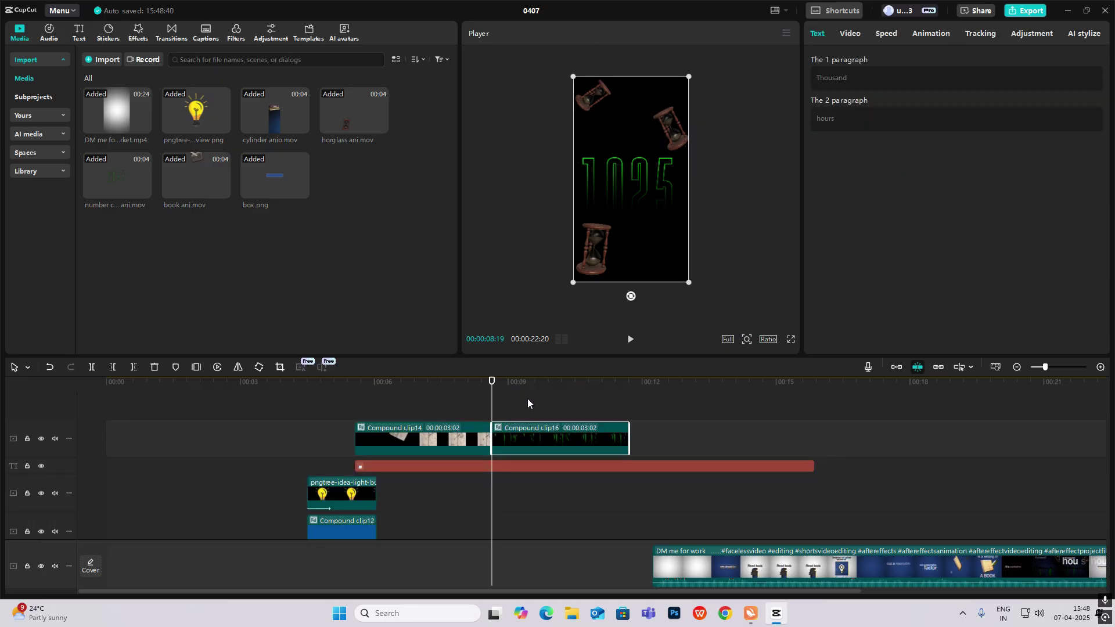
# Add transform and blend keyframes to the "Thousand hours" compound clip at 00:00:08:19 and 00:00:10:00.
pyautogui.click(854, 35)
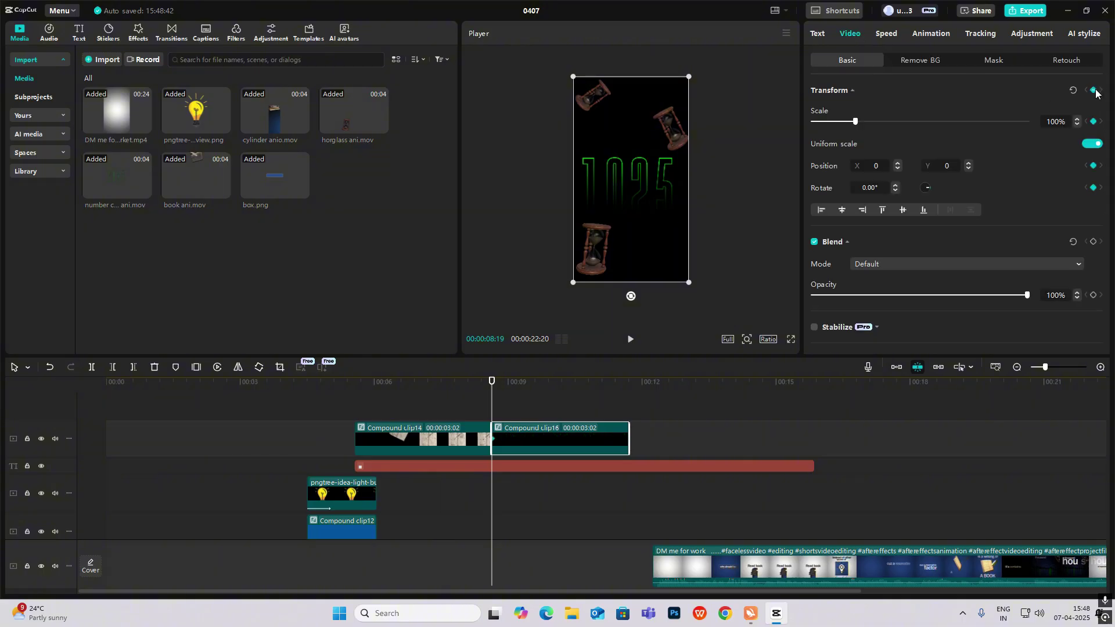
pyautogui.moveTo(961, 501); pyautogui.dragTo(491, 495)
pyautogui.click(531, 440)
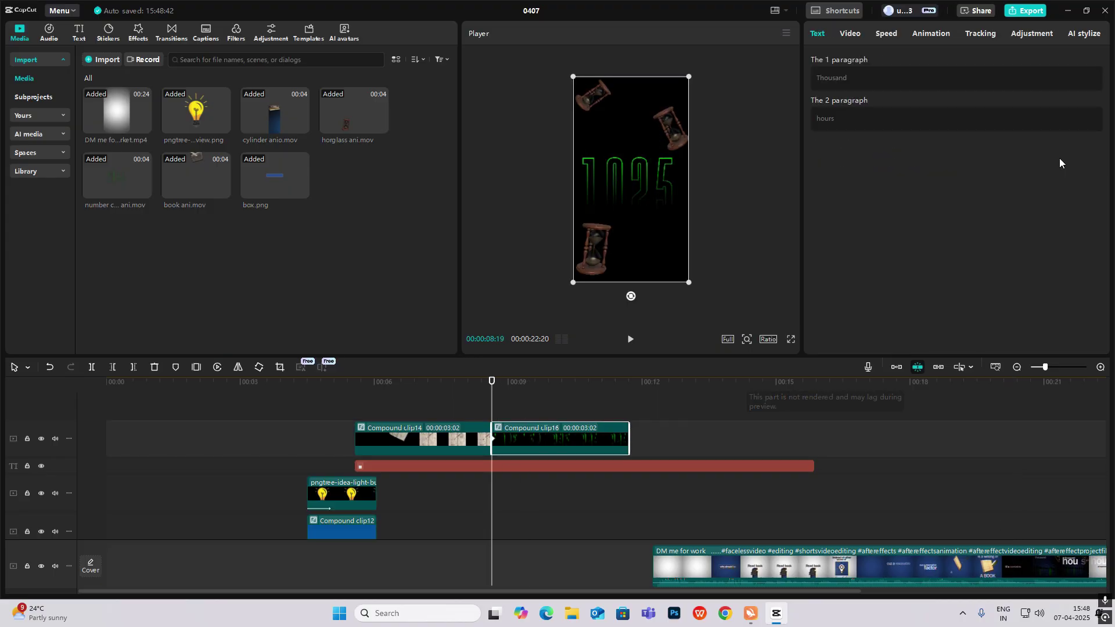
pyautogui.click(852, 34)
pyautogui.scroll(-1, 1082, 218)
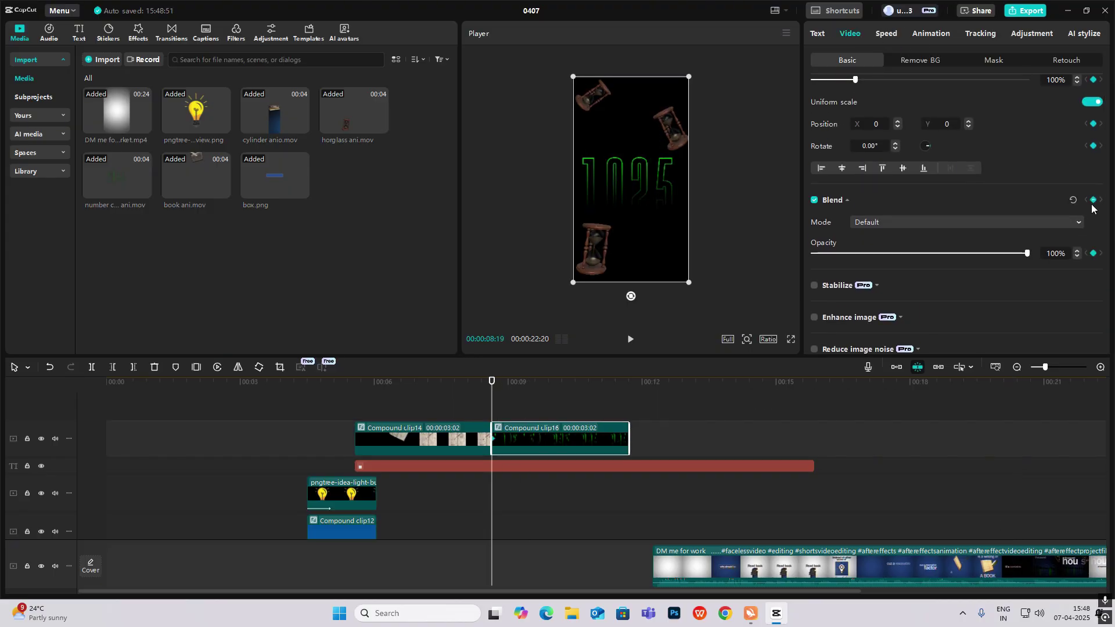
pyautogui.moveTo(491, 385); pyautogui.dragTo(554, 406)
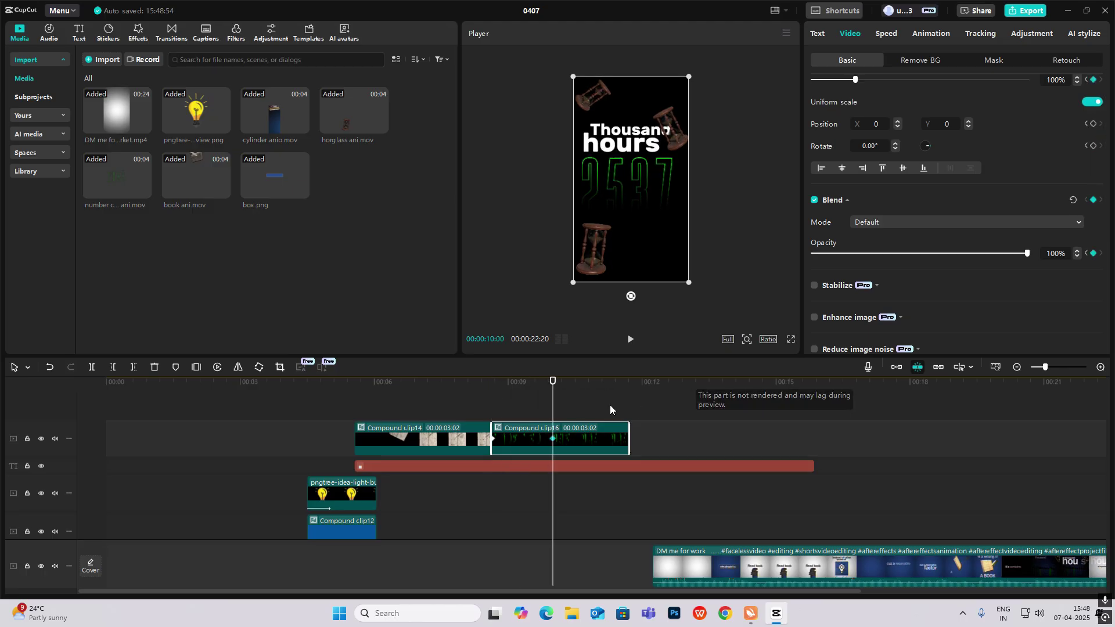
# At the clip's first keyframe, 00:00:08:19, scale it up to 155% and set its opacity to 0%.
pyautogui.moveTo(533, 409); pyautogui.dragTo(491, 411)
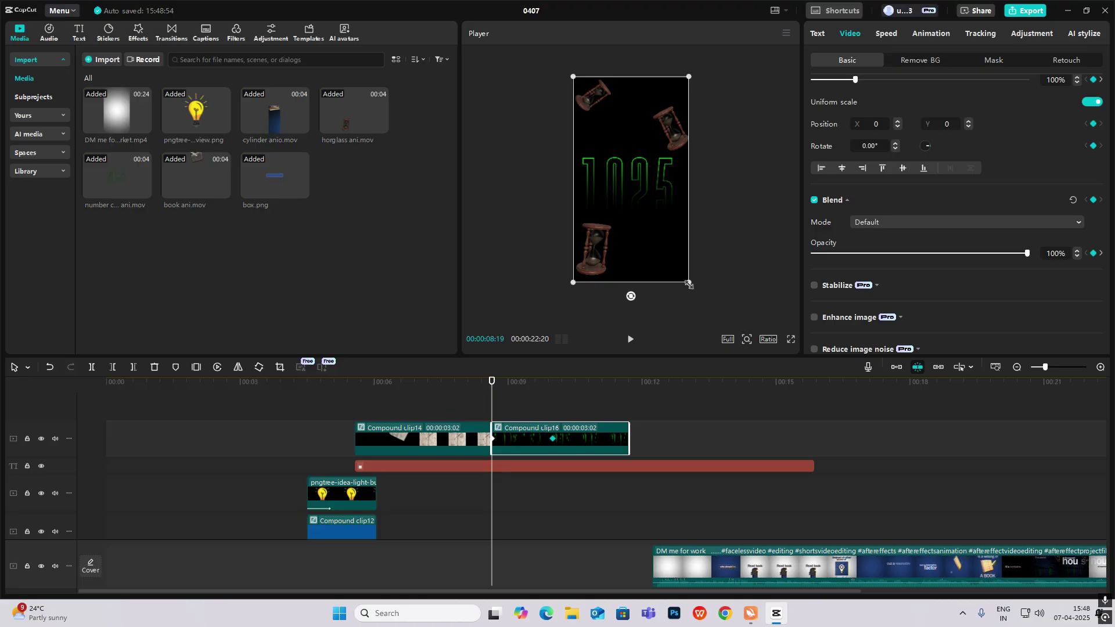
pyautogui.moveTo(689, 285); pyautogui.dragTo(754, 356)
pyautogui.moveTo(1027, 254); pyautogui.dragTo(813, 254)
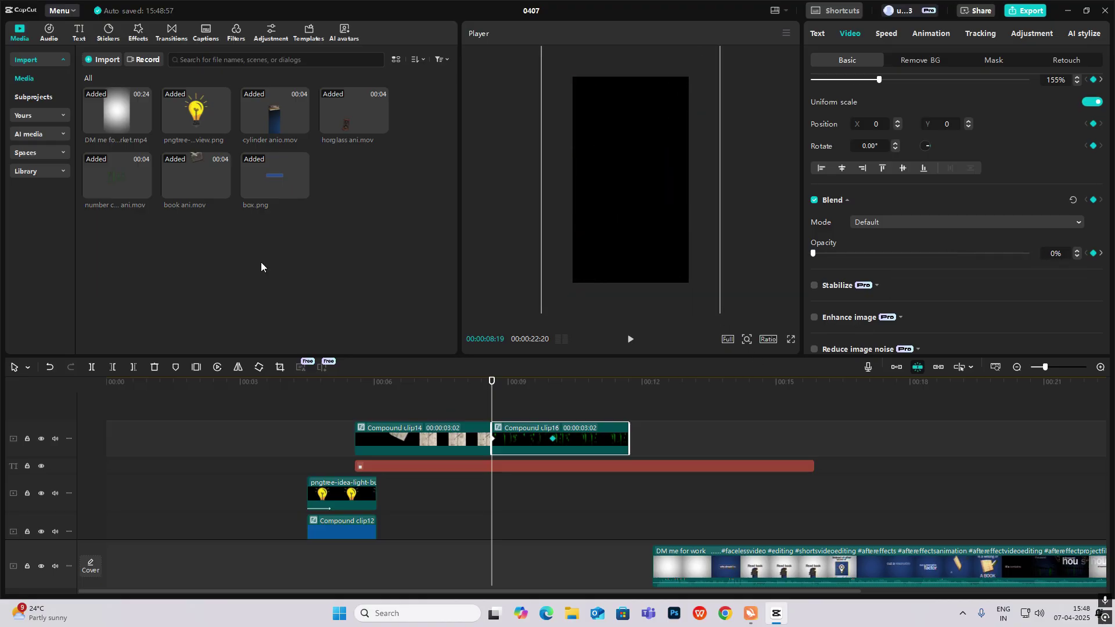
# Apply the Cubic Out preset curve to the scale keyframes of the "Thousand hours" clip.
pyautogui.moveTo(493, 400); pyautogui.dragTo(536, 408)
pyautogui.click(548, 425)
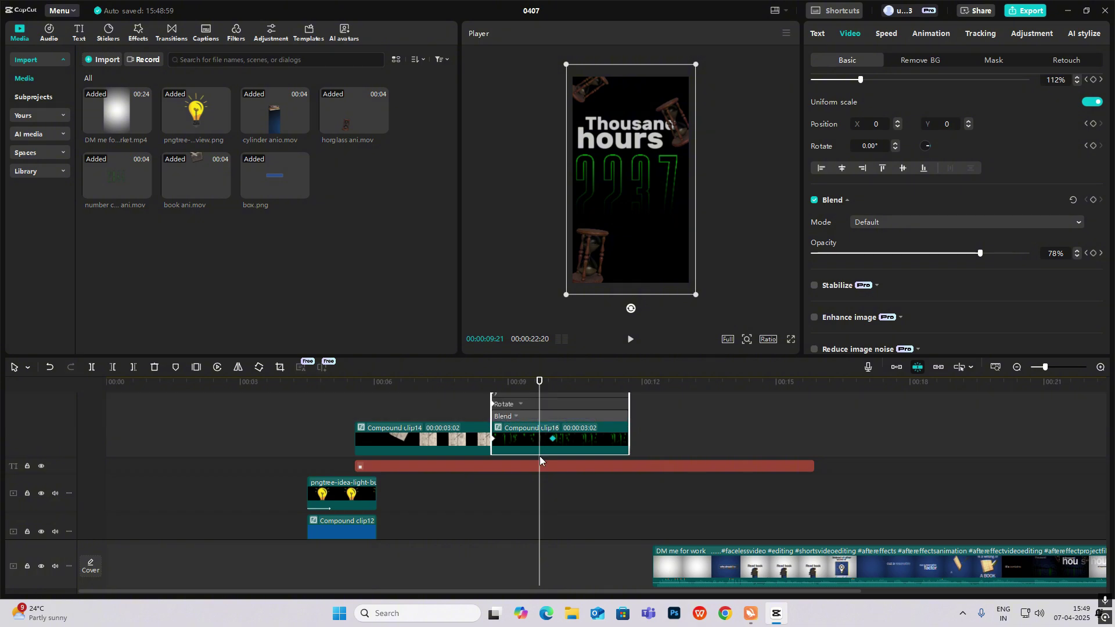
pyautogui.scroll(1, 552, 424)
pyautogui.click(558, 420)
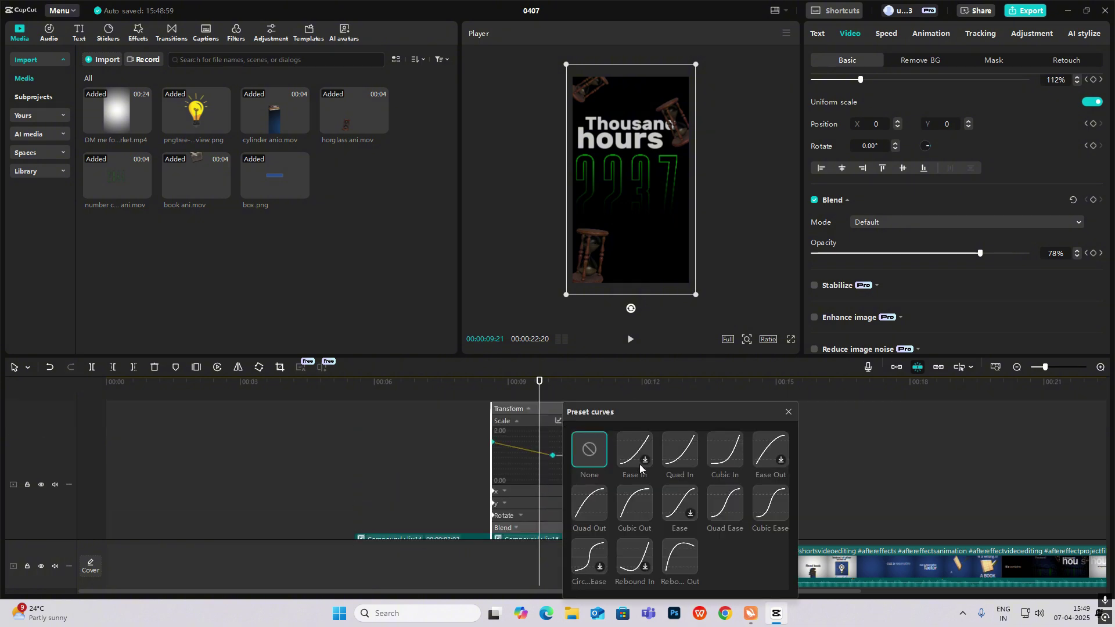
pyautogui.click(635, 503)
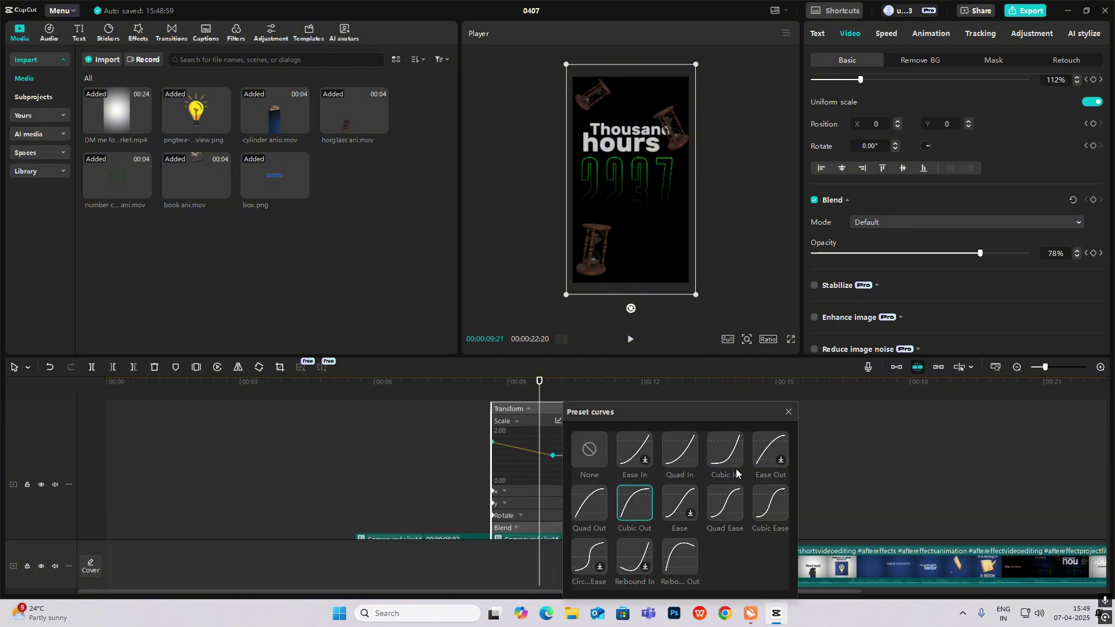
pyautogui.click(788, 412)
pyautogui.scroll(1, 524, 484)
pyautogui.click(552, 410)
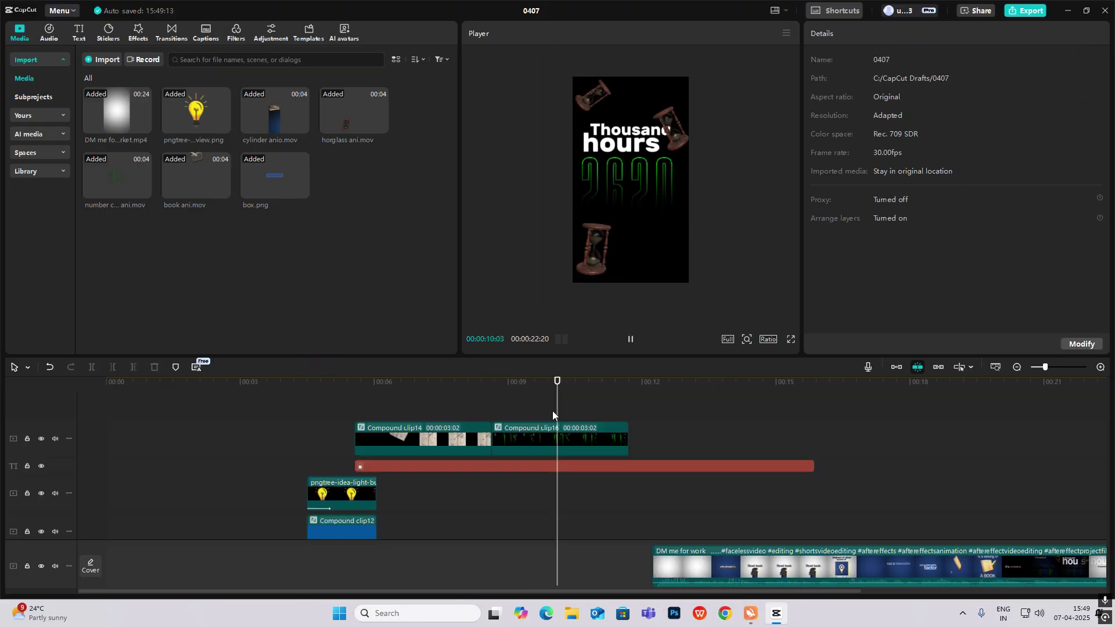
# Adjust the easing handle of the clip's opacity curve at the 00:00:10:00 keyframe and select the matching scale keyframe.
pyautogui.click(566, 426)
pyautogui.click(567, 428)
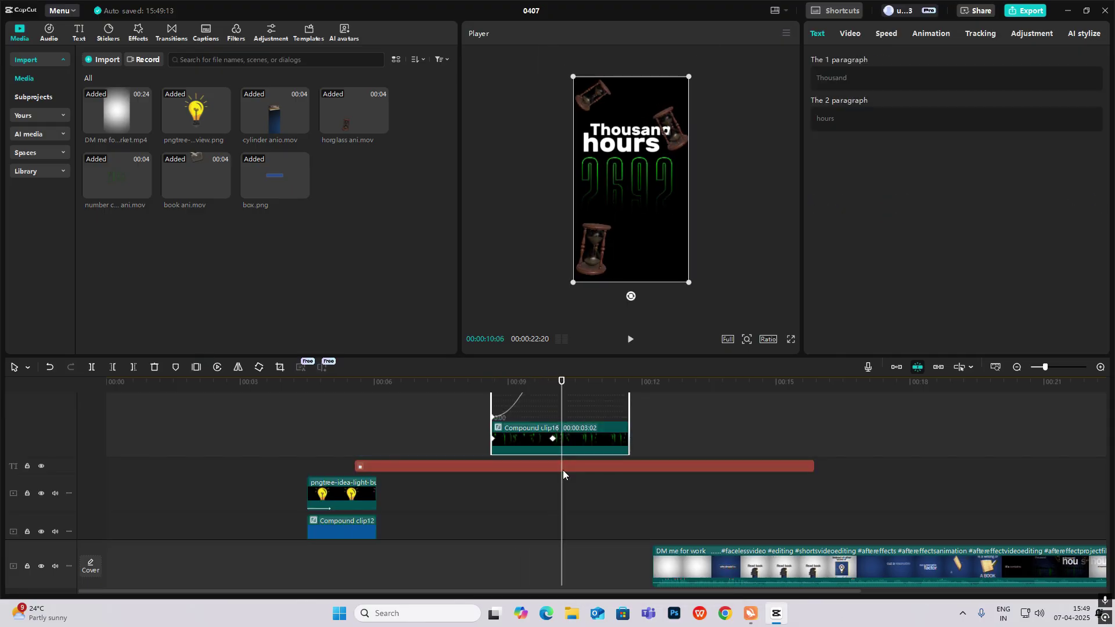
pyautogui.scroll(2, 563, 469)
pyautogui.click(552, 439)
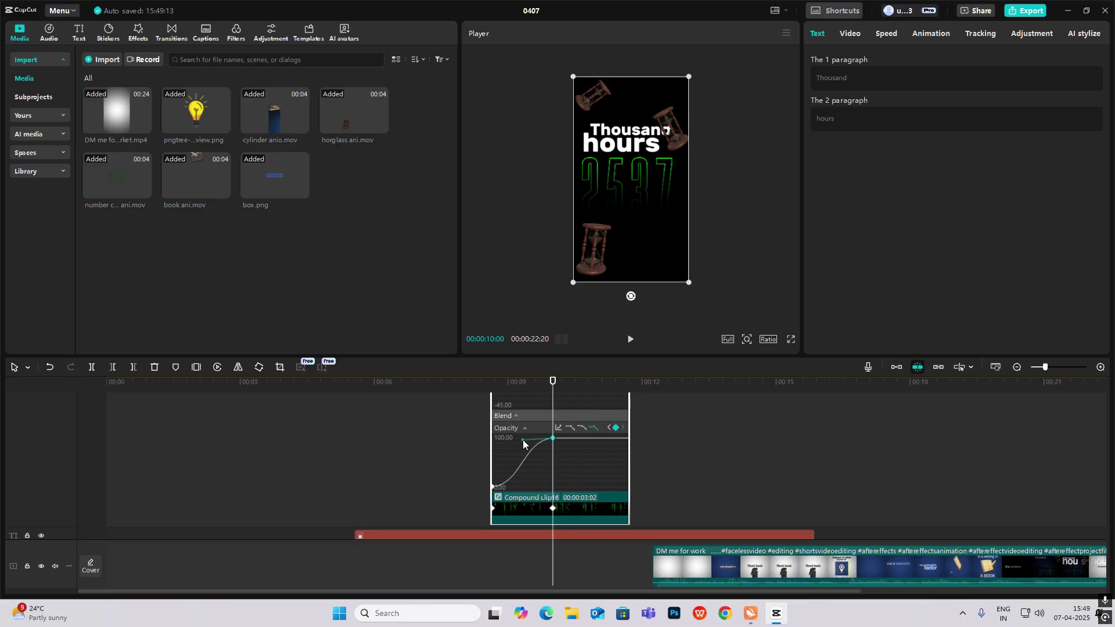
pyautogui.moveTo(524, 441); pyautogui.dragTo(529, 444)
pyautogui.click(559, 385)
pyautogui.scroll(2, 556, 447)
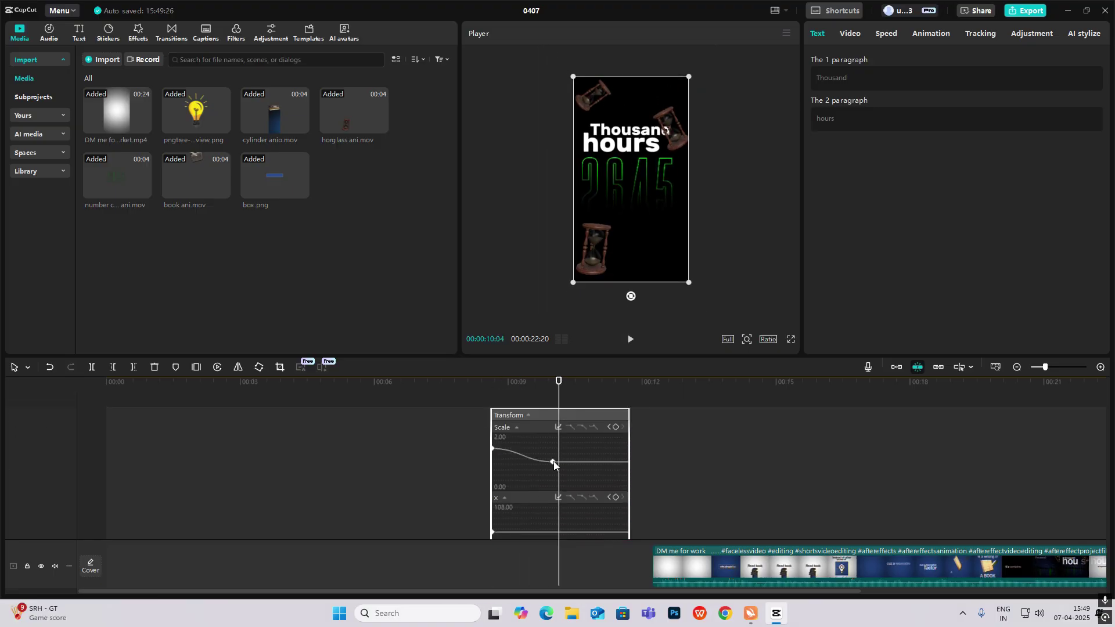
pyautogui.click(553, 462)
# Preview the eased entrance of the "Thousand hours" scene together with the book scene before it.
pyautogui.press('space')
pyautogui.click(493, 398)
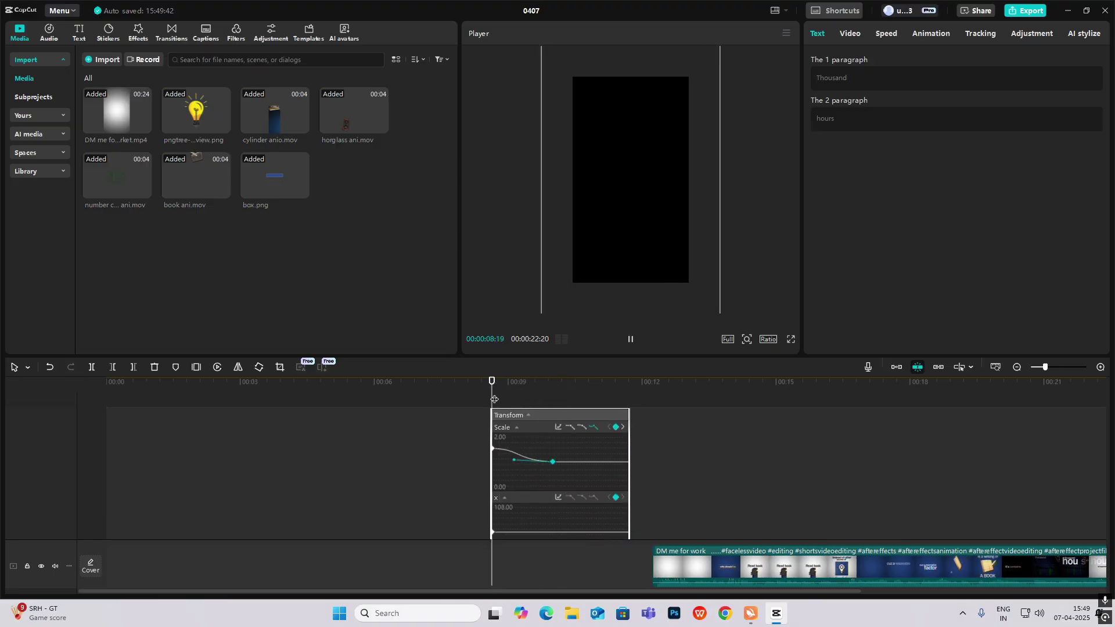
pyautogui.click(485, 401)
pyautogui.press('space')
pyautogui.click(356, 405)
pyautogui.press('space')
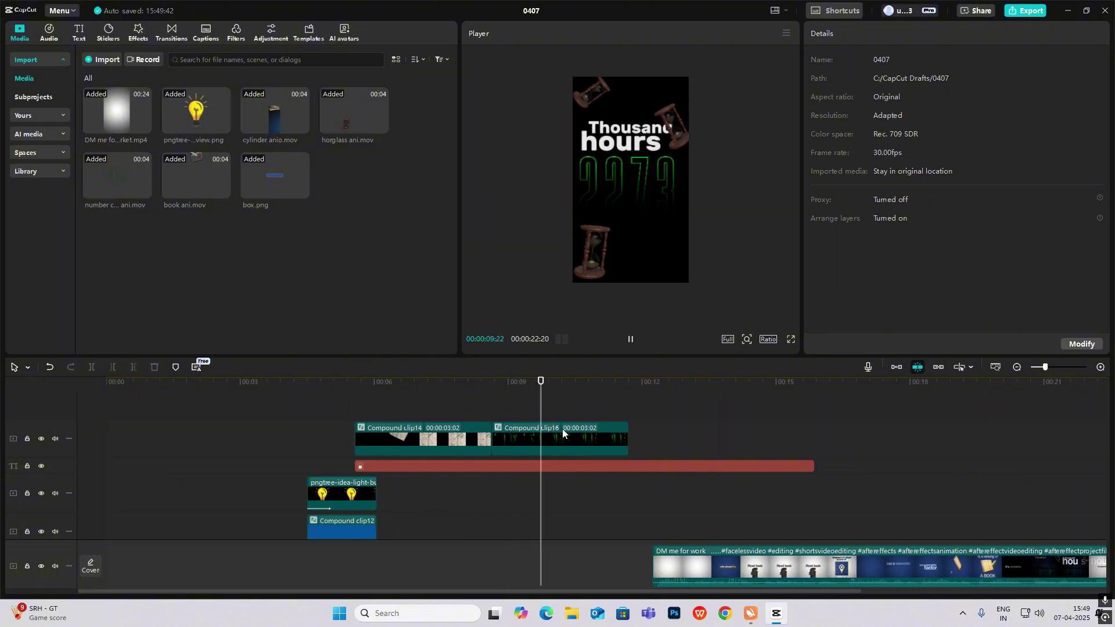
pyautogui.click(447, 407)
pyautogui.press('space')
pyautogui.press('space')
# Move the "Thousand hours" clip to a track above, starting at about 00:00:08:11 so it overlaps the book clip's end.
pyautogui.moveTo(534, 441); pyautogui.dragTo(520, 416)
pyautogui.click(448, 421)
pyautogui.press('space')
pyautogui.press('space')
# Play back the whole sequence from 00:00:00:00 to review every scene and the overlapping transition.
pyautogui.scroll(-2, 688, 445)
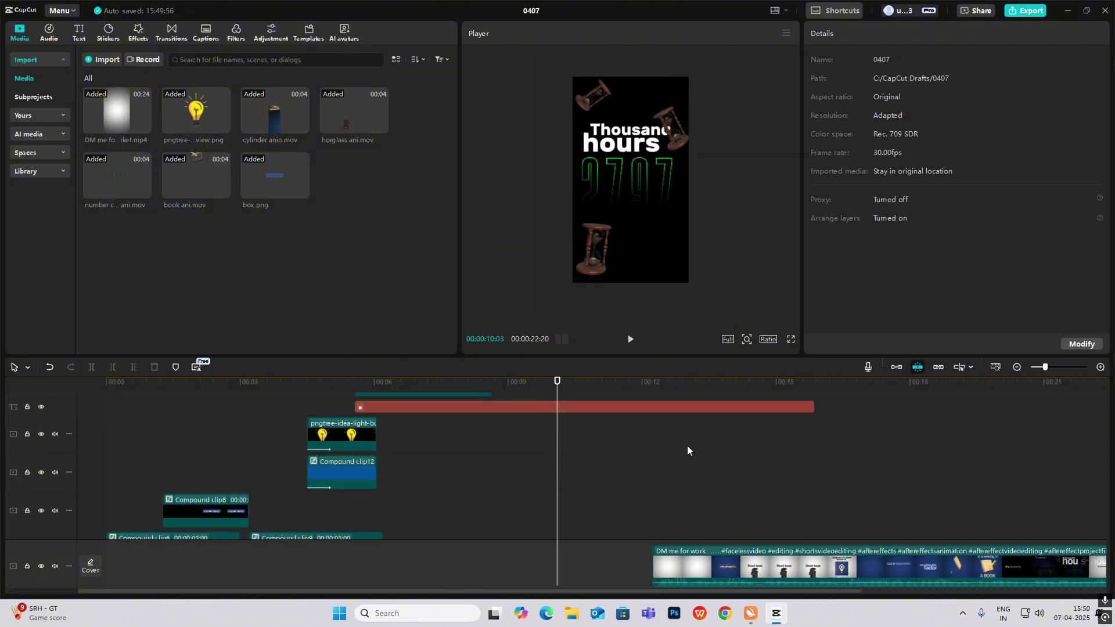
pyautogui.scroll(-2, 687, 445)
pyautogui.moveTo(556, 459); pyautogui.dragTo(76, 441)
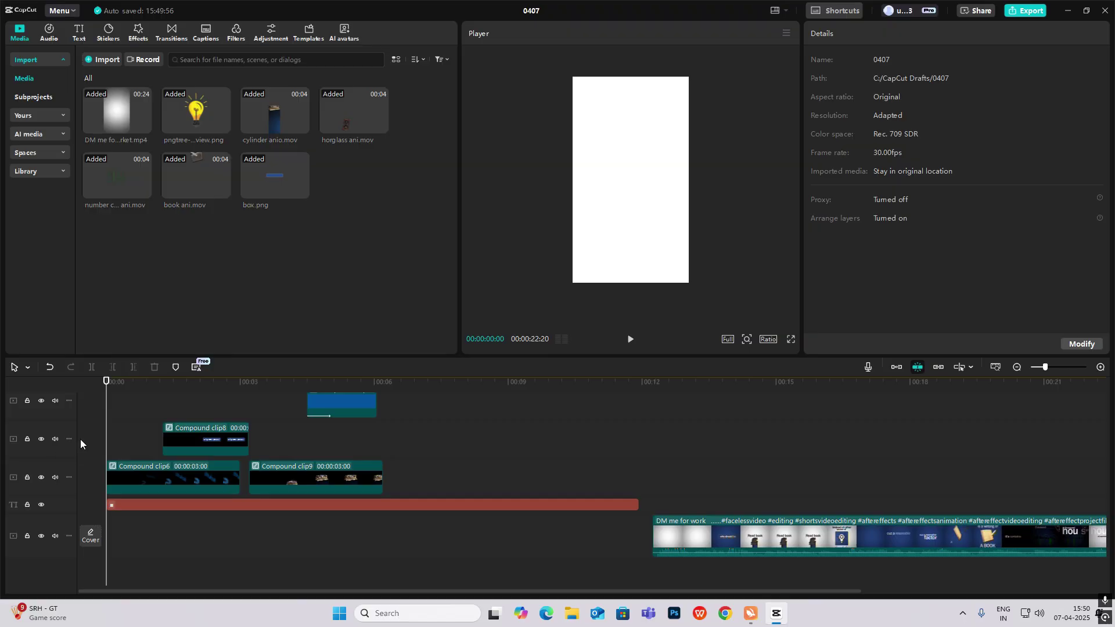
pyautogui.press('space')
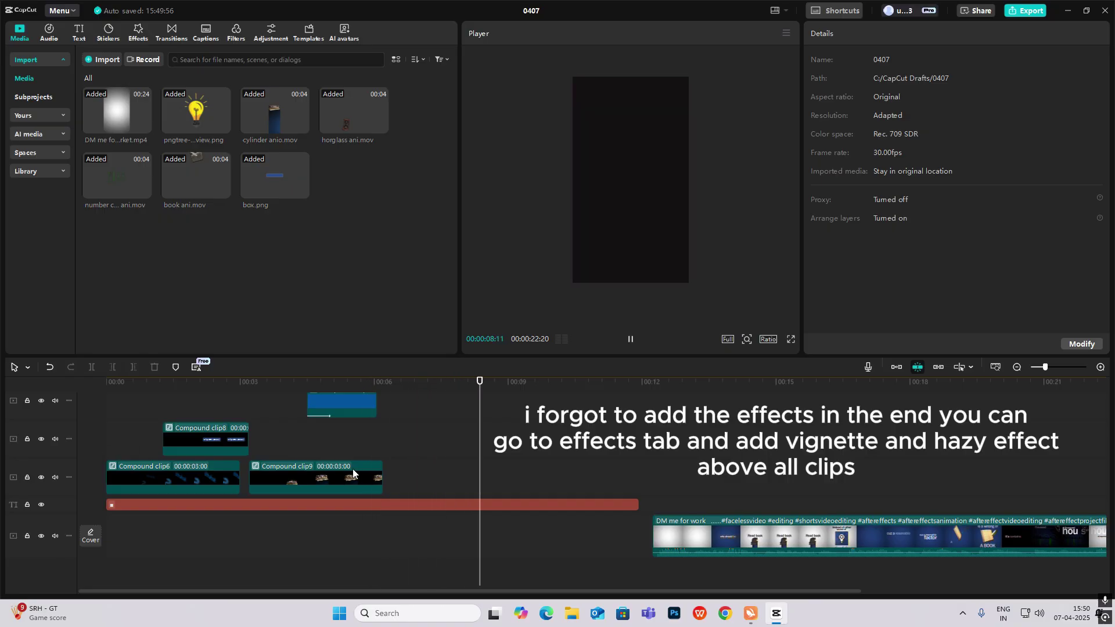
pyautogui.press('space')
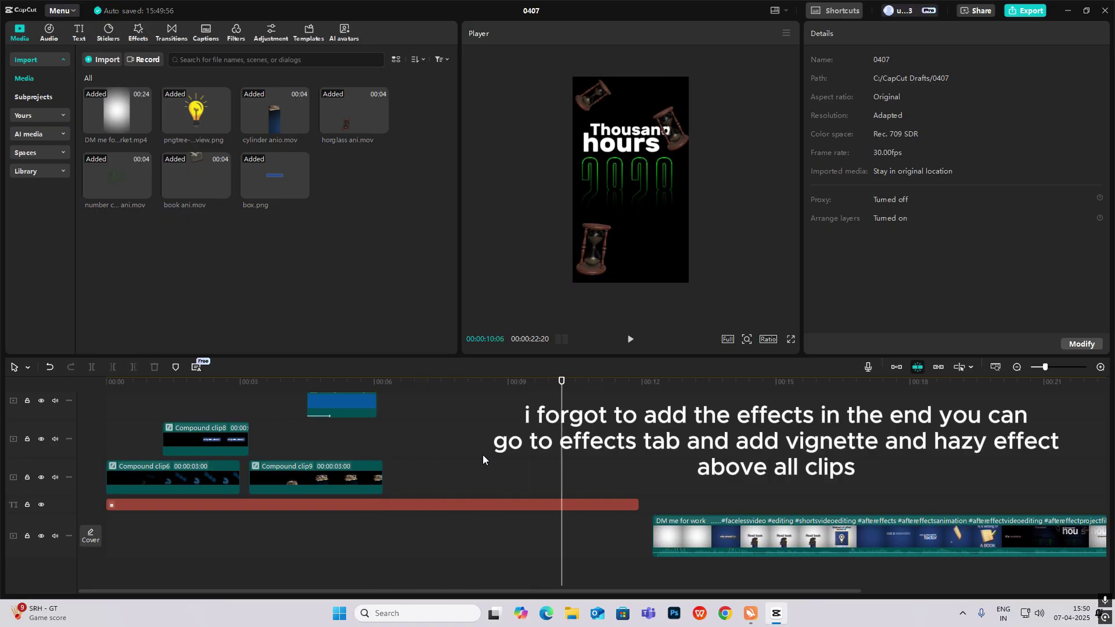
pyautogui.scroll(3, 496, 452)
pyautogui.scroll(1, 514, 455)
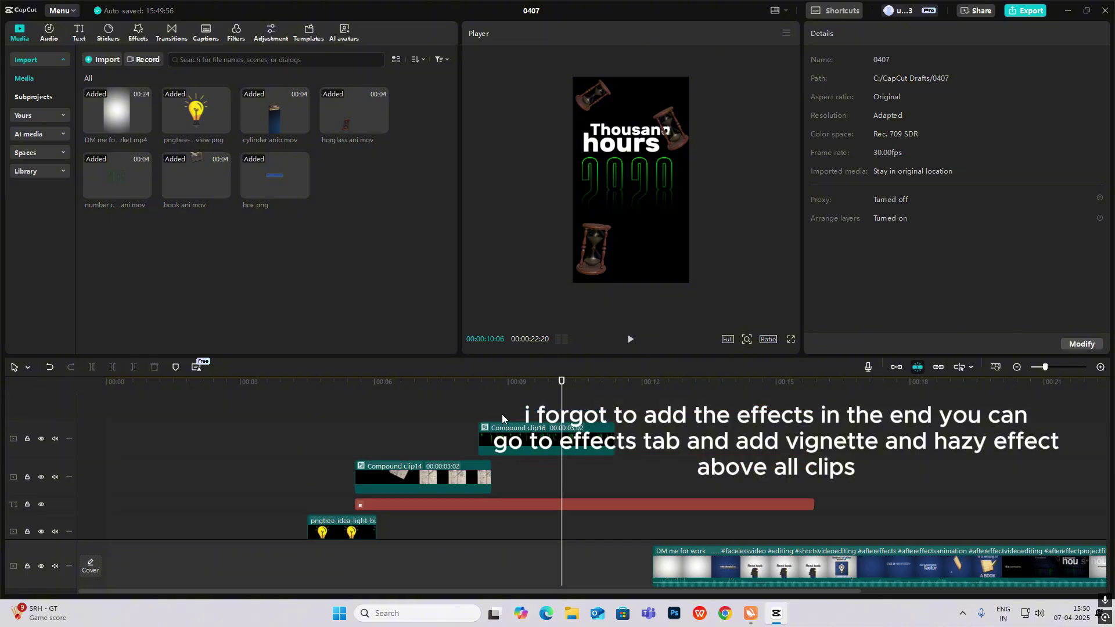
pyautogui.moveTo(501, 382); pyautogui.dragTo(57, 453)
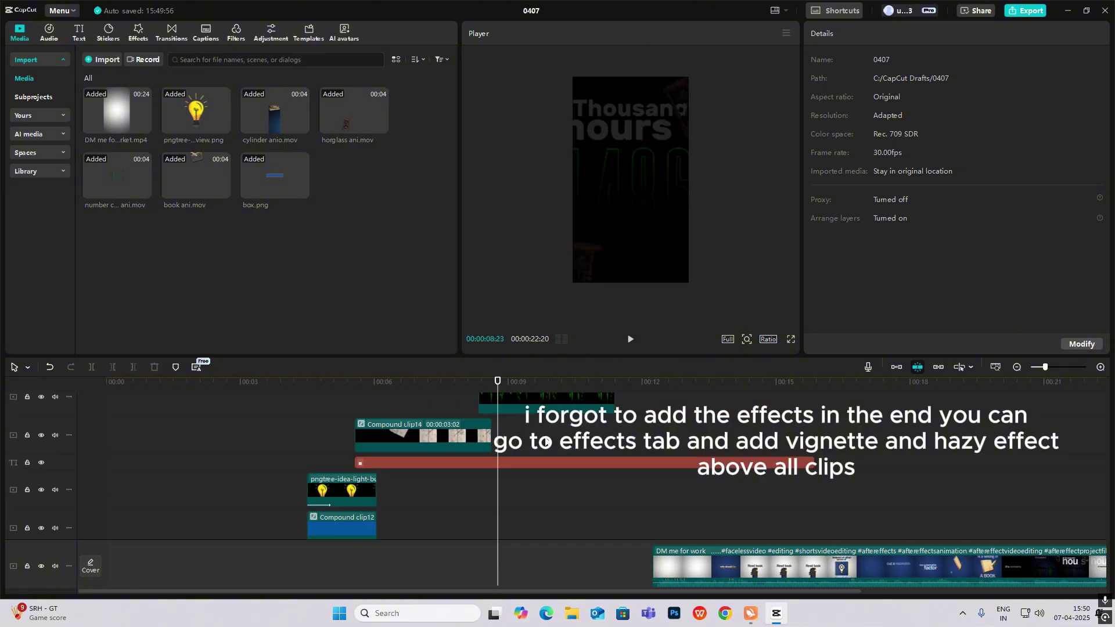